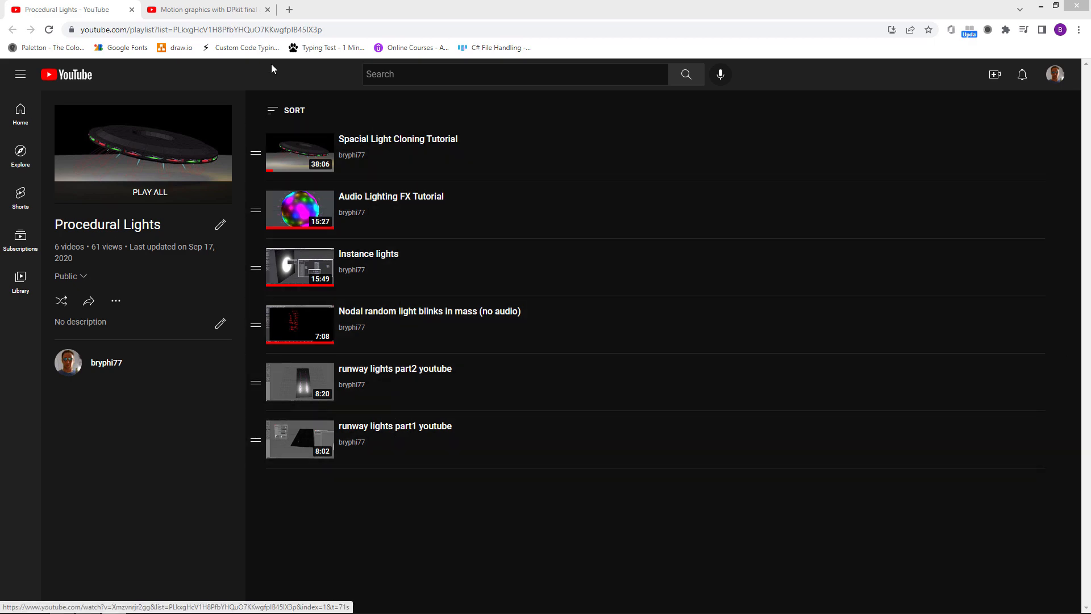
Step: Replay the "Motion graphics with DPkit final animation" video from the start with its sound muted
click(223, 16)
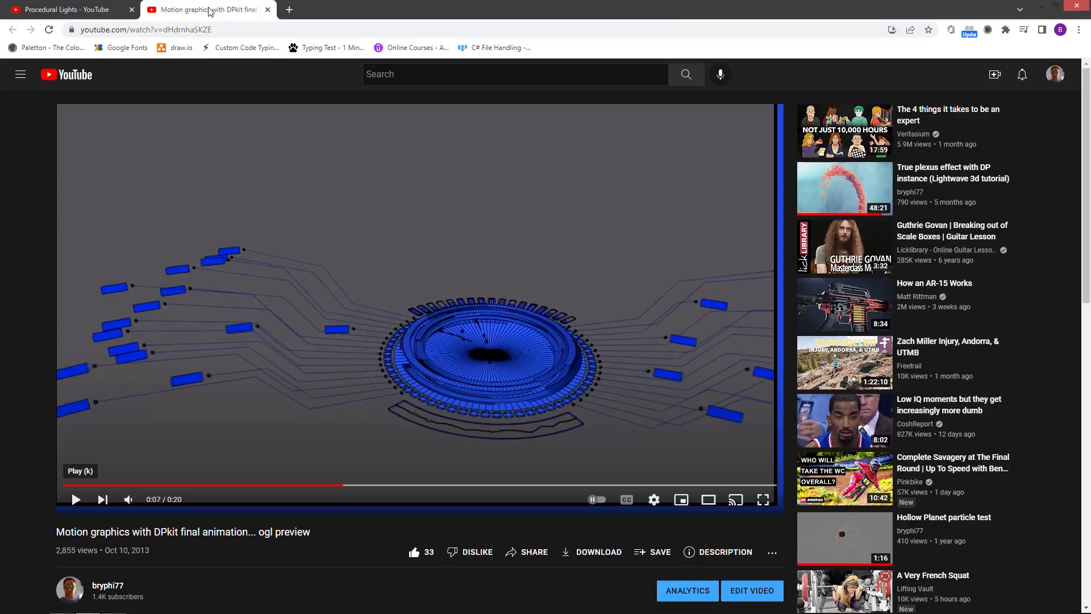
click(66, 485)
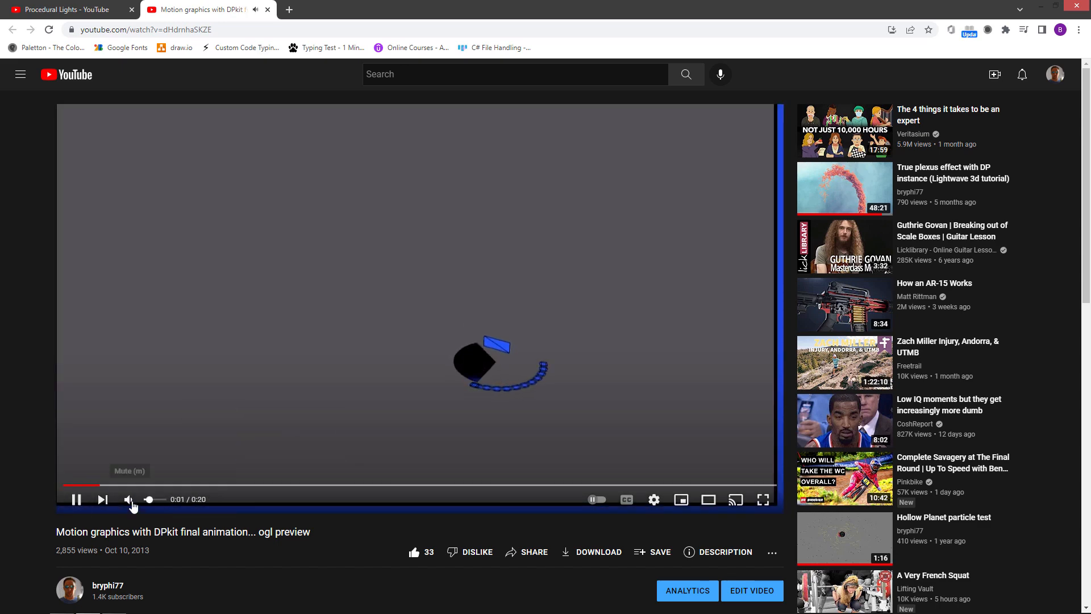
click(148, 500)
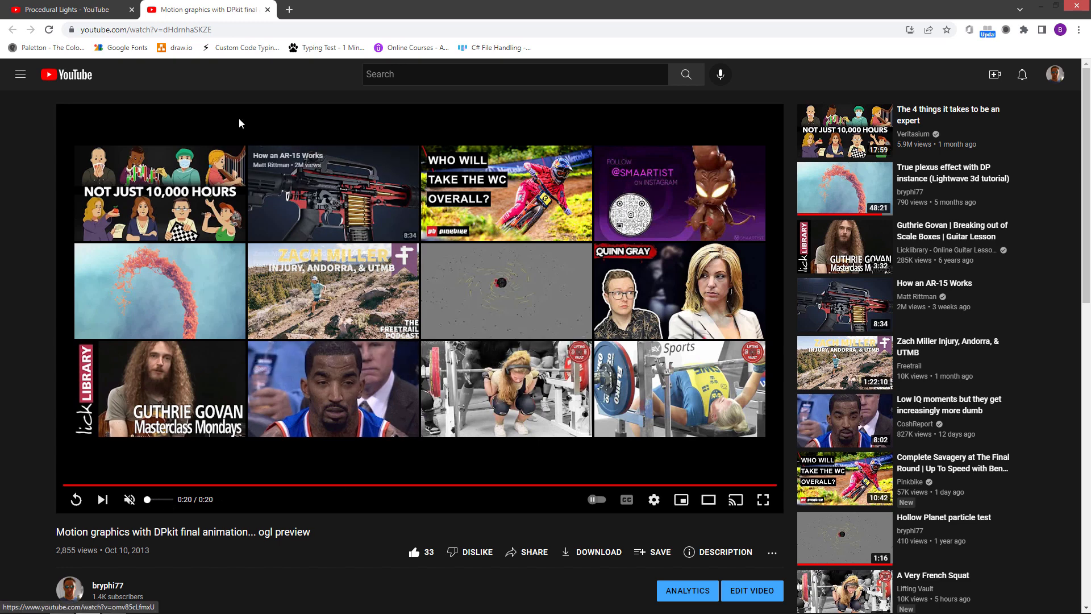
Step: Switch to LightWave Layout and maximize the hanger_render_comp render window
mouse_move(86, 11)
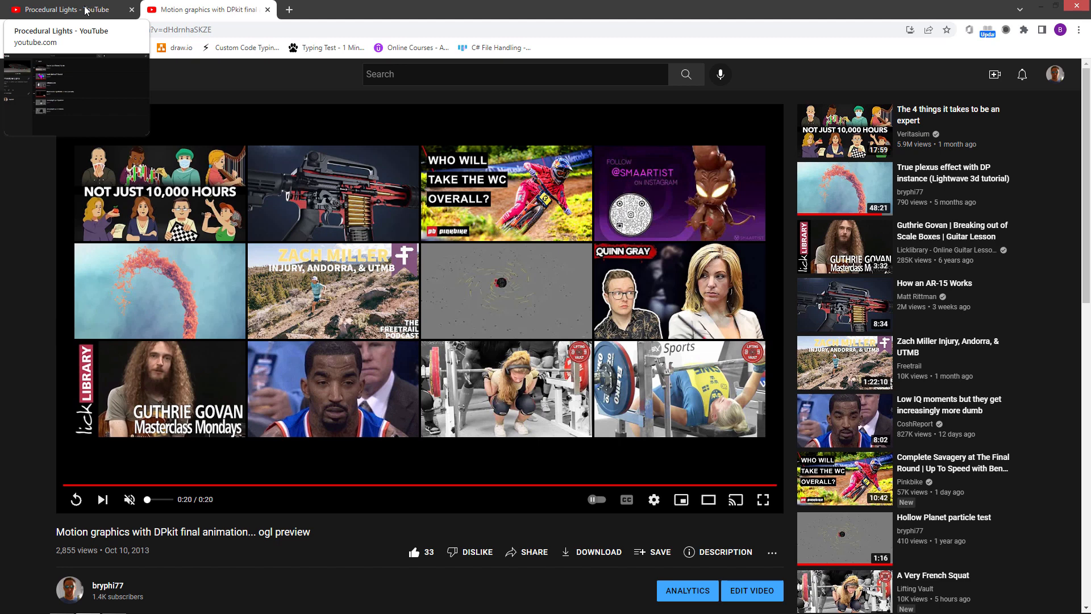
click(86, 11)
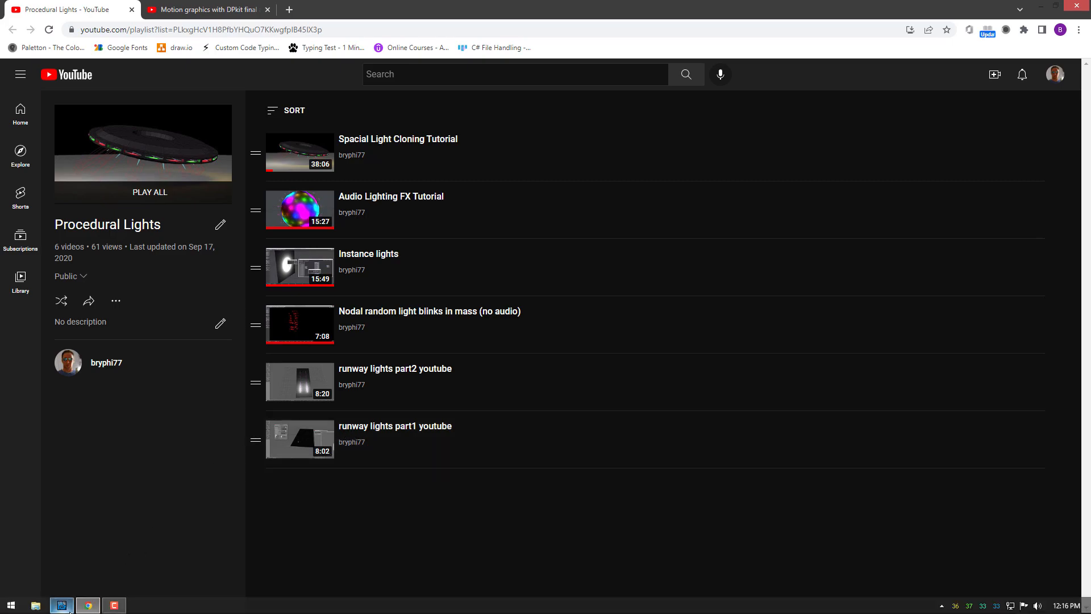
click(64, 606)
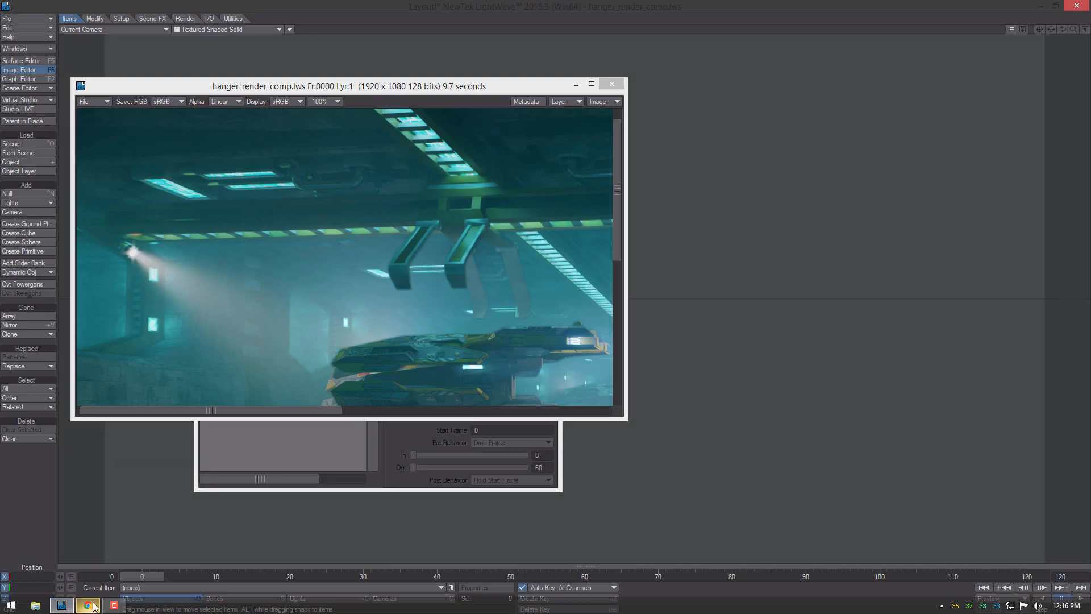
double_click(407, 86)
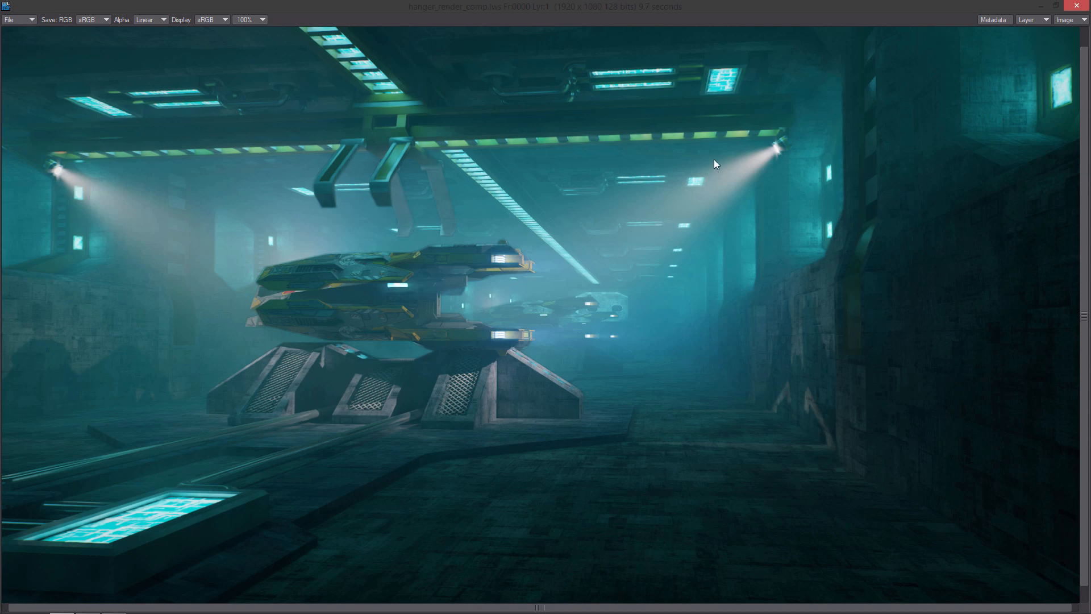
Step: View the GBuffer1_0000.exr, GBuffer3_0000.exr and GBuffer5_0000.exr images in turn and return to the hanger_render_comp render
click(1031, 19)
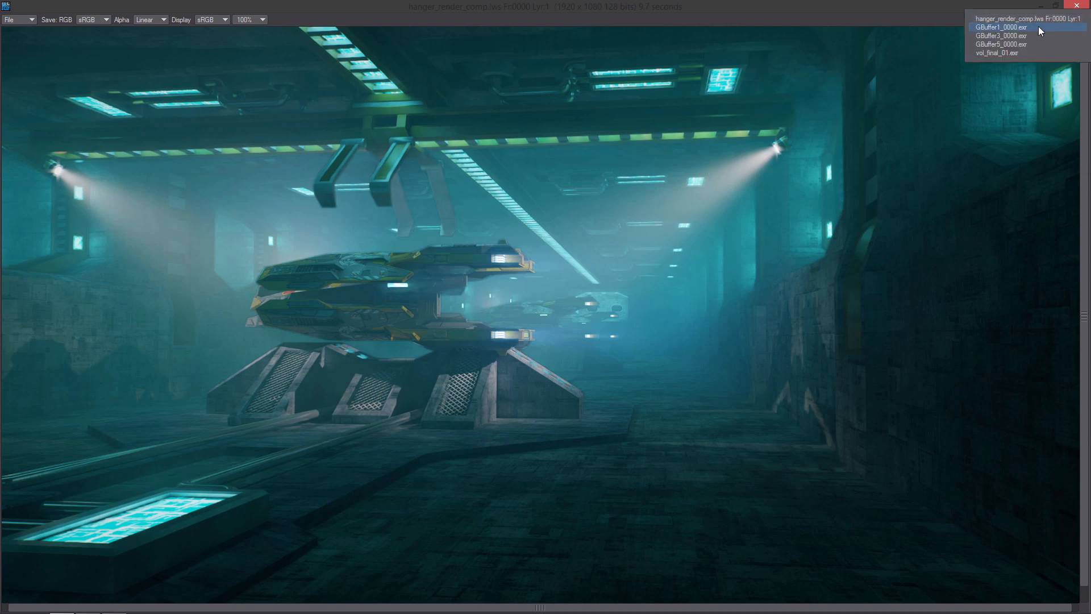
click(1038, 29)
click(1035, 20)
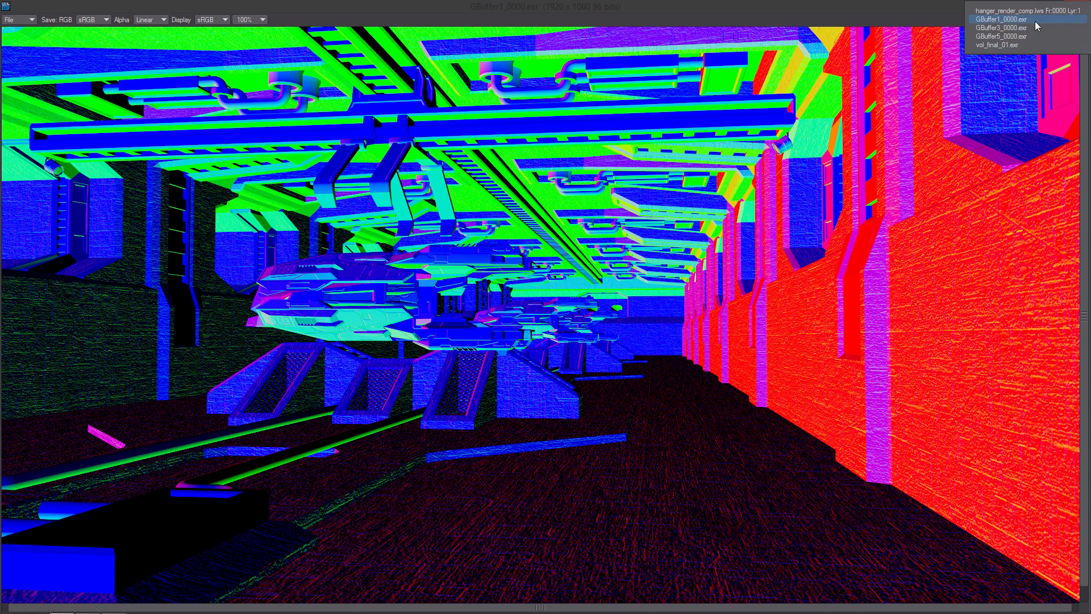
click(1036, 28)
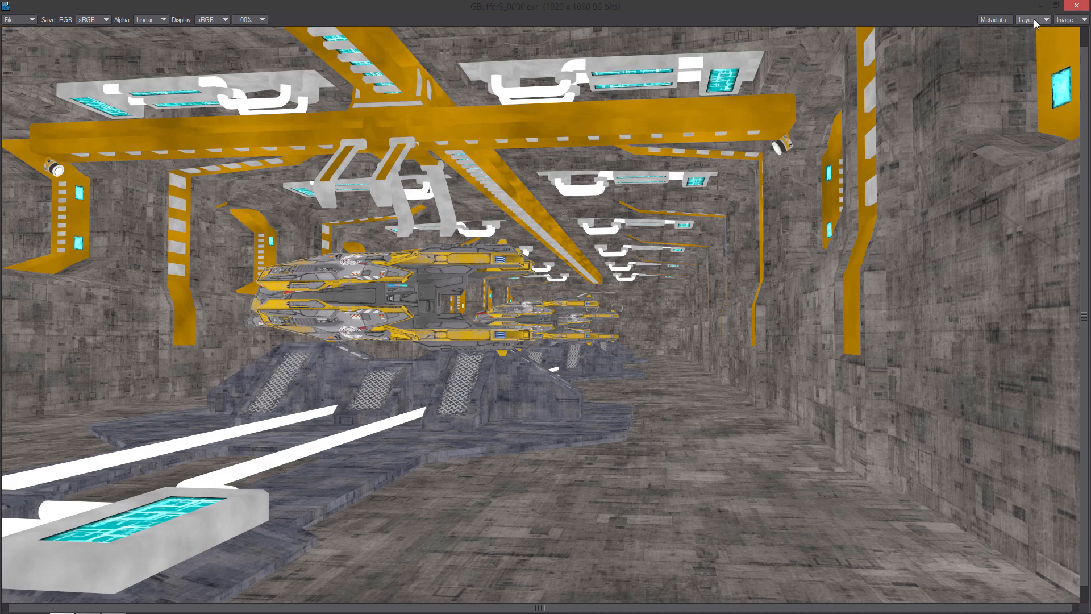
click(1034, 19)
click(1037, 33)
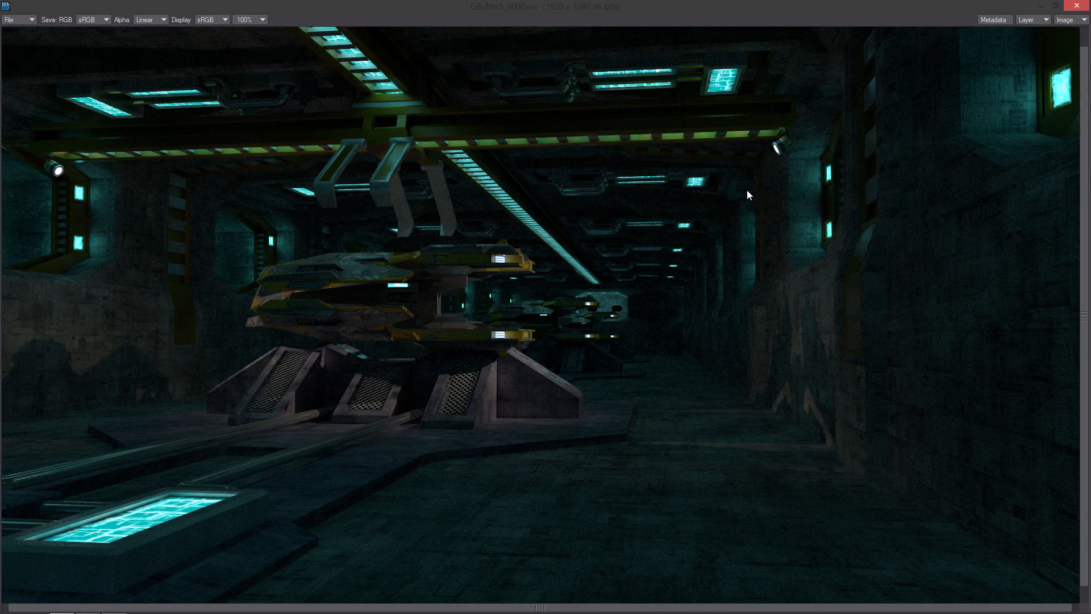
click(1028, 21)
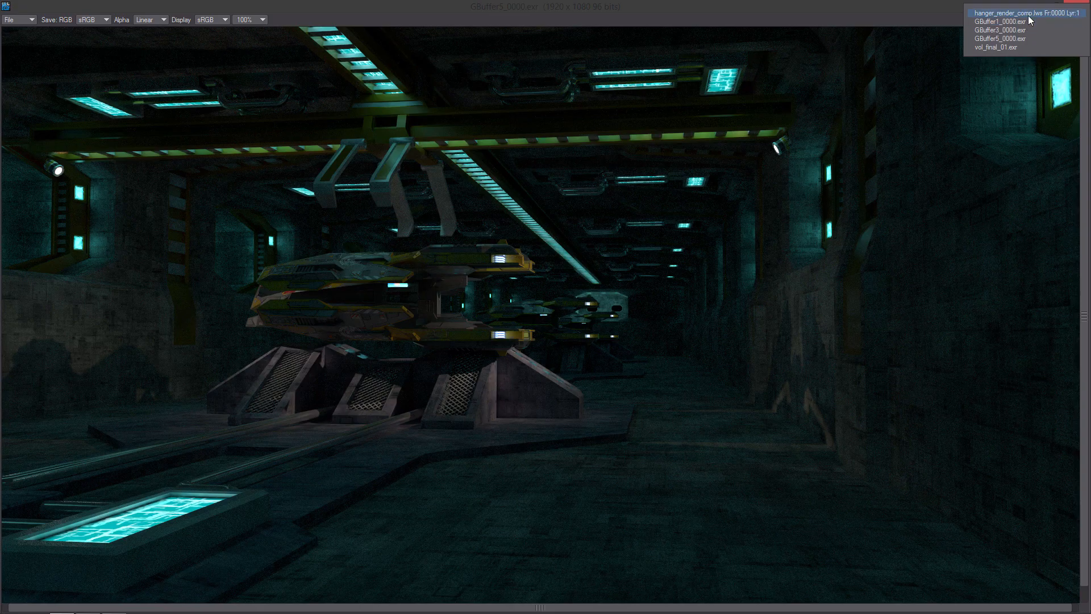
click(1011, 13)
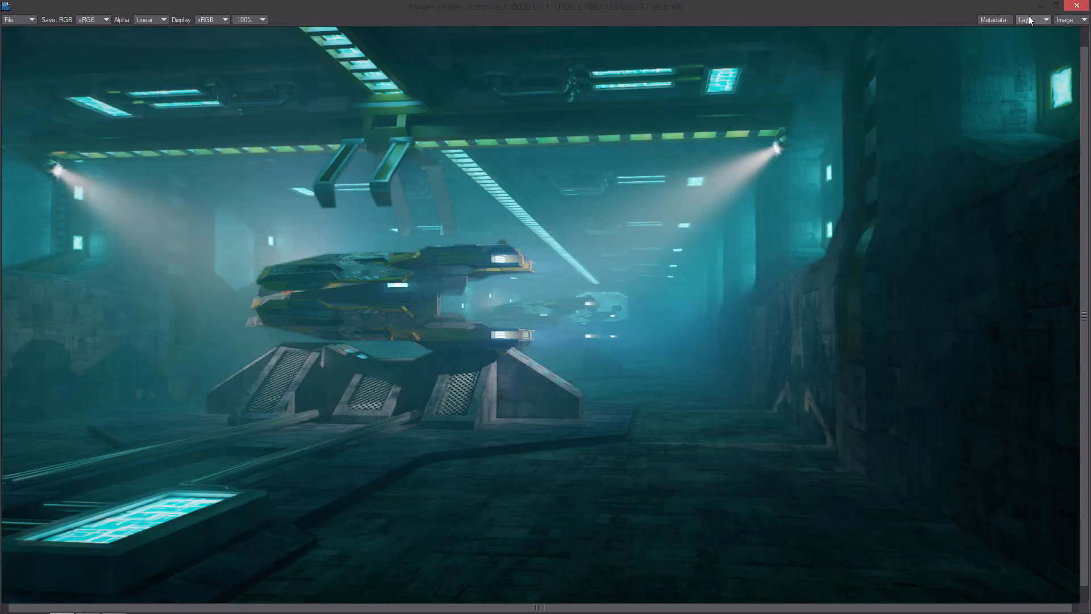
Step: Display the vol_final_01.exr volumetric pass at 200% zoom
click(1033, 20)
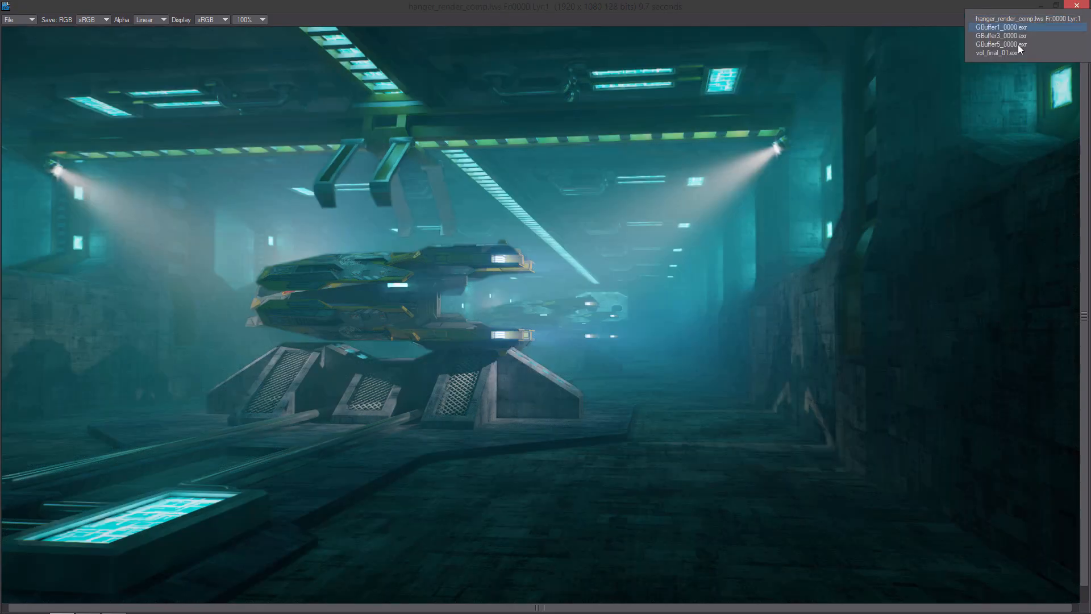
click(1017, 53)
click(253, 20)
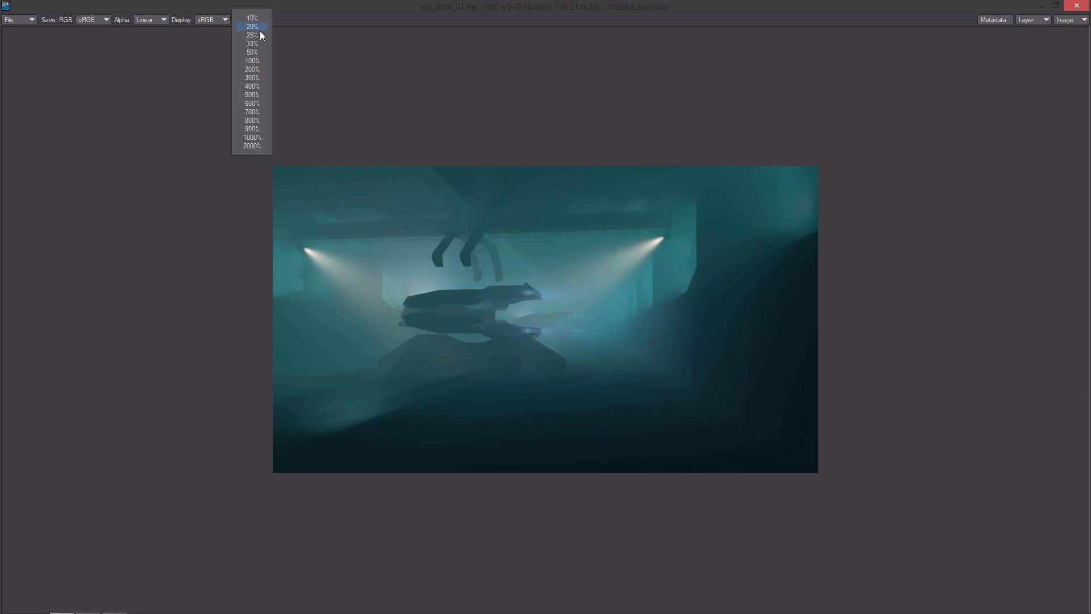
click(252, 69)
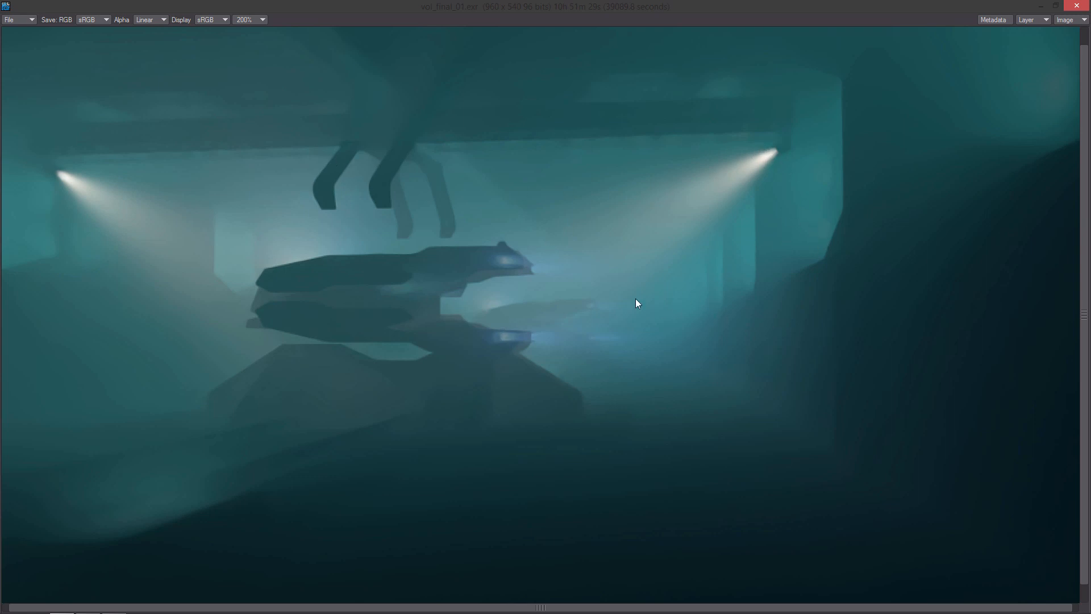
Step: Bring back the hanger_render_comp render and reduce the viewer's zoom
click(1046, 20)
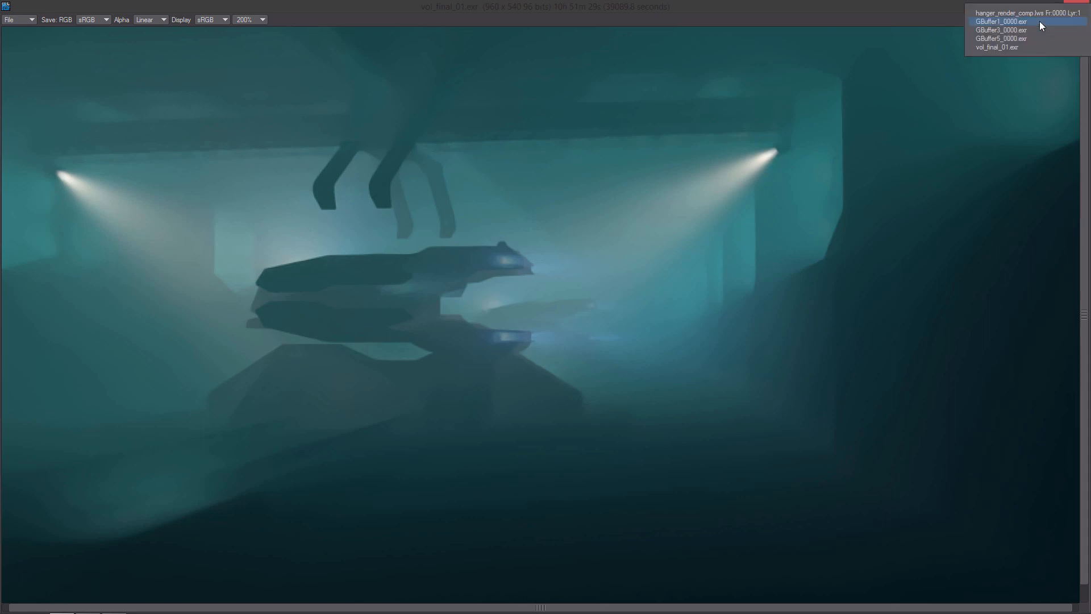
click(1039, 17)
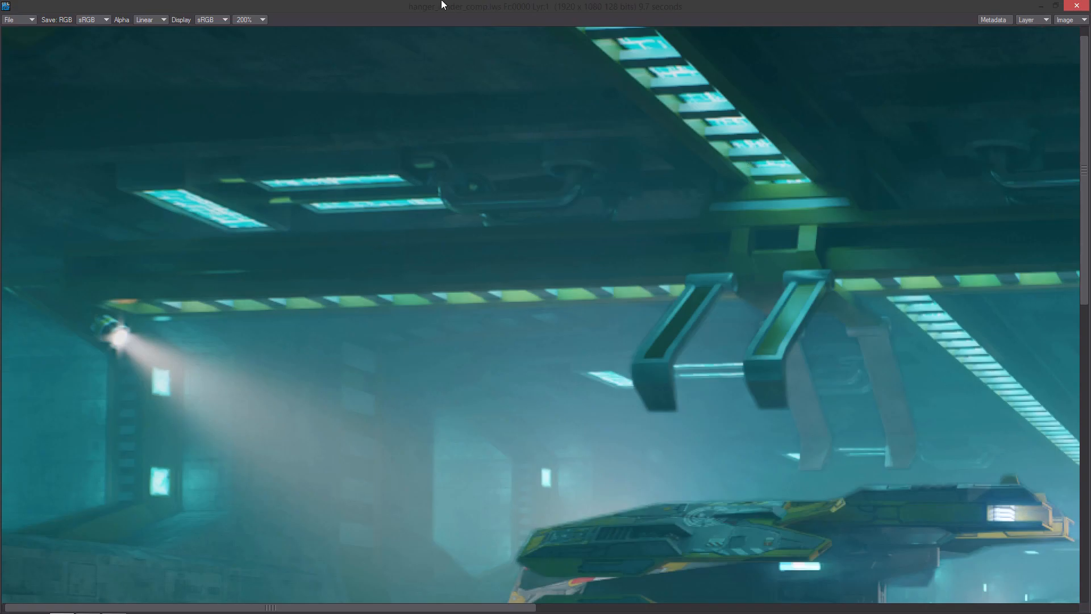
click(262, 20)
click(262, 56)
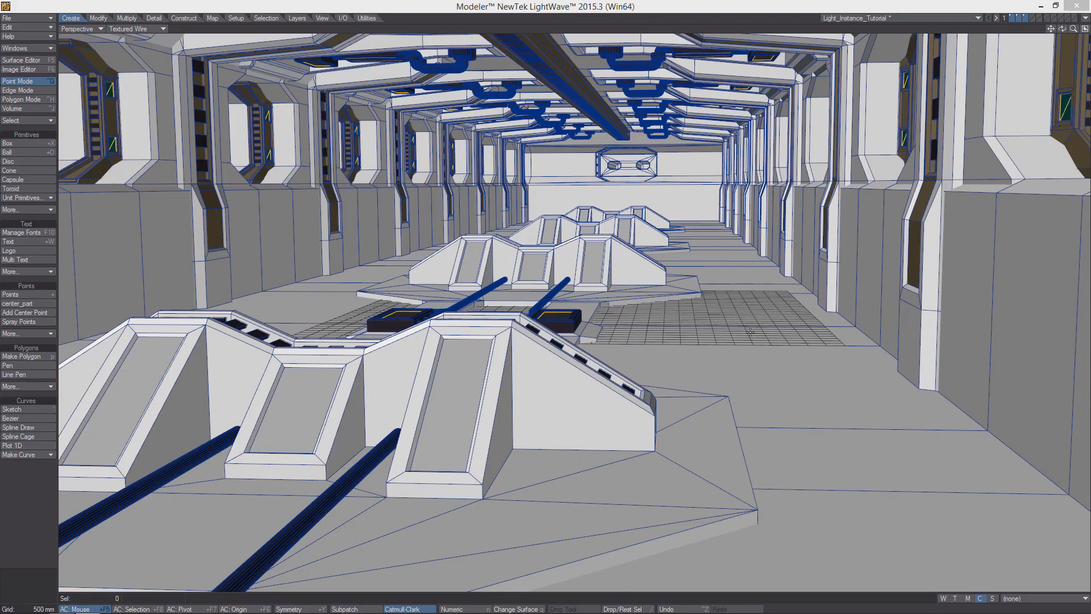
Step: Look over the hangar model in LightWave Modeler, isolate the light polygons on layer 2, and switch to the four-viewport layout
click(1077, 6)
drag(718, 325, 651, 334)
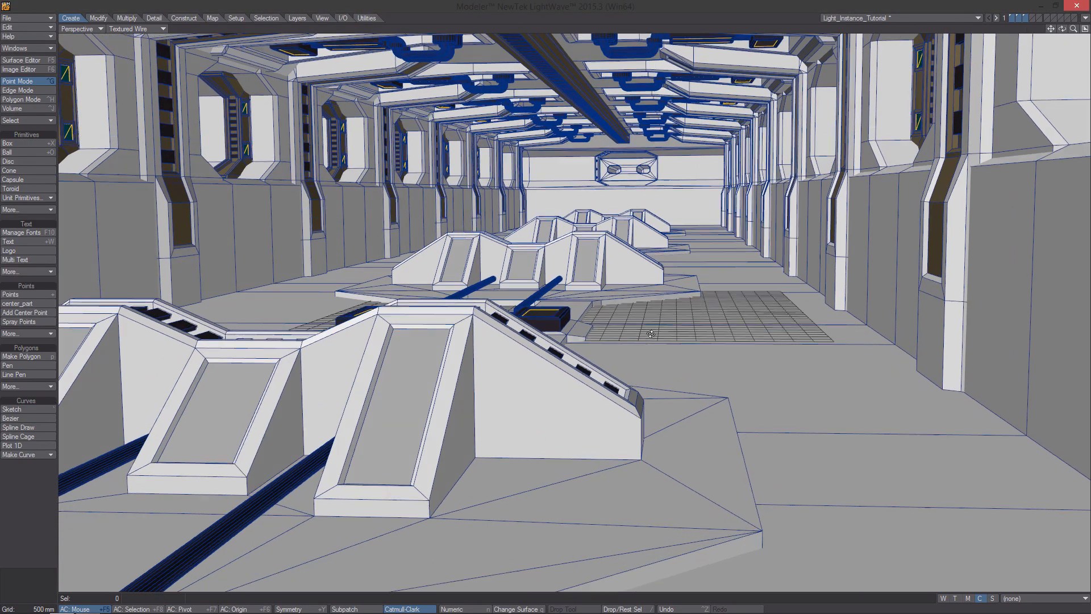
drag(1051, 28, 987, 74)
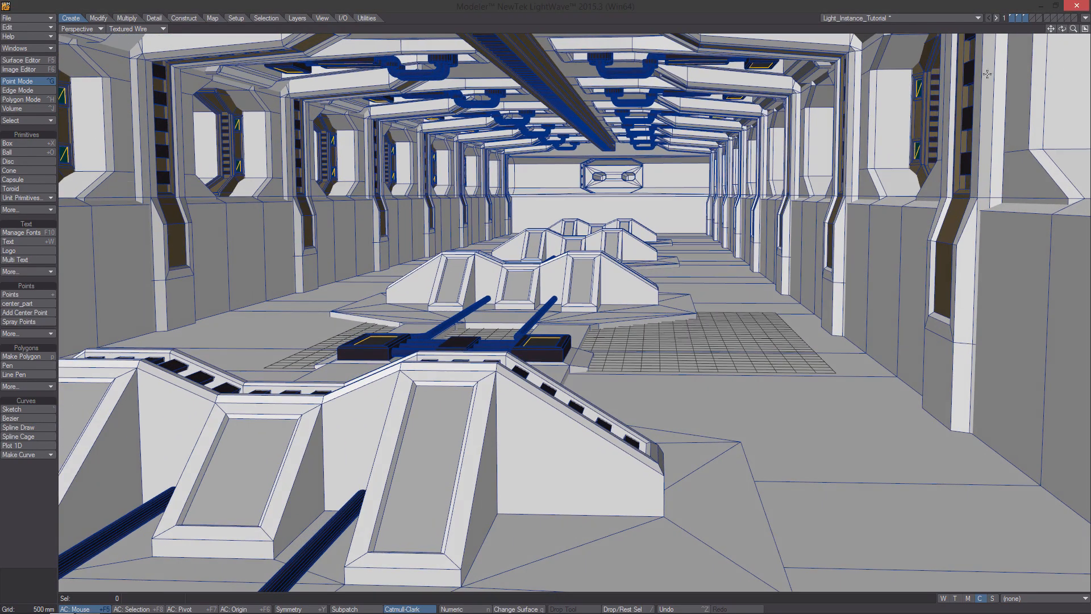
click(1018, 18)
ctrl+alt+drag(703, 267, 652, 269)
click(1086, 29)
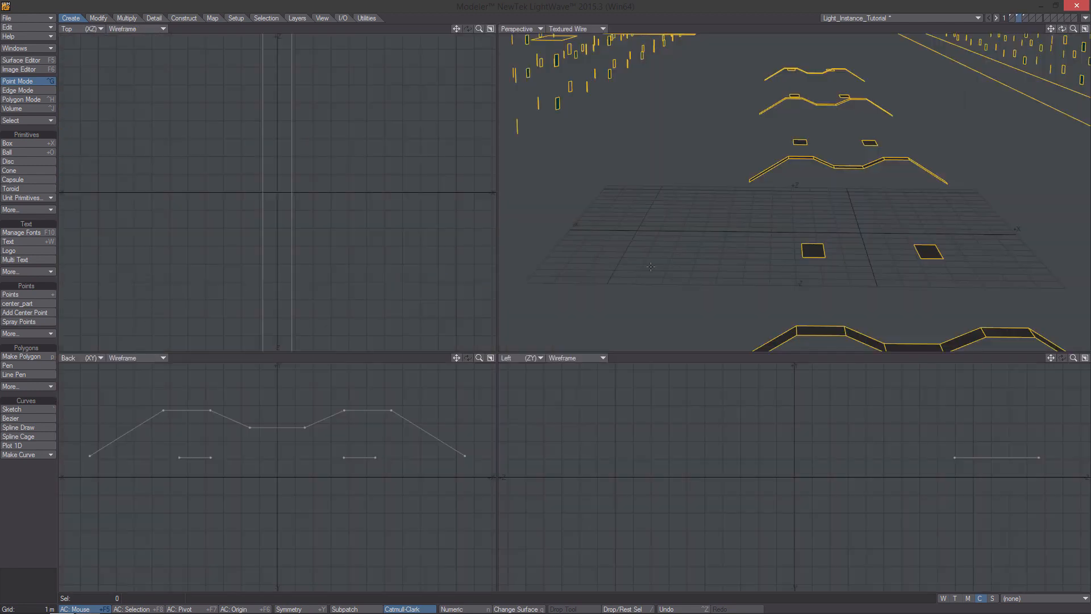
Step: Show the hangar geometry on layer 1 behind the light polygons and examine the wall lights in the Top view
ctrl+alt+drag(402, 231, 245, 233)
alt+drag(810, 230, 797, 200)
alt+drag(424, 239, 381, 121)
click(1011, 21)
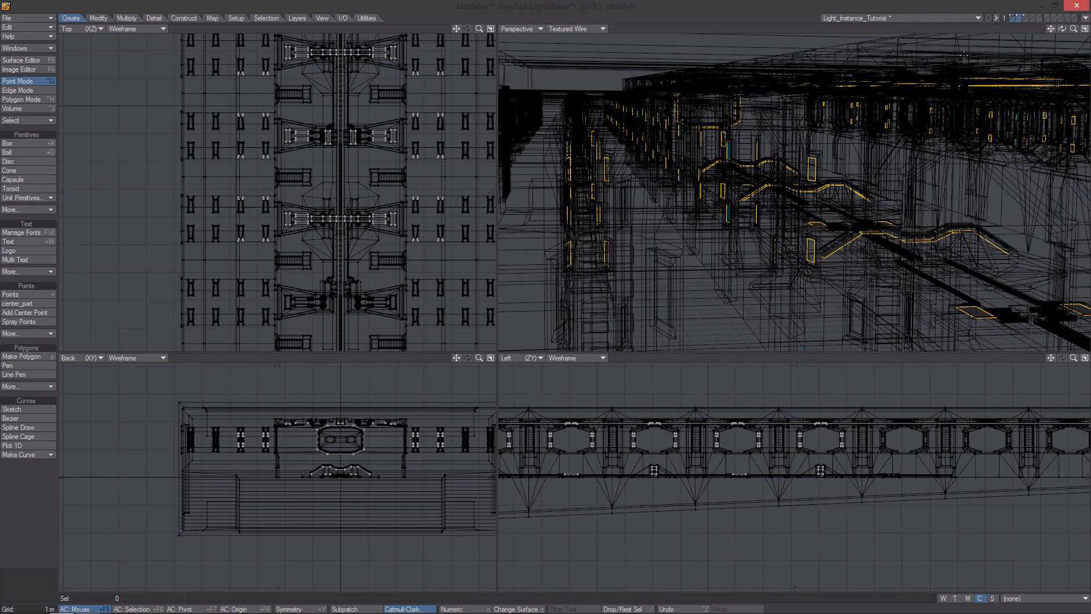
ctrl+alt+drag(391, 250, 338, 188)
ctrl+alt+drag(194, 199, 334, 199)
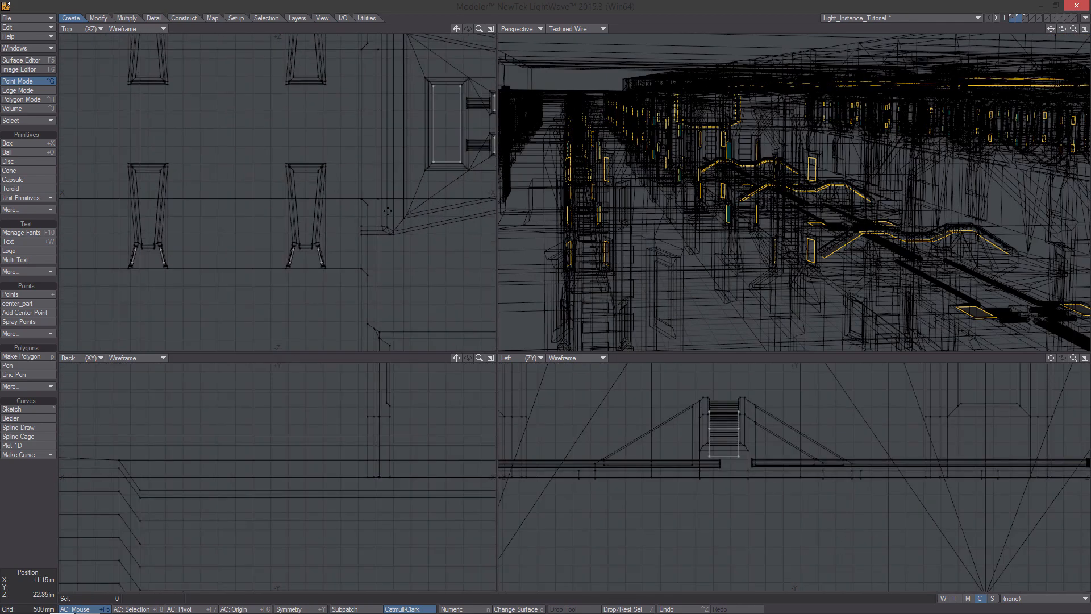
Step: Activate the empty fourth layer with the hangar and light geometry displayed as background
click(1031, 17)
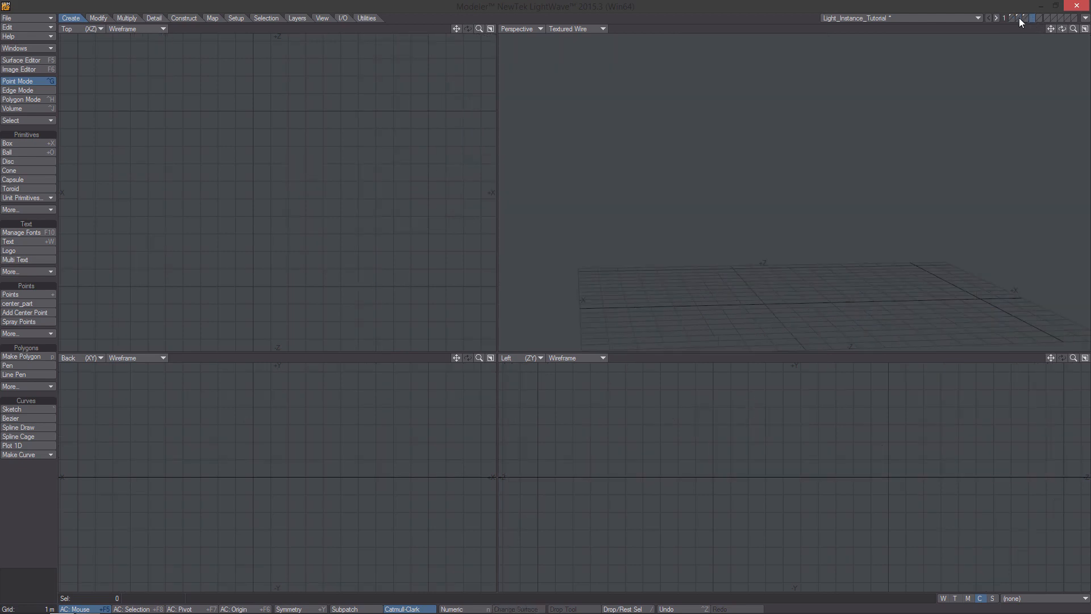
click(1013, 20)
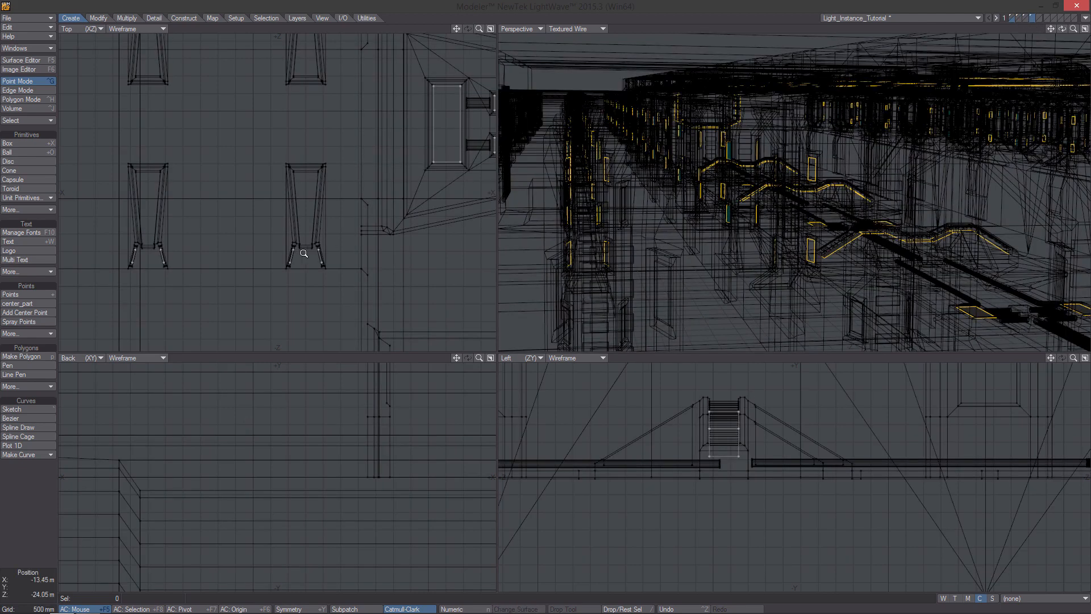
ctrl+alt+drag(297, 250, 341, 229)
click(99, 18)
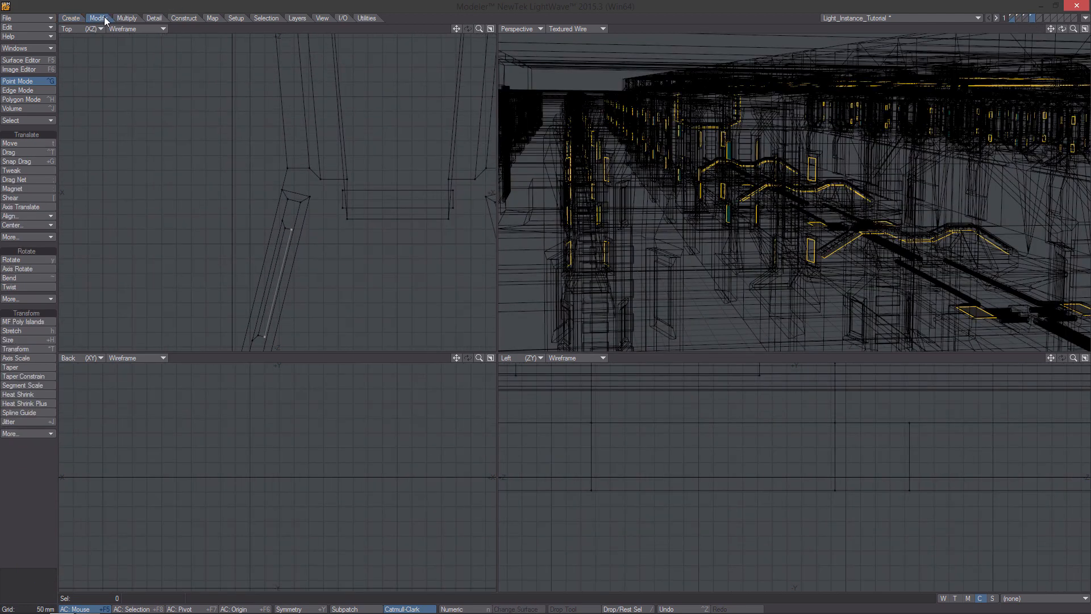
click(21, 237)
click(51, 268)
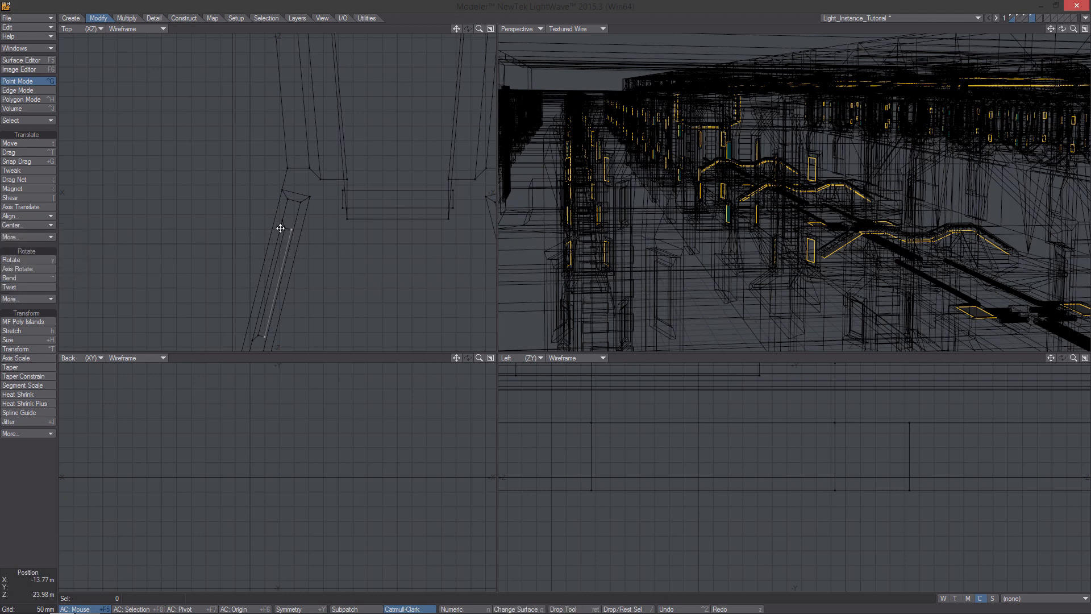
scroll(280, 228, up, 4)
drag(326, 214, 308, 173)
alt+drag(803, 211, 782, 211)
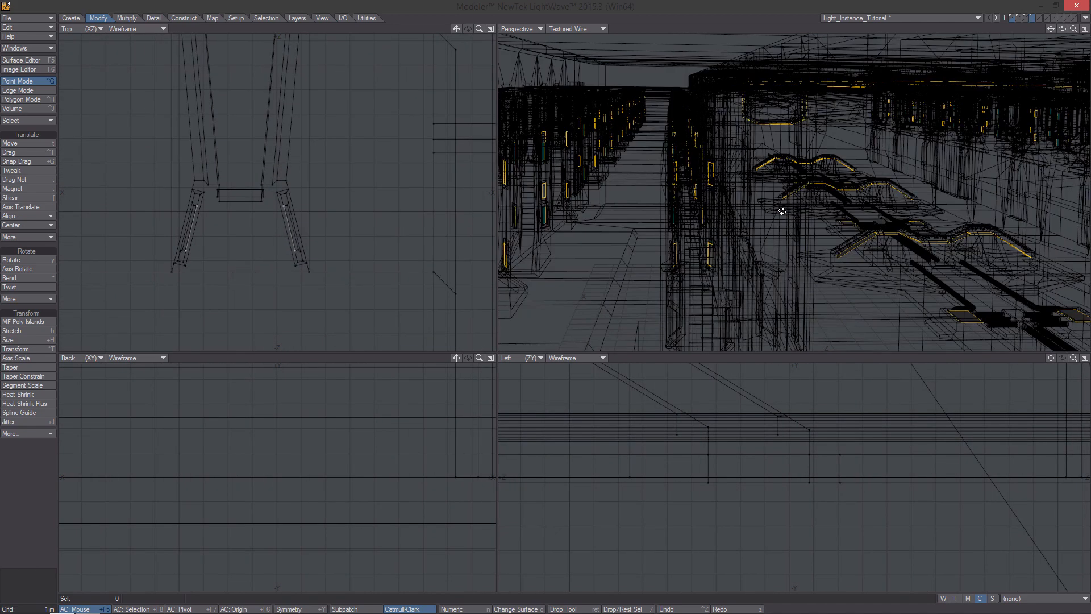
Step: Activate the empty fifth layer with the light polygons in the background, framing the ramp-shaped lights in the Back view
click(1039, 18)
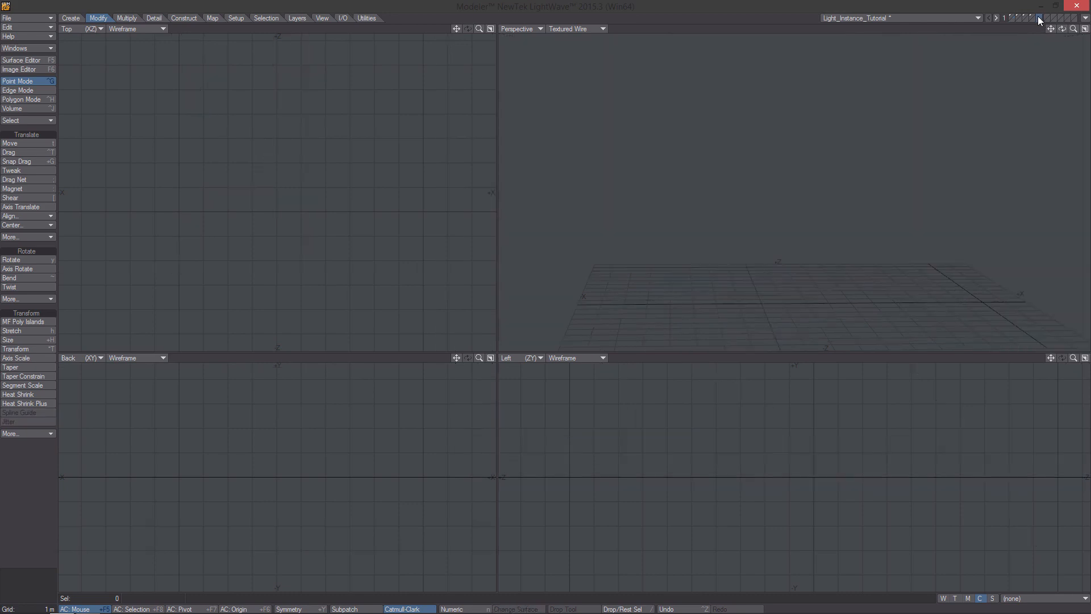
mouse_move(841, 170)
alt+mouse_down()
mouse_move(817, 176)
mouse_move(838, 185)
alt+mouse_up()
ctrl+alt+drag(316, 202, 280, 203)
ctrl+alt+drag(309, 469, 196, 484)
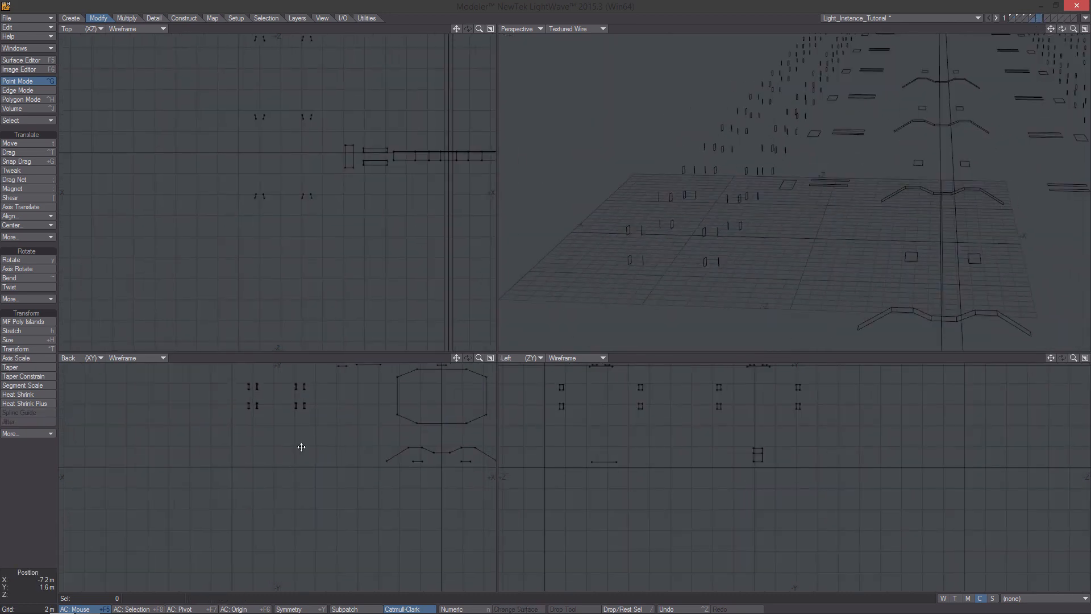
alt+drag(448, 451, 292, 458)
ctrl+alt+drag(324, 459, 412, 464)
Step: Create three points in a right-angle layout in the Back view: X 0, Y 0; X 0, Y 1 m; and X 1 m, Y 0
click(70, 19)
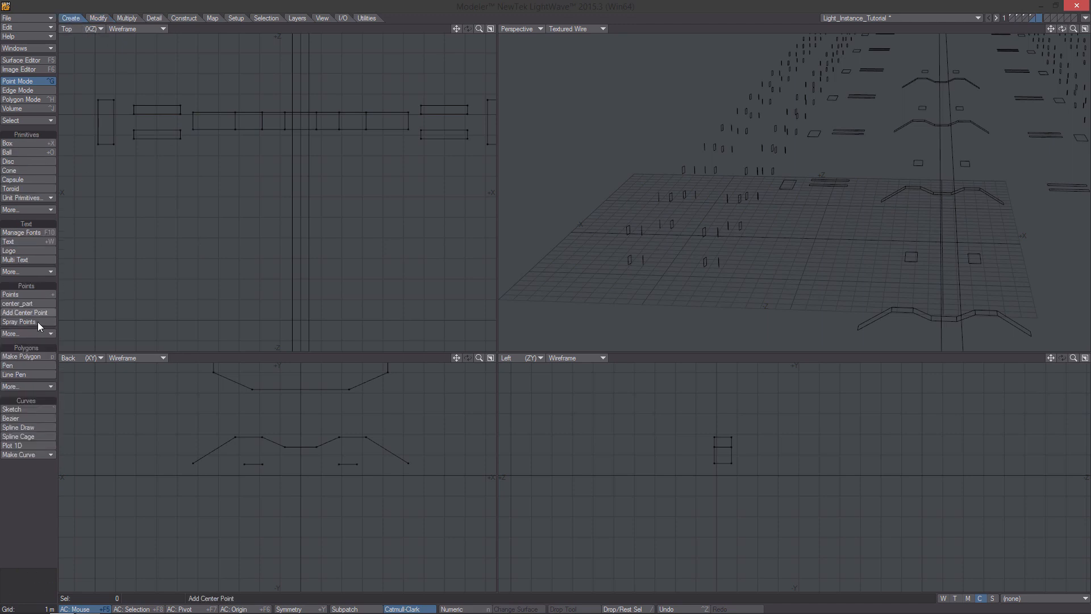
click(22, 295)
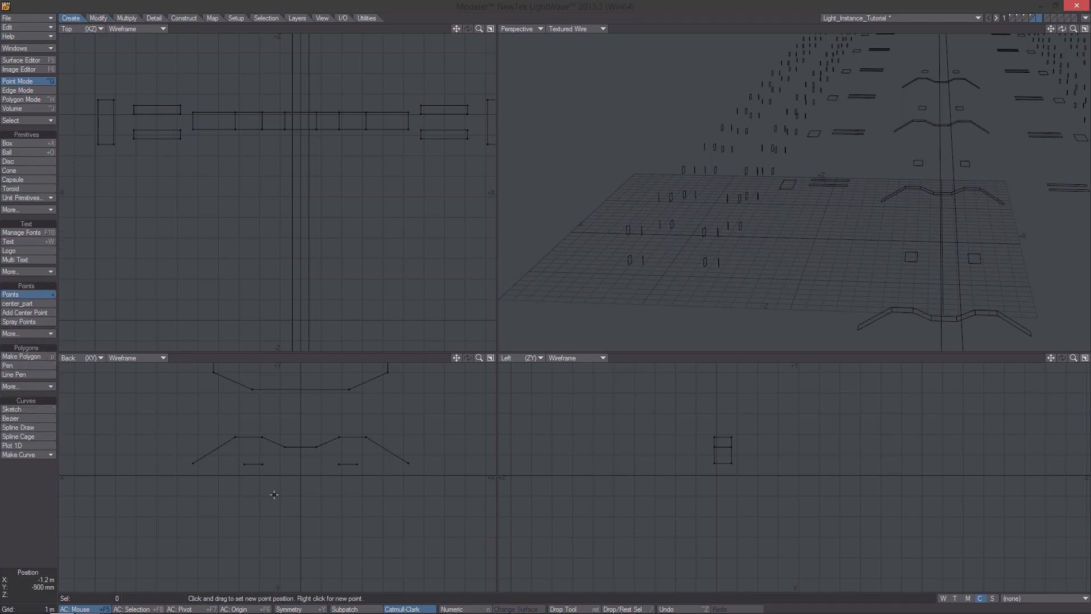
click(301, 476)
right_click(300, 455)
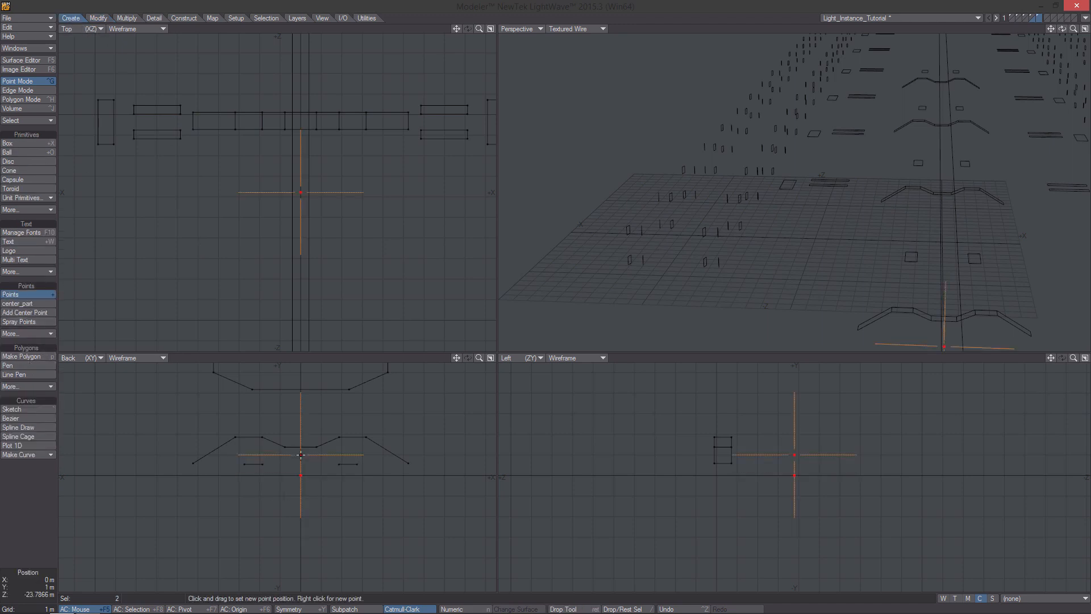
right_click(321, 475)
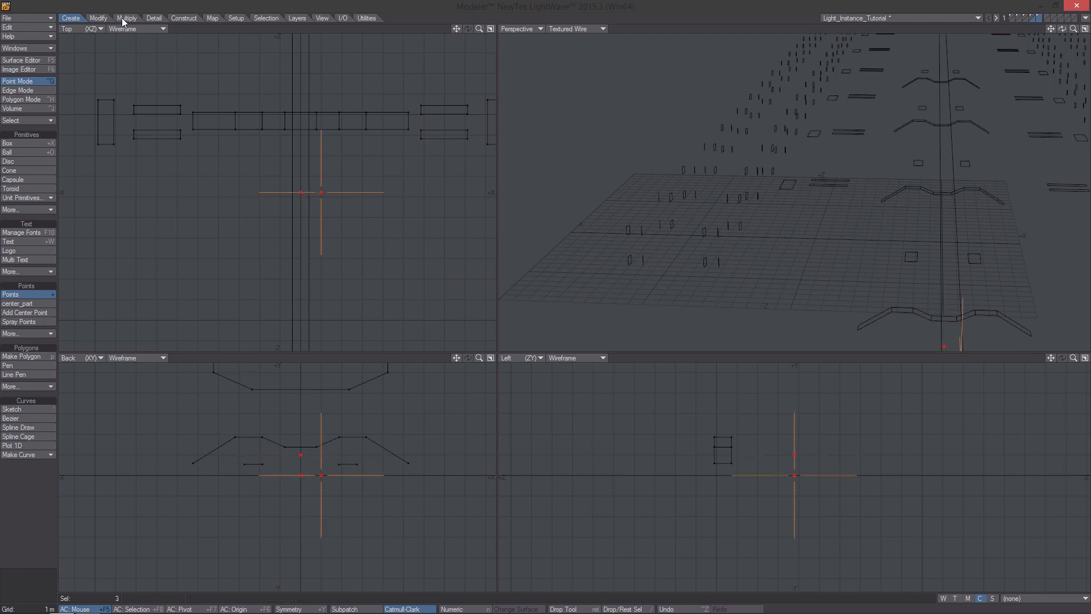
Step: Quantize the three selected points with a step of 1 m on X, Y and Z
click(98, 18)
click(25, 421)
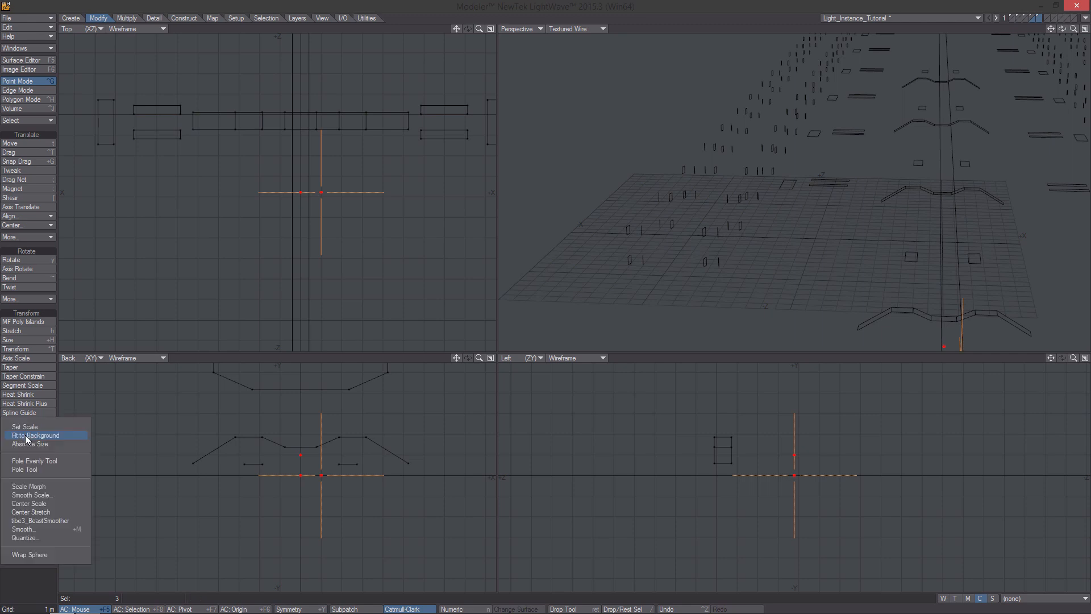
click(23, 537)
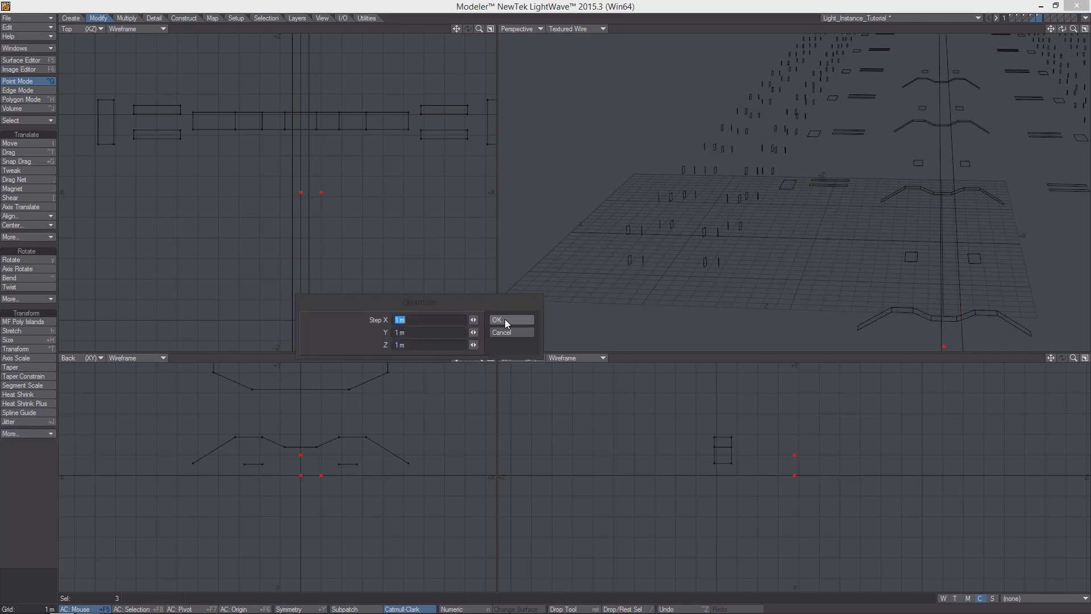
click(506, 322)
Step: Set the Z value of the three points to 0 m
key(v)
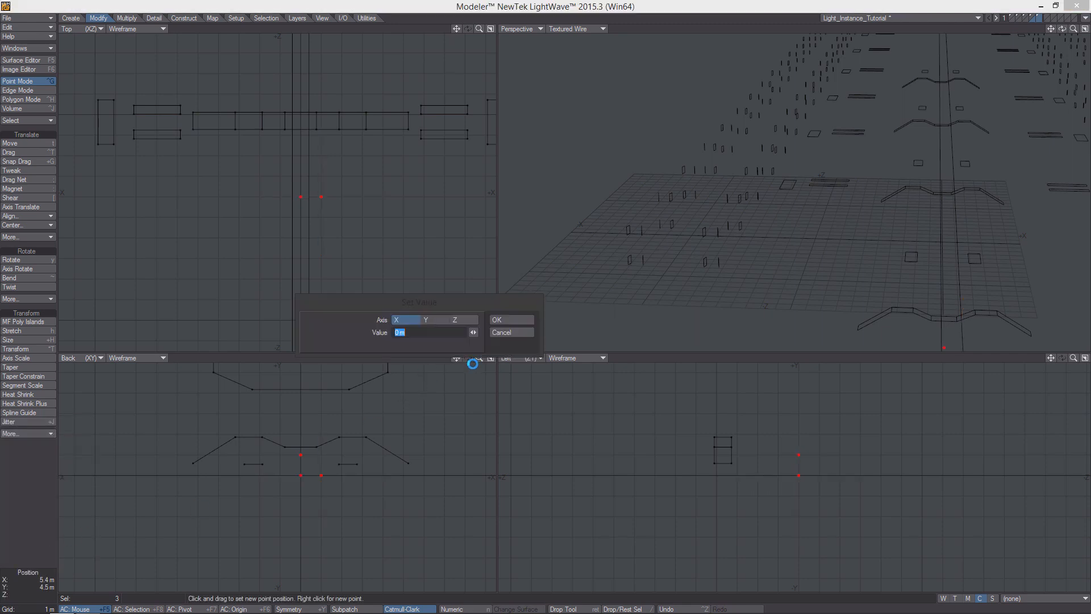
click(458, 319)
click(512, 318)
key(a)
scroll(302, 442, up, 10)
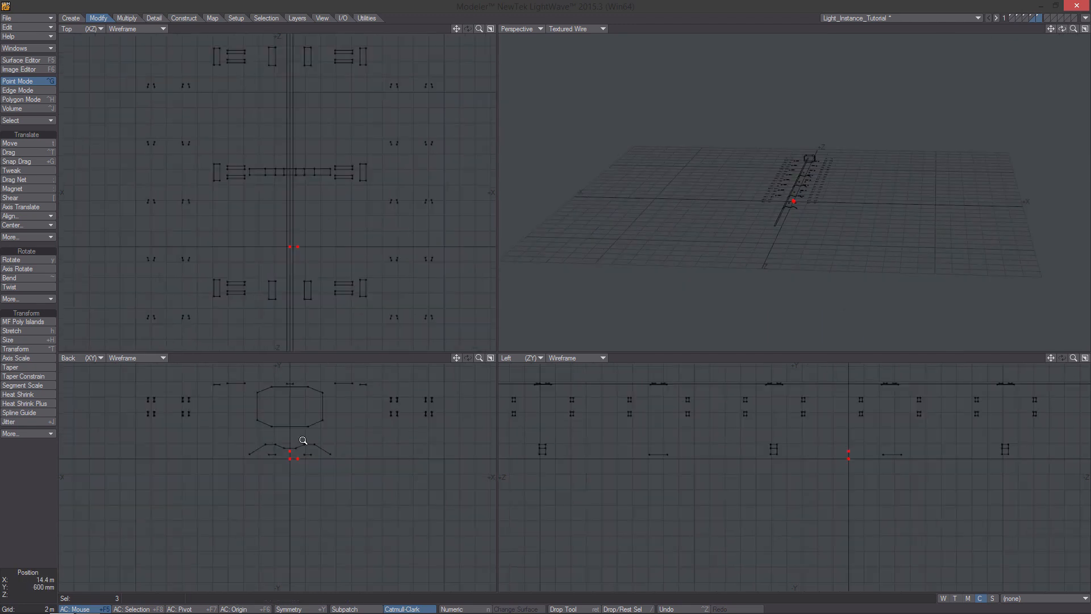
Step: Make a triangular polygon from the three selected points and clear the point selection
key(space)
key(space)
key(space)
key(space)
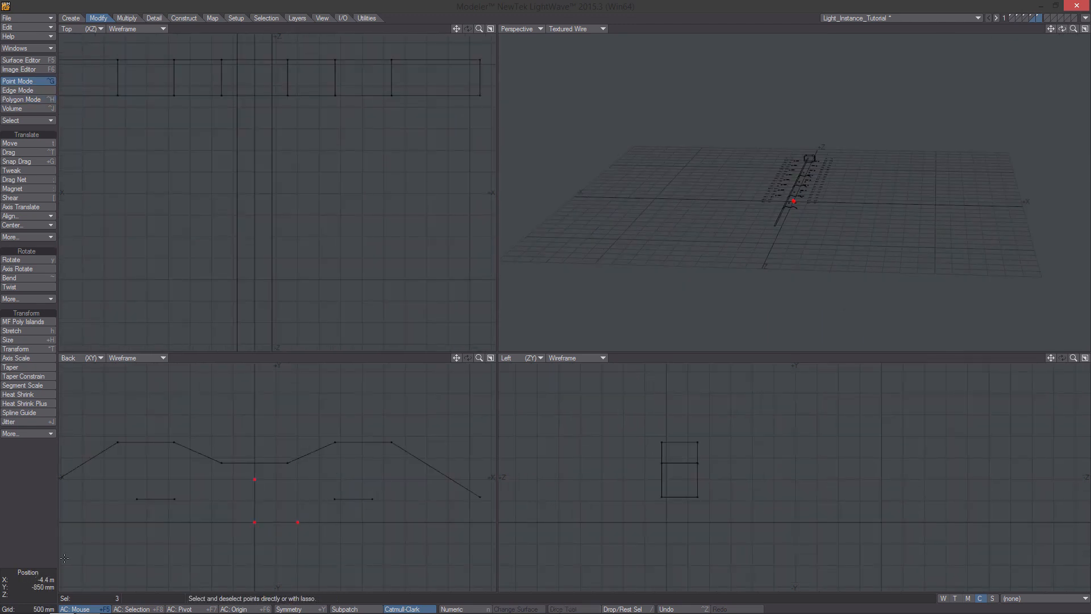
key(p)
key(space)
key(space)
key(space)
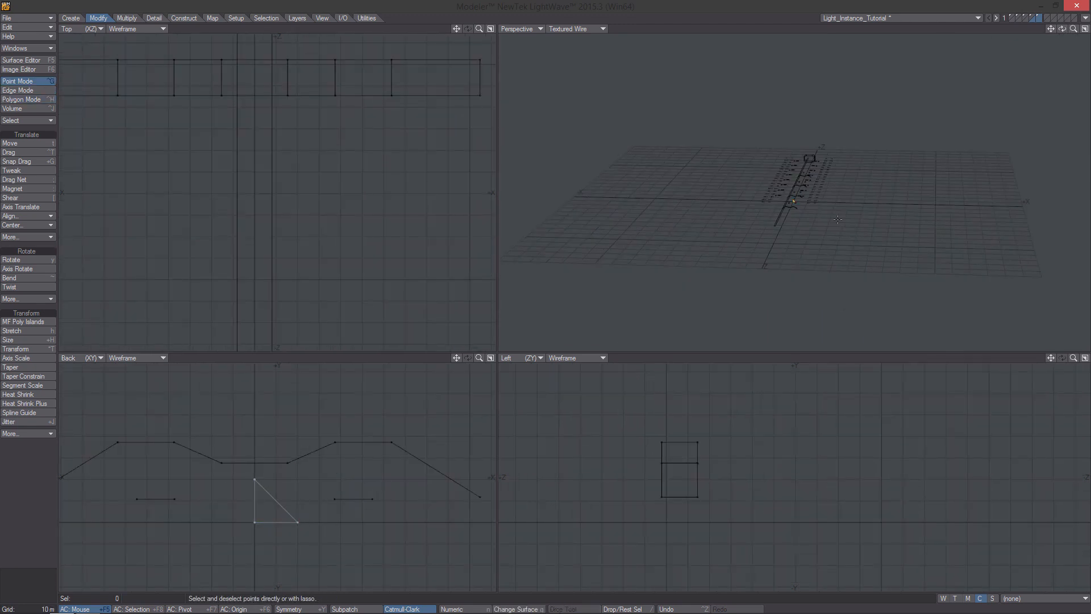
key(space)
Step: Move the triangle in the Top view to the frontmost wall light of the inner column on the negative X side
scroll(788, 195, up, 10)
alt+drag(867, 268, 770, 199)
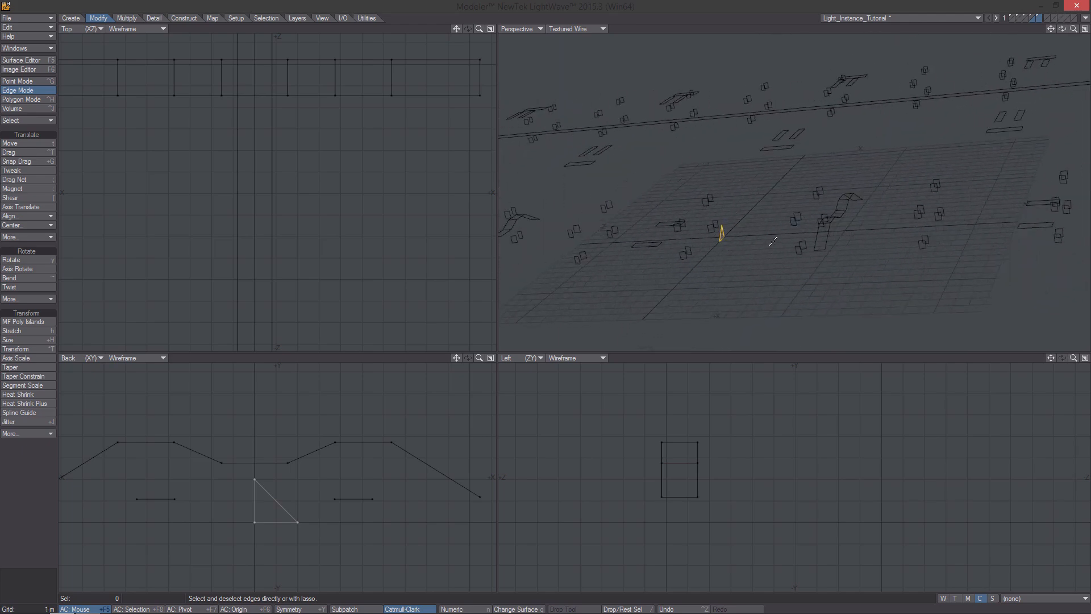
alt+drag(773, 241, 869, 227)
scroll(305, 247, down, 7)
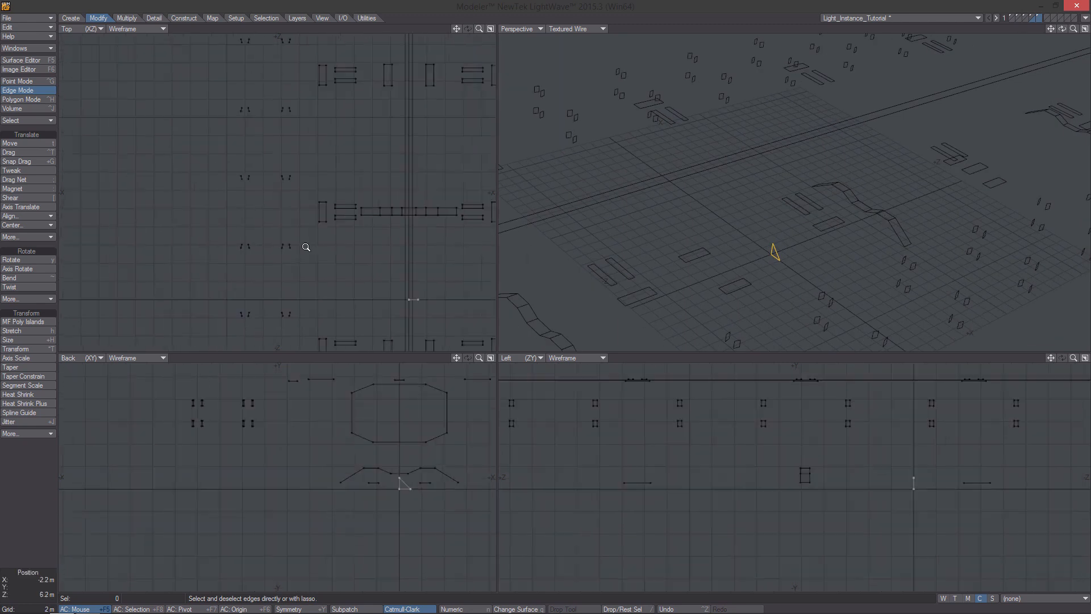
scroll(305, 247, down, 1)
alt+drag(338, 241, 319, 138)
scroll(398, 302, down, 1)
alt+drag(356, 251, 353, 205)
key(t)
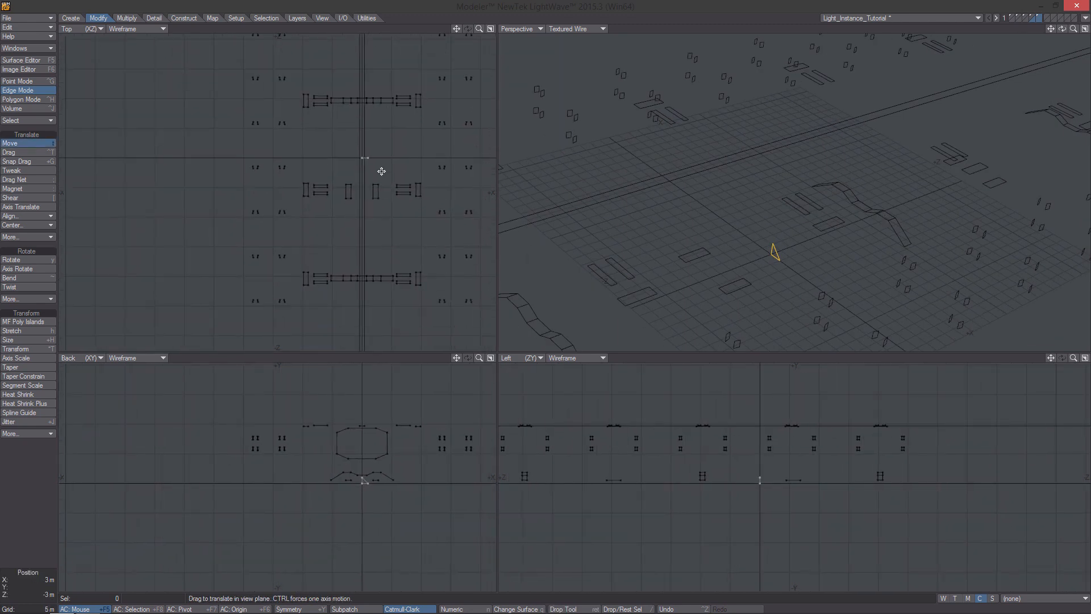
scroll(298, 307, up, 8)
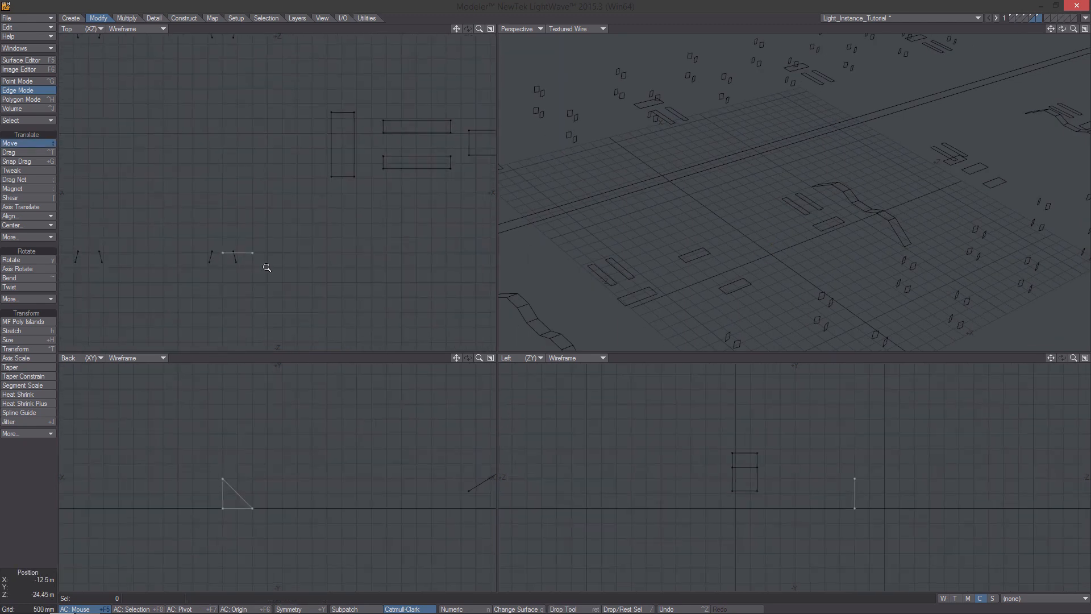
Step: Rotate and resize the triangle in the Top view to match the wall light's slant and width, aligning it with the light
key(y)
drag(217, 224, 193, 246)
key(shift+h)
key(t)
Step: Raise the triangle about 6.8 m along Y in the Back view to the upper wall light
scroll(889, 275, down, 6)
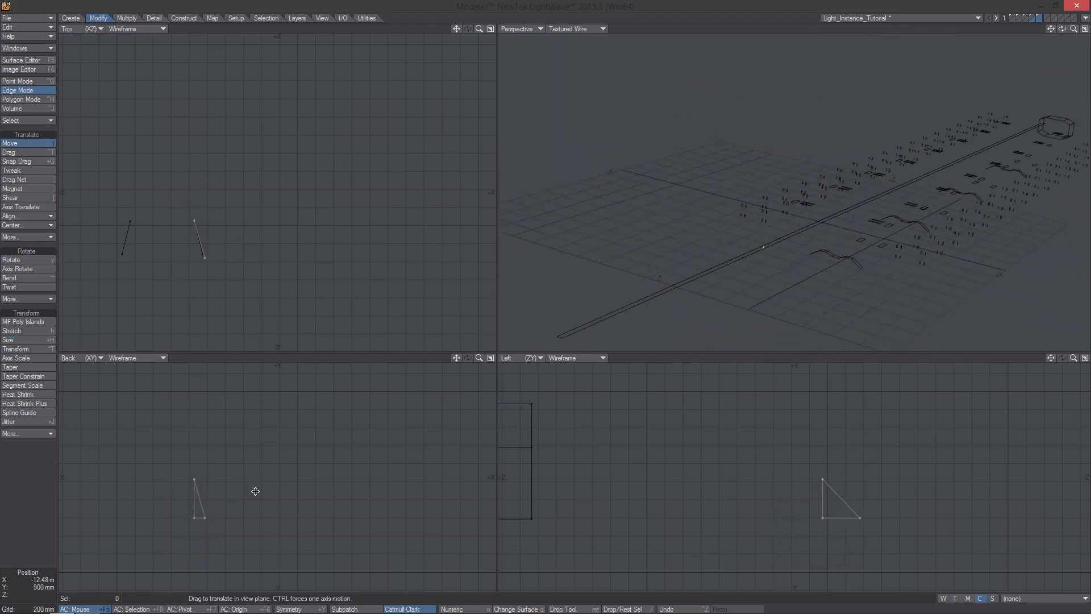
scroll(280, 513, down, 3)
scroll(281, 513, down, 4)
ctrl+drag(302, 498, 302, 424)
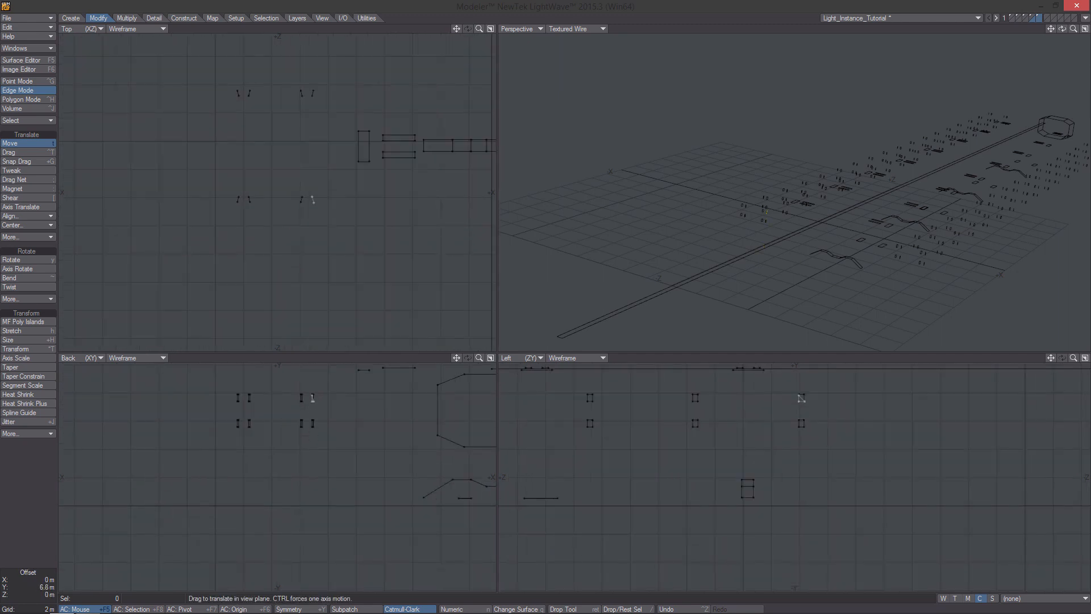
scroll(318, 216, up, 4)
scroll(847, 216, up, 6)
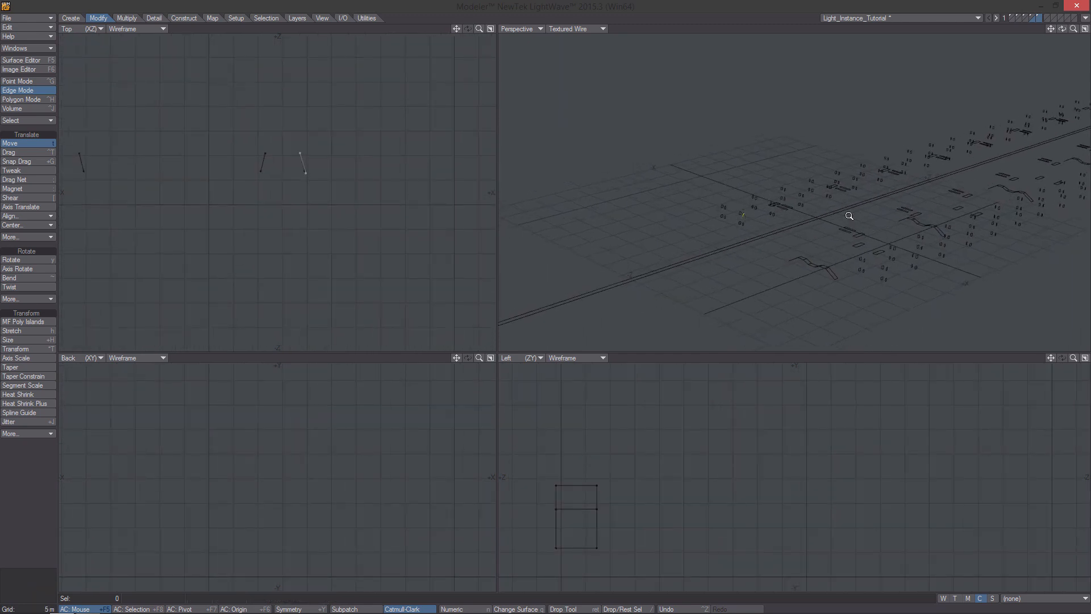
scroll(852, 221, down, 4)
scroll(334, 423, down, 7)
key(g)
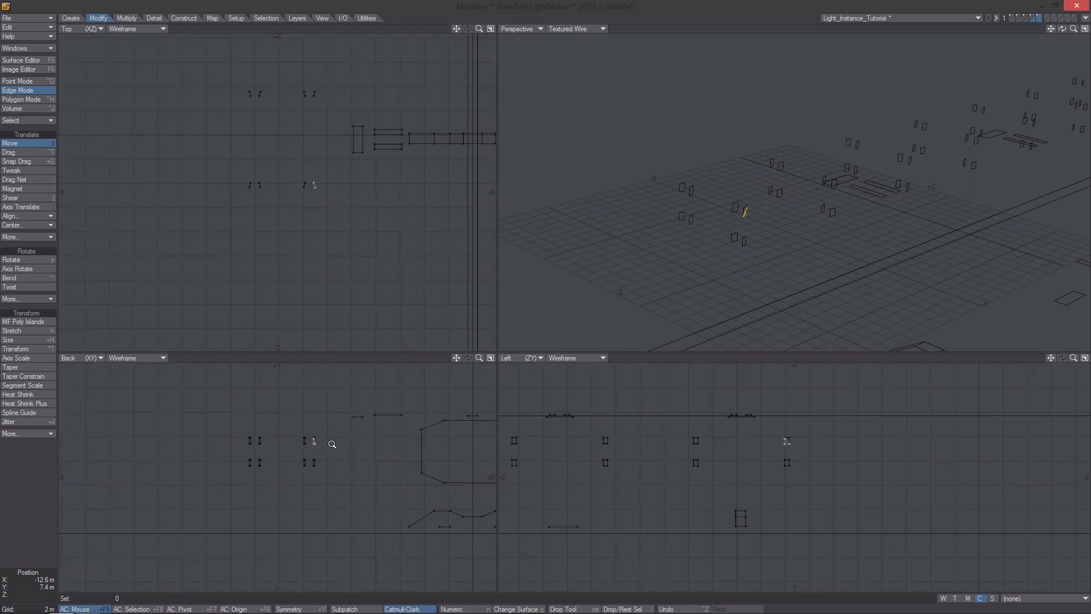
Step: Copy the triangle and move the copy about 1.85 m down onto the lower wall light
scroll(314, 442, up, 8)
key(space)
key(space)
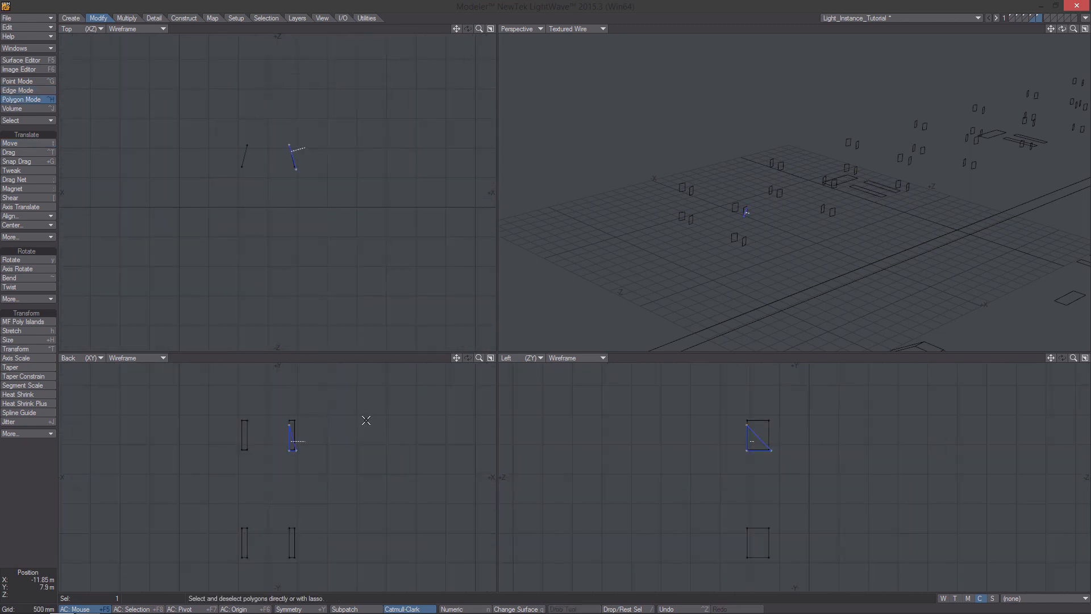
key(t)
drag(303, 411, 304, 510)
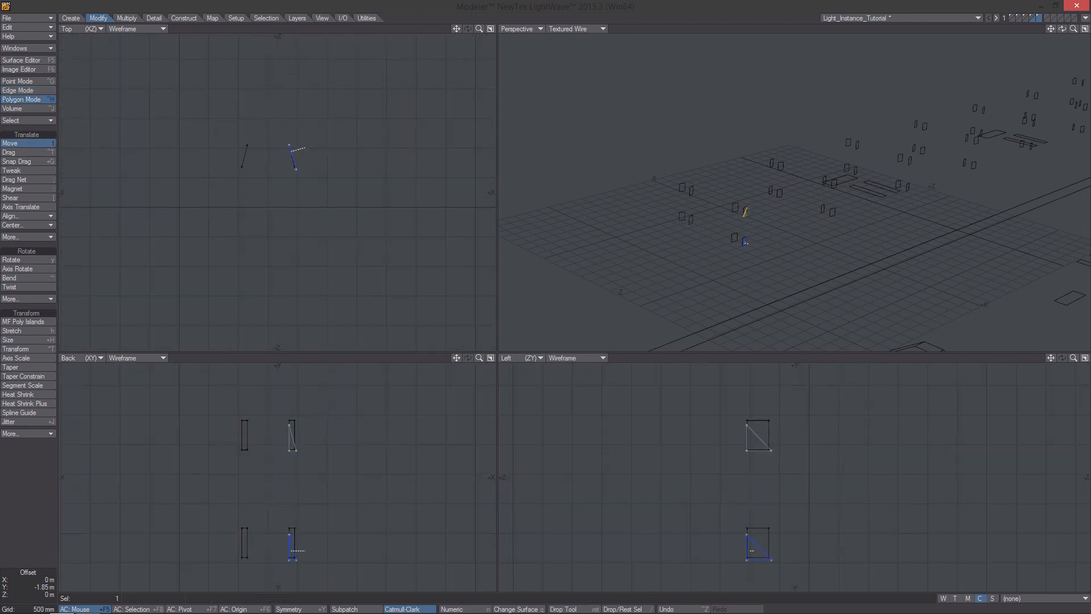
Step: Copy both triangles and move the copies about 7.5 m along Z to the next pair of wall lights
scroll(307, 239, down, 5)
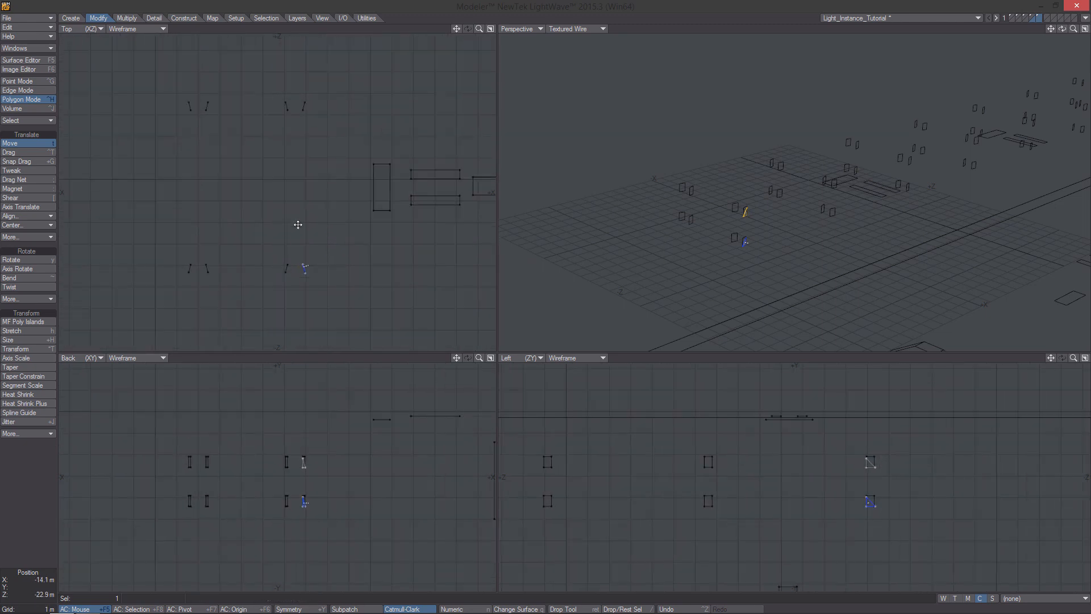
key(slash)
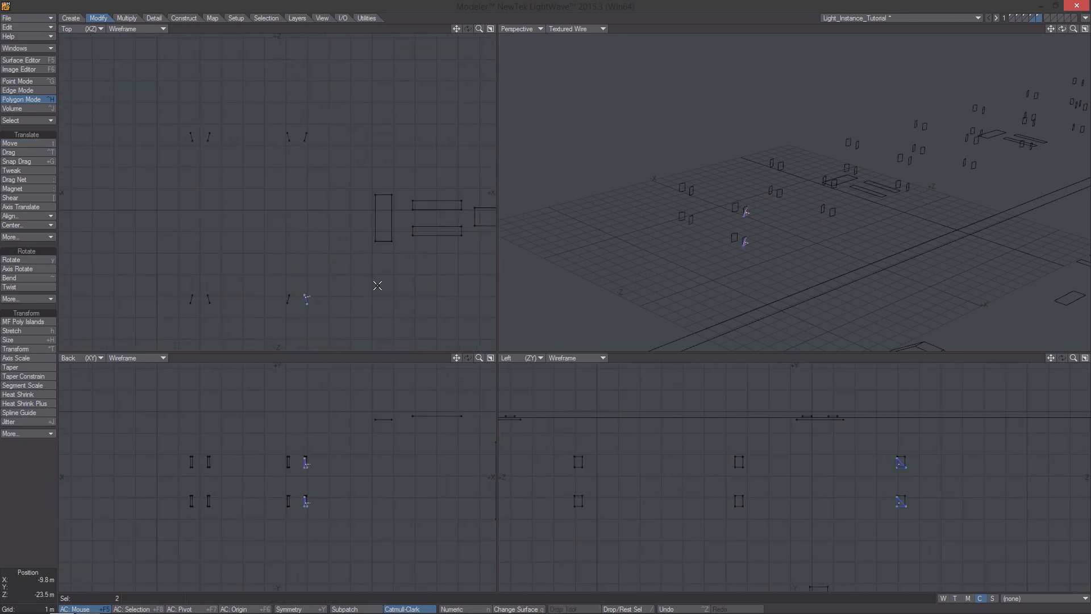
key(t)
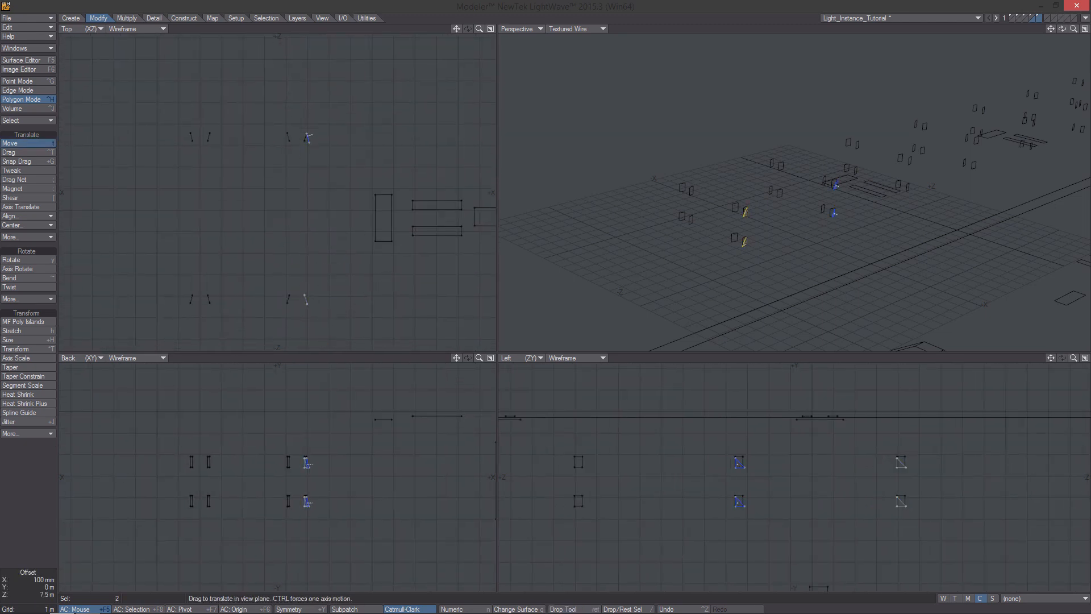
ctrl+alt+drag(321, 227, 392, 152)
Step: Rotate the copied pair in the Top view to match the opposite slant and shift it along X onto the lights
key(y)
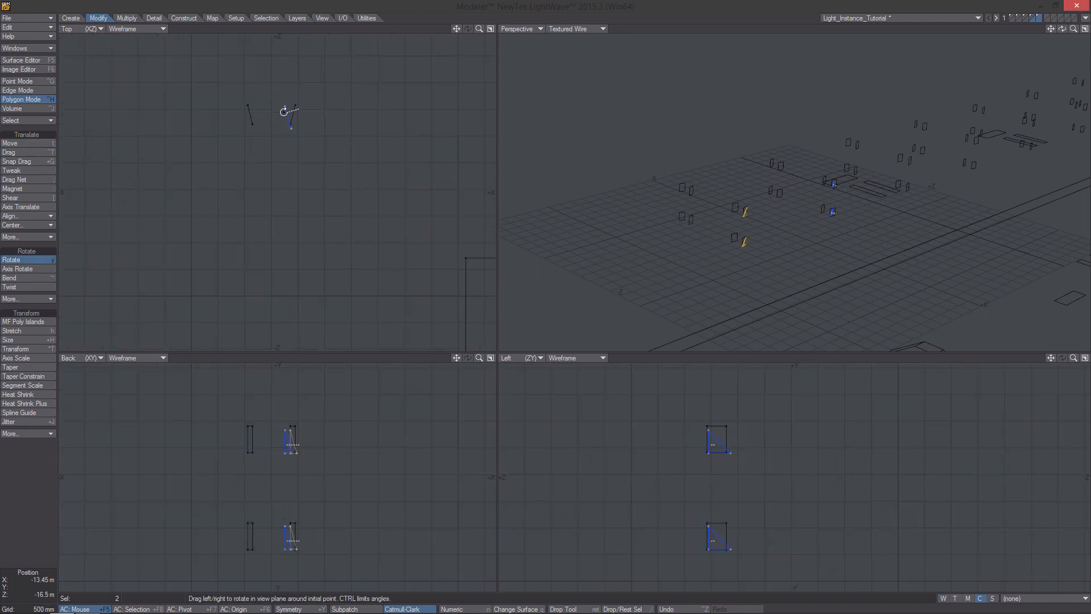
mouse_move(286, 112)
mouse_down()
mouse_move(265, 112)
mouse_move(299, 112)
mouse_up()
key(t)
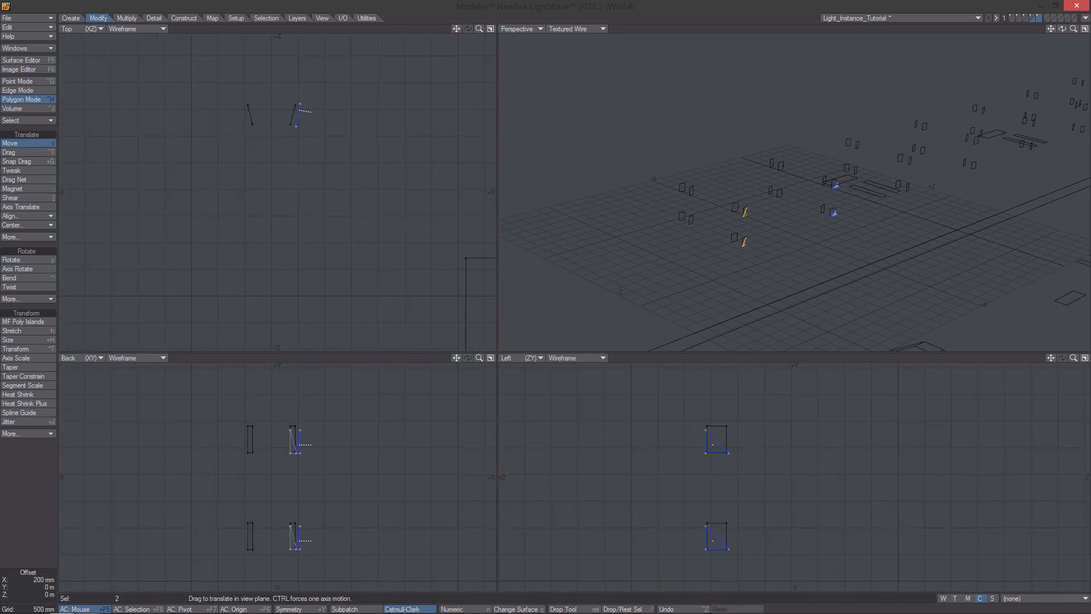
mouse_move(784, 250)
ctrl+alt+mouse_down()
mouse_move(845, 221)
mouse_move(787, 244)
ctrl+alt+mouse_up()
ctrl+alt+drag(409, 254, 273, 194)
alt+drag(273, 193, 344, 141)
Step: Copy the four triangles and move the copies in negative X onto the matching lights of the outer column pair
key(Return)
right_drag(423, 89, 420, 183)
right_drag(380, 71, 488, 217)
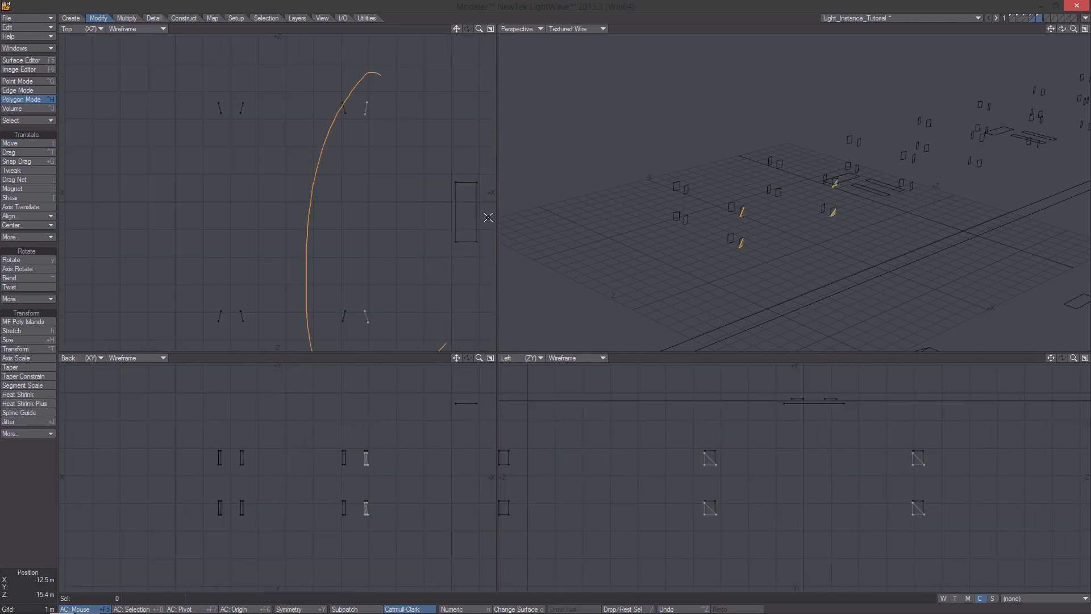
key(t)
drag(371, 257, 251, 257)
key(Return)
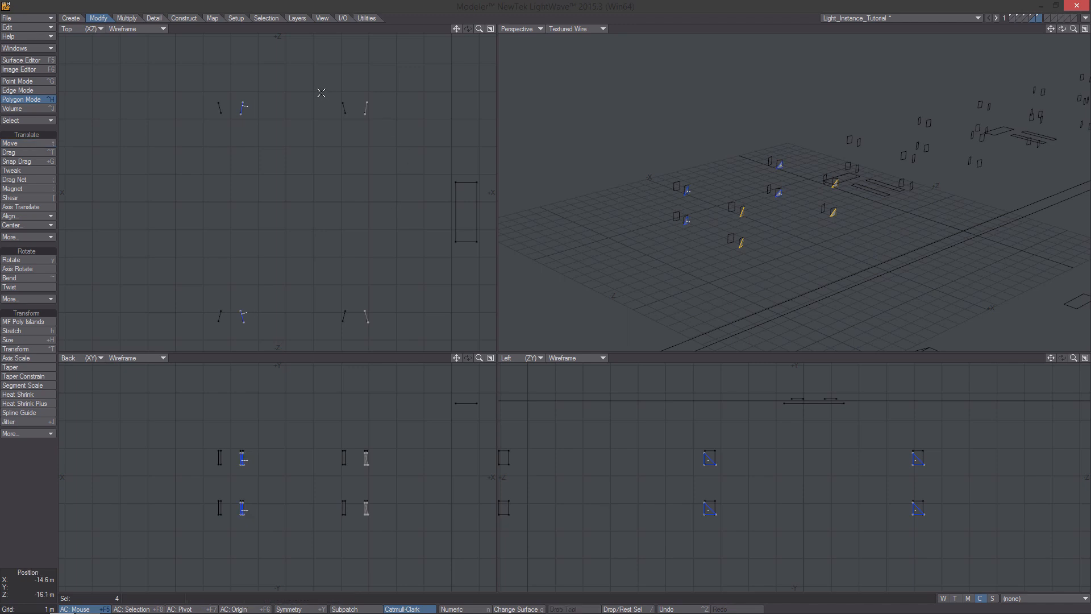
Step: Copy the four inner-column triangles and move the copies onto the adjacent light column in negative X
click(353, 120)
right_drag(370, 82, 460, 158)
key(t)
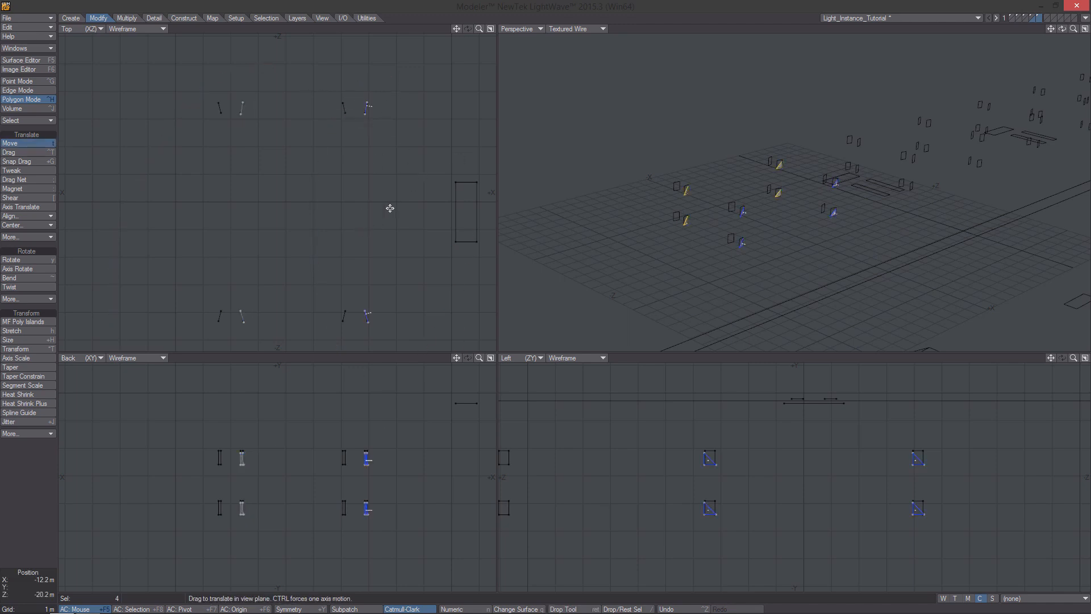
drag(389, 207, 365, 207)
key(y)
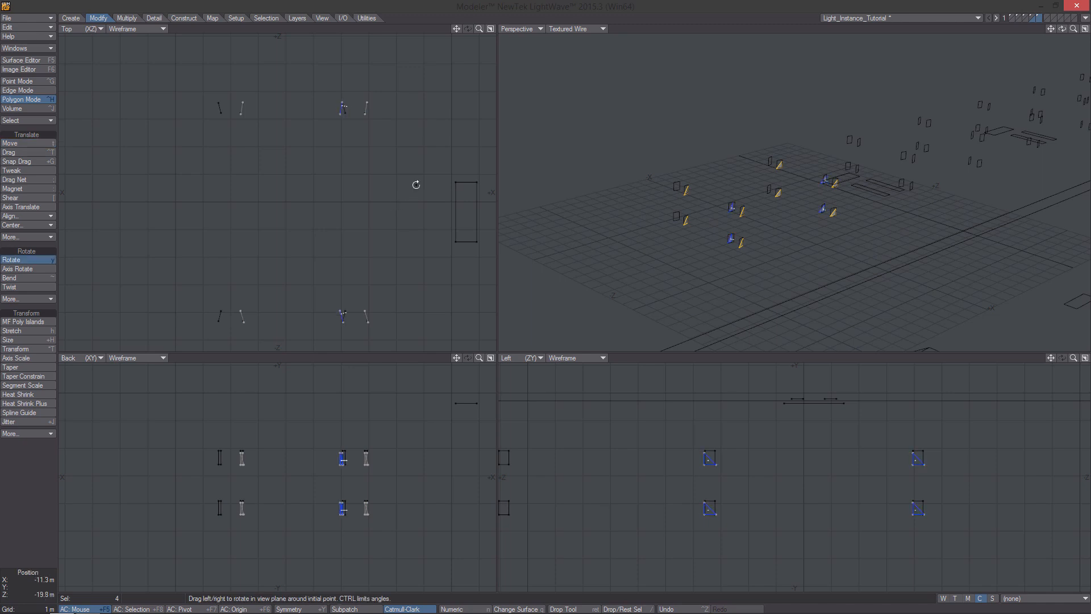
key(Return)
Step: Rotate the rear two new triangles in the Top view to face the opposite way and align them with their wall lights
right_drag(353, 96, 344, 129)
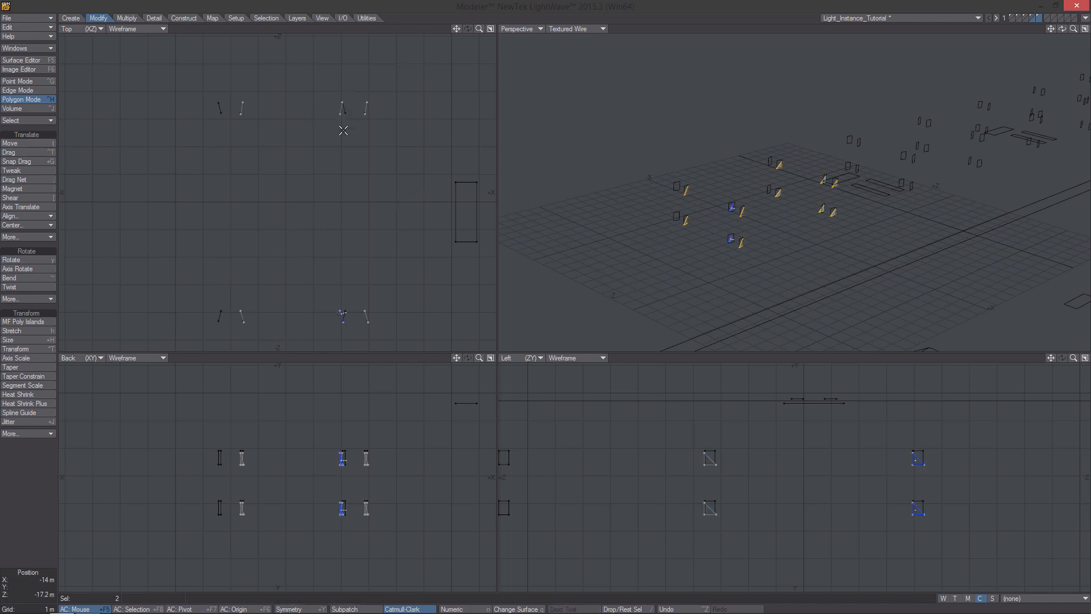
right_drag(329, 259, 345, 240)
key(y)
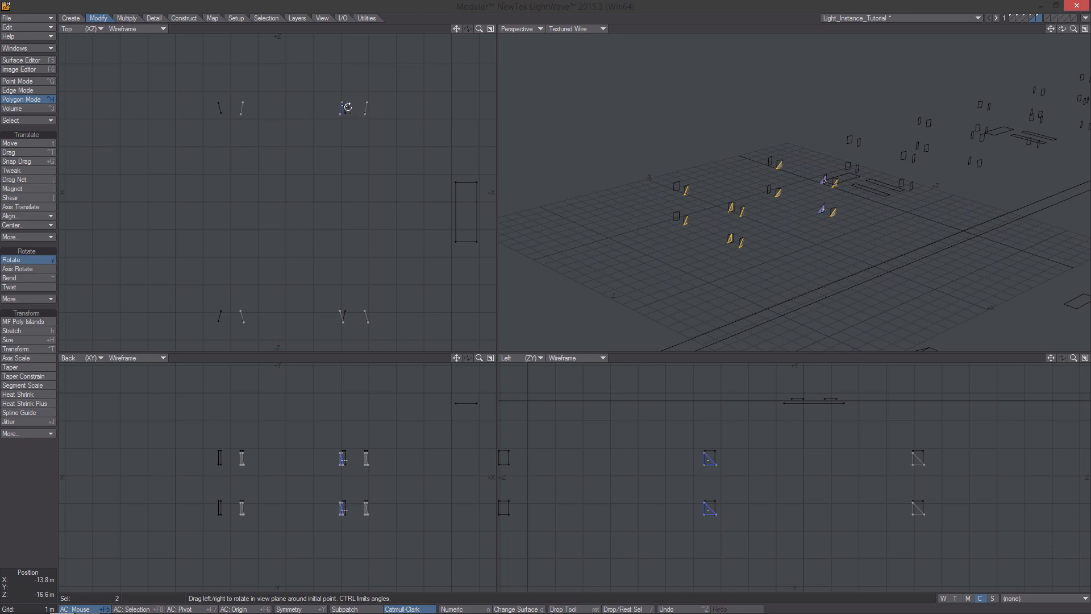
key(t)
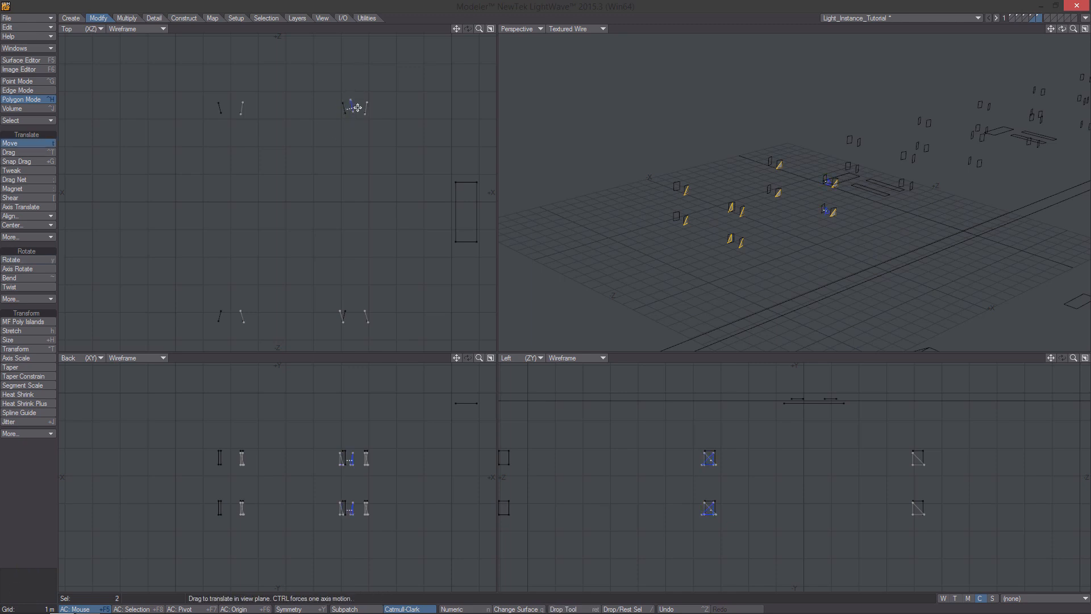
drag(361, 239, 358, 239)
key(Return)
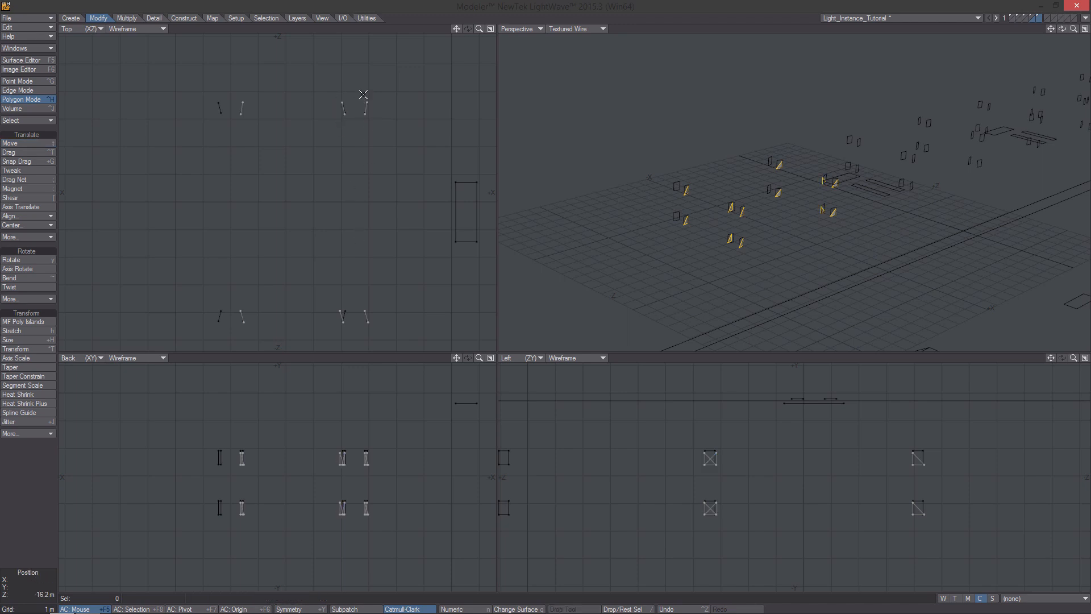
Step: Rotate the front two new triangles about 149° in the Top view and align them with their wall lights
key(y)
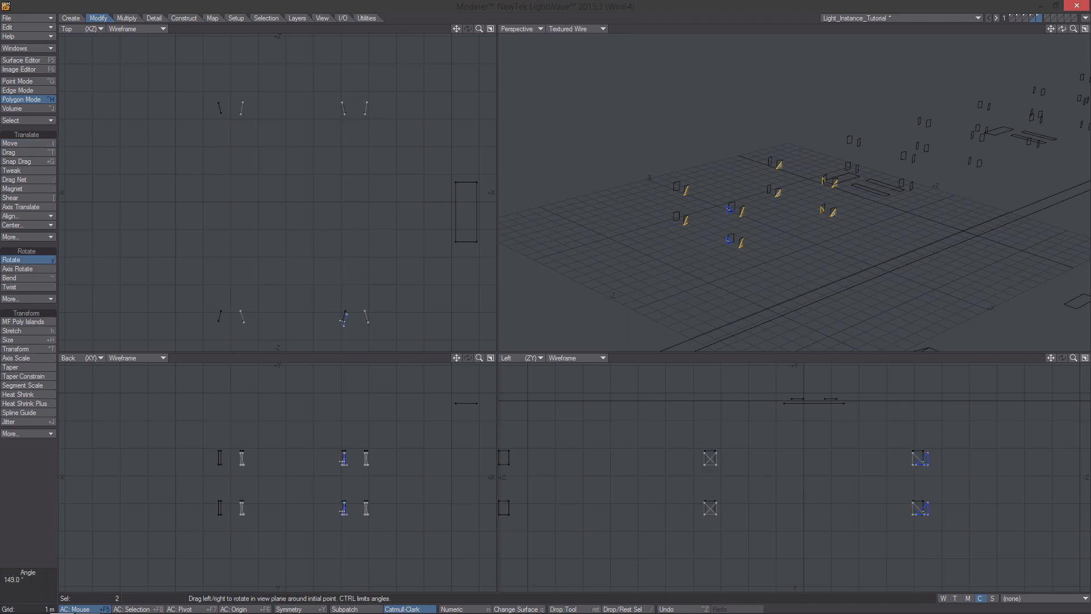
key(t)
drag(368, 305, 365, 306)
key(Return)
Step: Examine the fit of the placed triangles against the background light polygons in the Perspective view
key(slash)
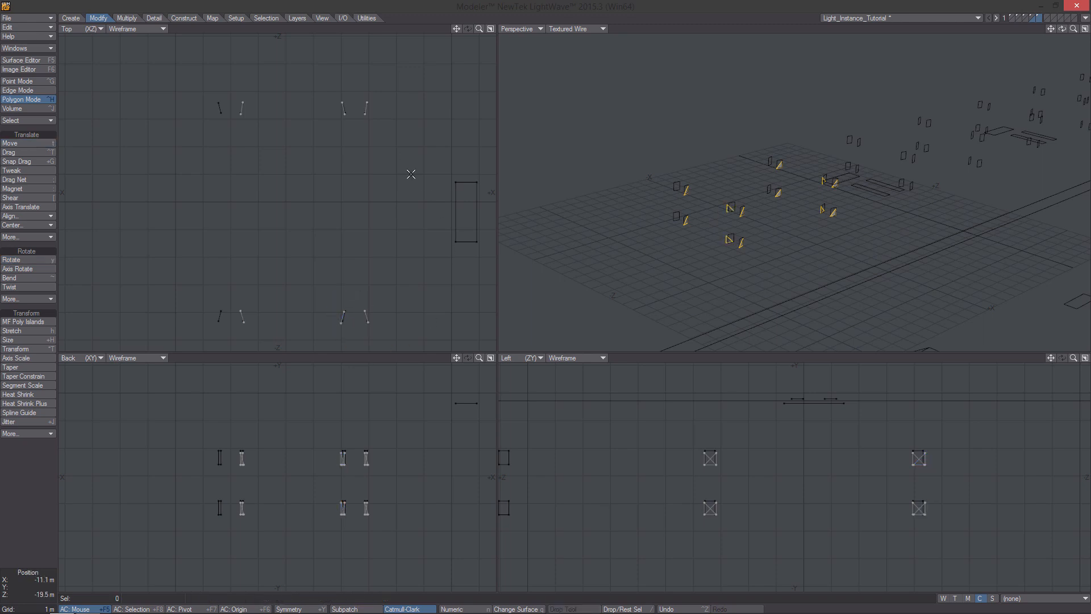
key(ctrl+g)
right_drag(327, 54, 349, 25)
key(space)
key(space)
right_drag(344, 73, 290, 12)
scroll(770, 214, up, 6)
alt+drag(834, 188, 870, 175)
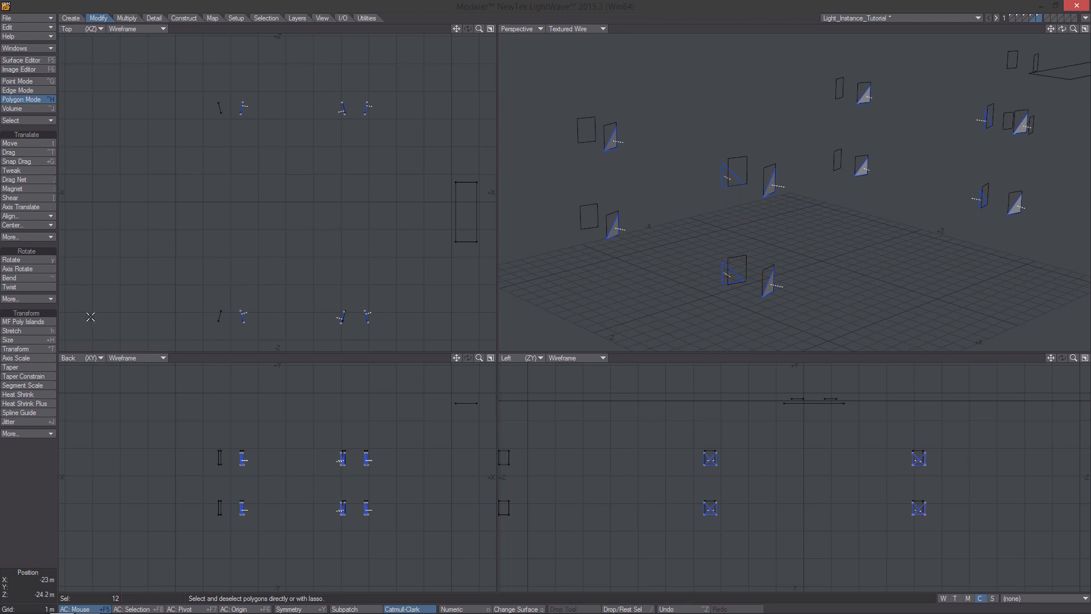
Step: Snap the triangles onto the background lights with Heat Shrink at 100% amount, 0 m offset, Closest Point mode and Both sense
click(33, 395)
text(100)
key(Return)
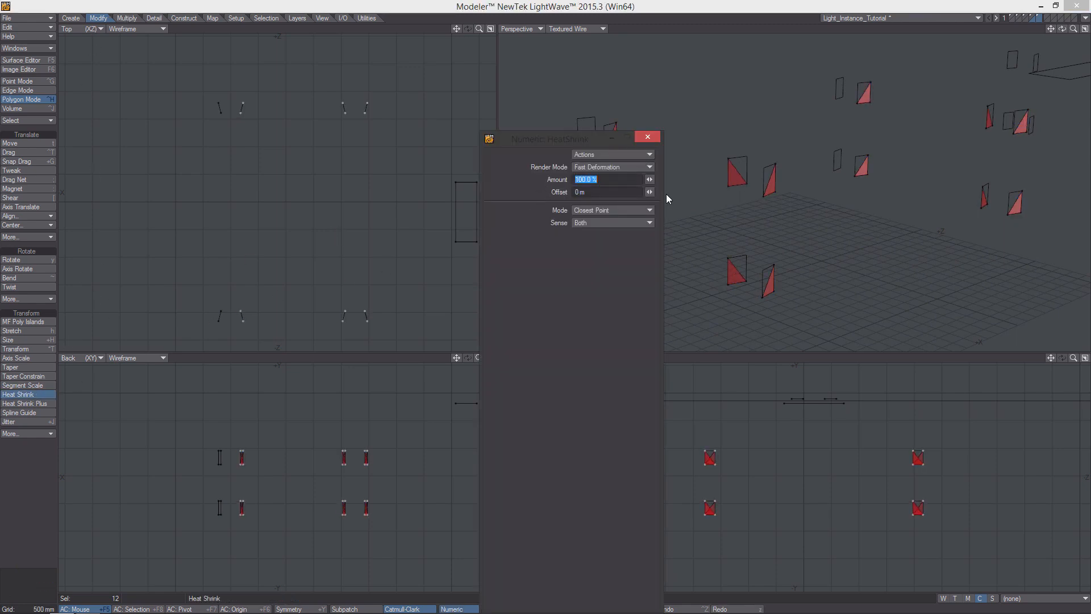
click(666, 193)
key(space)
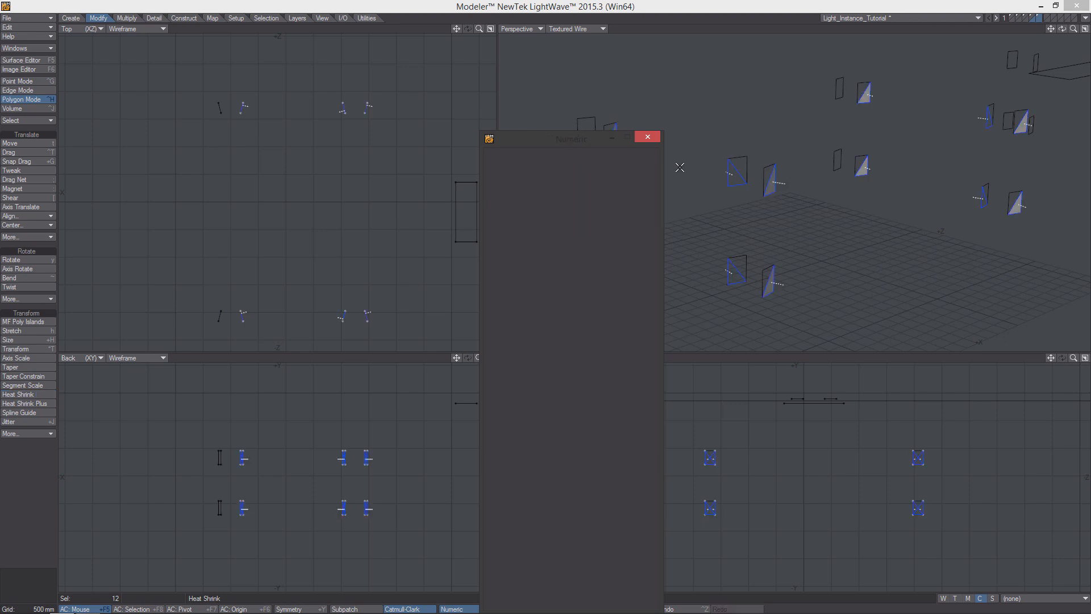
click(650, 137)
scroll(832, 154, down, 2)
scroll(352, 188, down, 5)
alt+drag(298, 176, 261, 234)
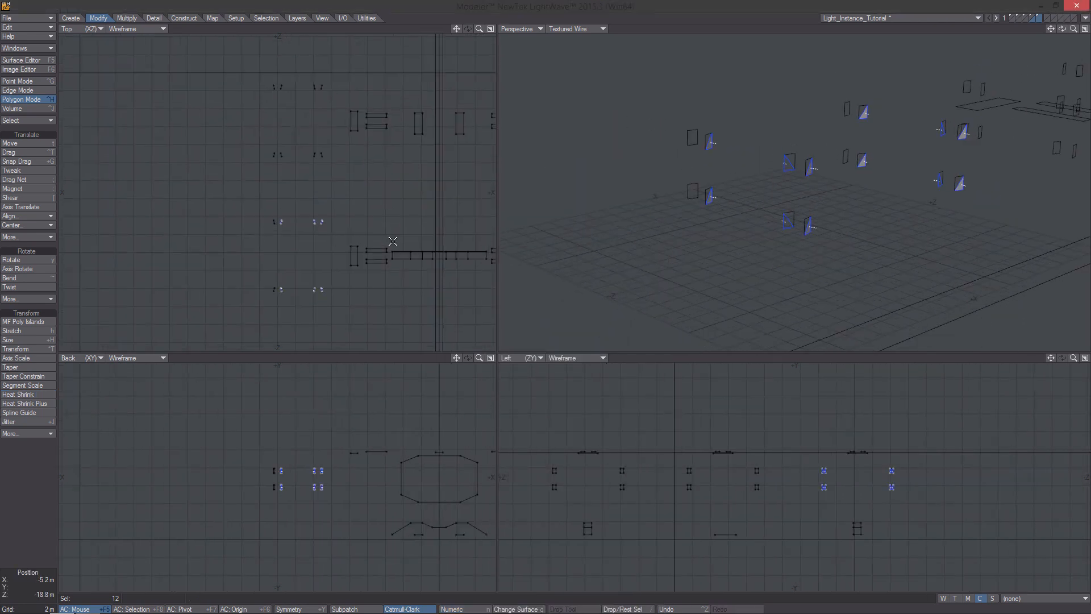
Step: Clone the twelve selected wall-light triangles along the hangar with a 30 m offset in Z
key(c)
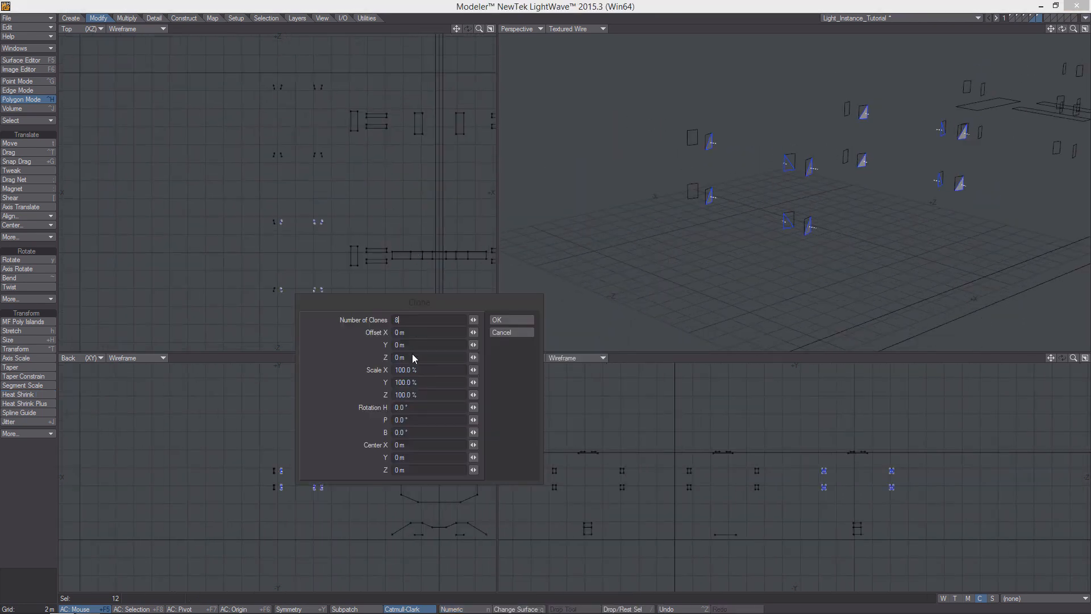
key(Return)
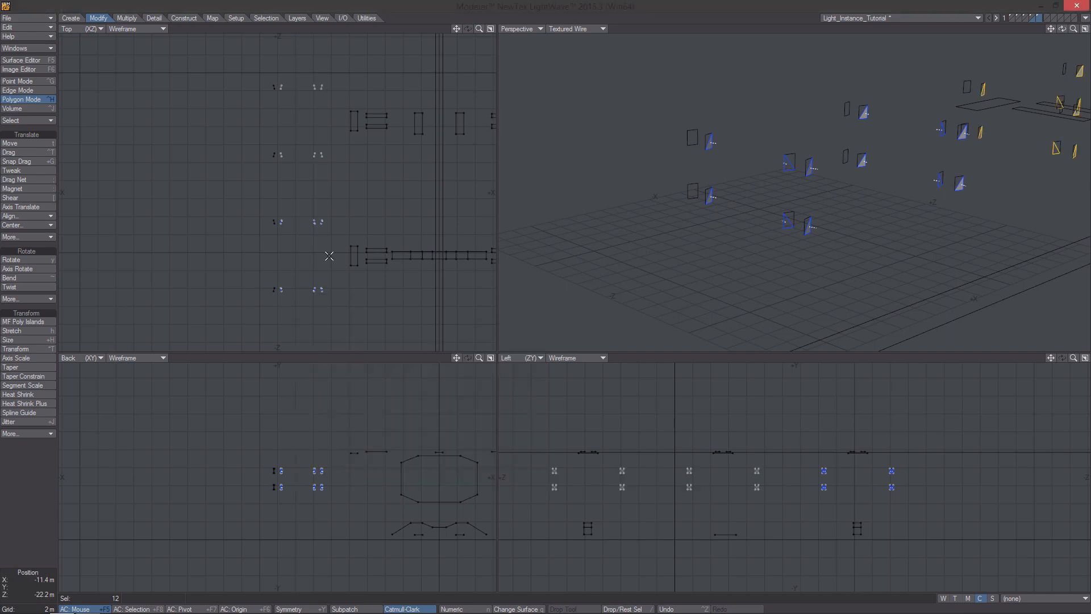
mouse_move(848, 182)
alt+mouse_down()
mouse_move(811, 173)
mouse_move(905, 243)
mouse_move(931, 193)
mouse_move(828, 209)
mouse_move(798, 171)
alt+mouse_up()
scroll(677, 221, down, 2)
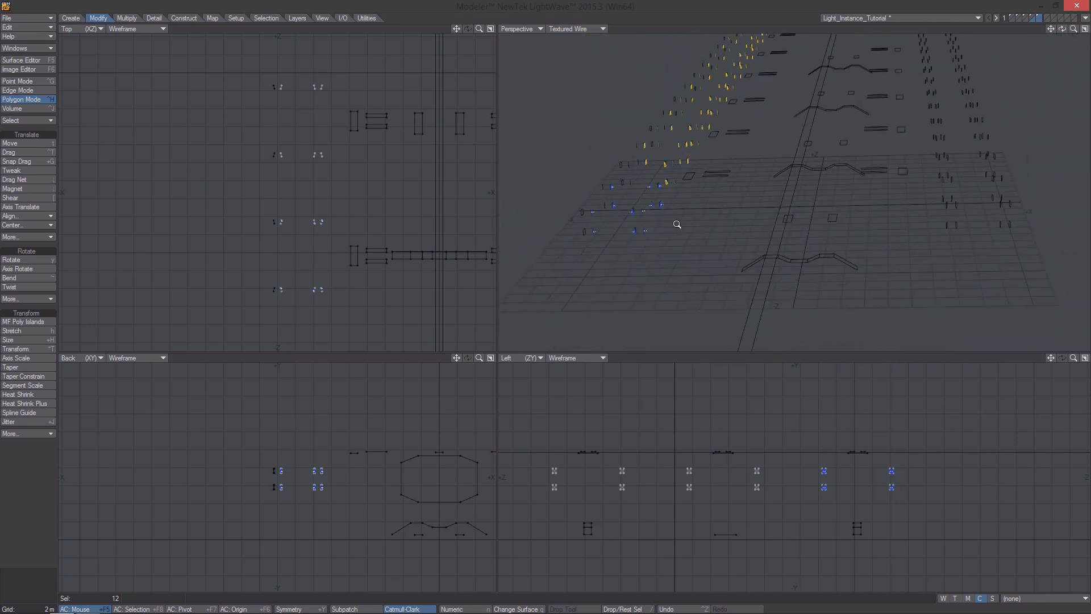
Step: Copy one front wall triangle and move the copy up about 3.8 m to the ceiling lights in the Back view
right_drag(299, 297, 331, 284)
key(space)
key(space)
key(space)
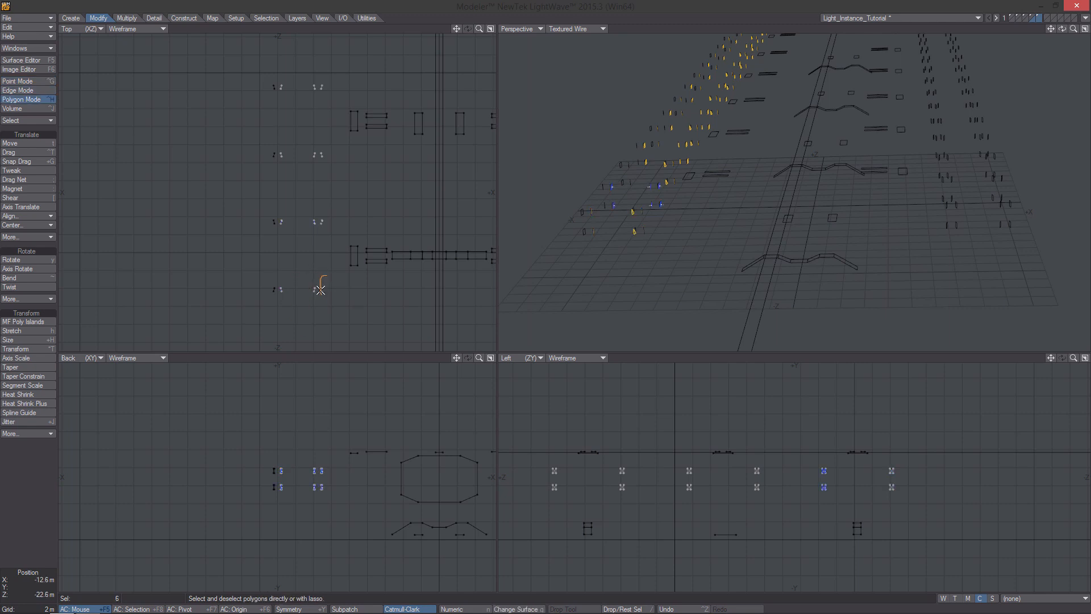
scroll(606, 248, up, 3)
right_drag(731, 117, 765, 203)
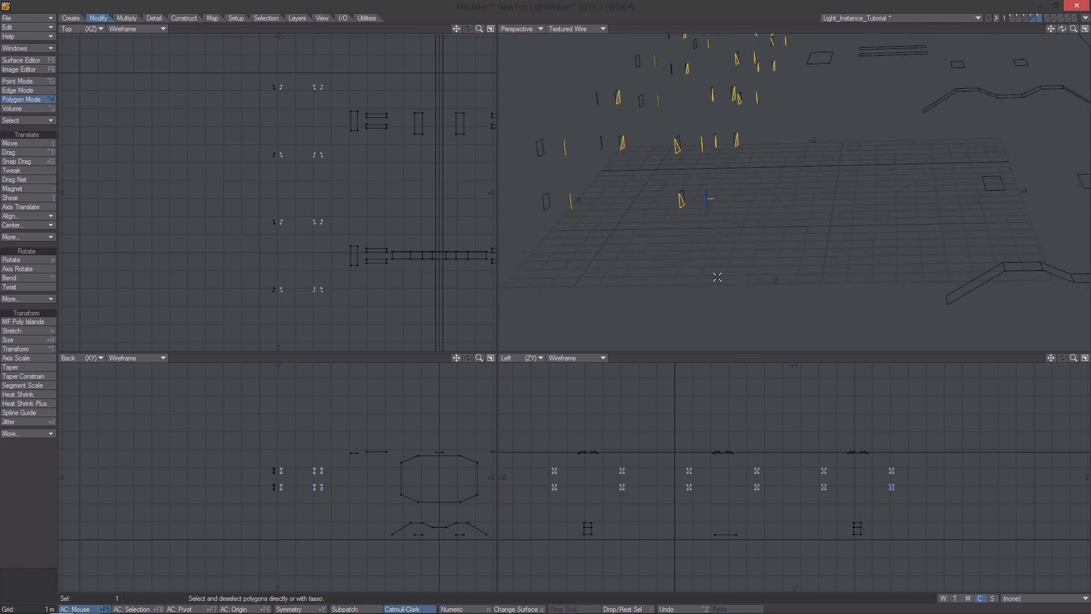
key(t)
drag(716, 278, 837, 242)
alt+drag(756, 212, 780, 246)
alt+drag(399, 519, 378, 449)
alt+drag(745, 233, 682, 262)
ctrl+alt+drag(382, 249, 352, 261)
ctrl+alt+drag(380, 449, 437, 452)
drag(290, 455, 288, 392)
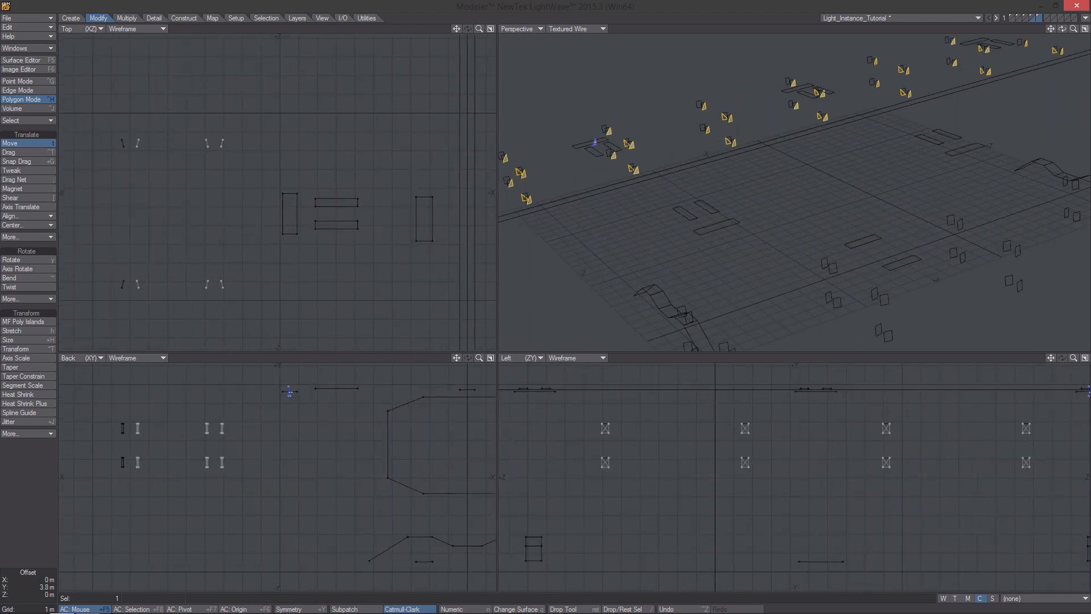
Step: Rotate the copied triangle flat to the ceiling and stretch it to about 165% horizontally
scroll(671, 211, up, 3)
alt+drag(670, 211, 756, 210)
key(y)
key(t)
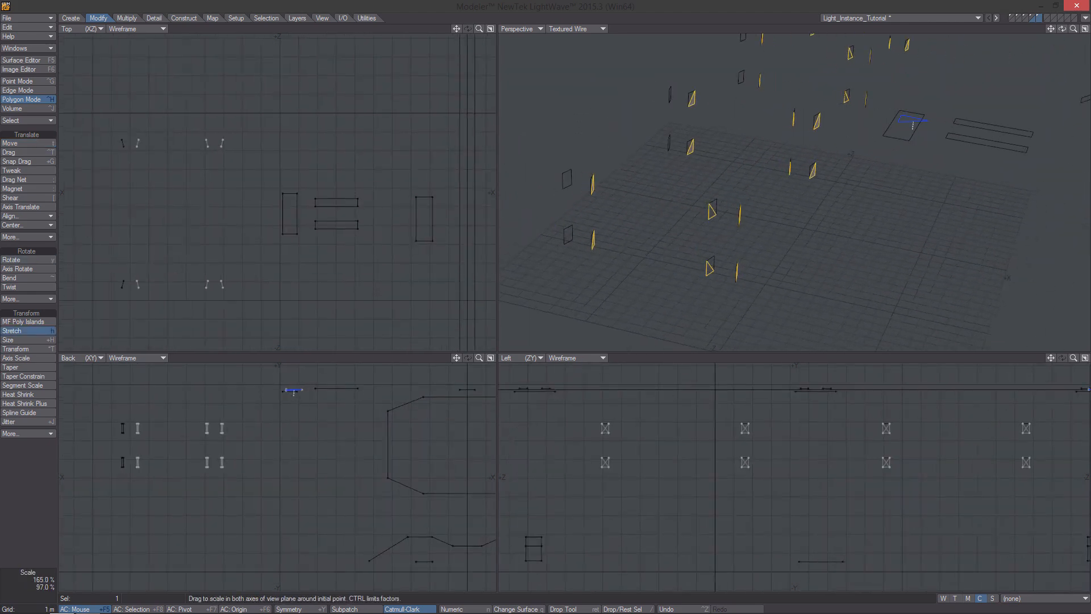
drag(291, 391, 307, 392)
Step: Place copies of the flat triangle on the two long ceiling lights and the adjacent rectangular light, rotating the last to match
scroll(308, 165, down, 6)
scroll(312, 238, up, 7)
drag(299, 233, 275, 200)
key(ctrl+c)
key(ctrl+v)
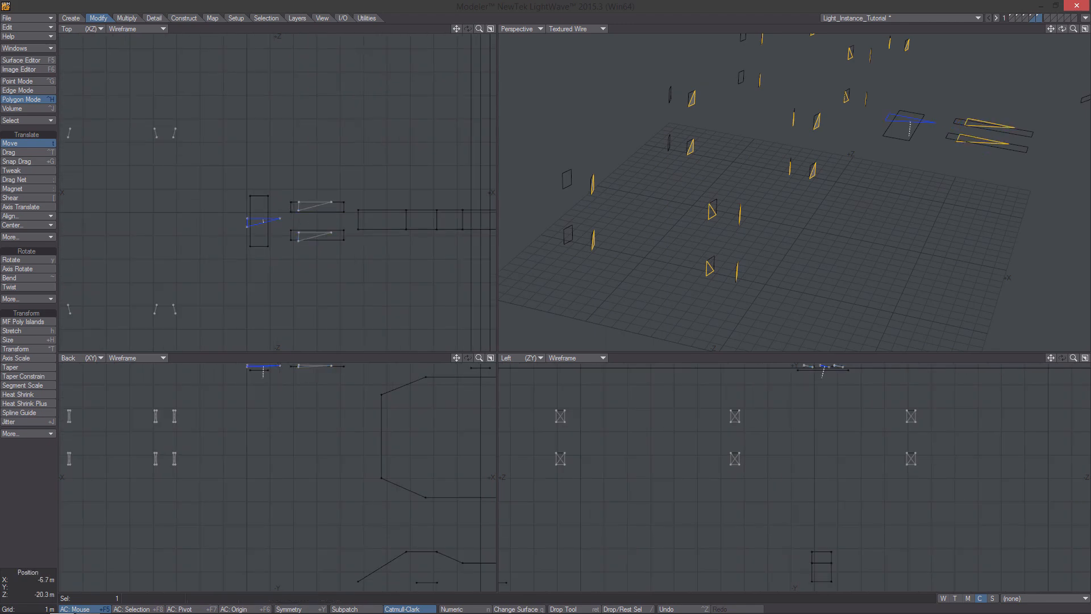
key(y)
Step: Snap the three ceiling triangles onto the background lights with Heat Shrink at 100% amount
click(40, 396)
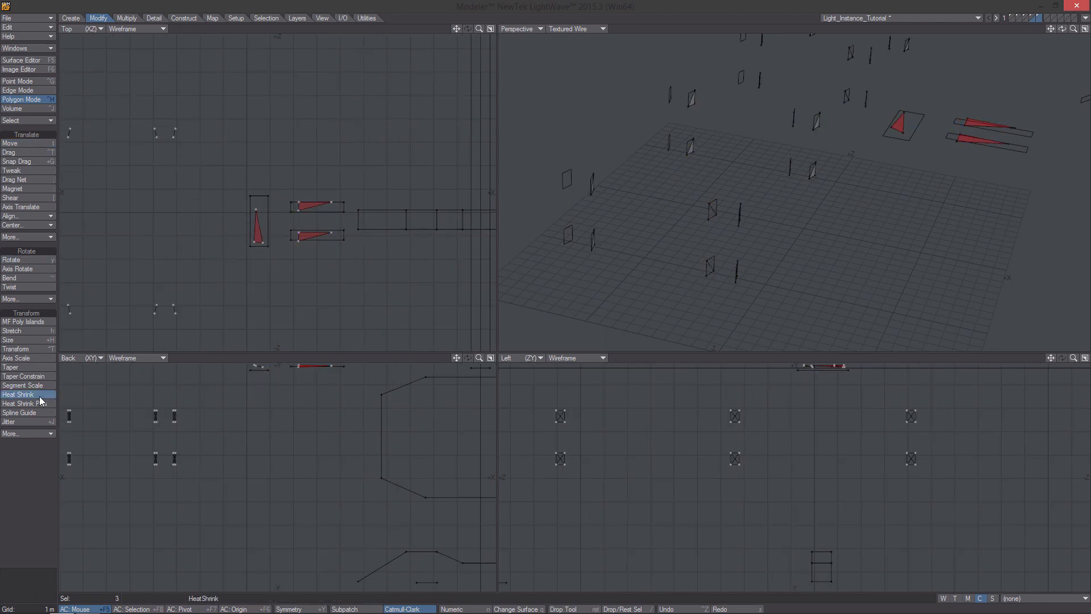
text(n100)
key(Return)
key(n)
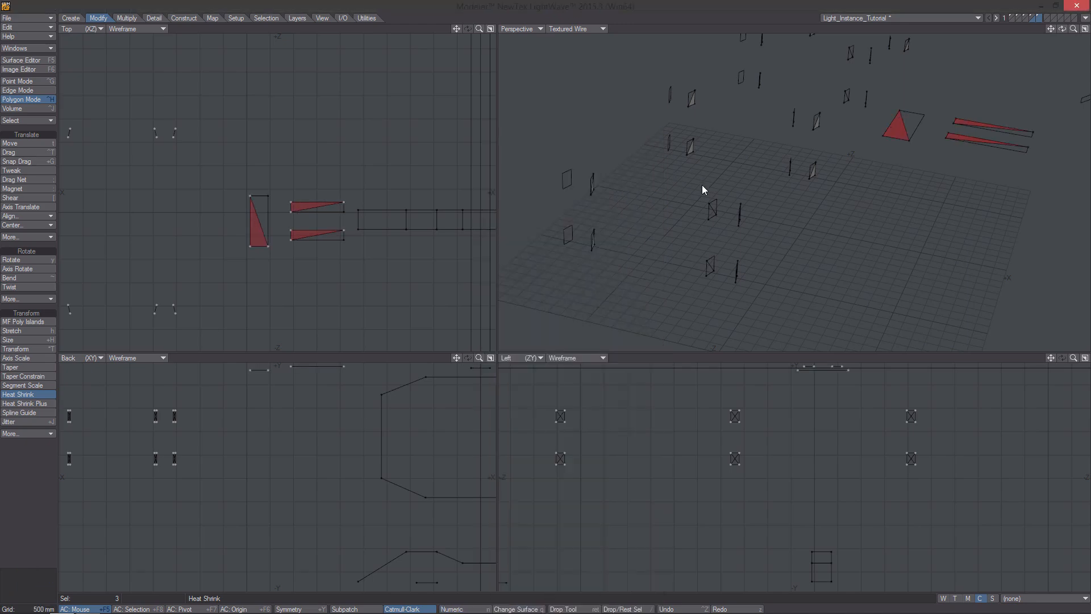
key(Return)
Step: Select the three ceiling-light triangles and clone them along the hangar with a 30 m offset in Z
alt+drag(847, 176, 792, 126)
key(space)
key(space)
key(space)
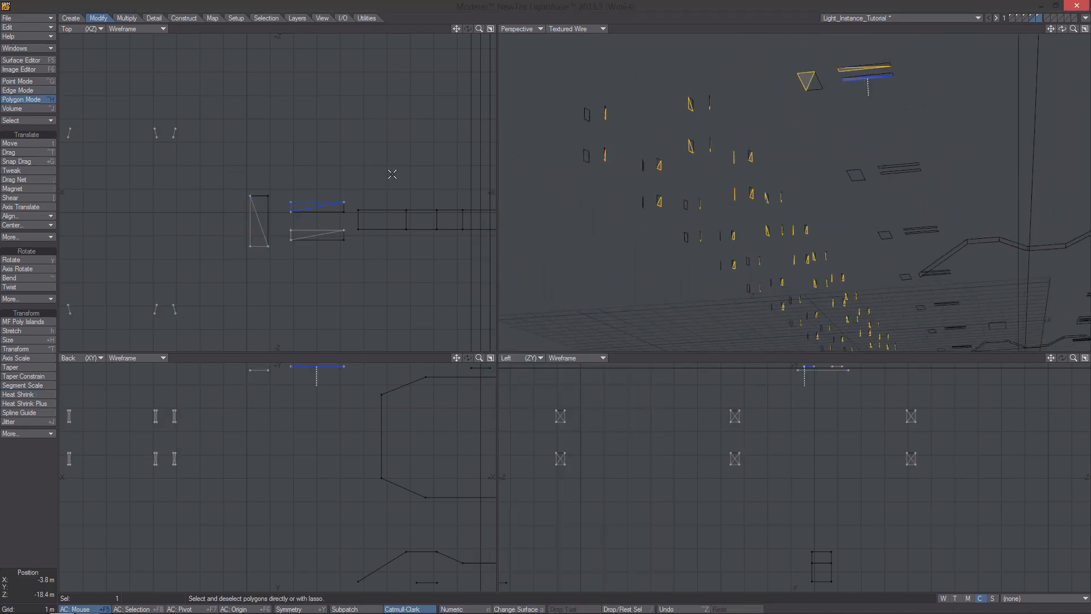
mouse_move(391, 190)
ctrl+alt+mouse_down()
mouse_move(309, 190)
mouse_move(254, 244)
ctrl+alt+mouse_up()
key(c)
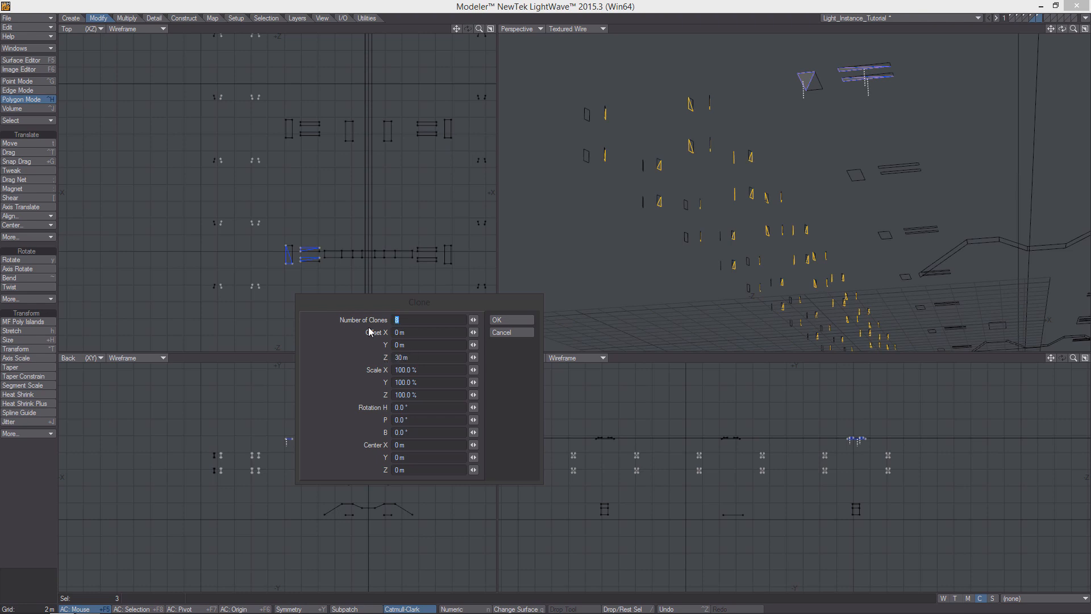
key(Return)
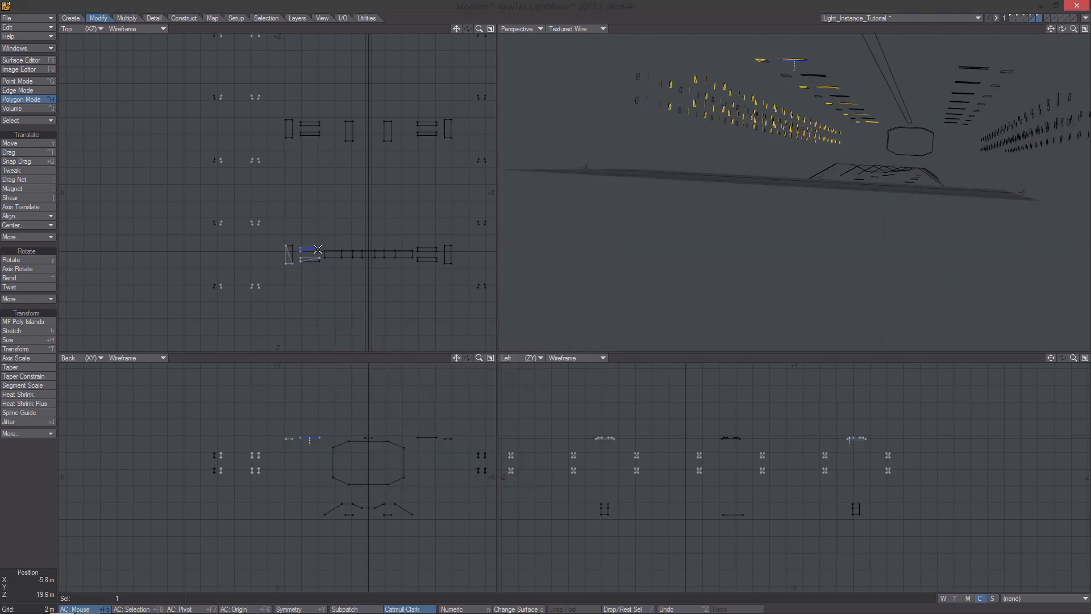
Step: Copy a long ceiling triangle, move it down to the front gantry's outer sloped segment and rotate it to match the slope
key(shift+a)
key(t)
key(y)
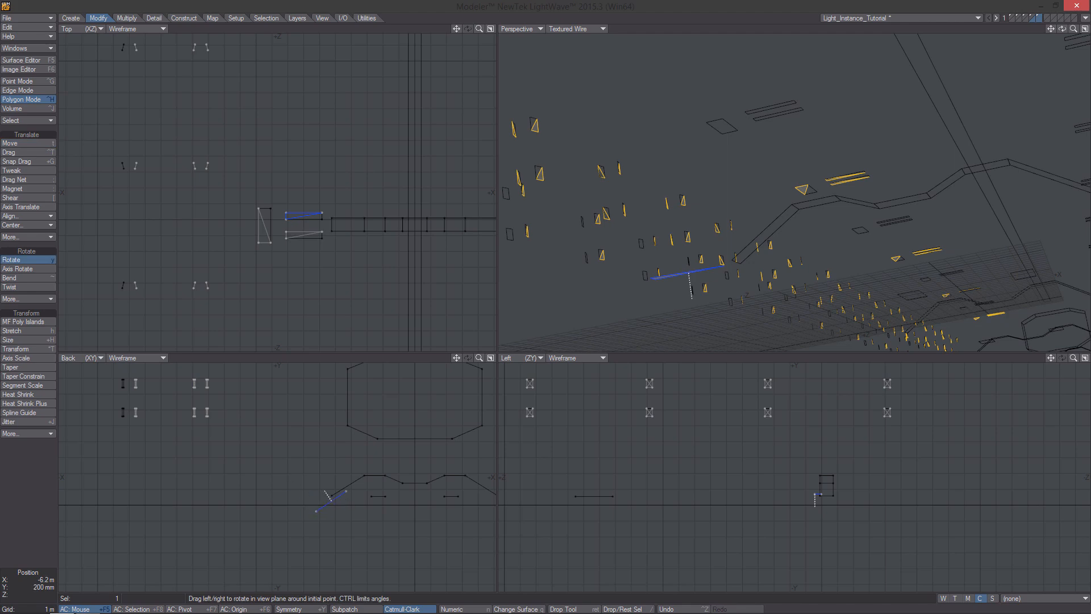
key(t)
drag(330, 501, 347, 487)
alt+drag(796, 227, 841, 222)
scroll(352, 222, up, 3)
key(n)
drag(346, 220, 346, 233)
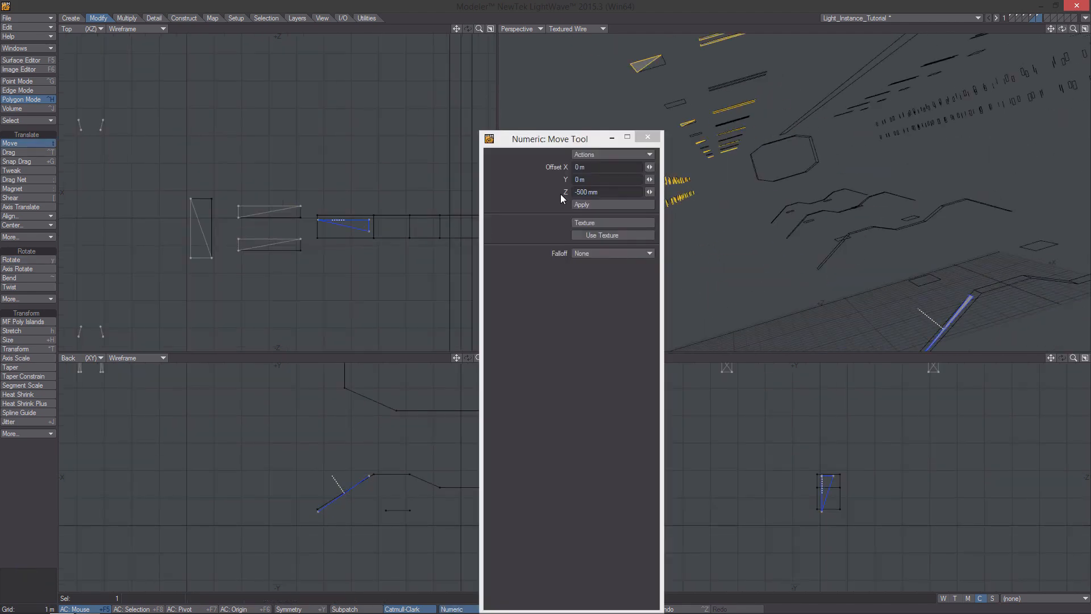
Step: Snap the triangle onto the gantry's outer sloped segment with Heat Shrink at 100% amount
click(19, 394)
click(596, 179)
text(100)
key(Return)
click(646, 139)
key(Return)
Step: Paste two more copies of the gantry triangle and move, rotate and stretch them to fit the next two gantry segments
alt+drag(790, 227, 903, 258)
key(ctrl+c)
key(ctrl+v)
key(t)
drag(287, 551, 345, 516)
key(y)
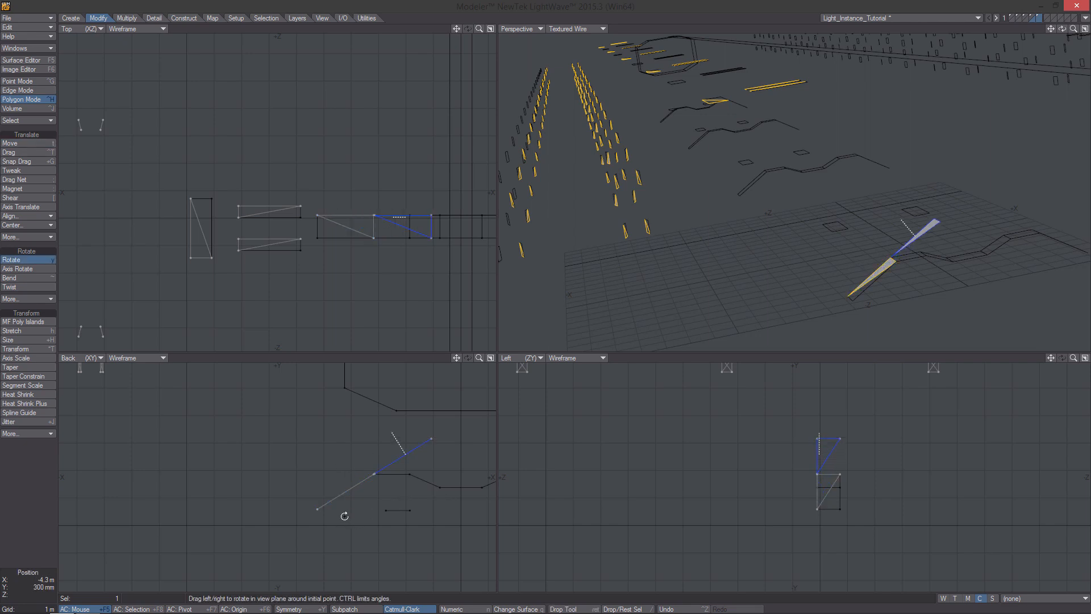
drag(373, 474, 348, 490)
key(h)
key(ctrl+c)
key(ctrl+v)
key(t)
key(y)
key(t)
key(space)
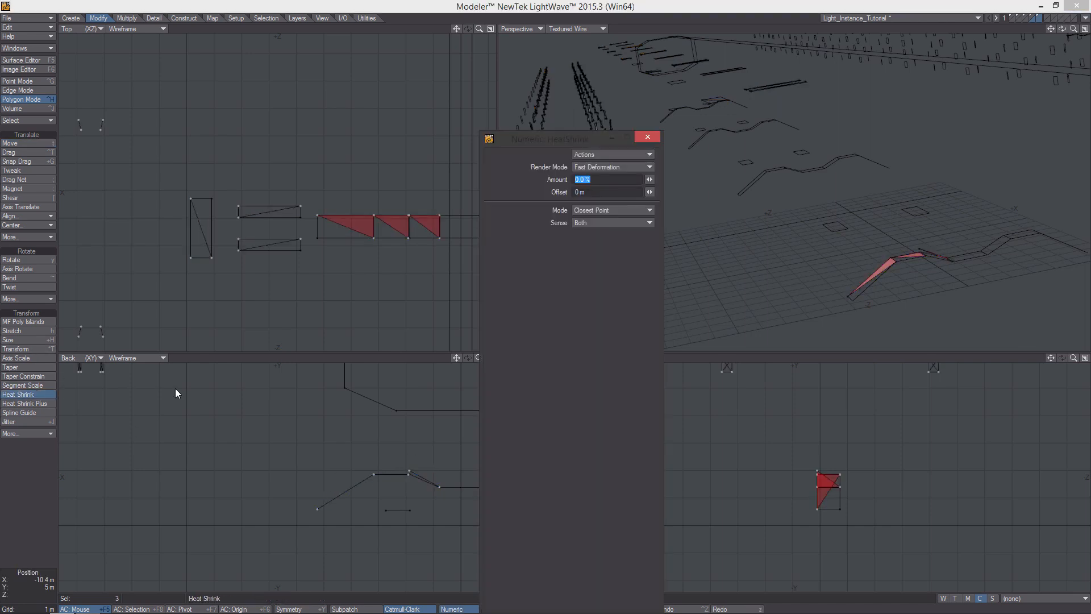
Step: Conform all three gantry triangles to the background polygons with Heat Shrink at 100% amount, Closest Point mode and Both sense
text(100)
key(Return)
click(647, 136)
Step: Clone the three gantry triangles onto the further gantries and clear the selection
key(shift+c)
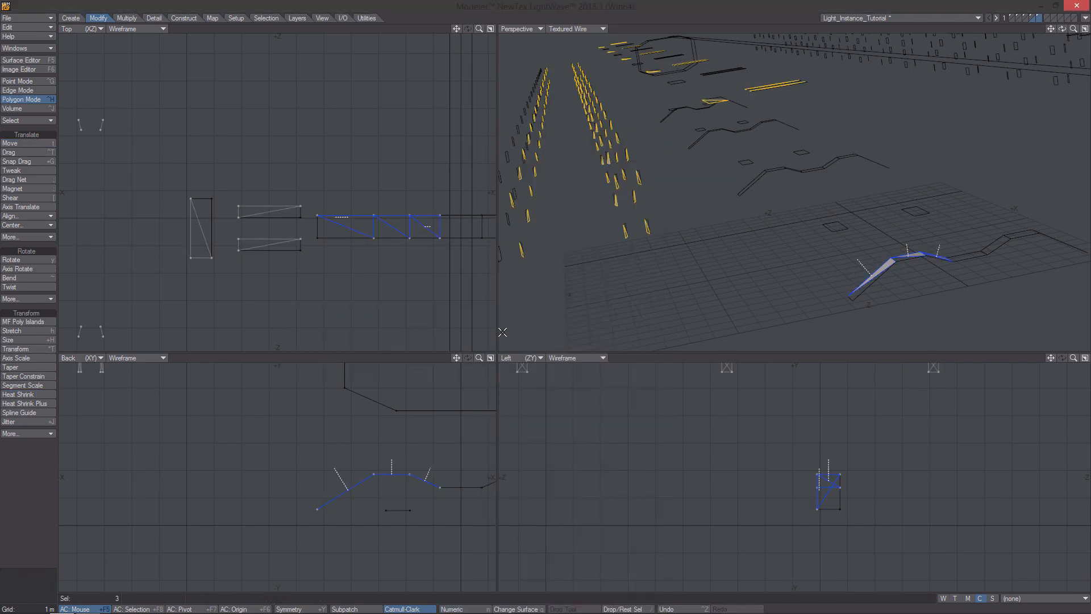
alt+drag(756, 199, 704, 180)
key(/)
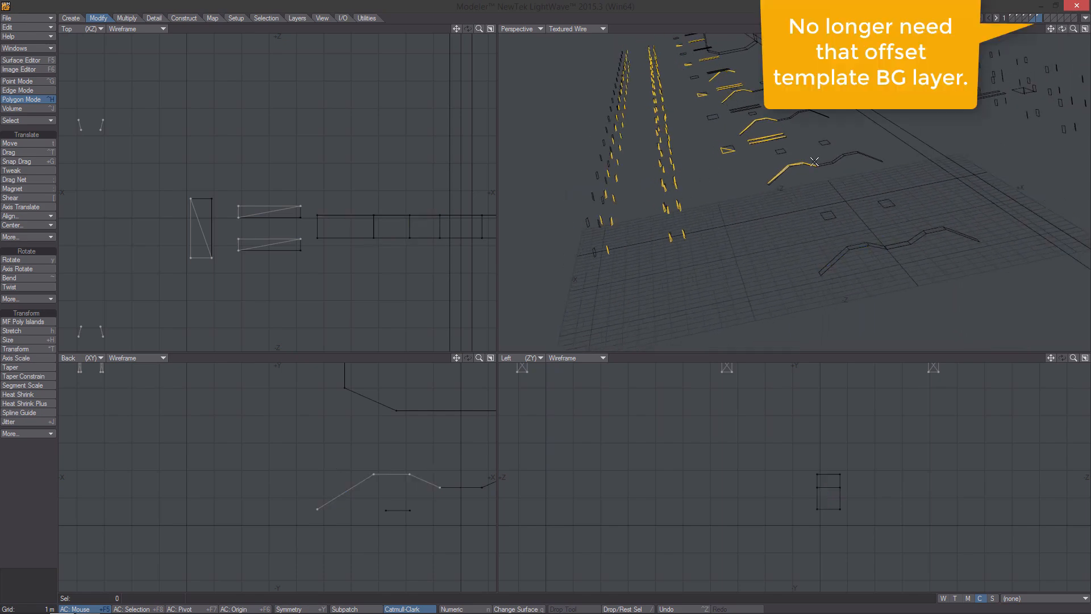
Step: Delete the offset template polygons from their layer and display the layer with the completed helper triangles
click(1032, 18)
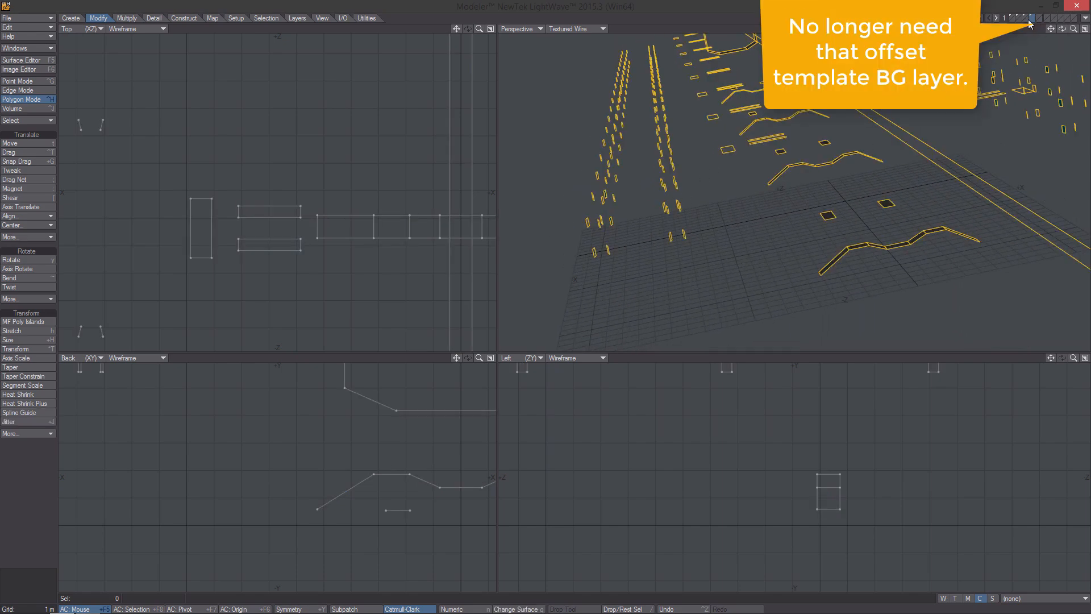
key(Delete)
click(1026, 18)
alt+drag(829, 207, 853, 196)
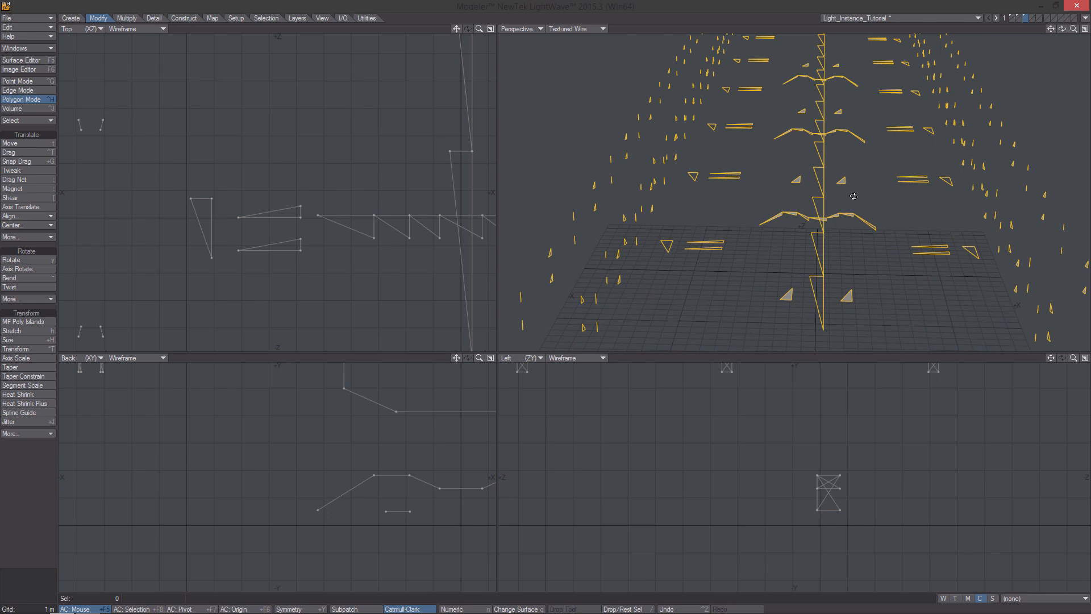
alt+drag(837, 234, 740, 205)
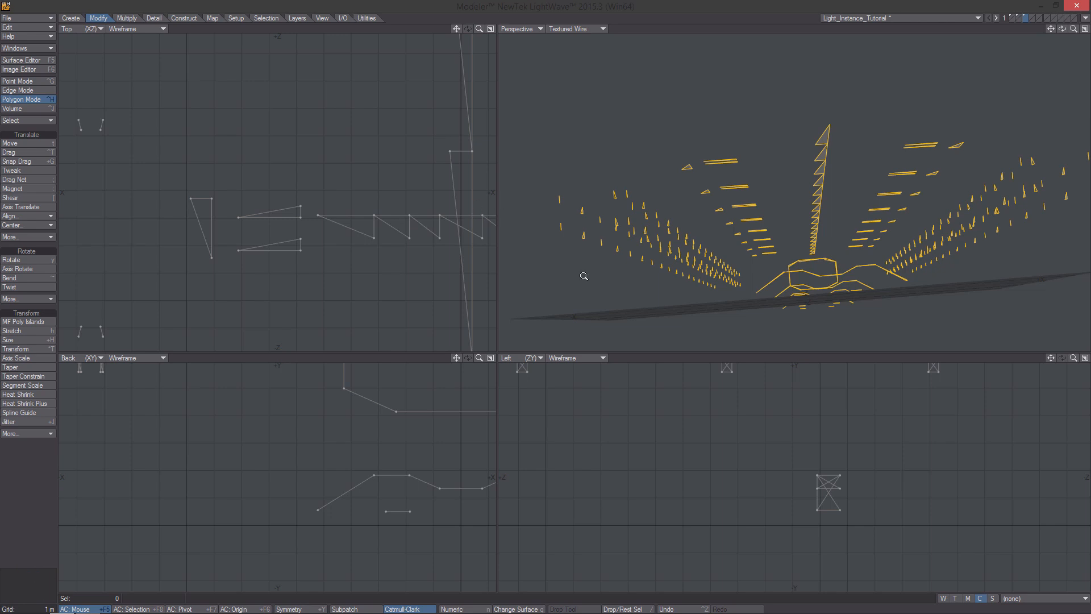
Step: Select all points of the wall-light triangles on both sides of the hangar in Point Mode
key(g)
key(g)
scroll(321, 469, down, 4)
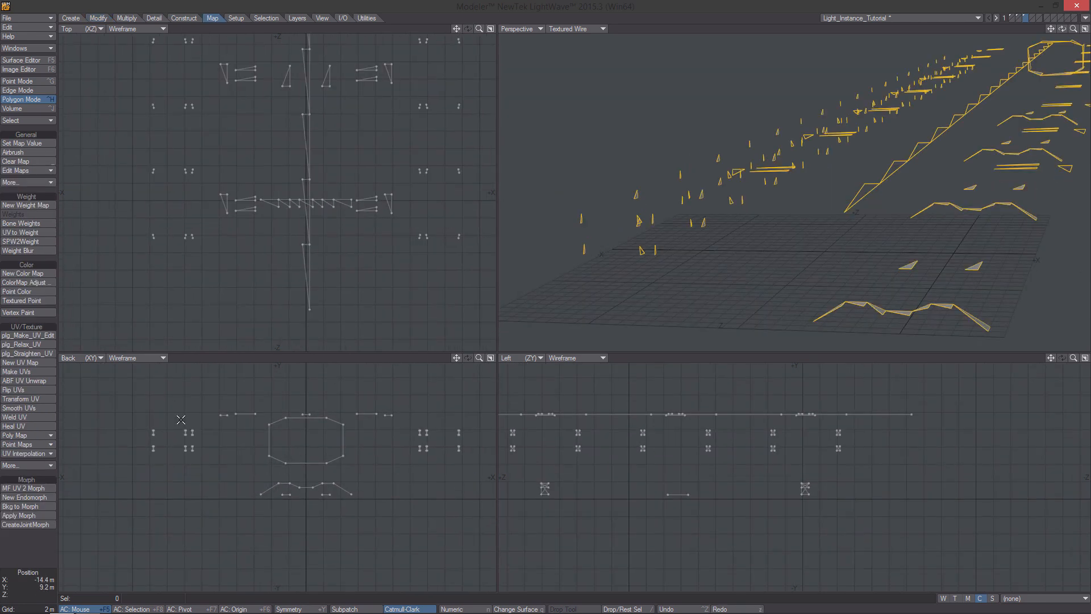
key(space)
key(space)
key(space)
key(space)
key(space)
key(space)
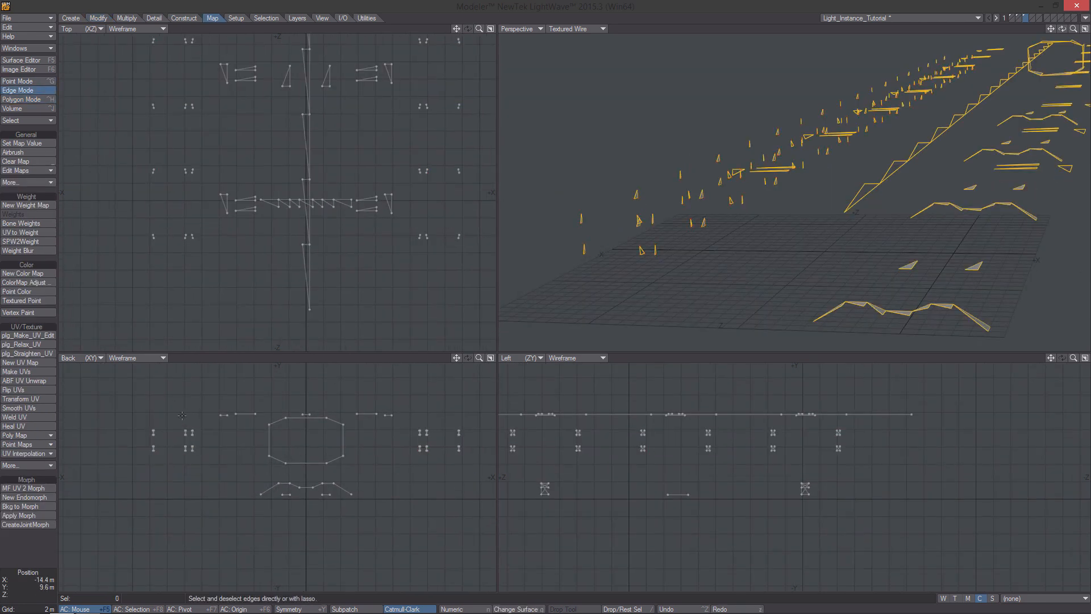
ctrl+alt+drag(229, 446, 185, 445)
key(space)
key(space)
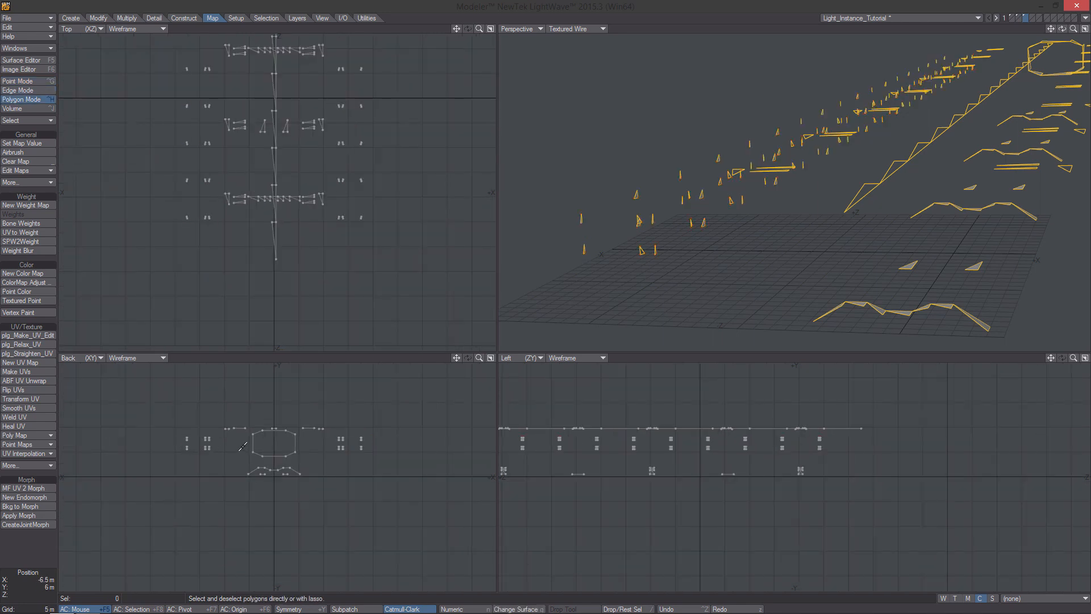
key(space)
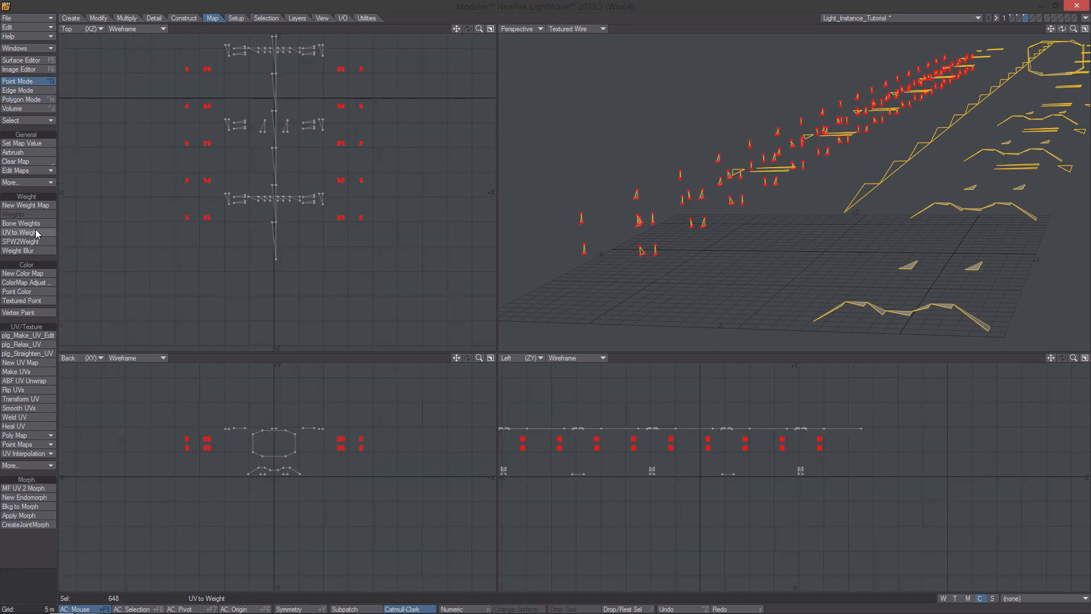
Step: Apply the point color 0, 255, 255 to the selected points in the Light_Color vertex map with Replace mode
click(26, 292)
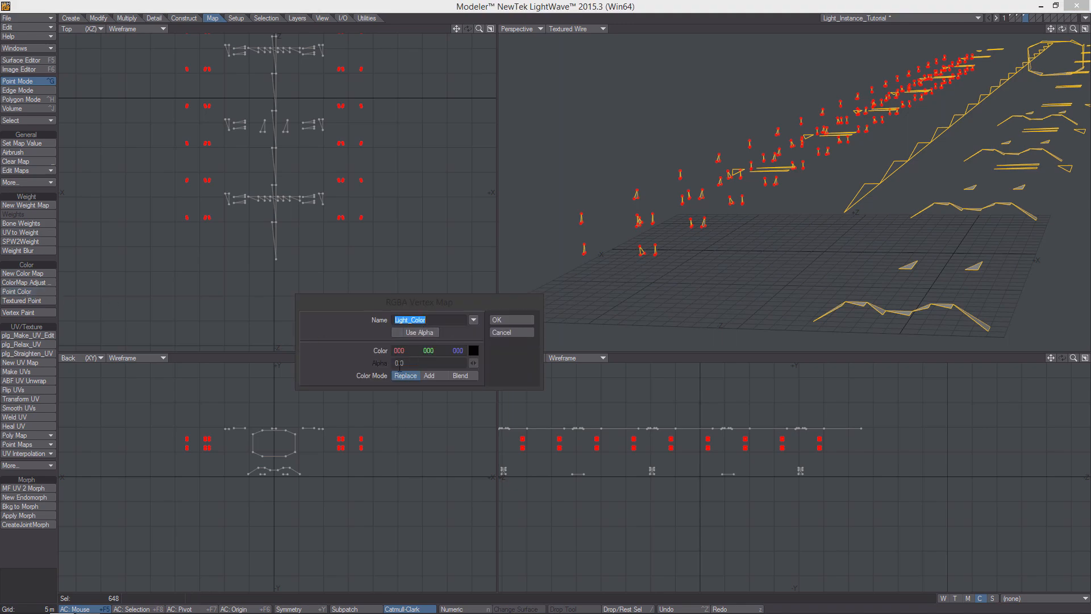
click(473, 351)
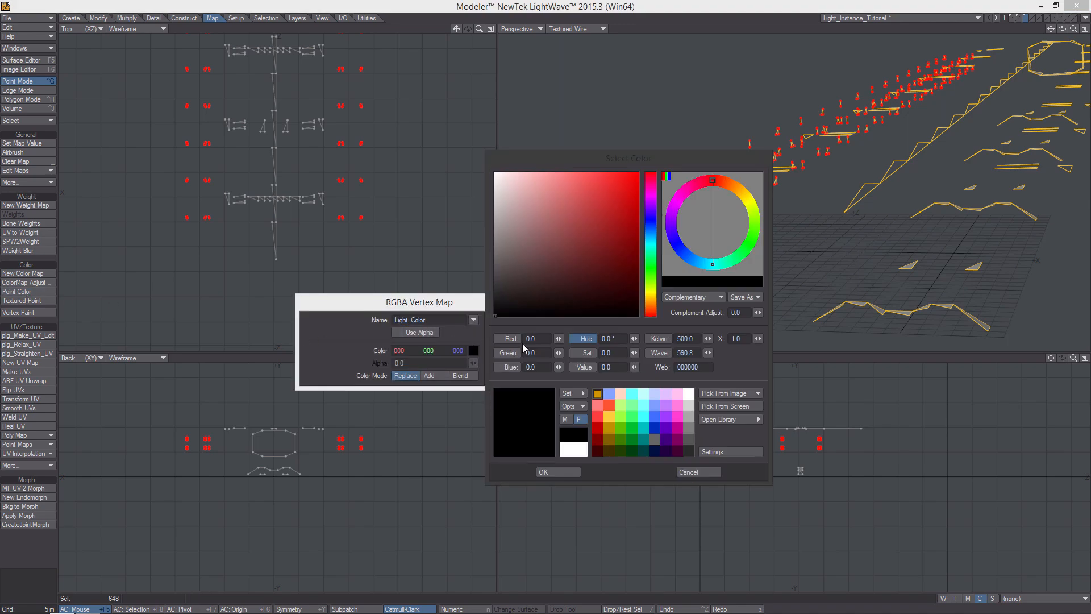
text(255)
key(Tab)
key(Tab)
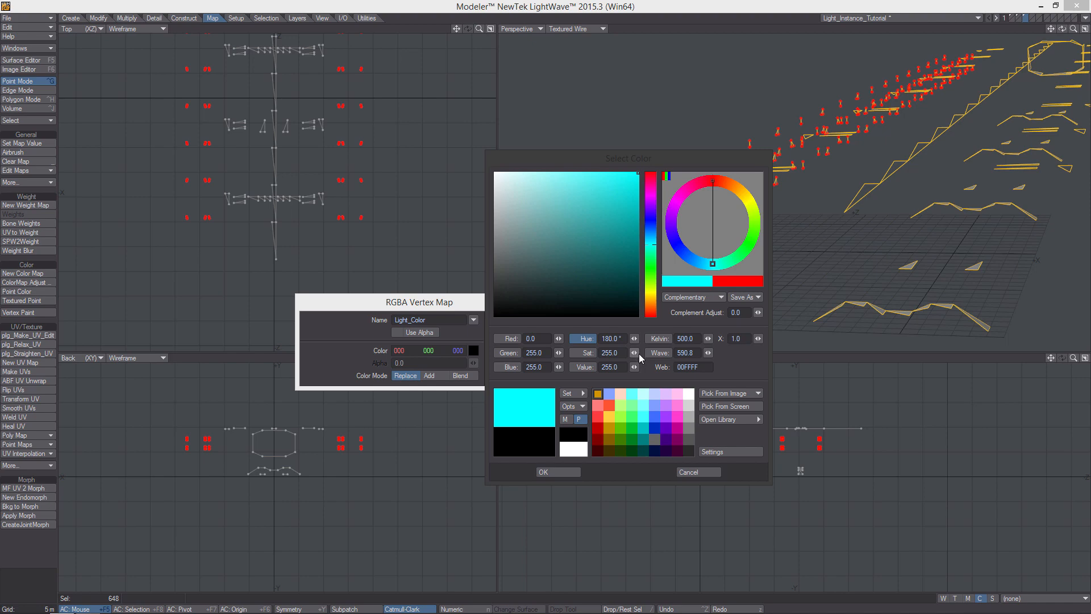
click(559, 474)
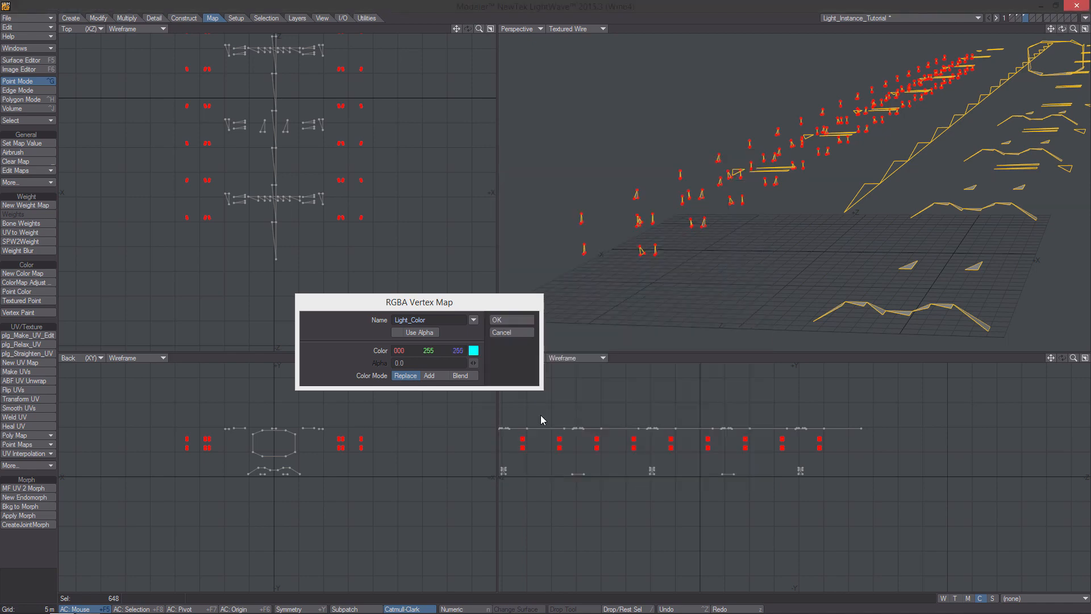
click(514, 322)
Step: Assign Light_Color as the vertex color map of the "unused" surface
alt+drag(714, 187, 767, 227)
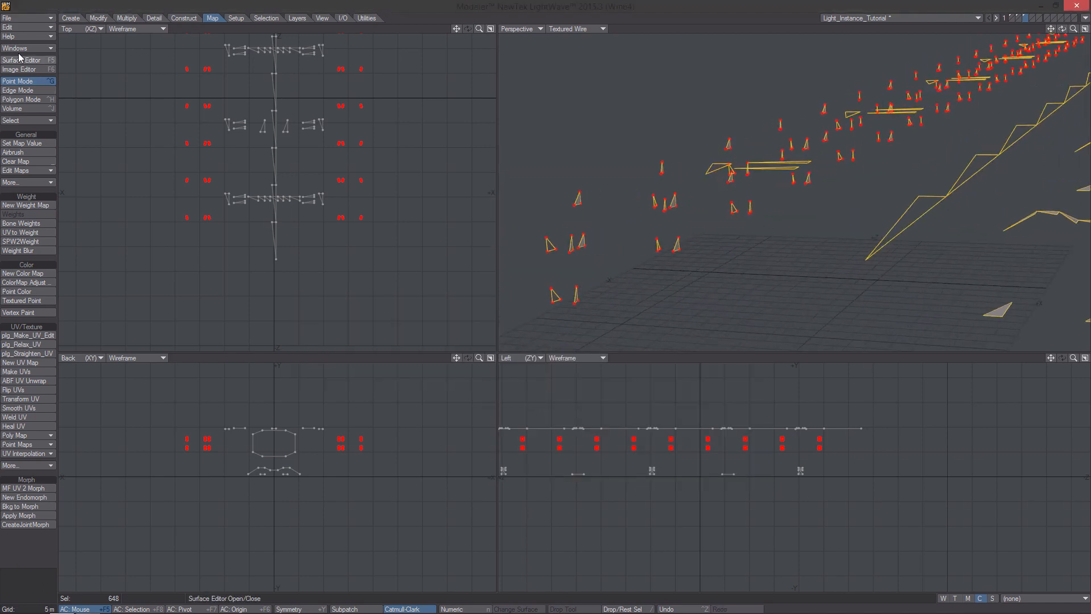
click(23, 60)
click(352, 300)
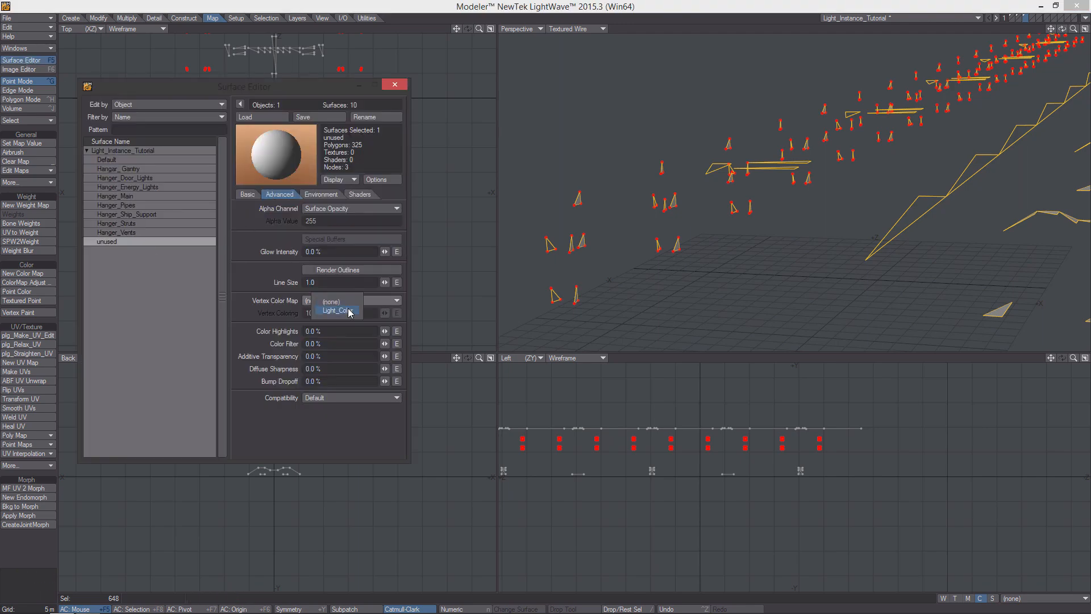
click(335, 312)
Step: Inspect the Light_Color R, G and B values of the first selected point in the point information
alt+drag(634, 262, 672, 251)
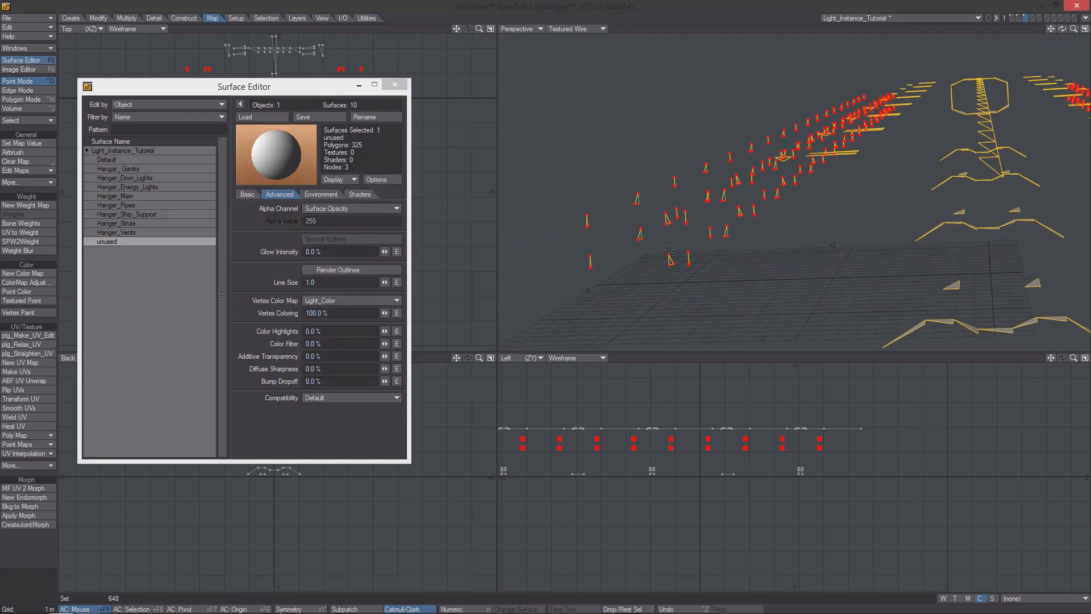
key(i)
click(836, 252)
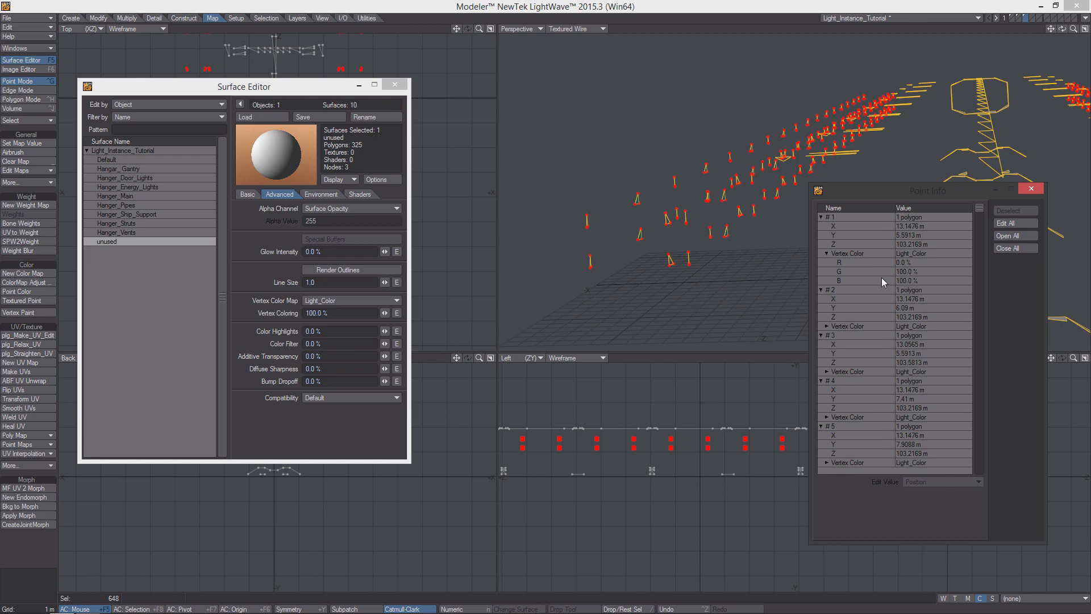
click(1030, 188)
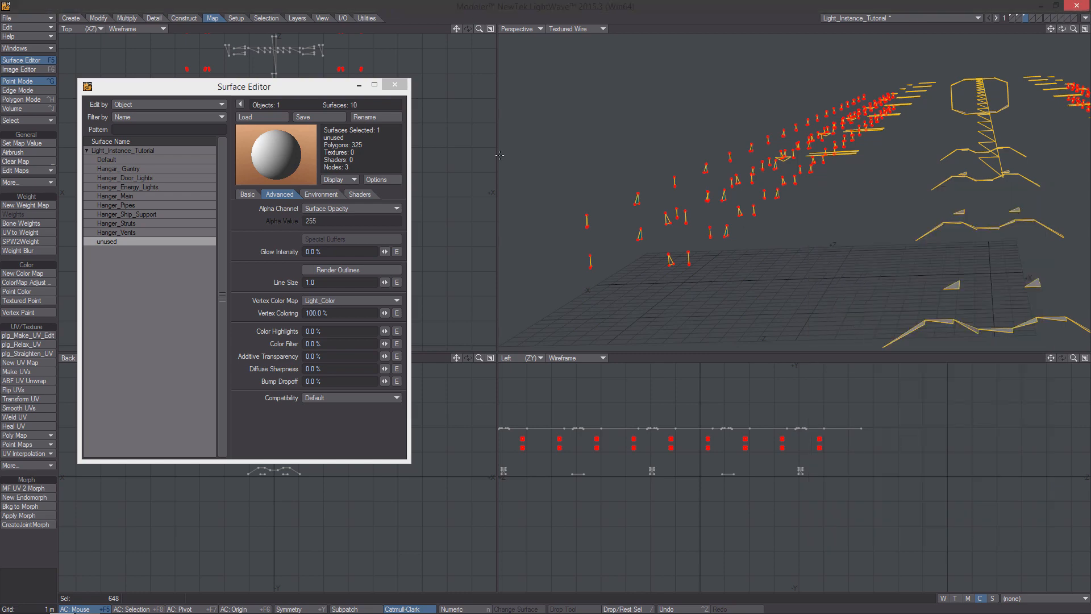
Step: Select the points of all central light triangles between the wall lights, including ceiling, ring and floor ones, in Point Mode
click(395, 84)
ctrl+alt+drag(675, 214, 659, 216)
key(space)
alt+drag(793, 242, 840, 208)
ctrl+alt+drag(282, 471, 311, 465)
alt+drag(312, 465, 320, 489)
key(ctrl+h)
mouse_move(232, 406)
right_down()
mouse_move(220, 408)
mouse_move(208, 504)
mouse_move(350, 473)
mouse_move(362, 418)
right_up()
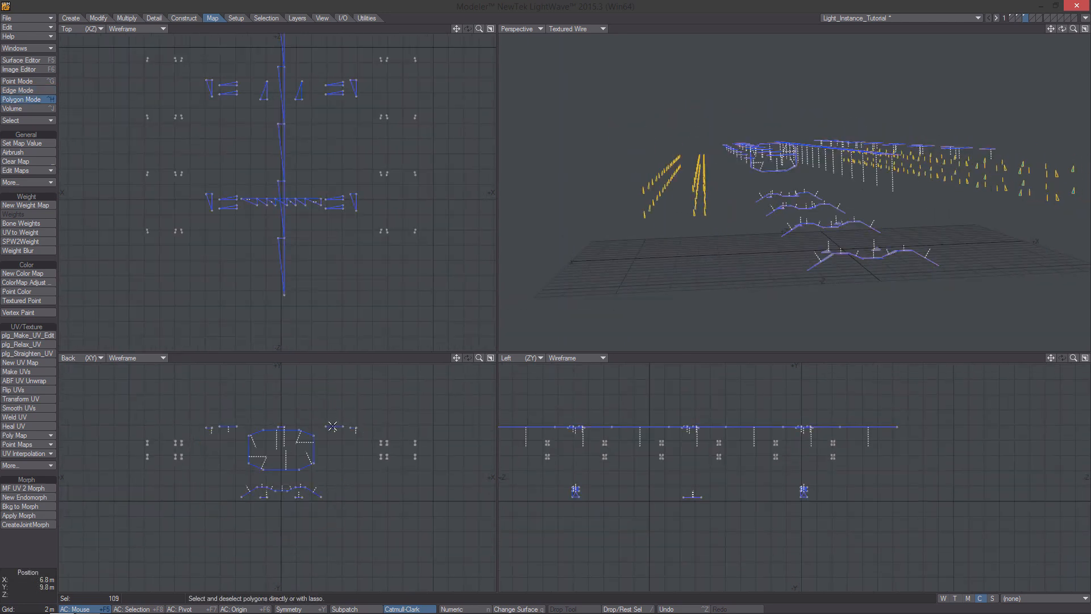
key(space)
key(space)
key(space)
mouse_move(267, 397)
right_down()
mouse_move(127, 475)
mouse_move(299, 417)
mouse_move(196, 472)
mouse_move(344, 501)
mouse_move(301, 388)
mouse_move(278, 392)
right_up()
key(space)
key(slash)
alt+drag(689, 256, 778, 243)
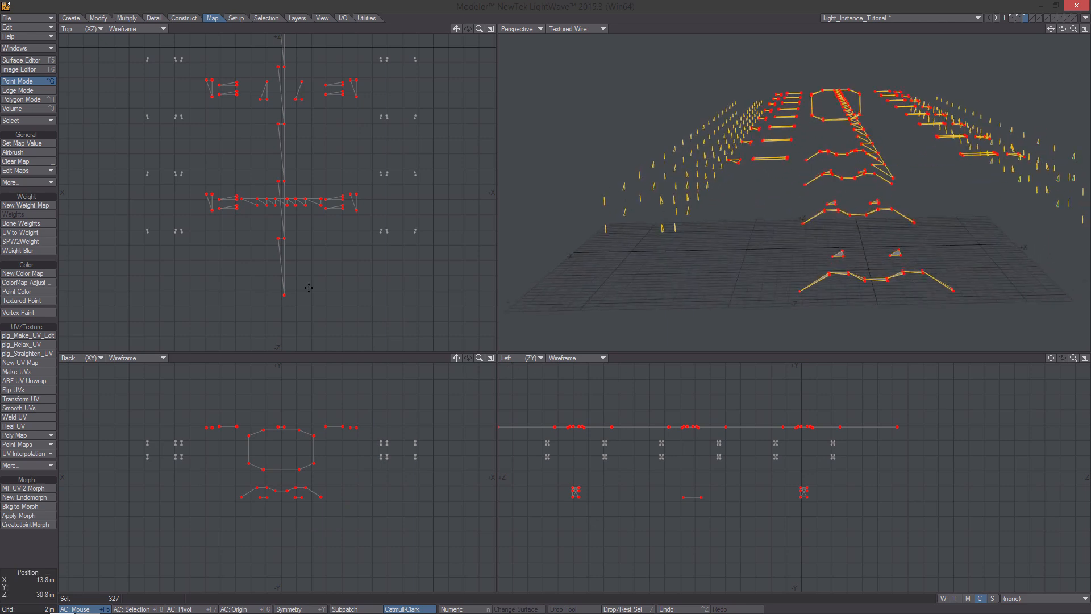
Step: Apply the point color 80, 255, 255 to the selected points in the Light_Color vertex map with Replace mode
click(32, 294)
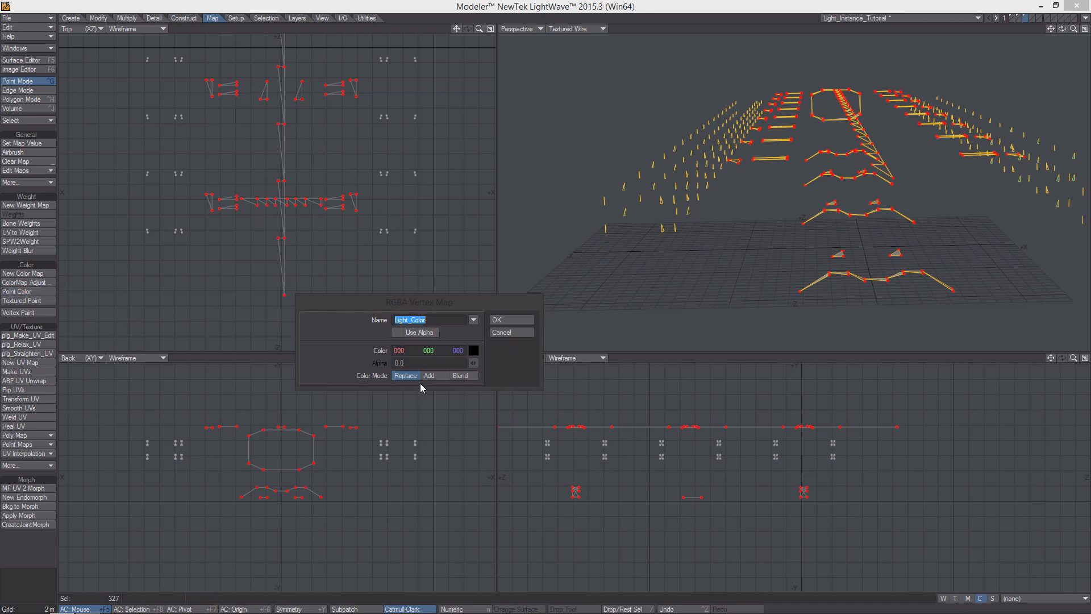
click(473, 351)
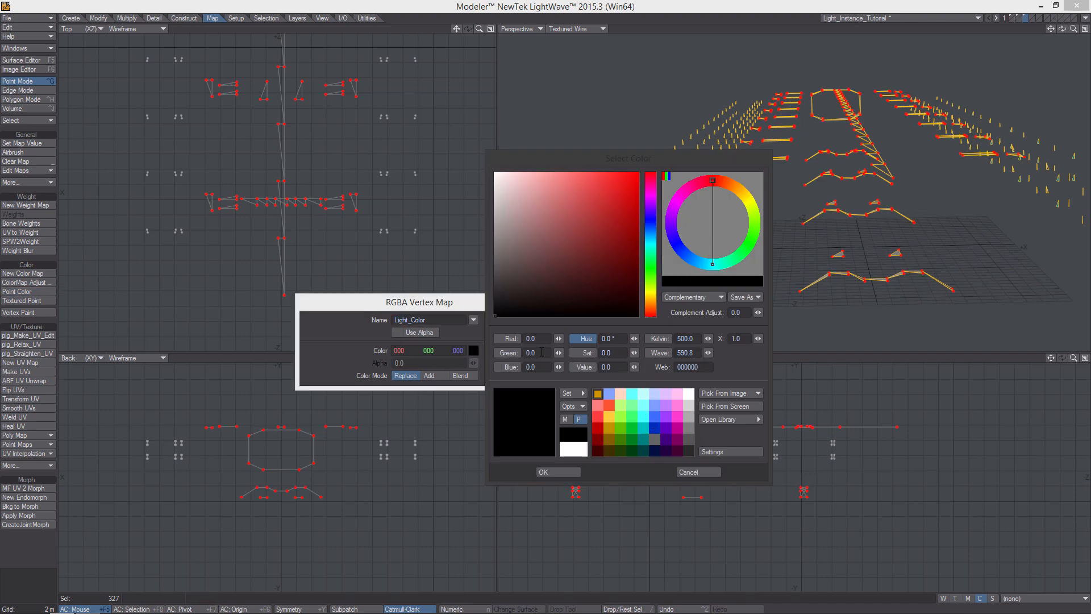
drag(540, 364, 514, 366)
text(255)
key(Return)
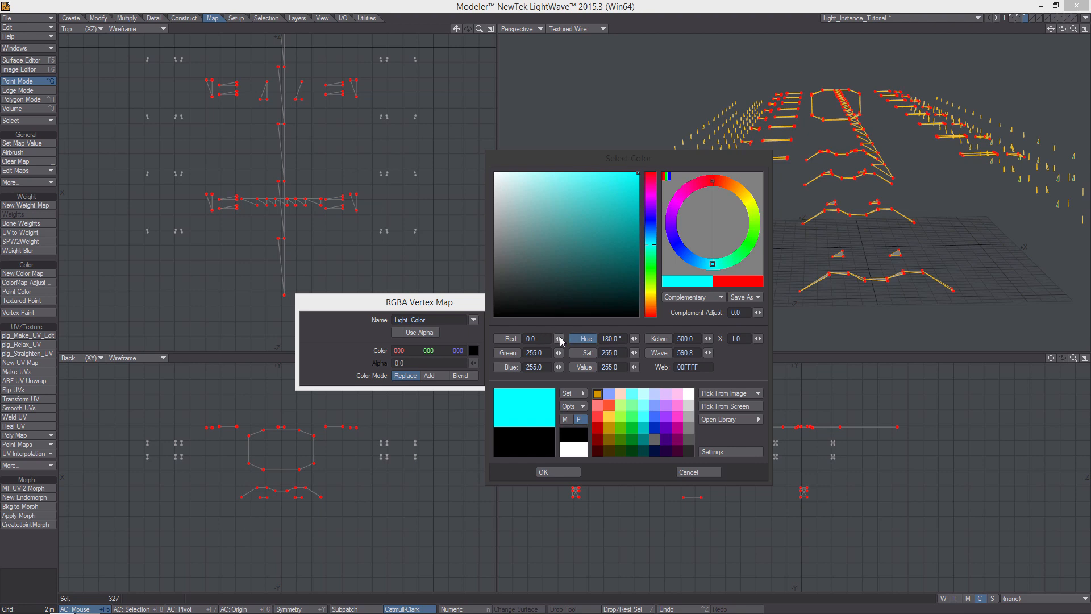
drag(559, 339, 578, 339)
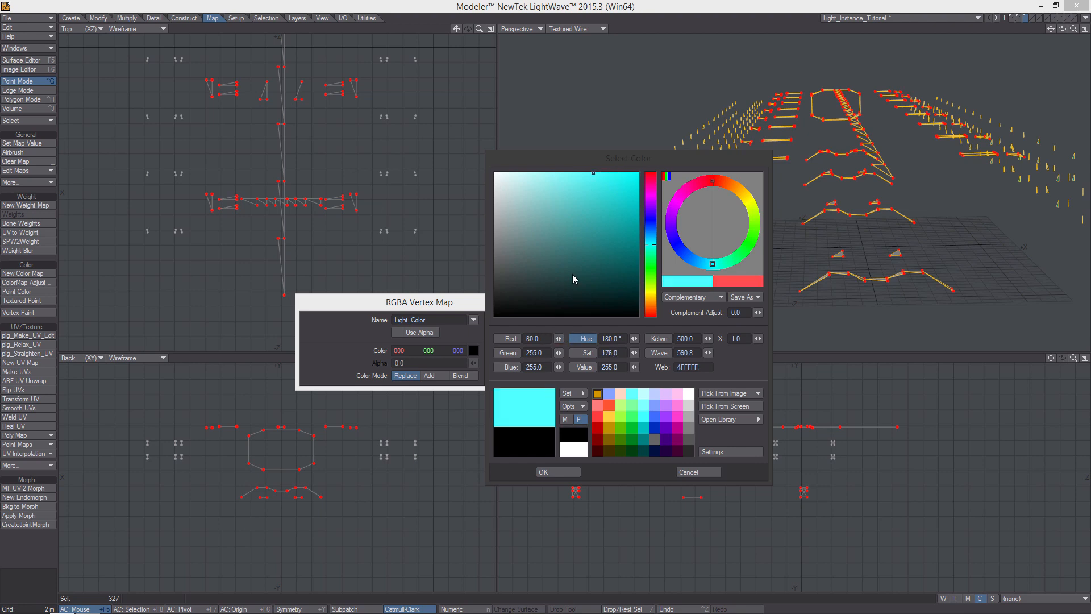
click(561, 472)
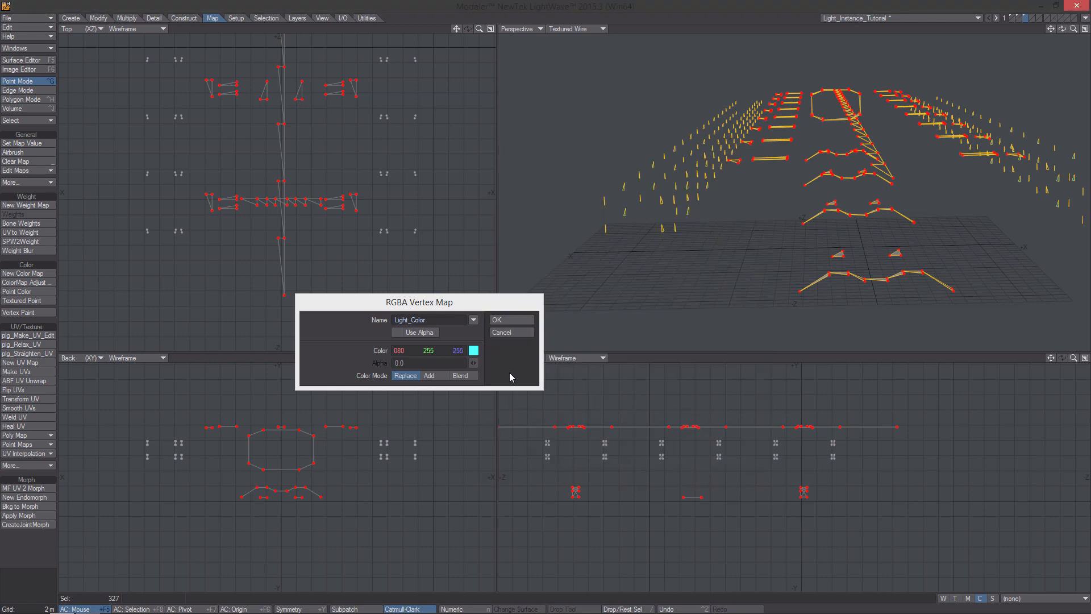
click(511, 320)
Step: Clear the point selection and examine the vertex coloring of the light triangles in the perspective view
alt+drag(882, 247, 813, 261)
ctrl+alt+drag(813, 262, 763, 207)
scroll(290, 457, down, 2)
alt+drag(291, 457, 324, 461)
key(space)
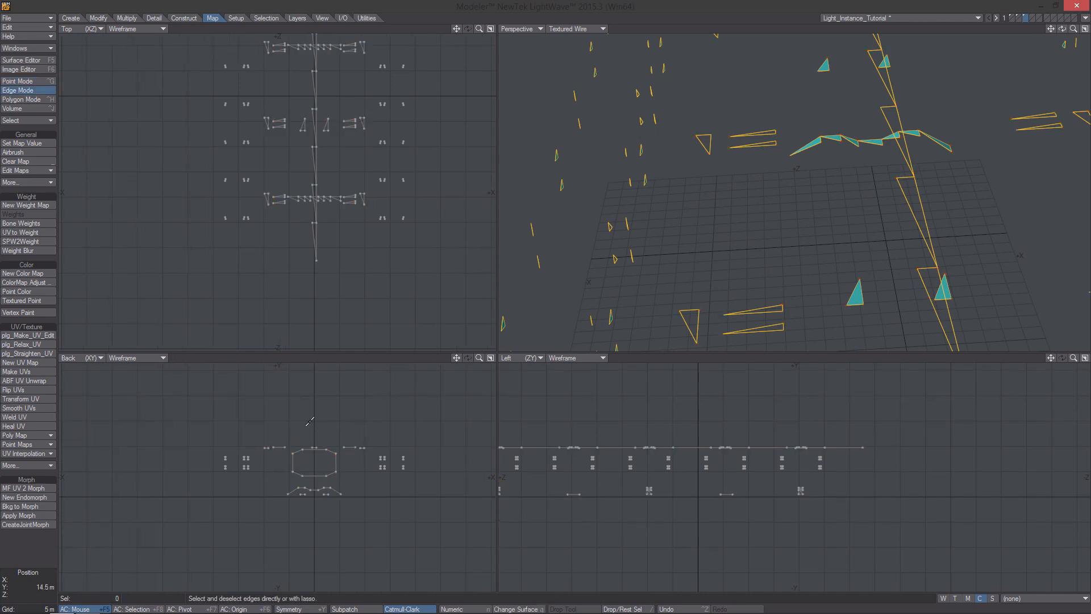
key(space)
key(space)
right_drag(312, 419, 341, 420)
alt+drag(810, 247, 803, 197)
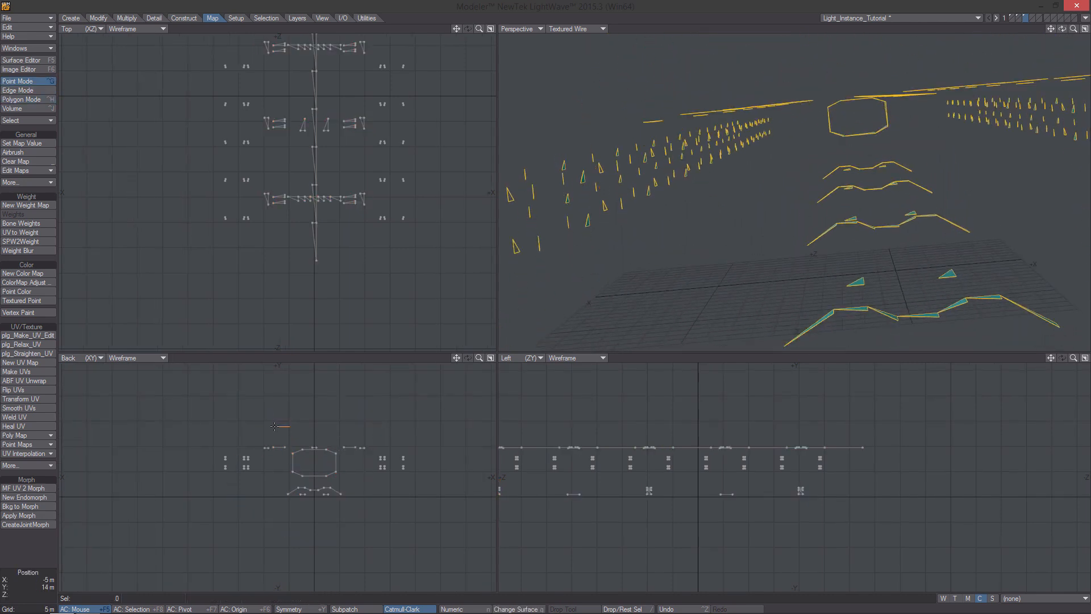
alt+drag(332, 462, 322, 443)
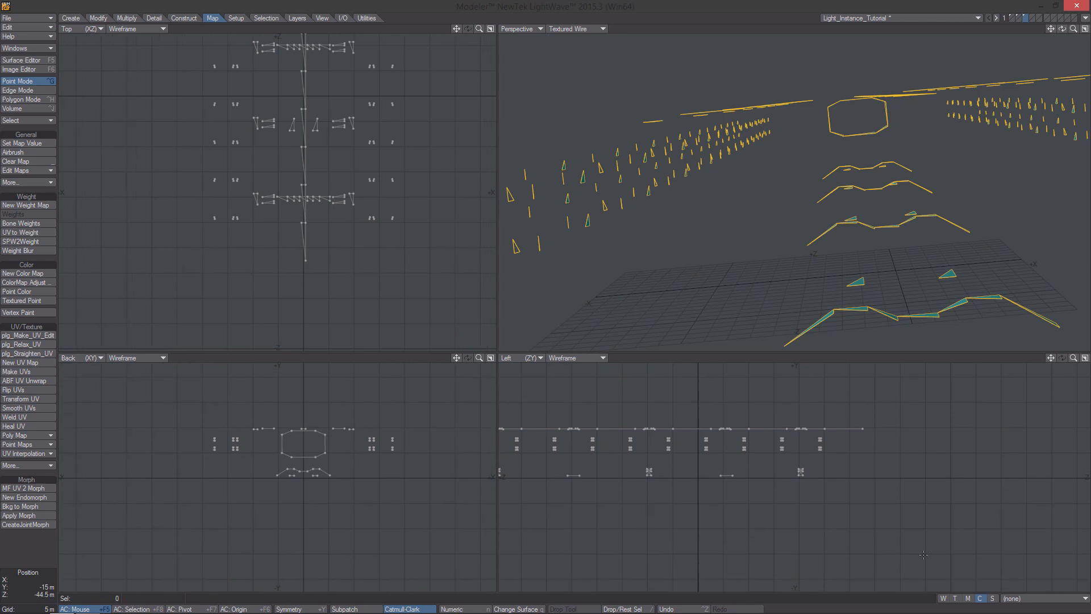
Step: Create a weight map named Light_Intensity and set the perspective view to Weight Shade
click(944, 599)
click(1021, 599)
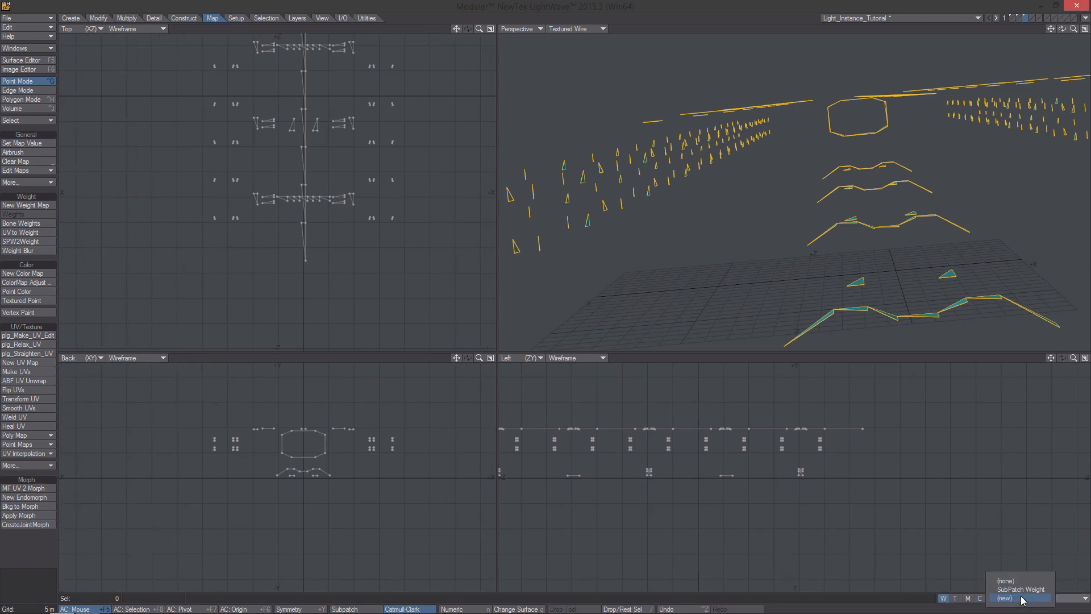
click(1021, 599)
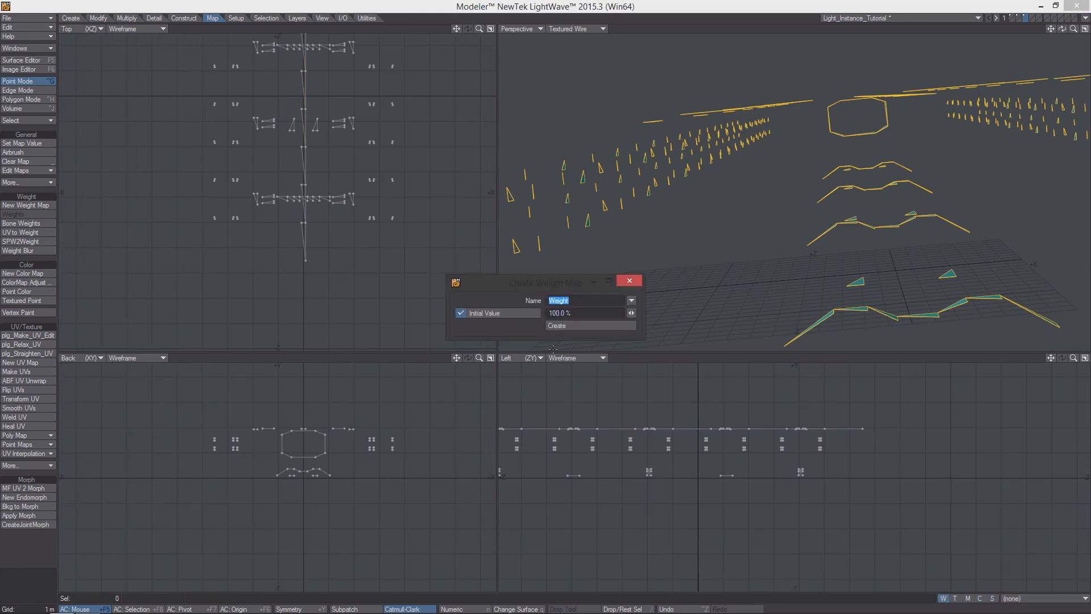
click(563, 300)
text(Light_Intensity)
click(613, 325)
click(629, 281)
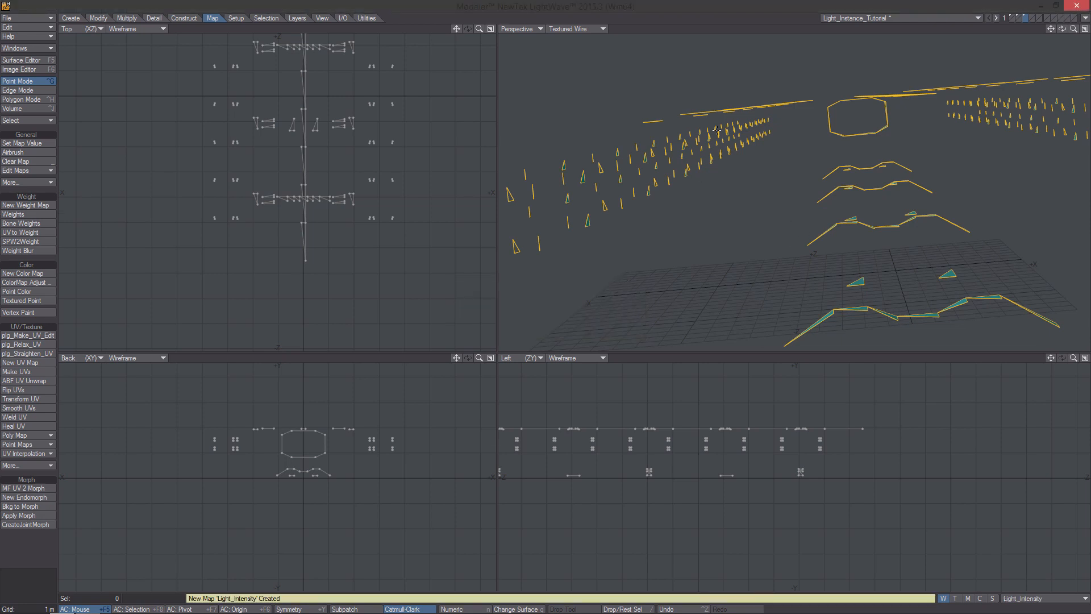
click(579, 29)
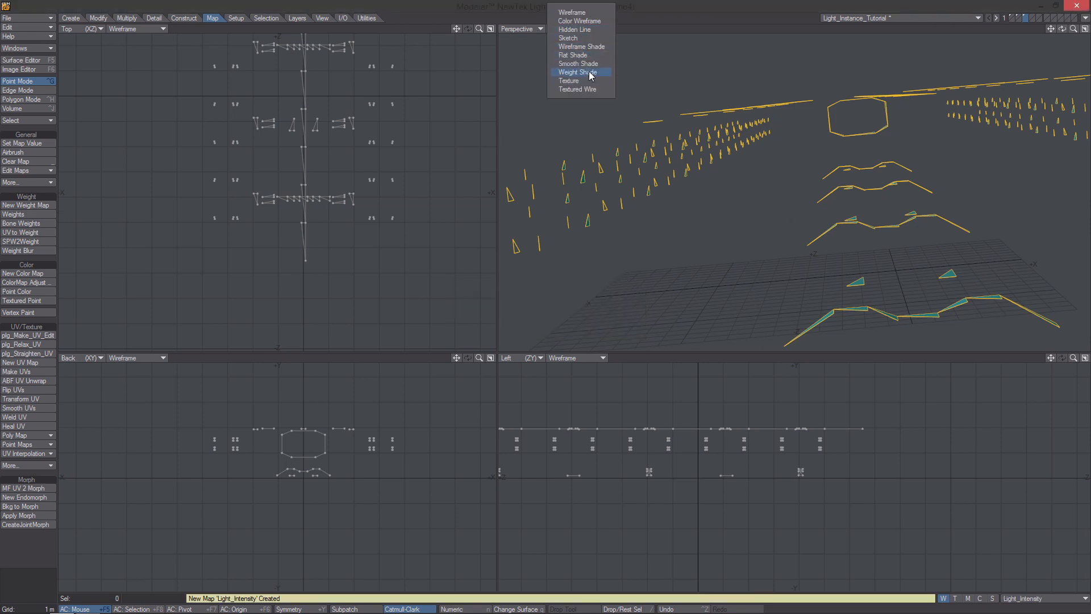
click(591, 72)
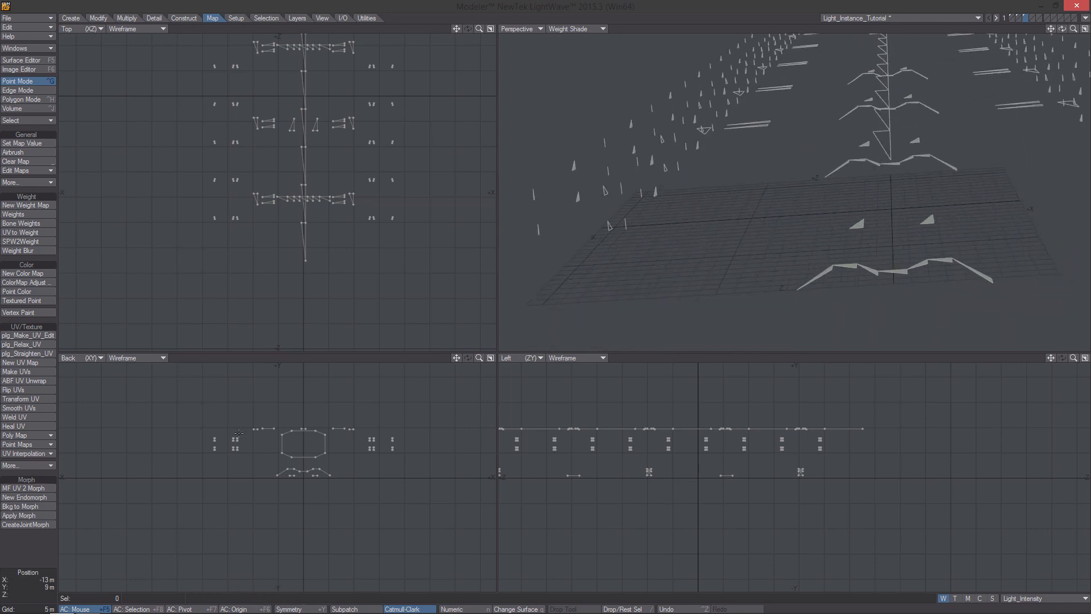
Step: Select the points of the wall-light triangles on both sides of the hangar in Point Mode
key(ctrl+h)
mouse_move(237, 427)
right_down()
mouse_move(206, 447)
mouse_move(236, 425)
mouse_move(236, 454)
mouse_move(239, 426)
right_up()
key(ctrl+g)
mouse_move(388, 421)
shift+right_down()
mouse_move(362, 433)
mouse_move(393, 423)
shift+right_up()
Step: Apply a weight change of 100% with Falloff None to the selected wall-light points, and clear the selection
click(28, 214)
key(n)
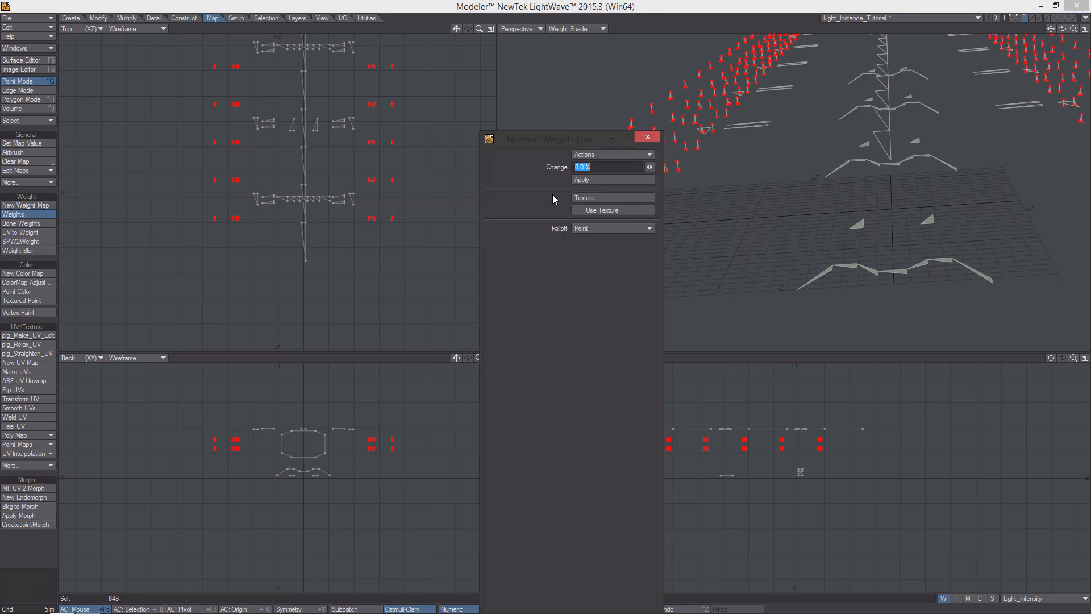
click(600, 229)
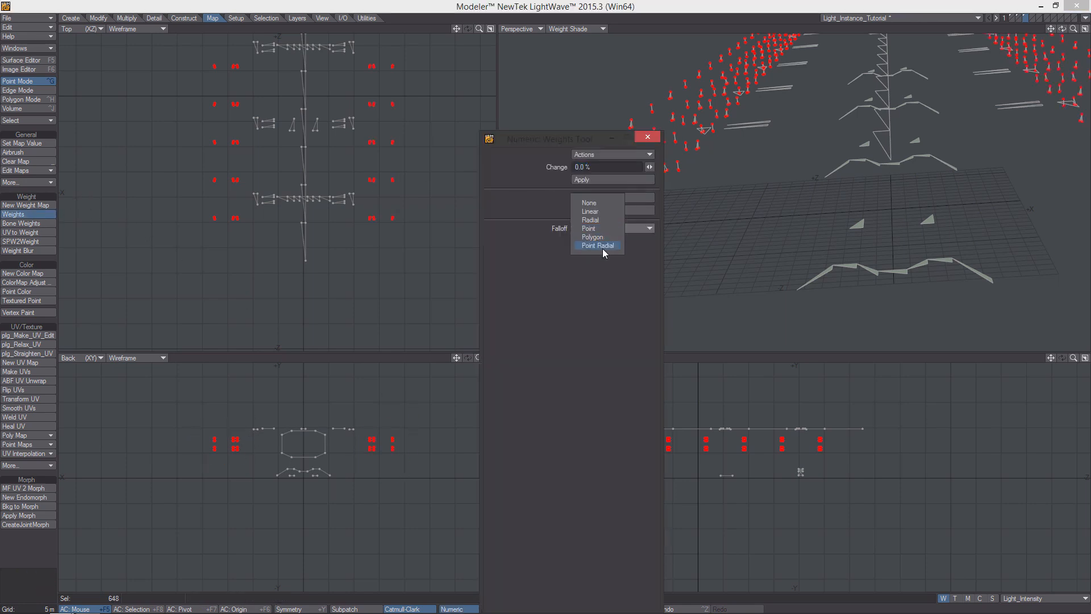
click(605, 203)
text(100)
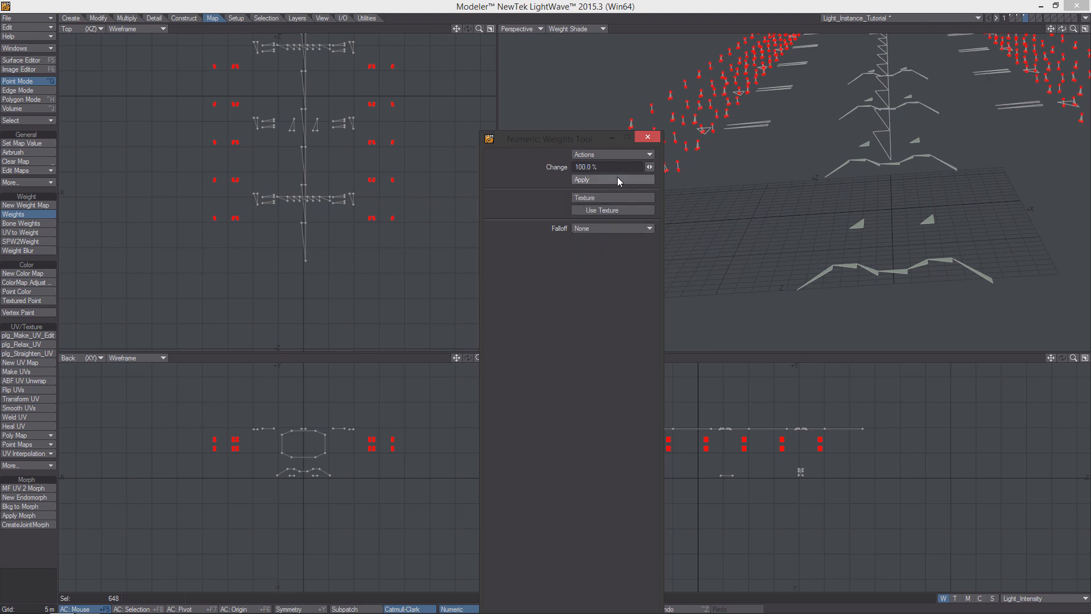
click(648, 136)
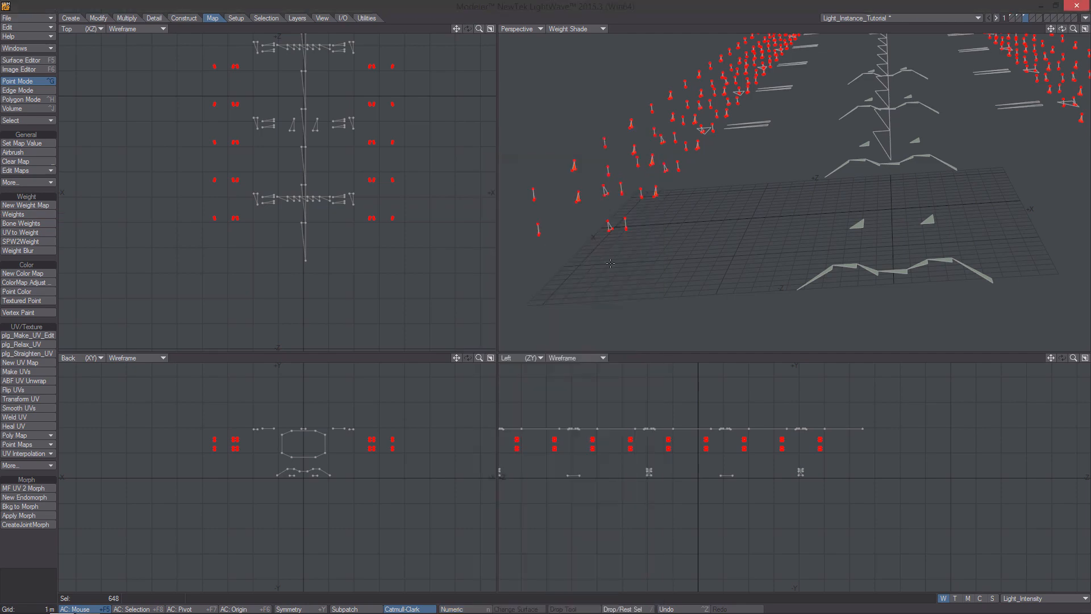
click(24, 559)
Step: Select the points of the ceiling, ring and floor light triangles between the two rows of wall lights
alt+drag(697, 264, 728, 301)
ctrl+alt+drag(305, 466, 312, 438)
mouse_move(235, 445)
right_down()
mouse_move(352, 537)
mouse_move(346, 420)
mouse_move(304, 422)
right_up()
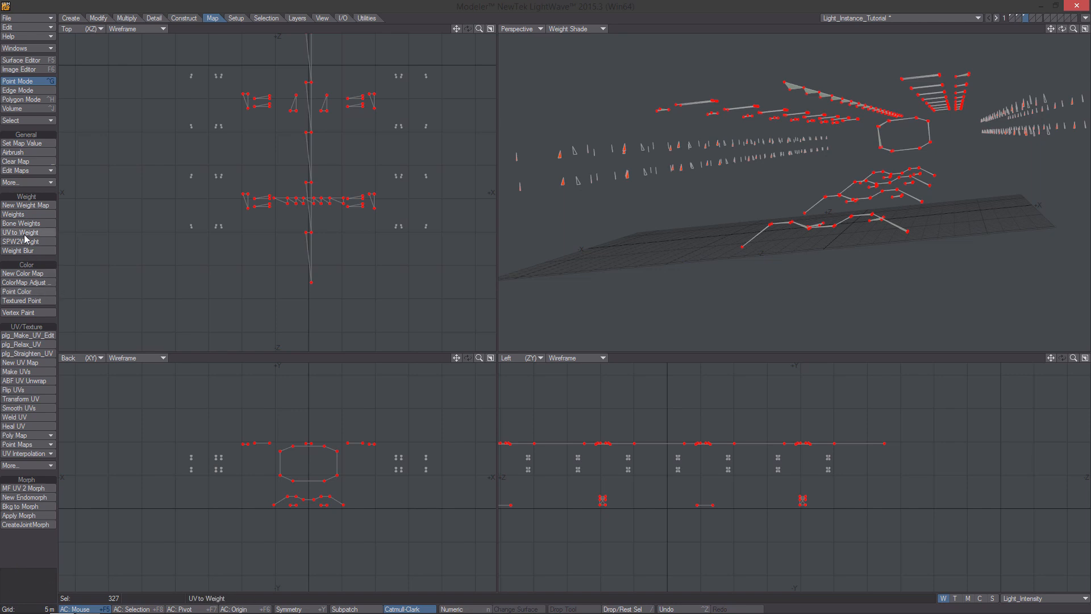
Step: Apply a weight change of 5% with Falloff None to the selected central light points, and clear the selection
click(23, 215)
text(n)
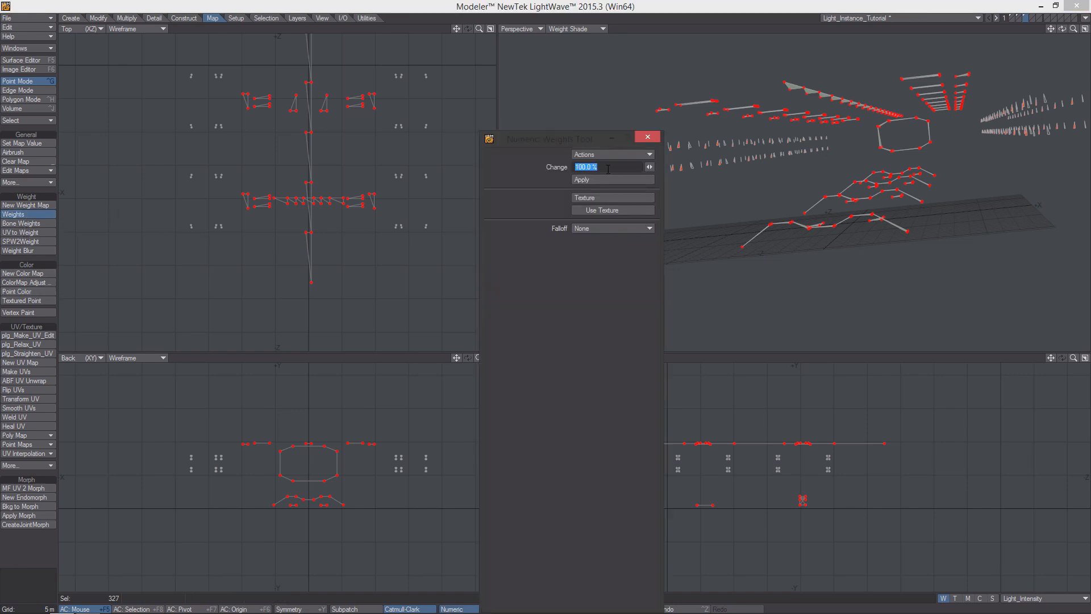
text(5)
click(611, 179)
click(647, 137)
scroll(773, 212, up, 3)
ctrl+alt+drag(773, 212, 831, 186)
key(space)
click(31, 558)
key(space)
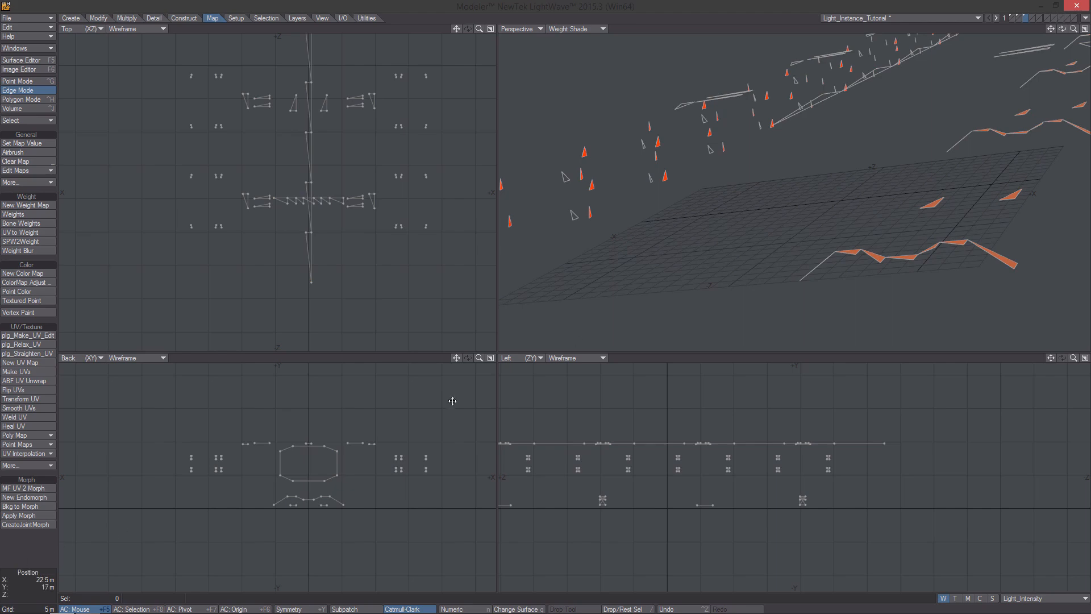
alt+drag(688, 245, 725, 200)
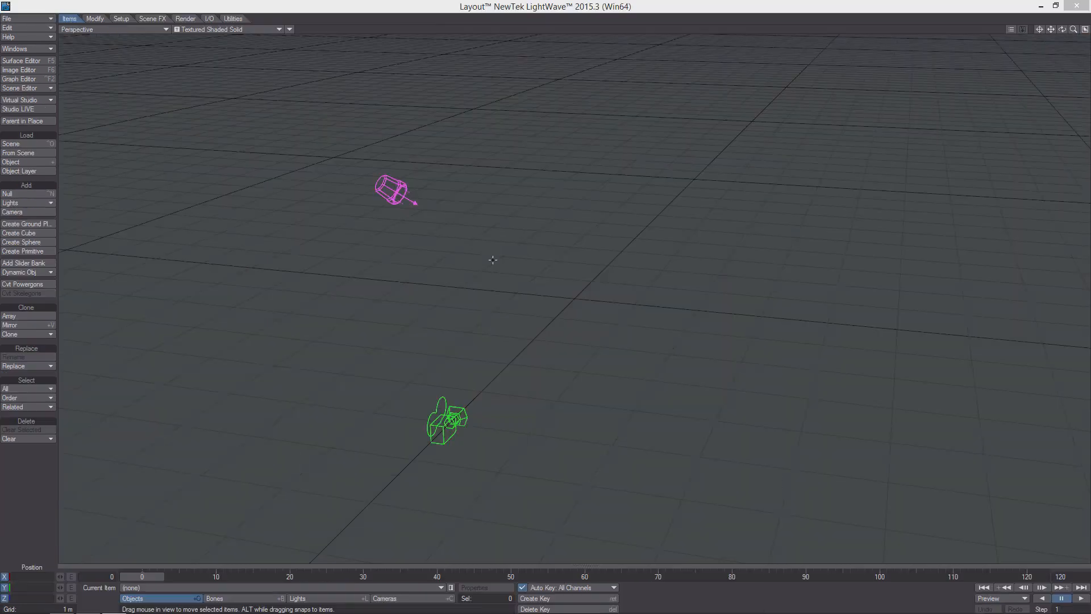
Step: In LightWave Layout, move the default light to position 0, 0, 0 m
click(391, 186)
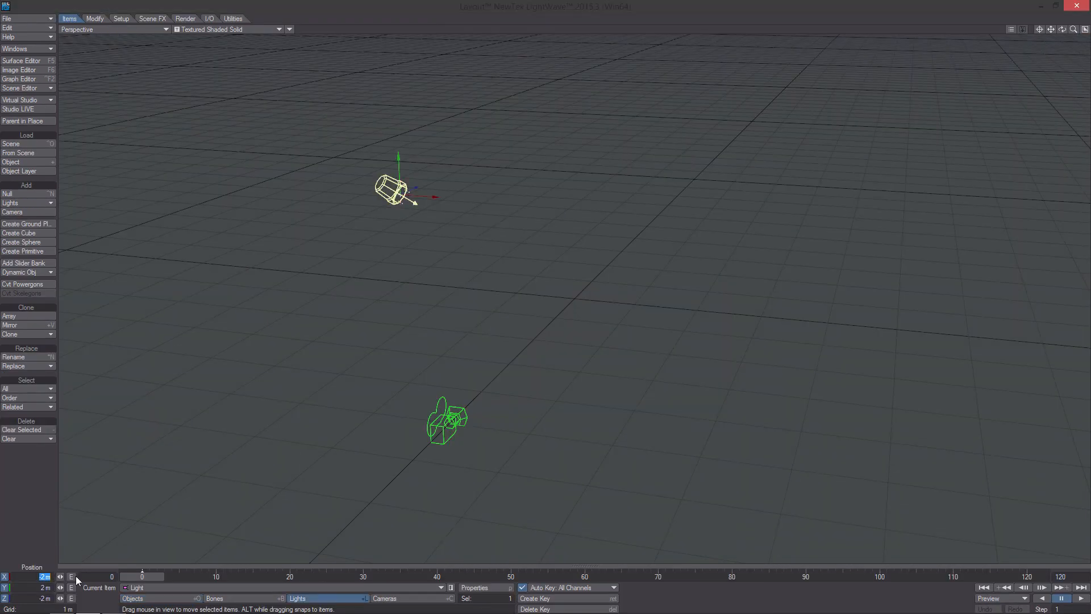
text(0)
key(Tab)
text(0)
key(Tab)
text(0)
key(Return)
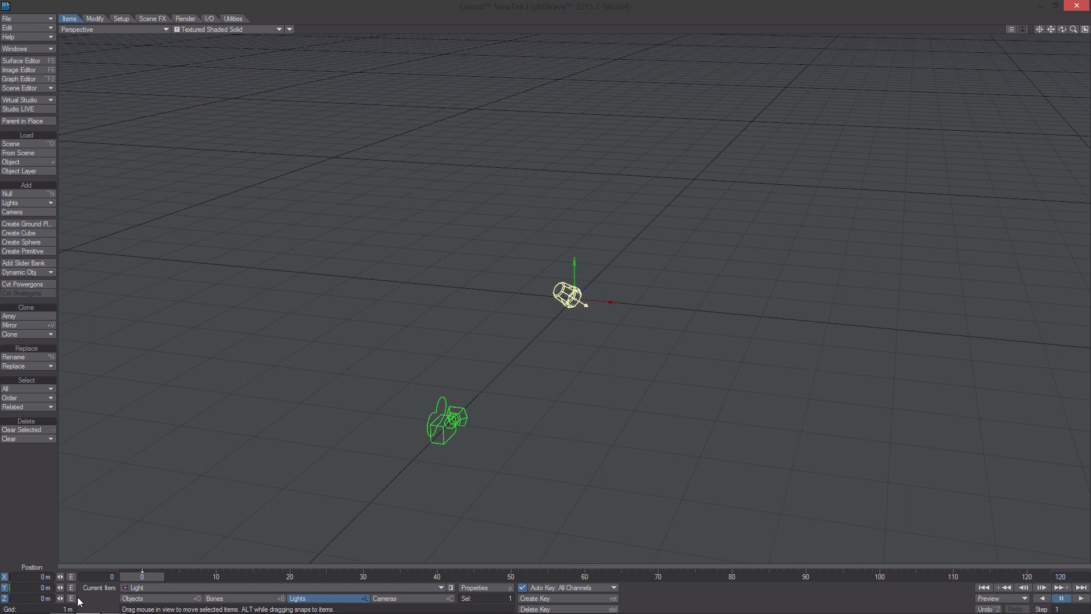
Step: Set the light's heading, pitch and bank rotation to 0 degrees
key(y)
click(35, 577)
text(0)
key(Tab)
text(0)
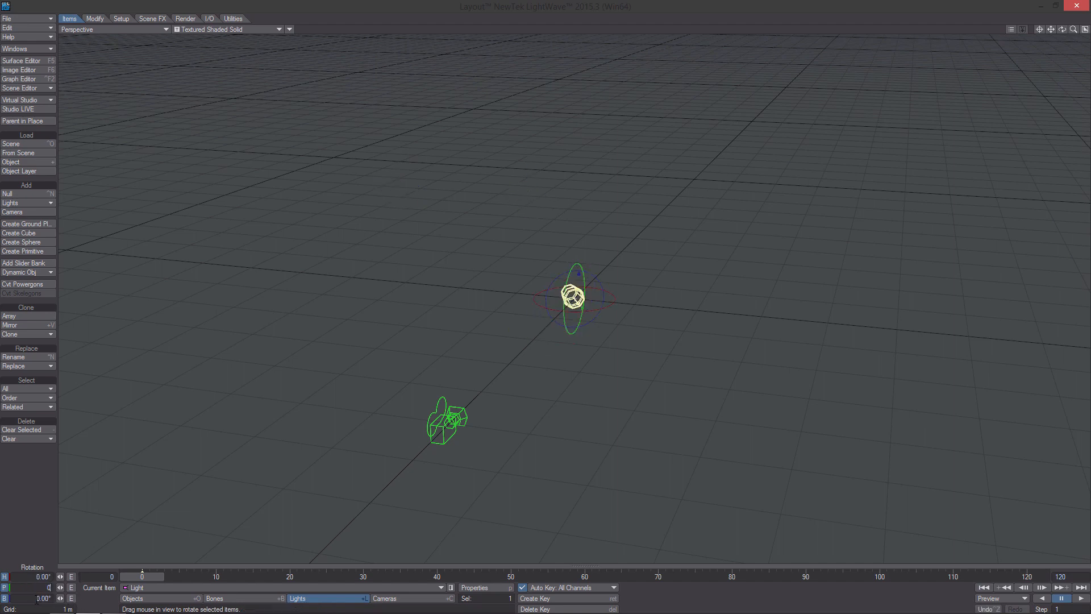
key(Tab)
text(0)
key(Return)
Step: Set Ray Recursion Limit to 2 and disable raytraced transparency and refraction, lines, instances, lens flares, 2-sided area lights, volumetric lights and shadow maps for rendering
key(p)
click(796, 130)
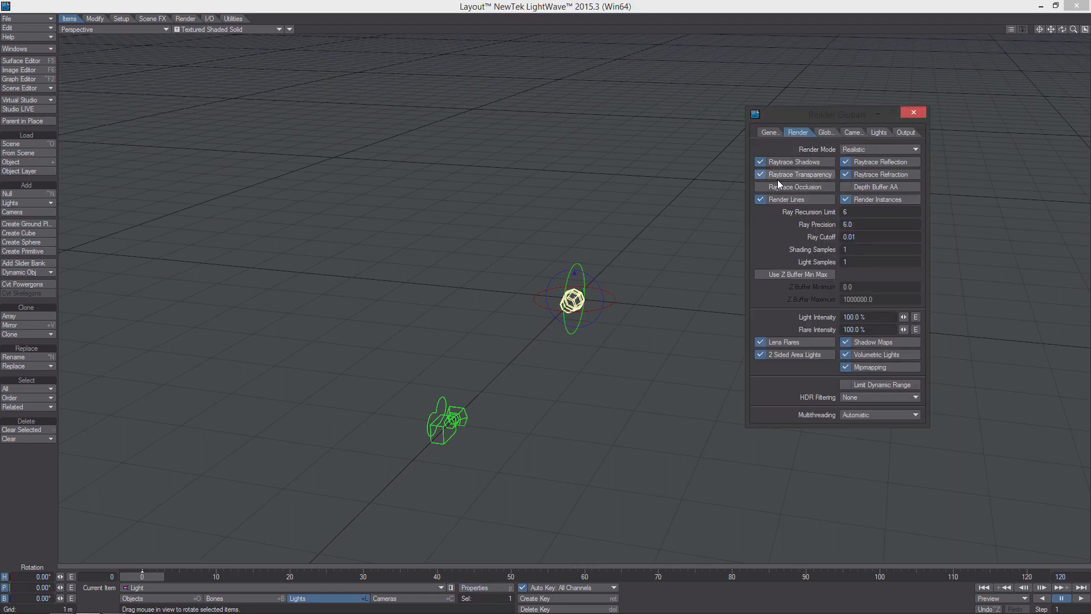
click(845, 211)
click(785, 342)
click(794, 355)
click(847, 354)
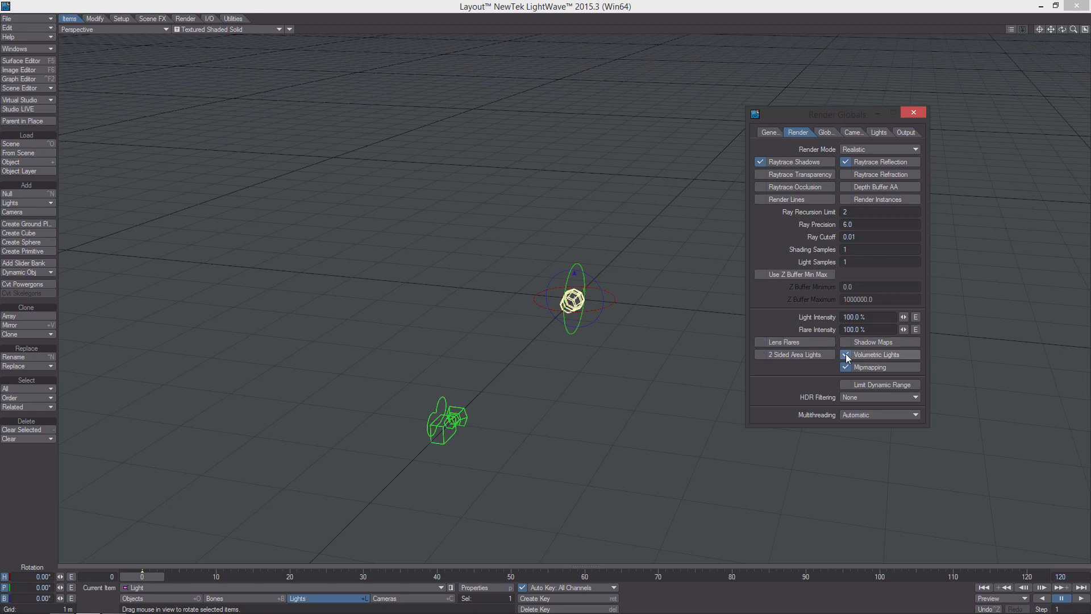
click(879, 343)
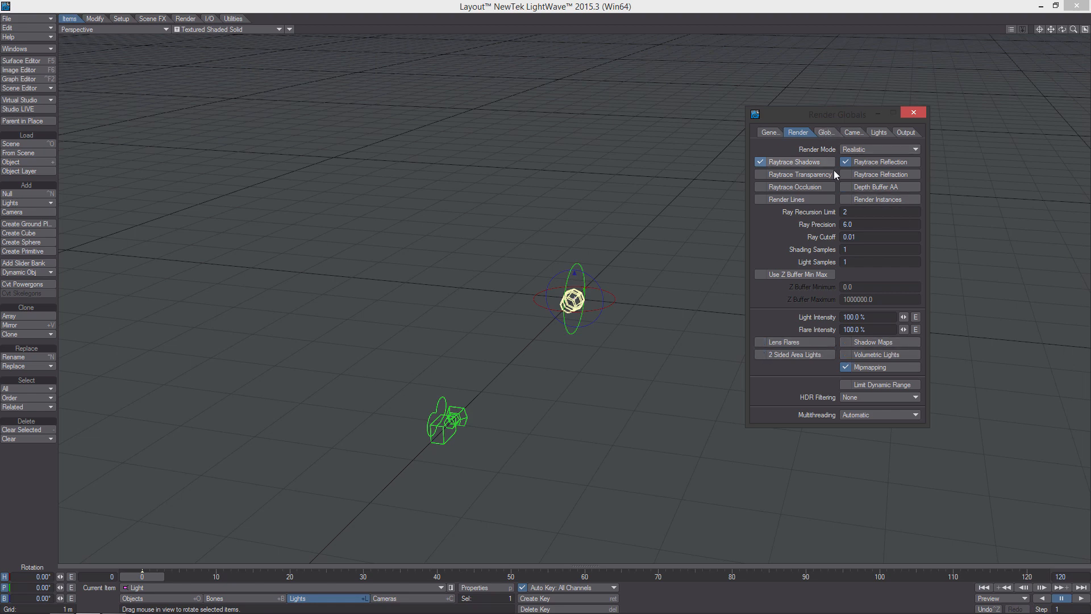
Step: Set the scene's ambient intensity to 0% and change the light's type to Area
click(861, 135)
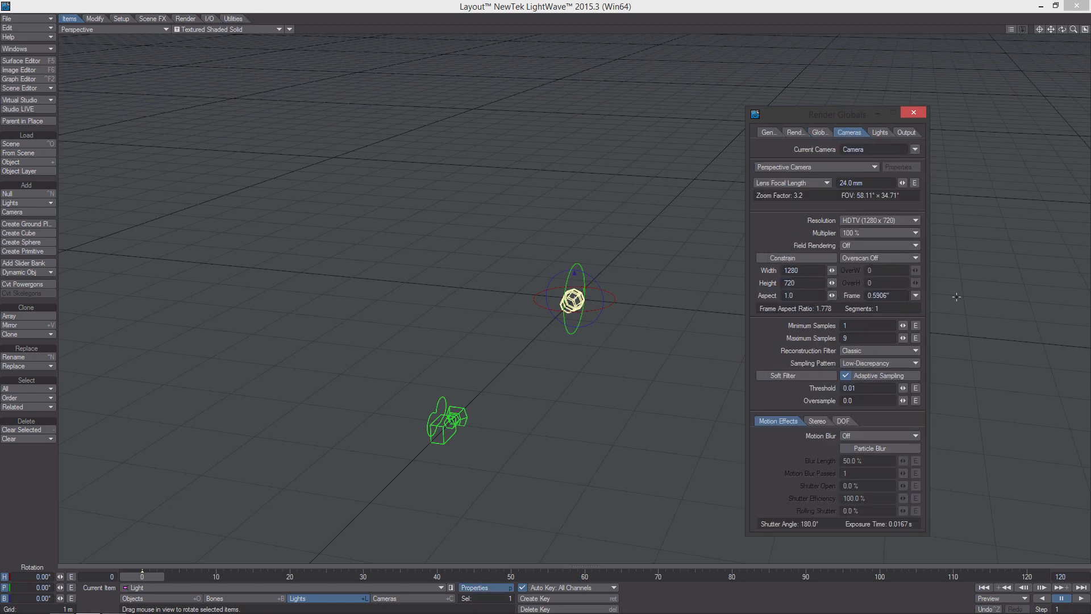
click(880, 133)
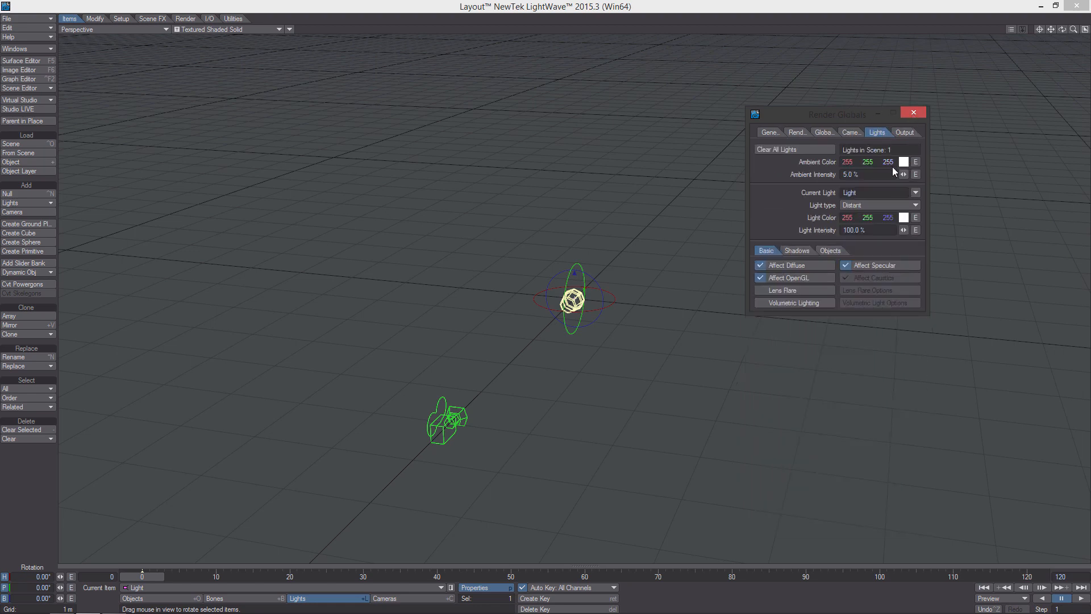
click(903, 205)
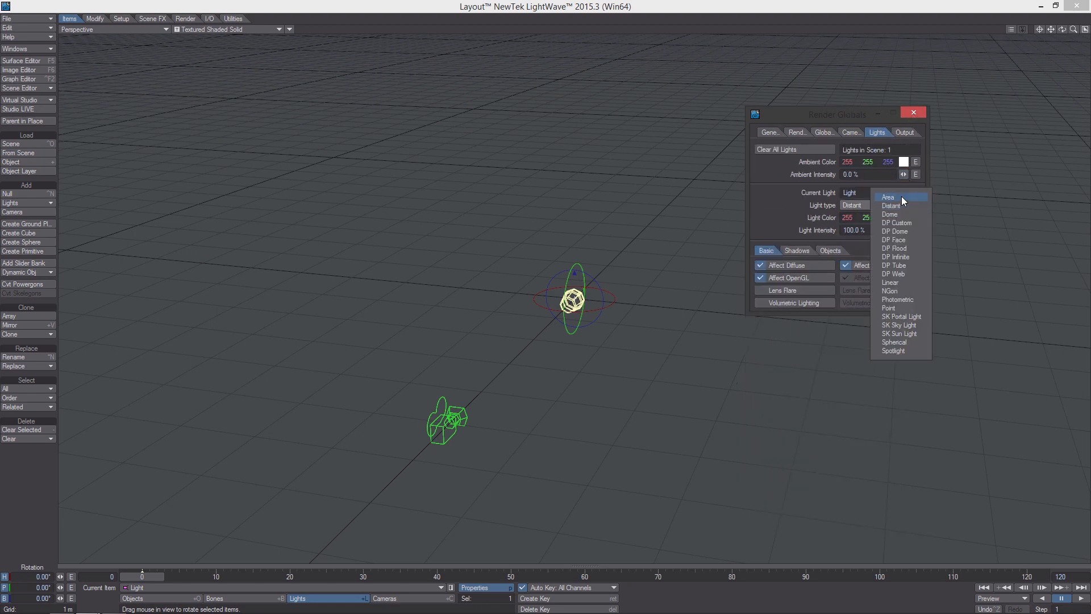
click(901, 196)
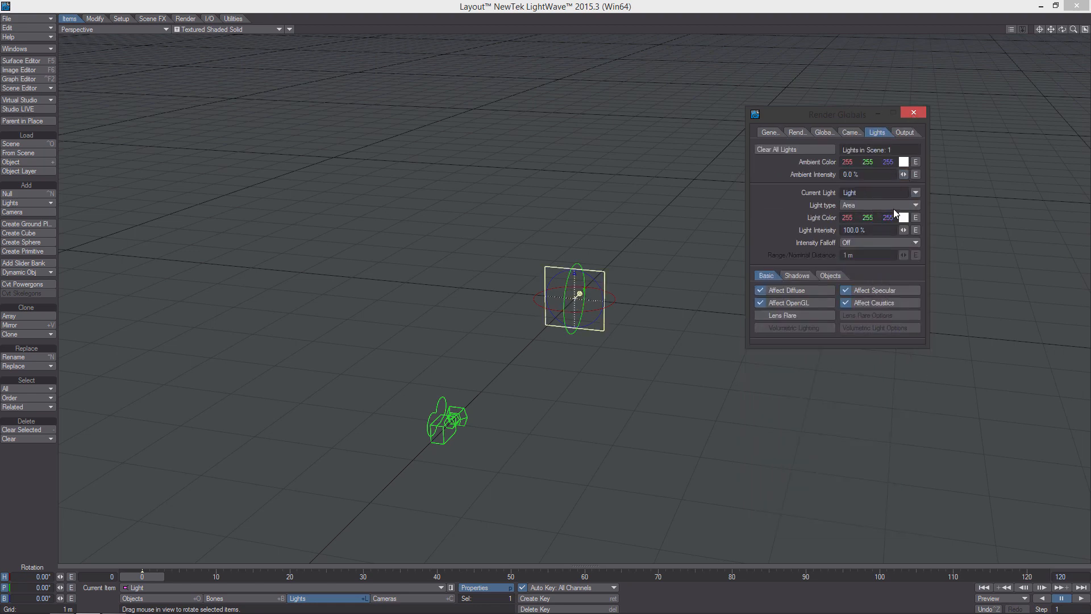
Step: Set the area light's intensity falloff to Inv Distance^2 Clamped with a range/nominal distance of 2 m
click(875, 241)
click(852, 282)
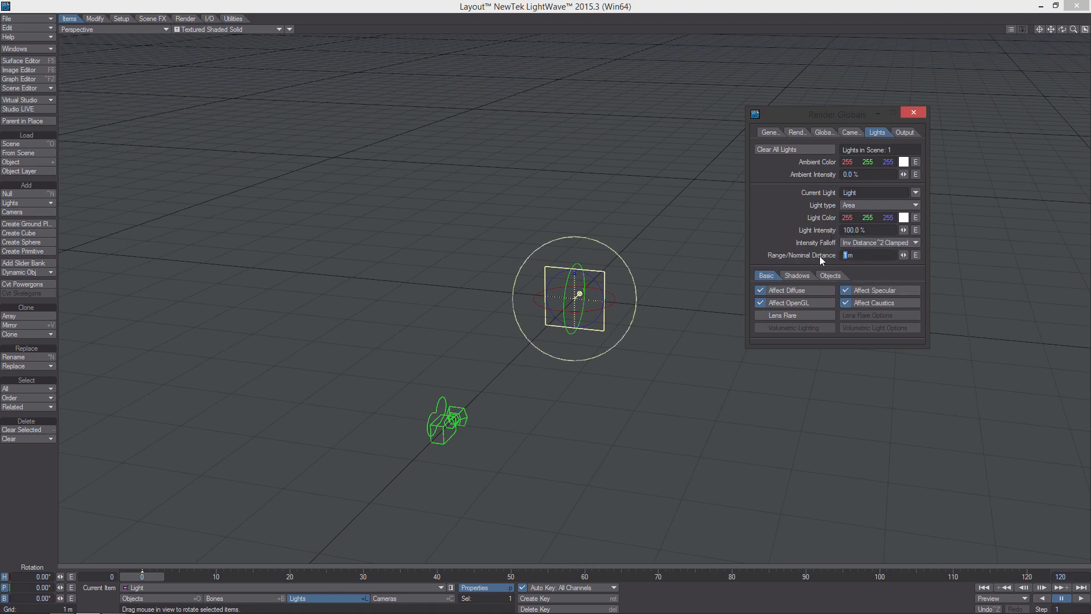
text(2m)
key(Return)
click(914, 113)
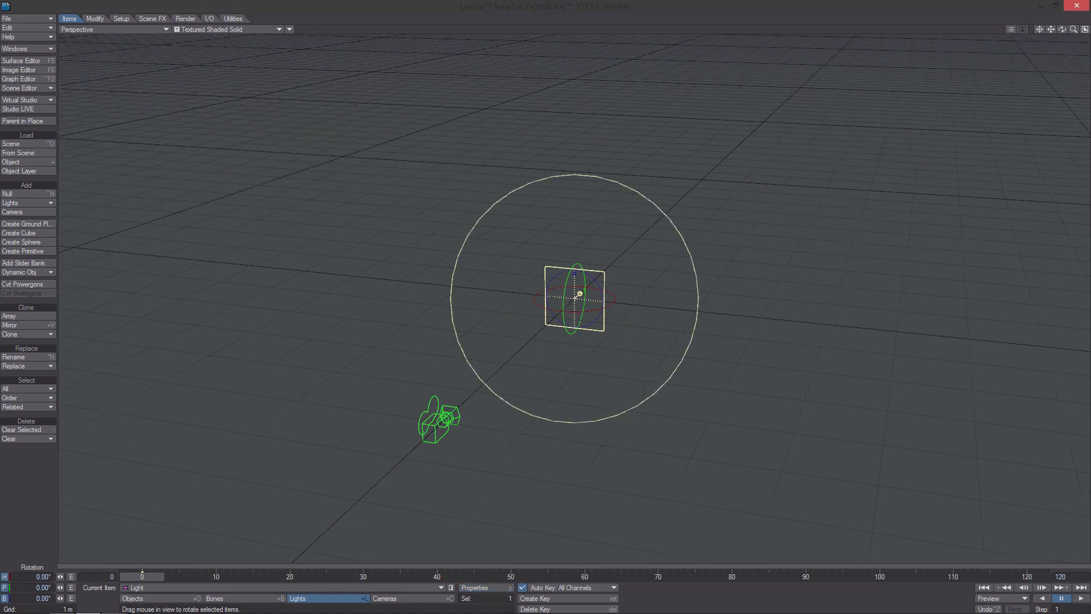
Step: Load layer 3 of the Light_Instance_Tutorial object into the scene
alt+drag(444, 336, 558, 362)
scroll(562, 358, down, 3)
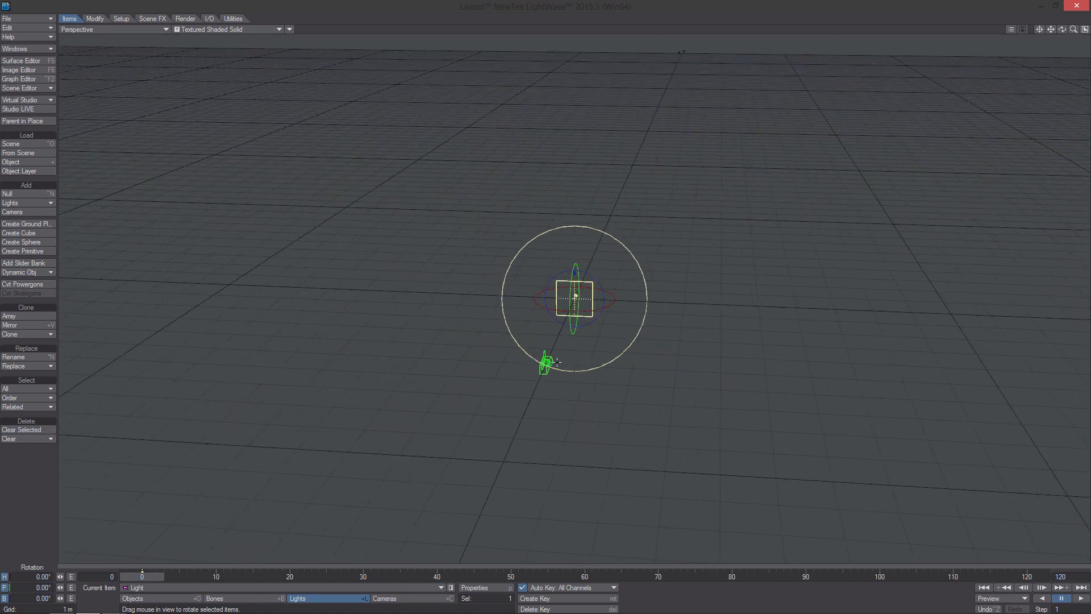
click(28, 19)
mouse_move(32, 23)
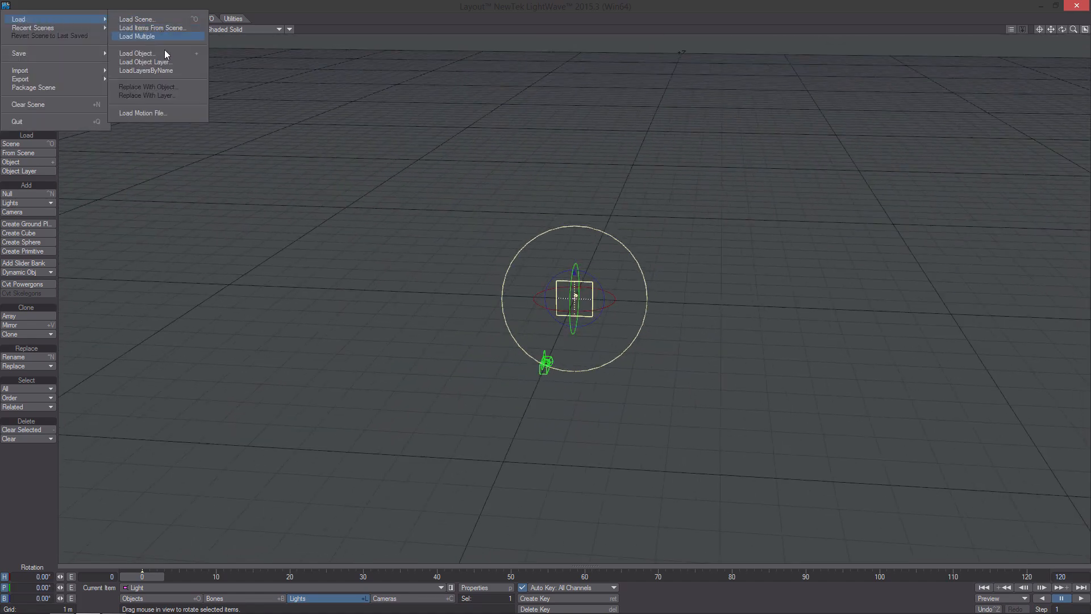
click(166, 64)
double_click(199, 118)
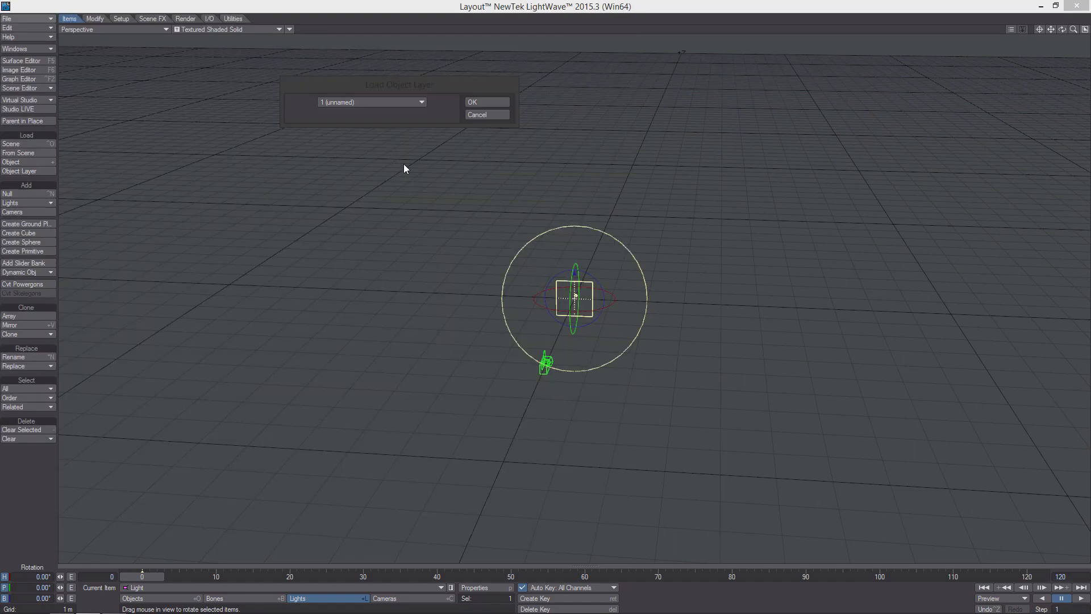
click(404, 105)
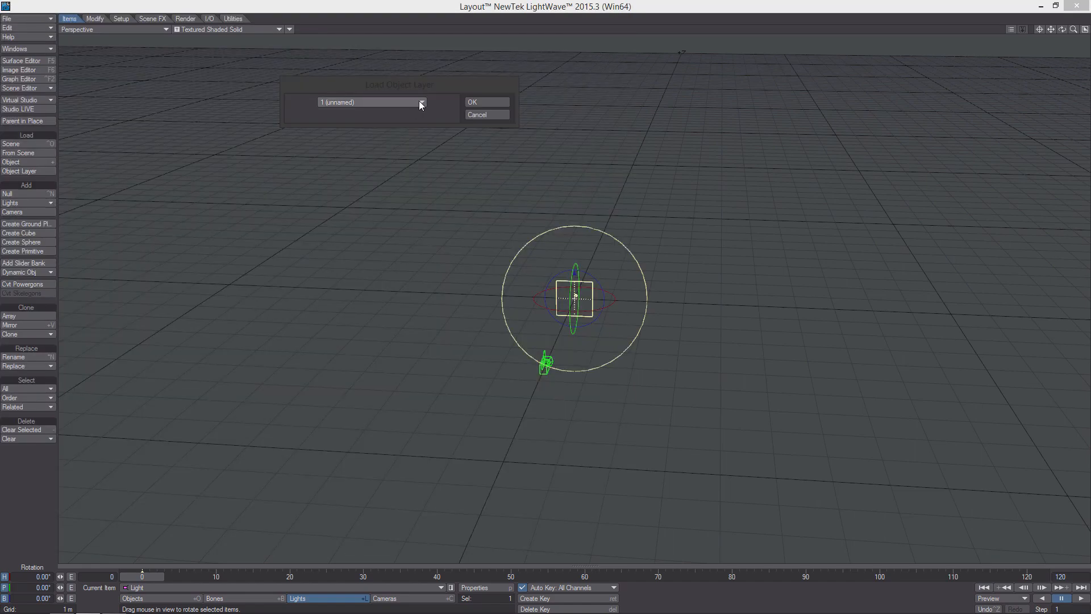
click(400, 98)
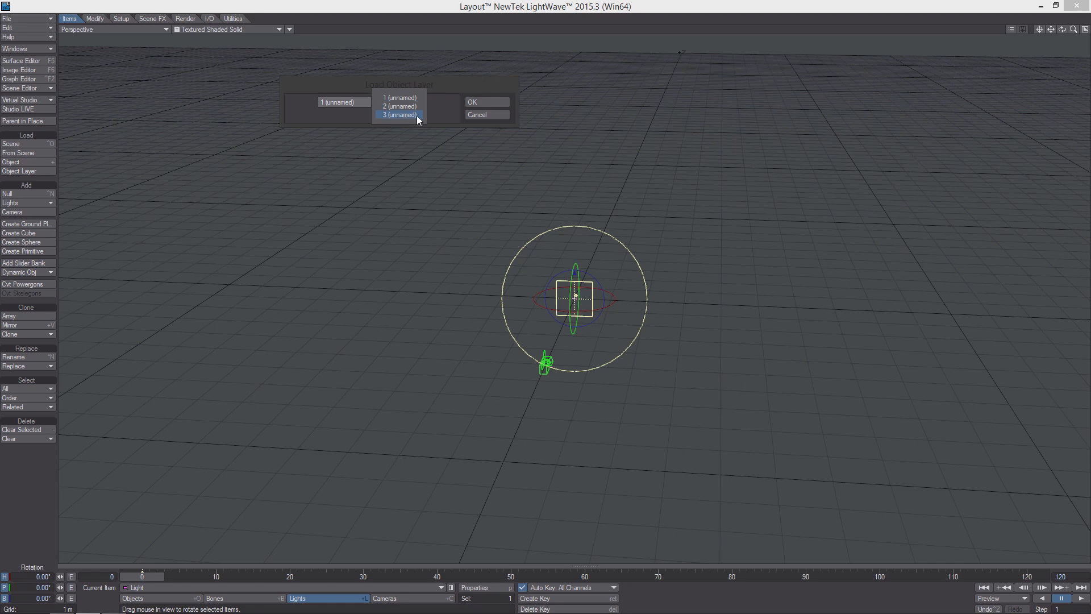
click(399, 115)
click(482, 102)
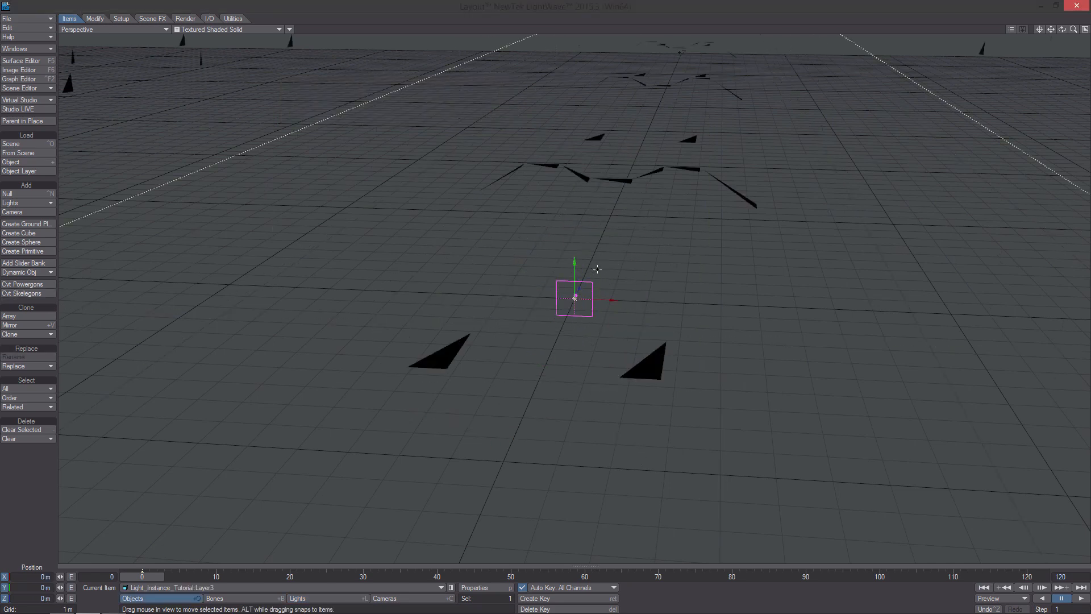
Step: Check the OpenGL display preferences and the advanced vertex color map settings of the unused surface
scroll(637, 247, down, 6)
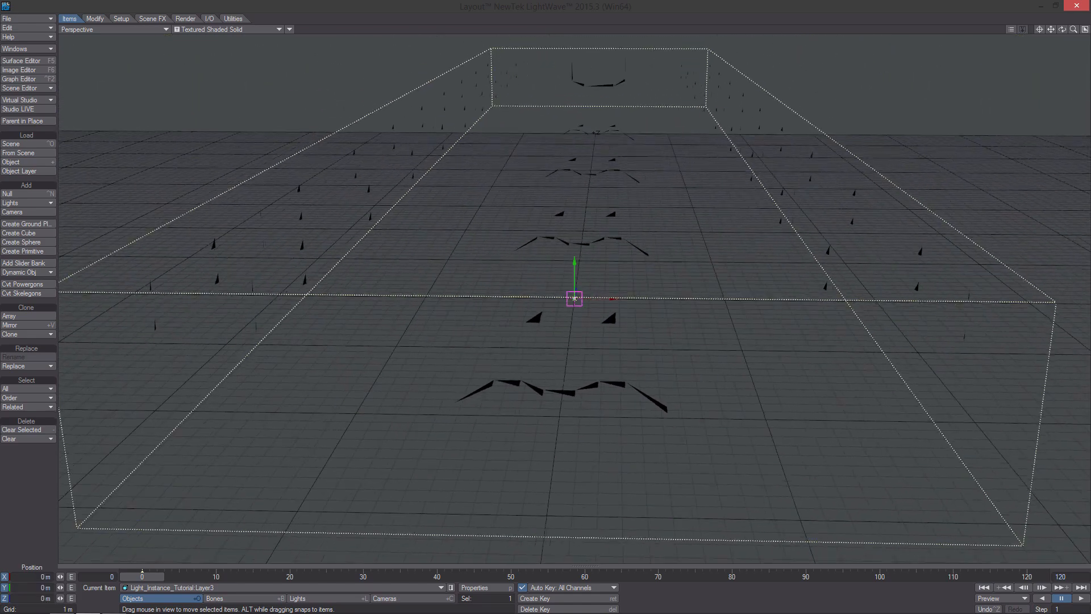
key(d)
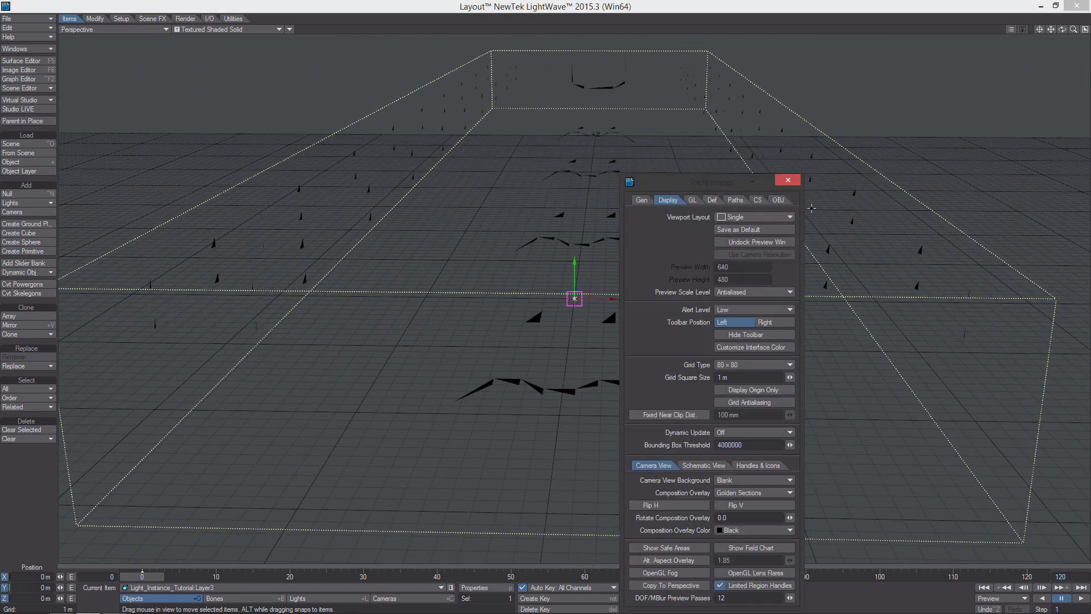
click(693, 200)
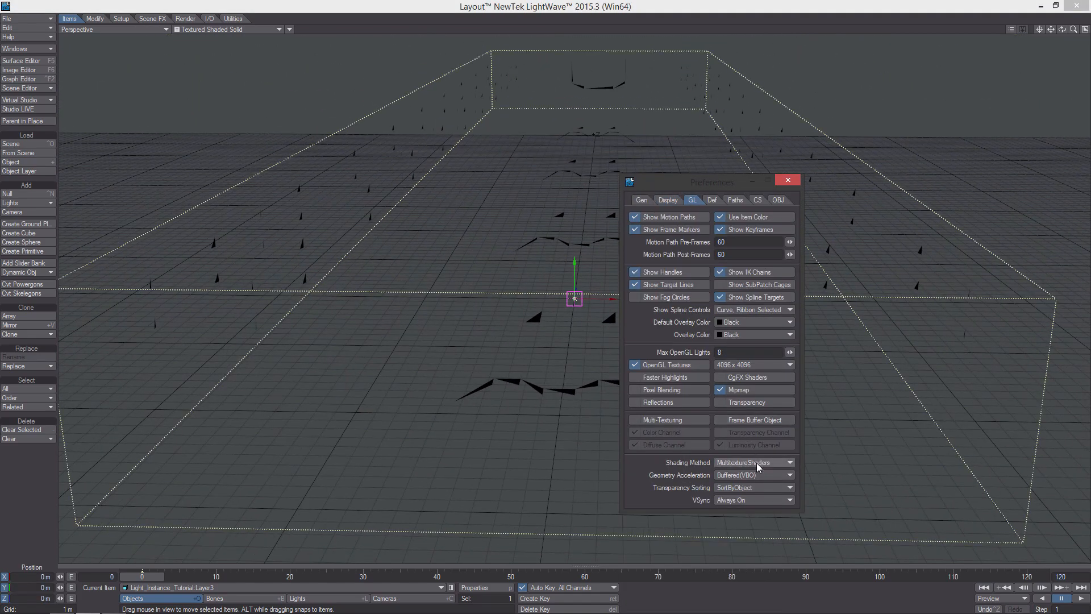
alt+drag(546, 352, 786, 181)
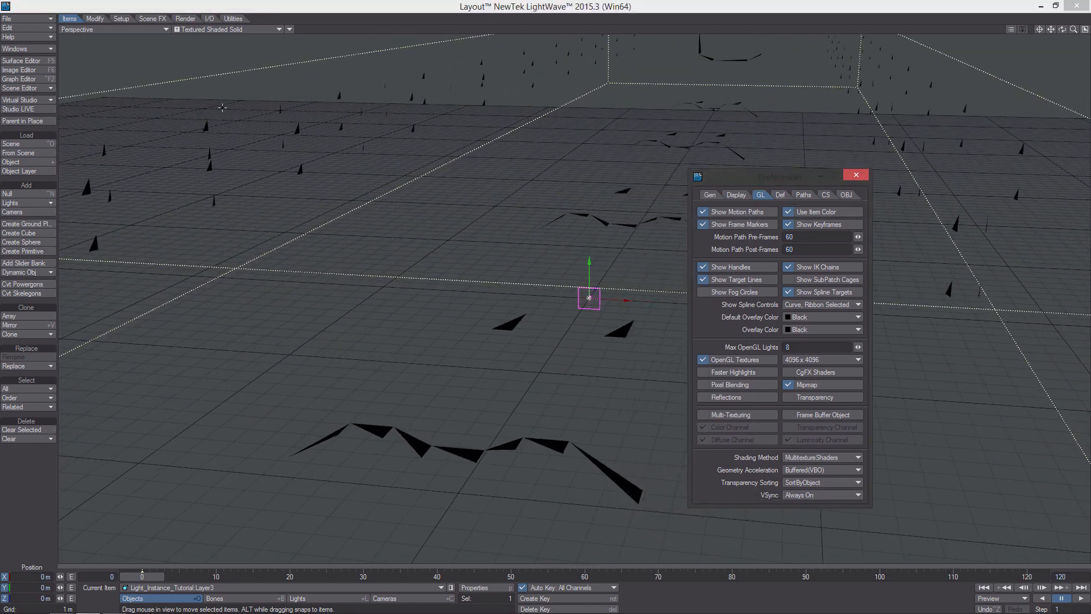
key(F5)
click(690, 255)
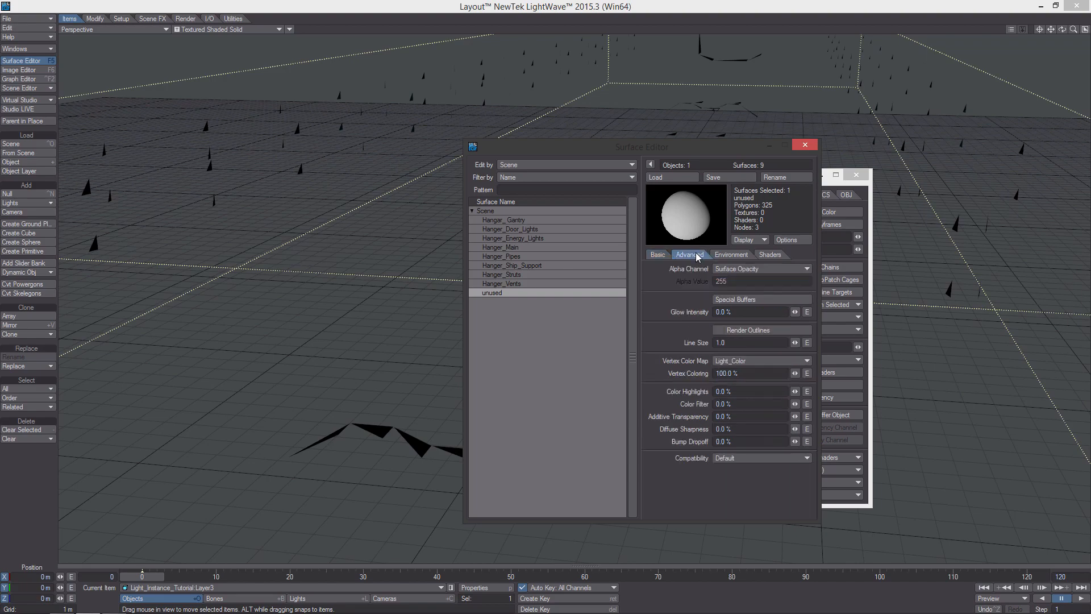
click(806, 148)
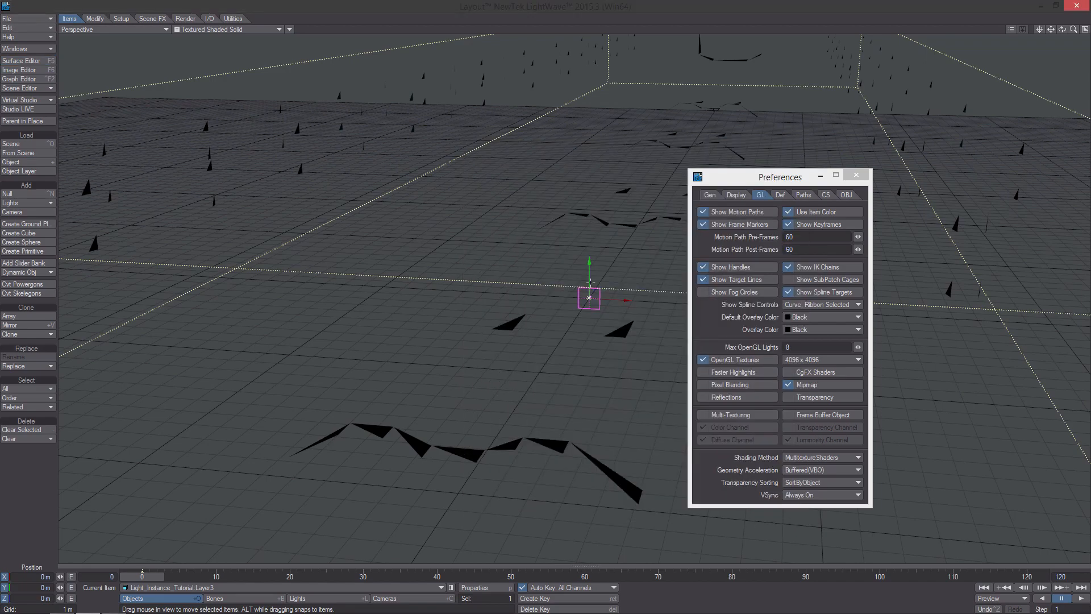
Step: Enable the headlight in the Perspective view to light the helper triangles, and close the preferences
mouse_move(631, 329)
alt+mouse_down()
mouse_move(489, 261)
mouse_move(591, 294)
alt+mouse_up()
click(290, 30)
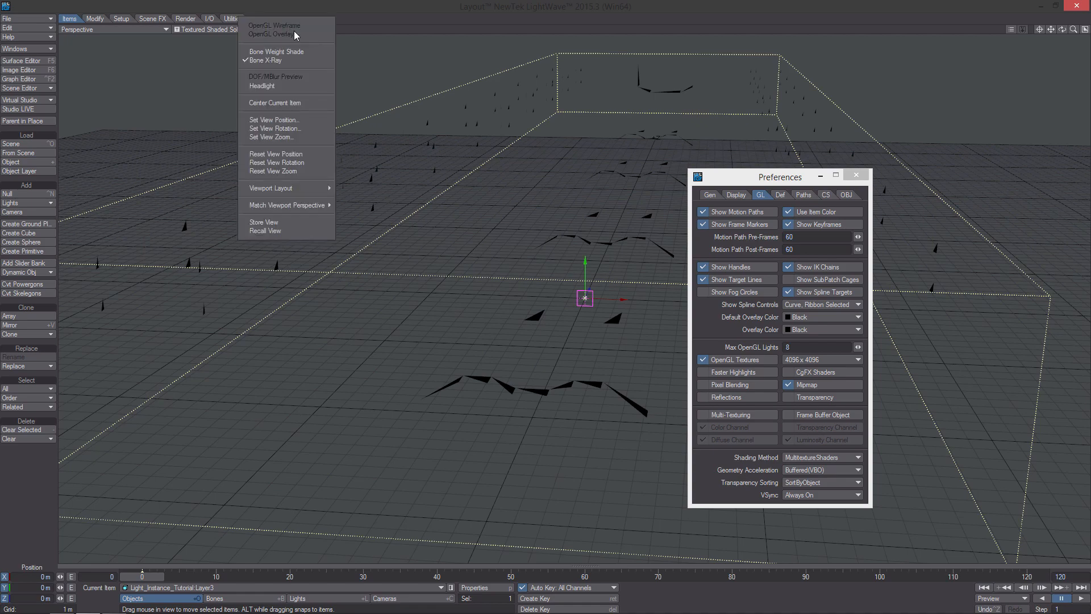
click(283, 87)
mouse_move(363, 216)
alt+mouse_down()
mouse_move(284, 184)
mouse_move(361, 227)
mouse_move(364, 207)
alt+mouse_up()
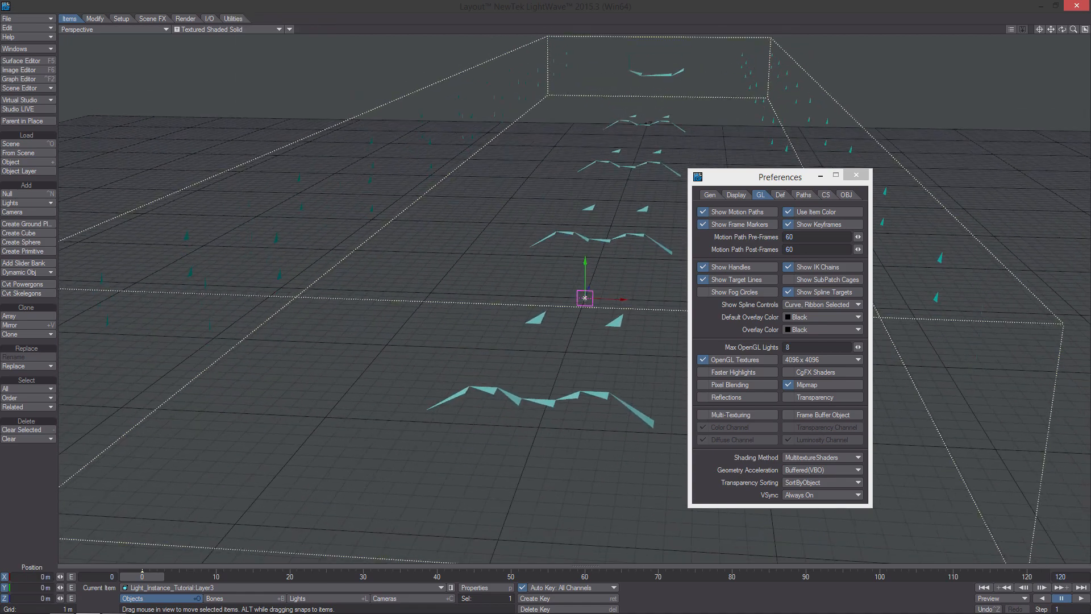
click(856, 180)
alt+drag(710, 200, 716, 165)
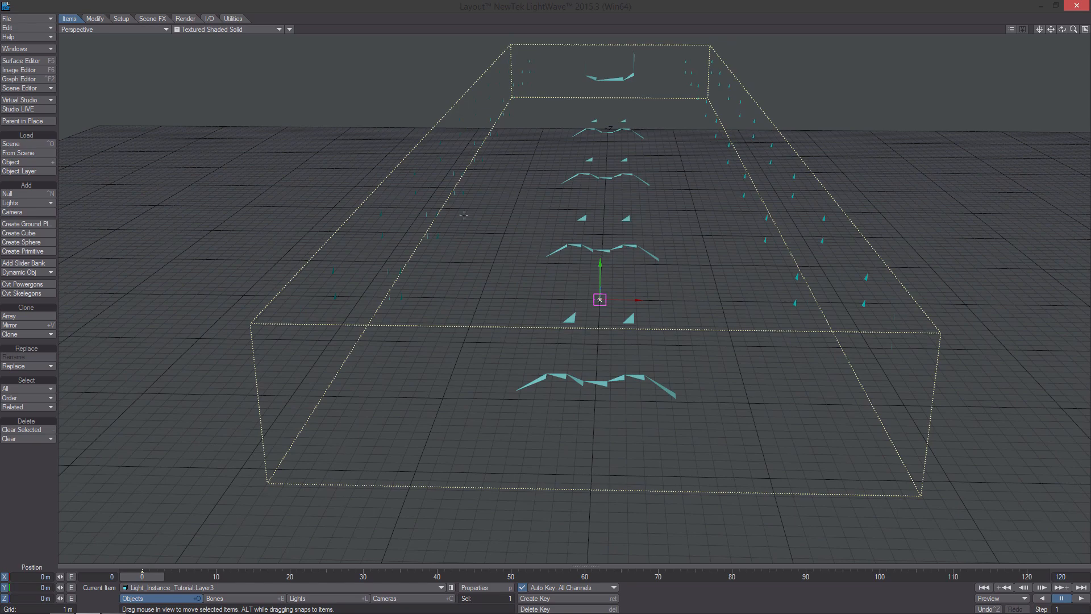
Step: Add a Nodal Motion modifier to the area light and open its node network
key(shift+l)
ctrl+alt+drag(669, 277, 711, 277)
key(m)
mouse_move(710, 276)
alt+mouse_down()
mouse_move(702, 292)
mouse_move(696, 285)
alt+mouse_up()
drag(245, 228, 832, 274)
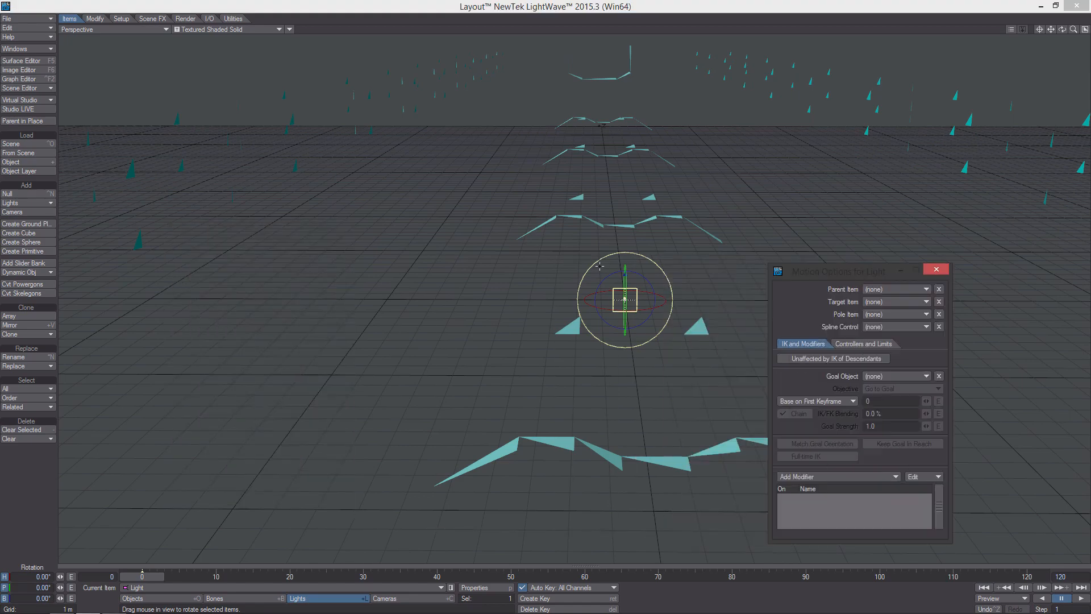
alt+drag(705, 278, 654, 281)
click(840, 475)
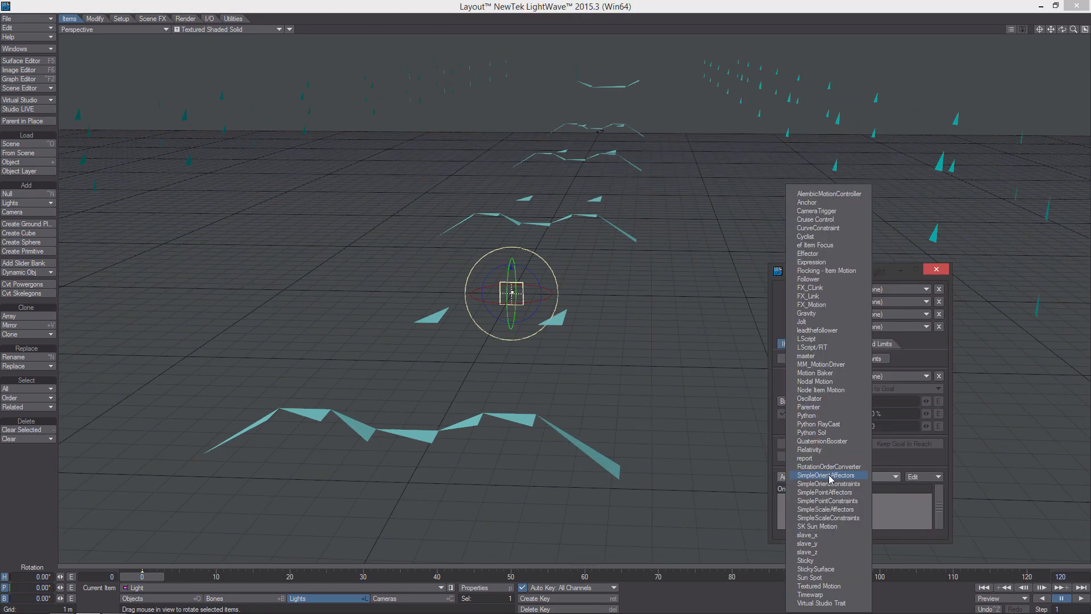
click(847, 382)
double_click(853, 498)
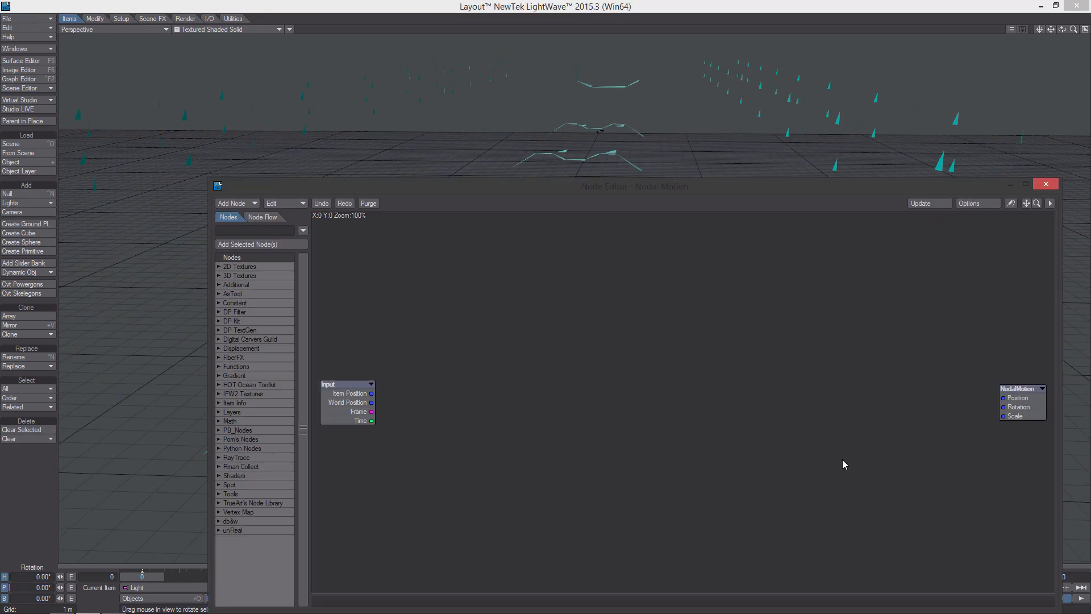
Step: Add a DP Kit Point Info node to the light's nodal motion network, between the Input and NodalMotion nodes
drag(568, 188, 787, 165)
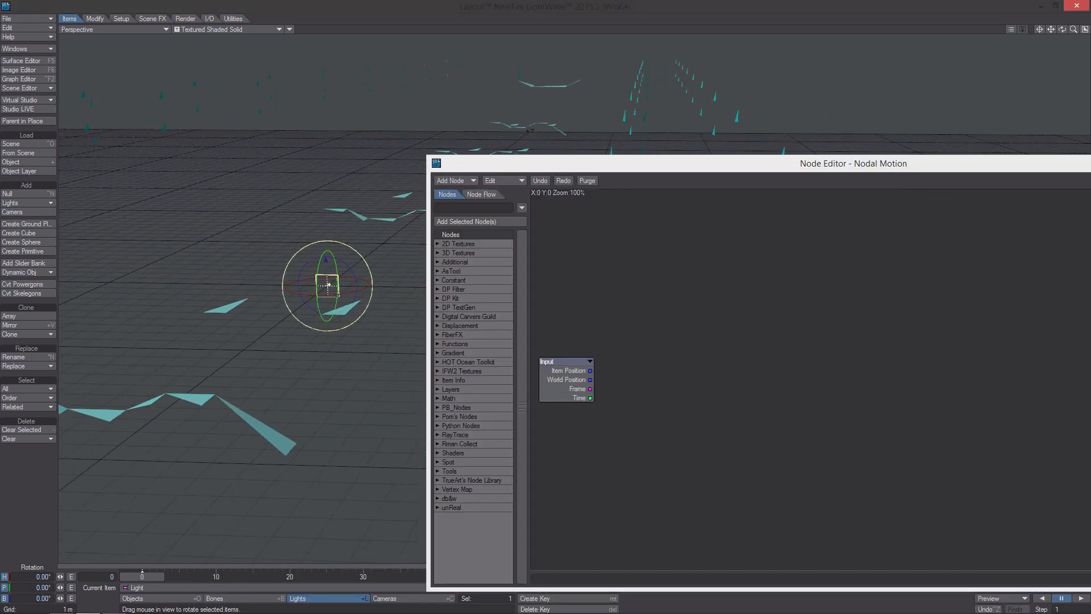
drag(665, 166, 621, 99)
alt+drag(884, 260, 746, 222)
drag(1054, 265, 802, 250)
alt+drag(725, 256, 905, 252)
right_click(660, 191)
mouse_move(704, 248)
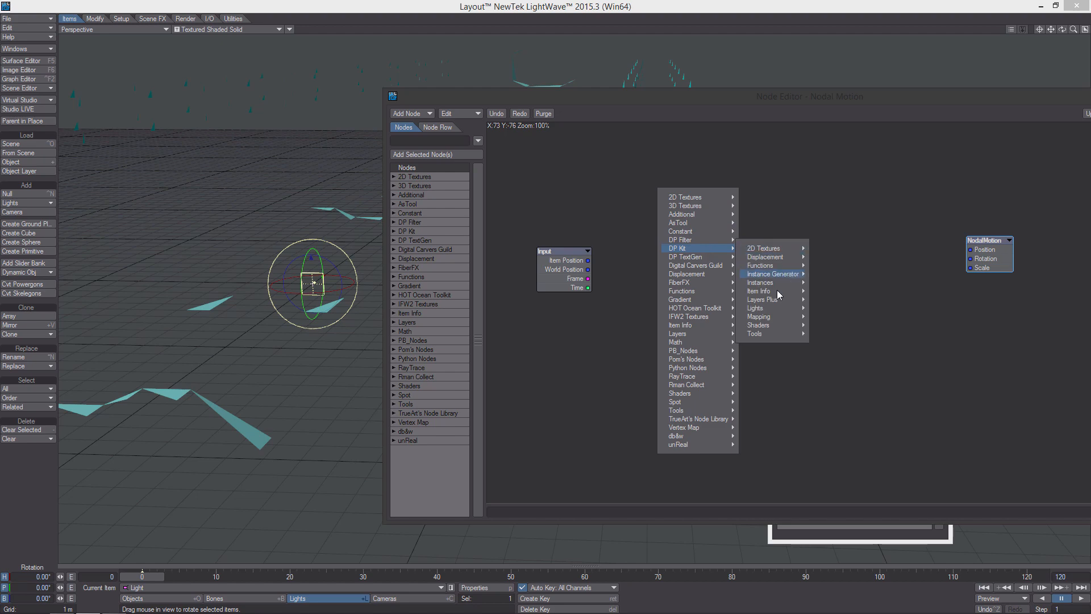
mouse_move(762, 291)
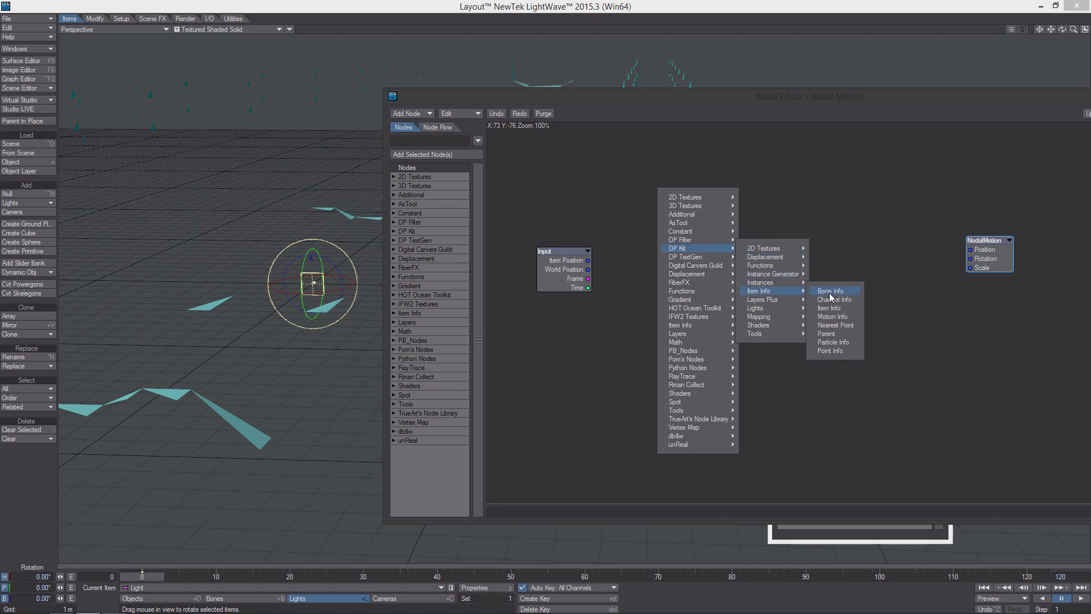
click(852, 353)
drag(837, 275, 687, 209)
Step: Set the Point Info node's object to Light_Instance_Tutorial Layer3 and its indexation mode to Clone Index
double_click(711, 214)
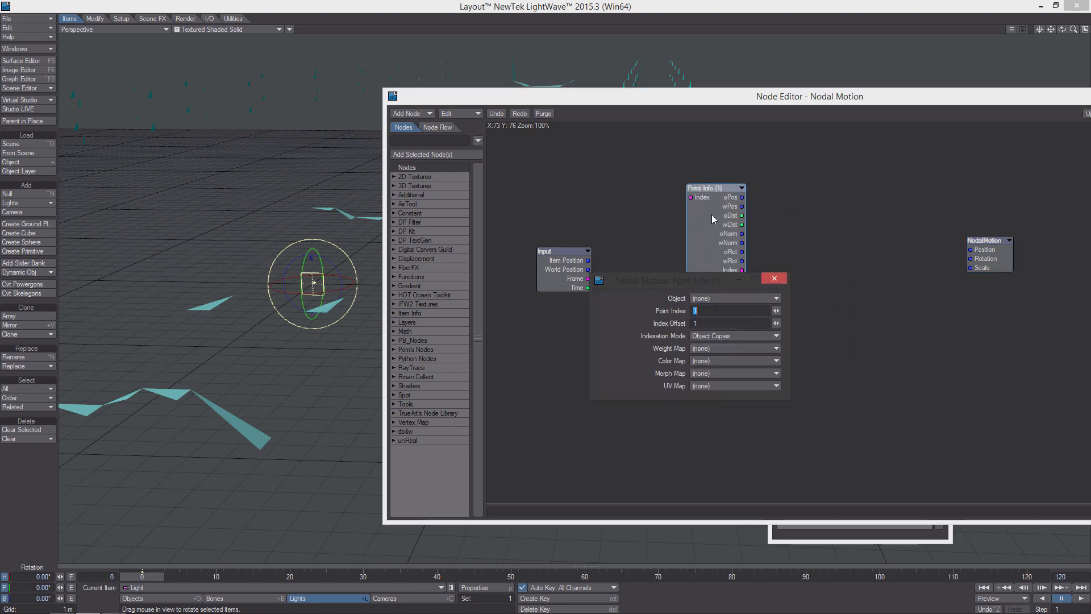
click(724, 299)
click(717, 306)
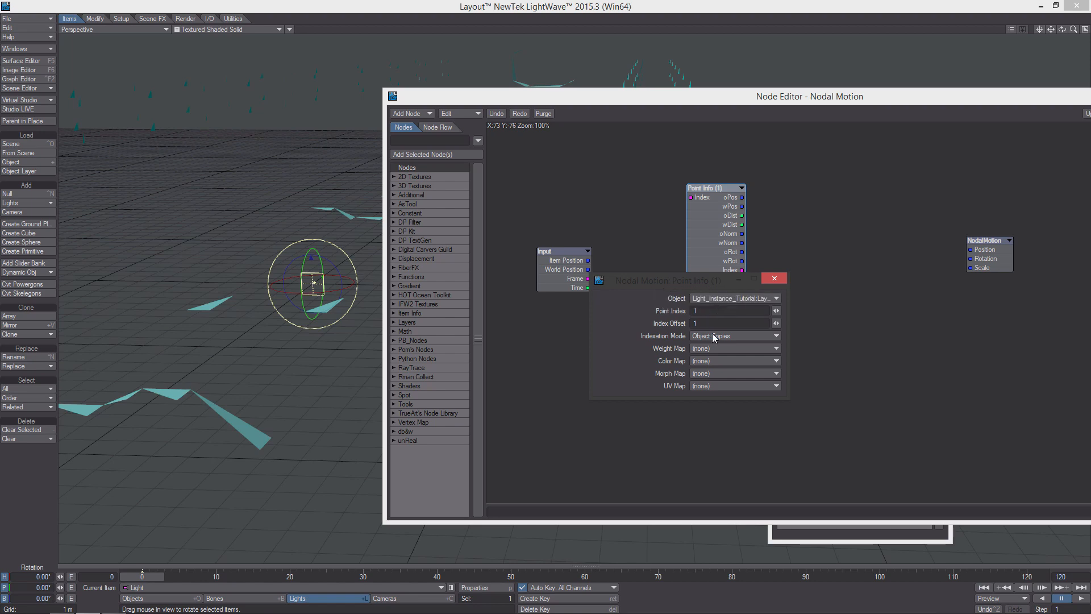
click(717, 355)
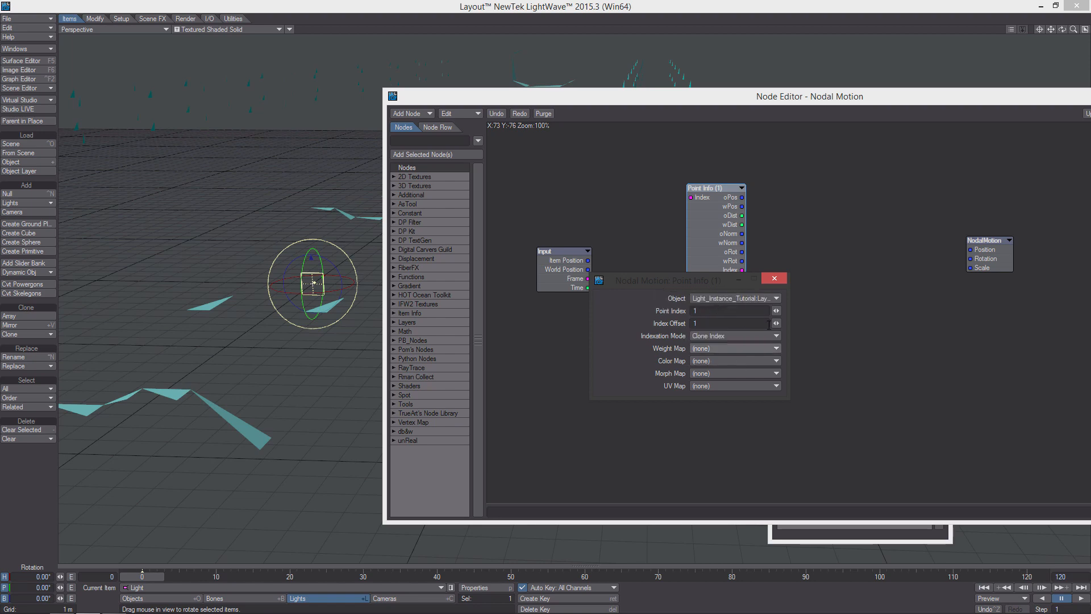
click(774, 278)
Step: Duplicate the Point Info node and place the copy between the original and the NodalMotion node
alt+drag(701, 243, 653, 245)
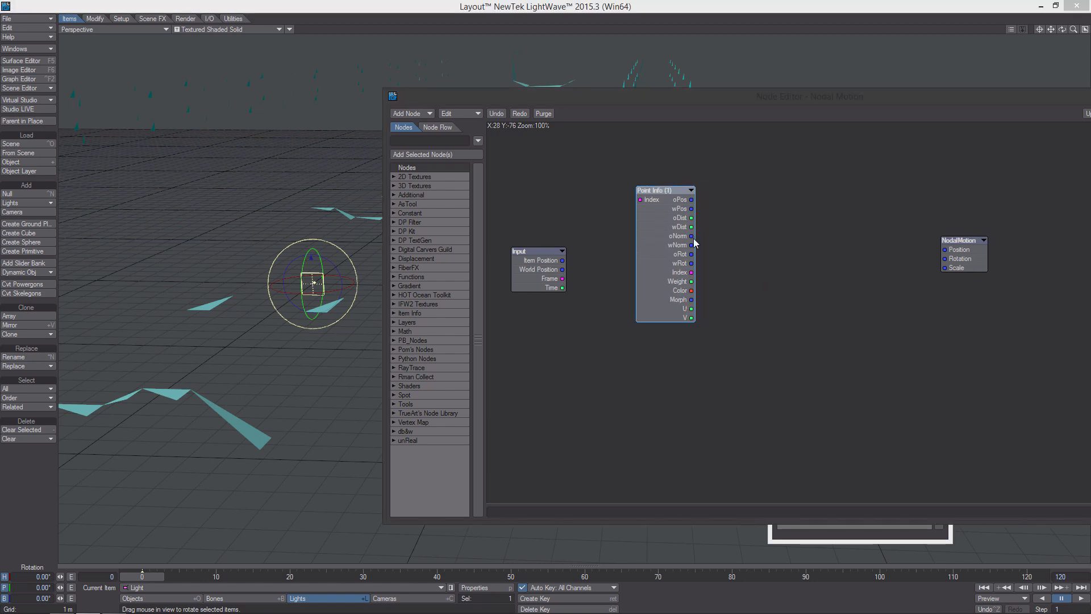
key(ctrl+c)
key(ctrl+v)
double_click(843, 286)
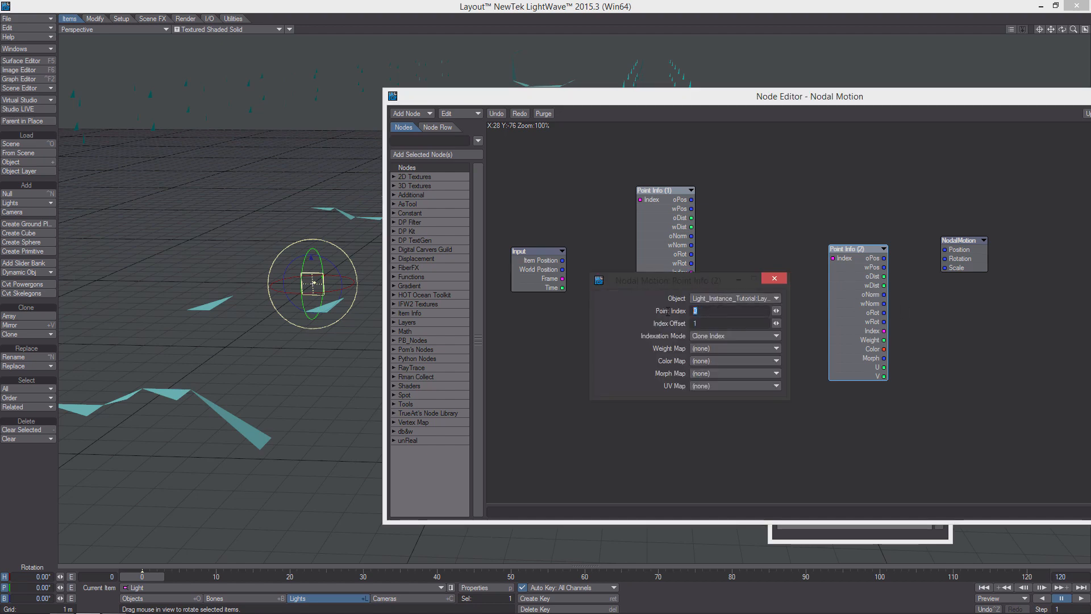
click(783, 278)
drag(847, 293, 813, 301)
drag(922, 314, 950, 295)
Step: Add scalar math Add and Multiply nodes and place them between the two Point Info nodes
right_click(699, 374)
mouse_move(699, 501)
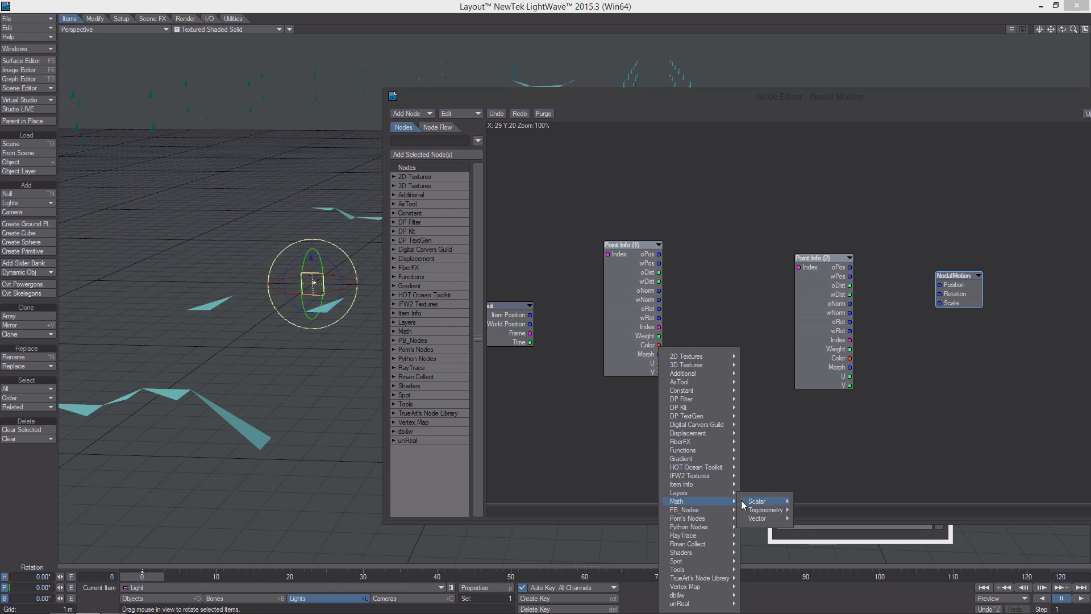
mouse_move(764, 501)
click(807, 476)
right_click(666, 435)
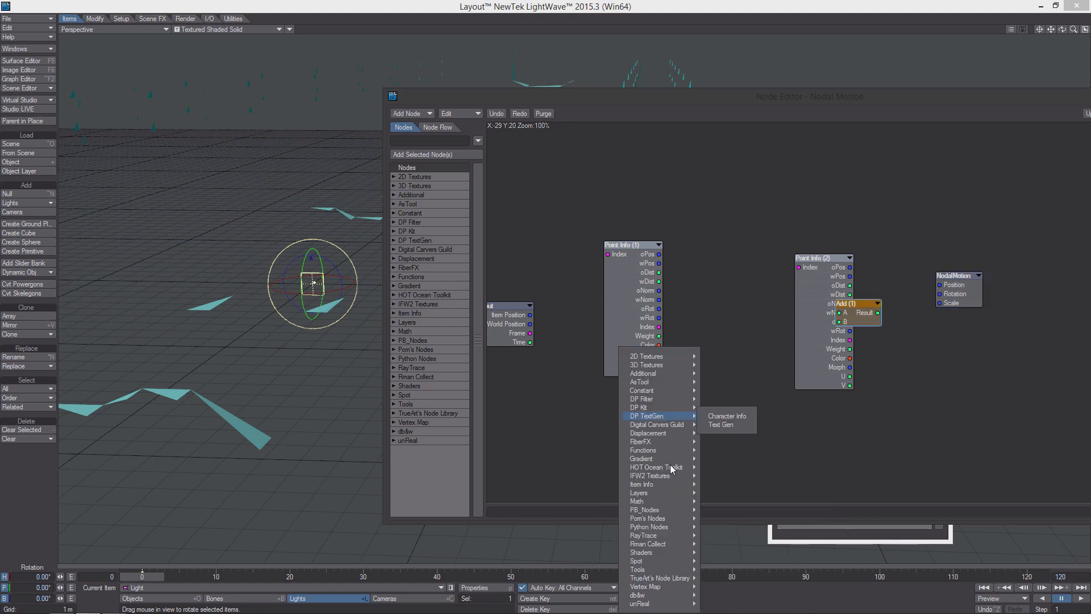
mouse_move(639, 501)
mouse_move(719, 501)
click(785, 572)
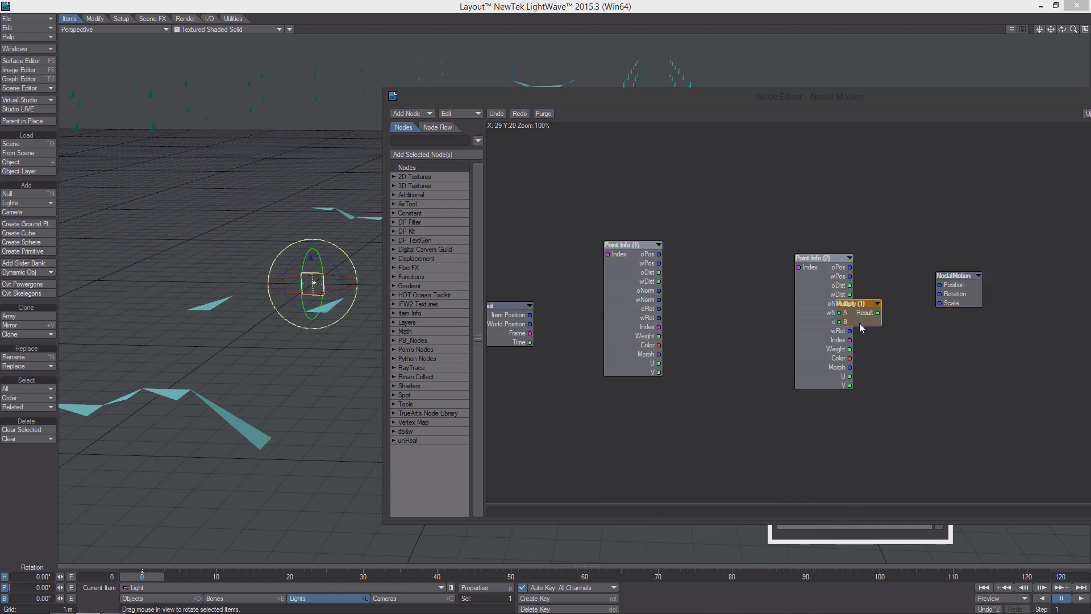
drag(852, 307, 714, 389)
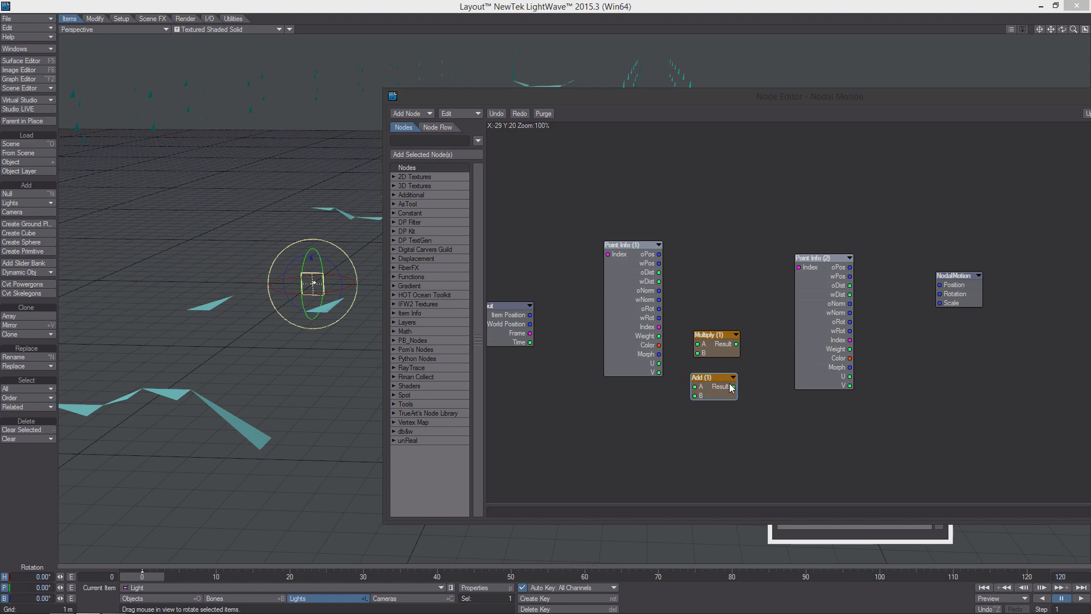
Step: Duplicate the Add node and arrange an Add, Multiply, Add row between the two Point Info nodes
key(ctrl+c)
key(ctrl+v)
drag(856, 311, 774, 274)
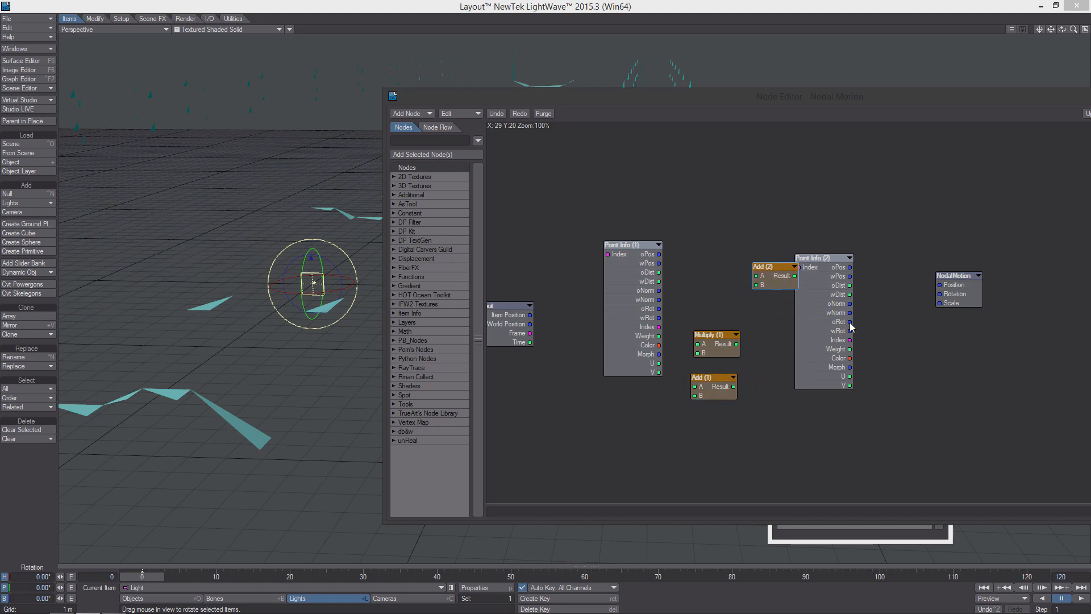
drag(823, 312, 866, 308)
drag(778, 274, 798, 273)
drag(719, 333, 751, 274)
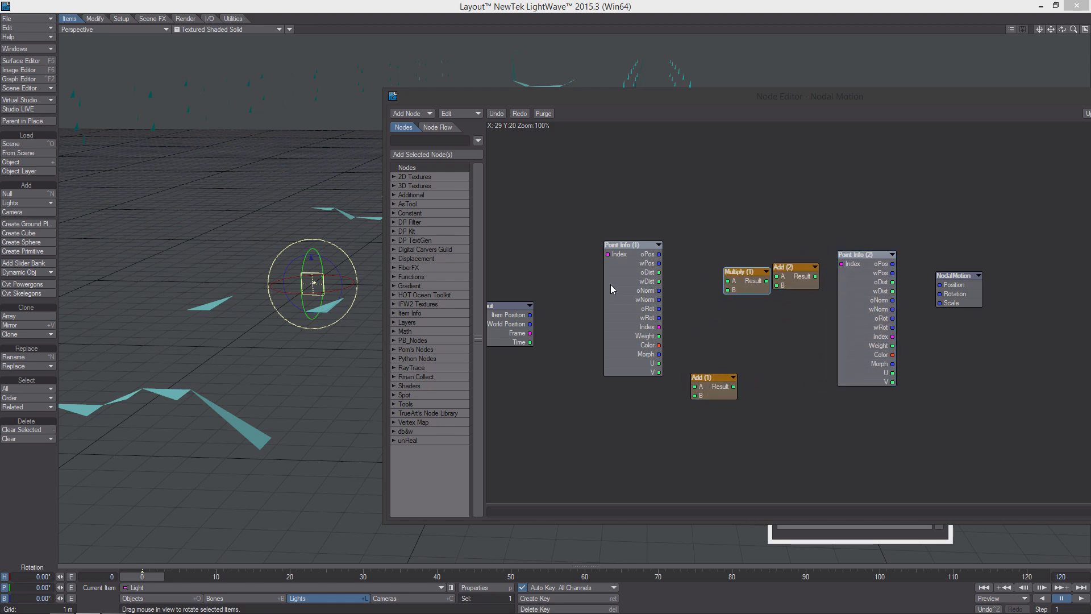
drag(610, 284, 592, 259)
drag(711, 383, 688, 280)
Step: Connect the first Point Info node's Index through Add (1), Multiply (1) and Add (2) in sequence, opening each math node's values
double_click(686, 280)
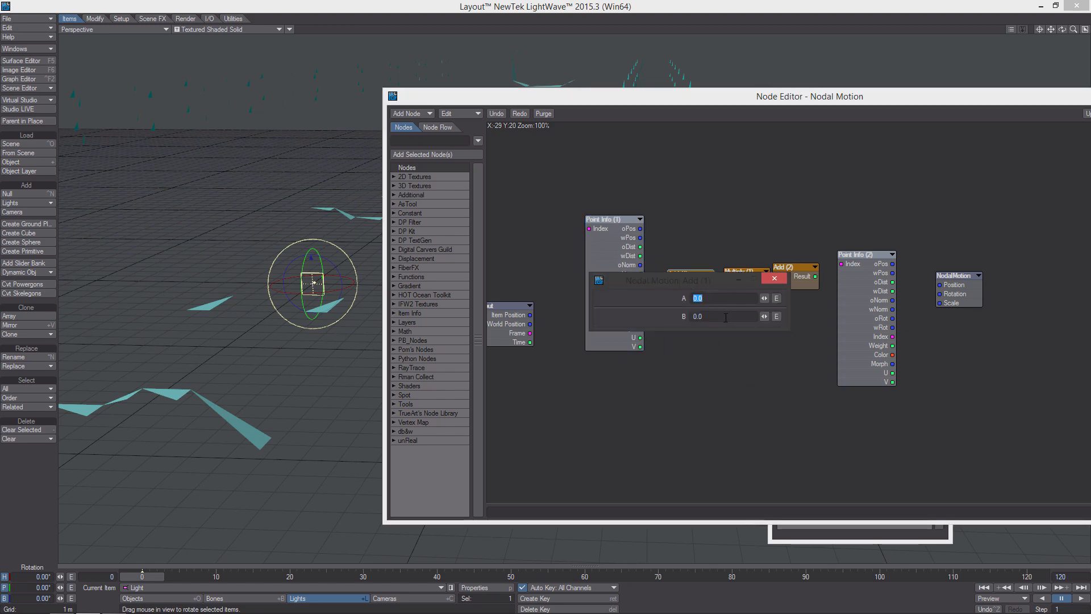
click(774, 277)
drag(640, 302, 790, 281)
double_click(692, 280)
click(774, 278)
double_click(742, 283)
click(776, 277)
double_click(796, 278)
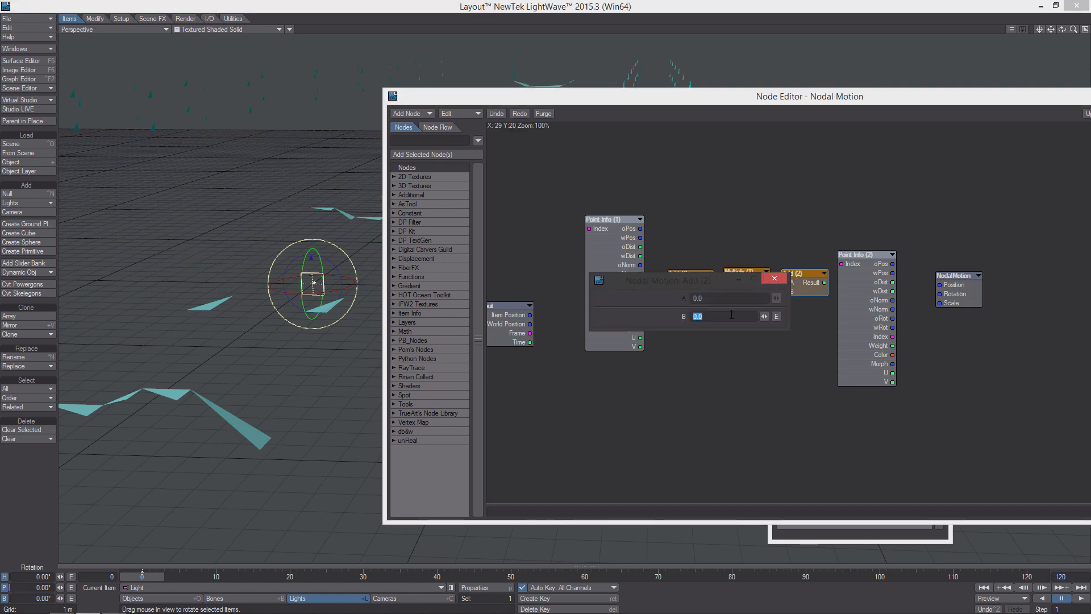
click(774, 278)
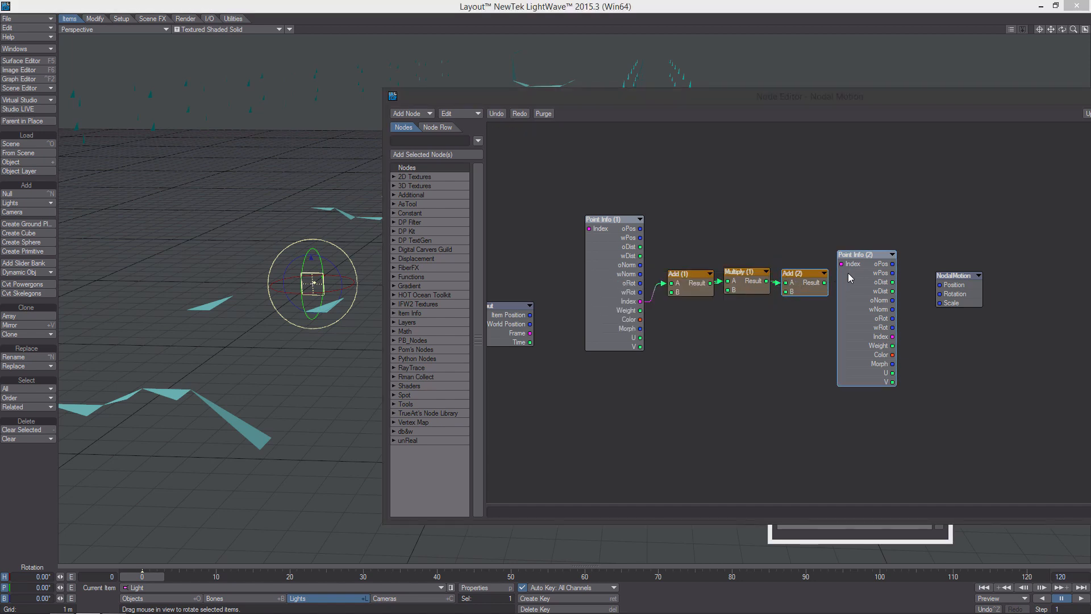
Step: Connect Add (2)'s Result to Point Info (2)'s Index and space out the Add (2), Point Info (2) and NodalMotion nodes
mouse_move(824, 282)
mouse_down()
mouse_move(844, 267)
mouse_move(820, 264)
mouse_move(834, 271)
mouse_up()
drag(907, 277, 986, 274)
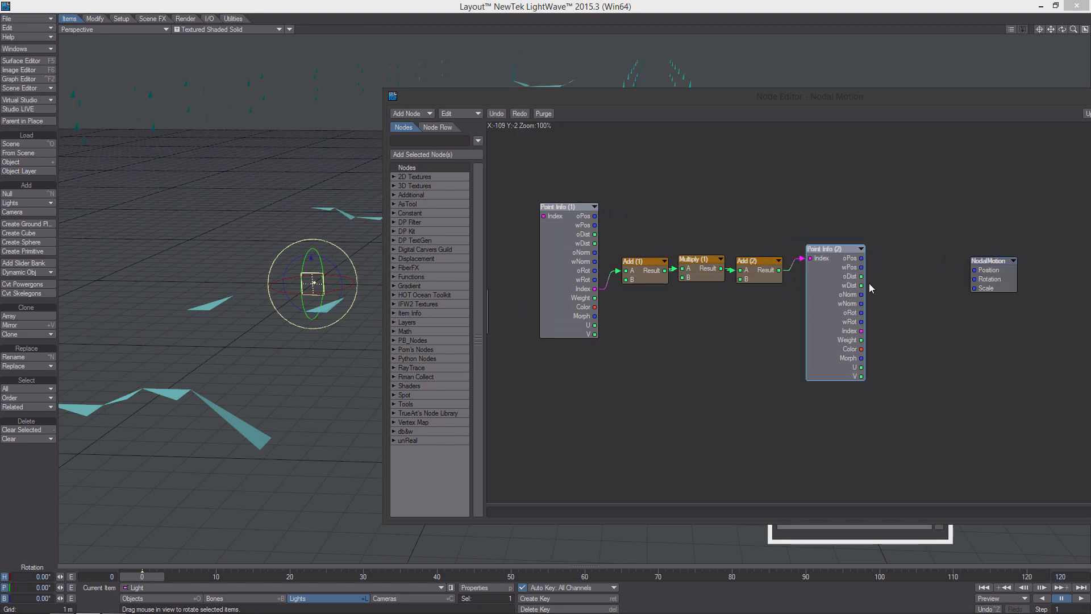
drag(869, 285, 899, 285)
drag(750, 268, 757, 267)
Step: Duplicate the Add (2) and Point Info (2) pair and place the copies below the originals
drag(902, 411, 737, 256)
key(ctrl+c)
key(ctrl+v)
drag(898, 285, 867, 433)
alt+drag(818, 281, 819, 241)
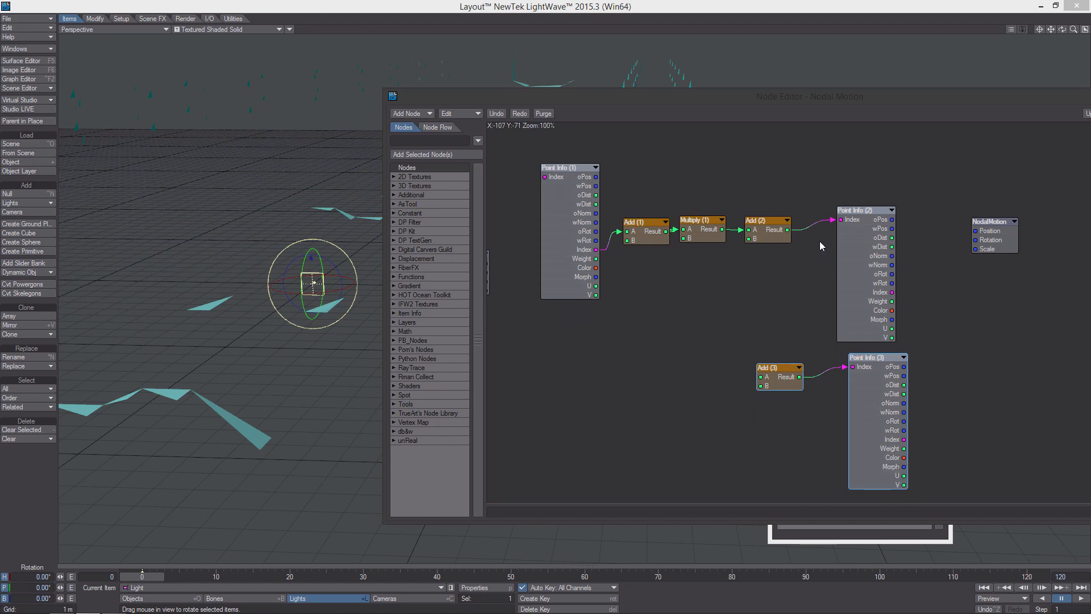
Step: Duplicate the Add (3) and Point Info (3) pair below, chaining Add (2) into Add (3)'s A and Add (3) into Add (4)'s A
alt+drag(787, 356, 754, 245)
key(ctrl+c)
key(ctrl+v)
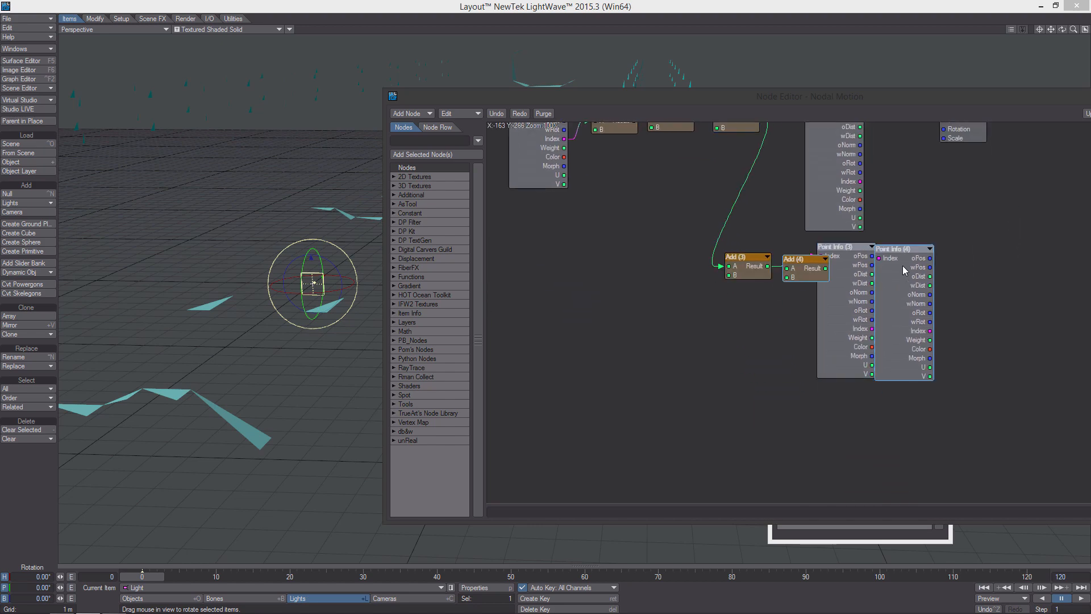
drag(902, 265, 849, 422)
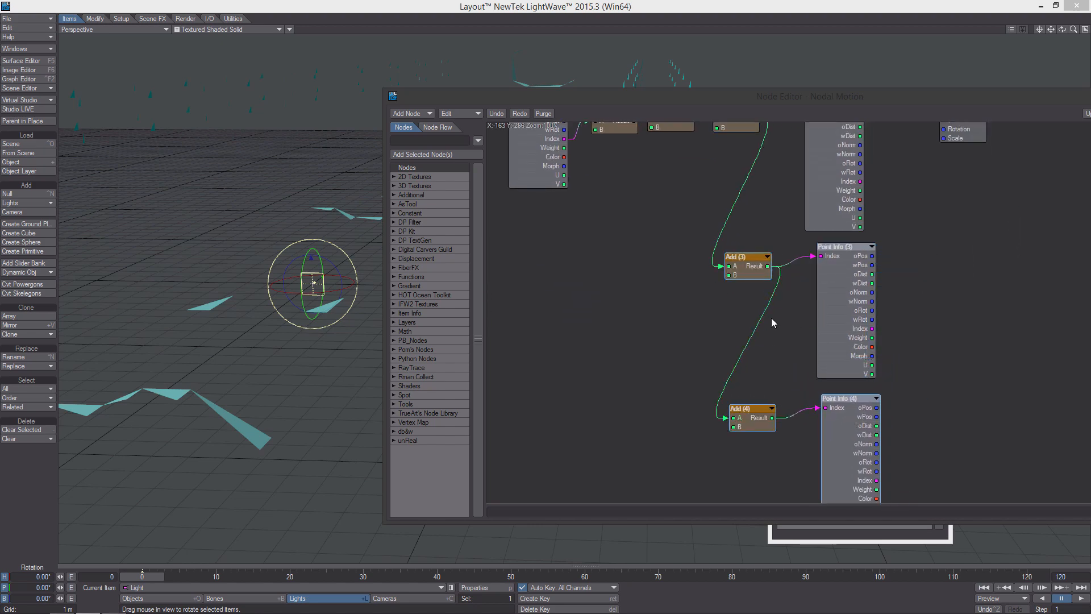
Step: Check the object, index offset and indexation mode settings of Point Info (3) and Point Info (4)
alt+drag(772, 323, 708, 343)
double_click(765, 300)
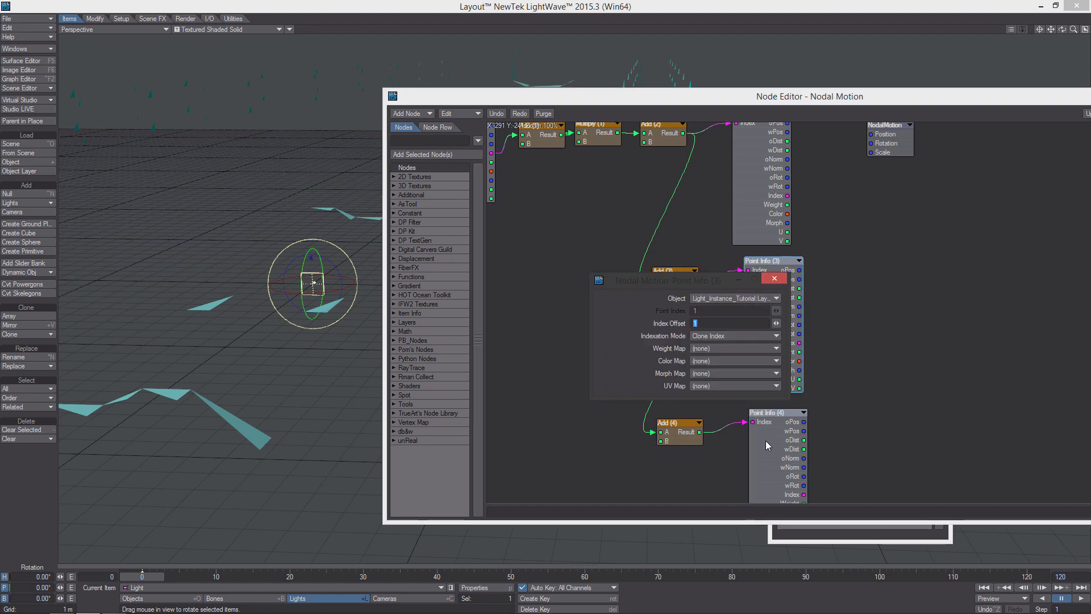
double_click(765, 441)
click(776, 283)
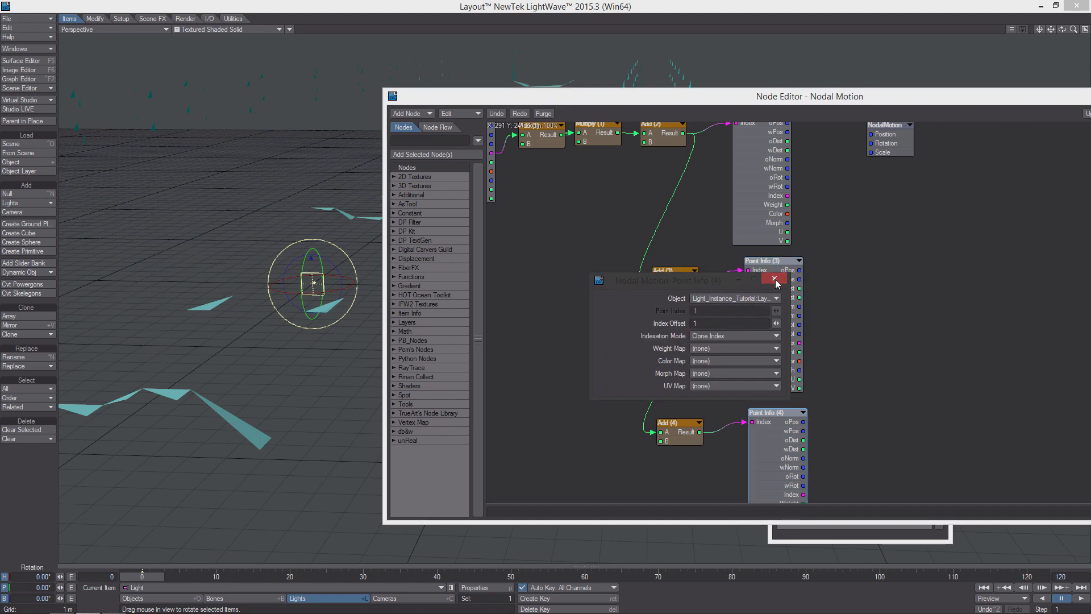
Step: Move NodalMotion farther from Point Info (2) and connect Point Info (2)'s oPos to NodalMotion's Position
alt+drag(855, 251, 790, 377)
drag(819, 265, 1035, 323)
alt+drag(719, 307, 778, 281)
drag(758, 270, 764, 231)
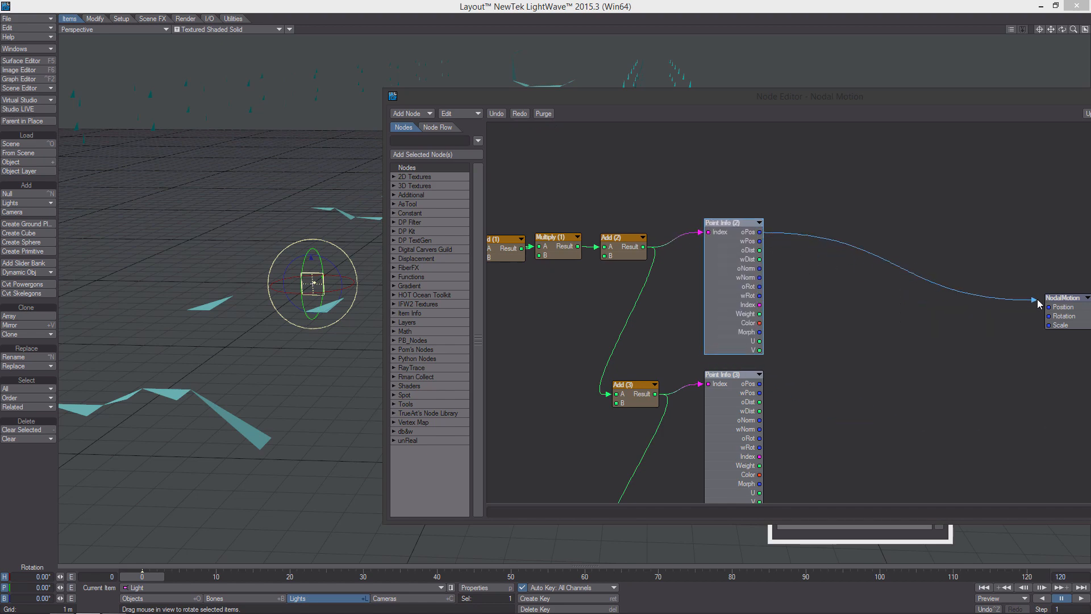
drag(1038, 304, 1049, 307)
Step: Center the perspective view on the light and set its display to Textured Shaded Solid Wireframe to inspect the light against the triangles
click(1039, 29)
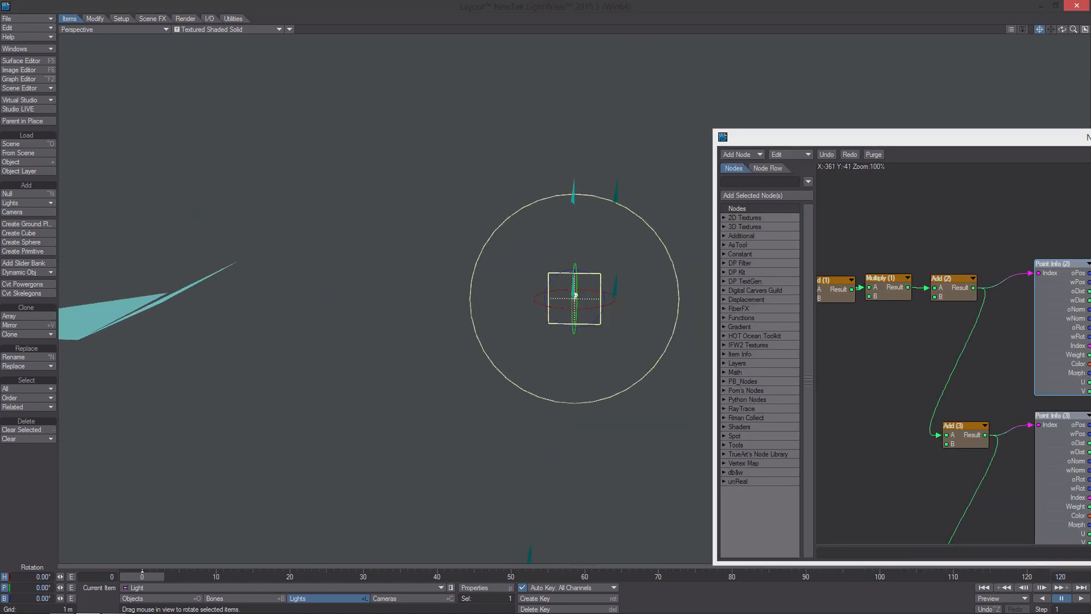
alt+drag(366, 143, 341, 143)
click(249, 30)
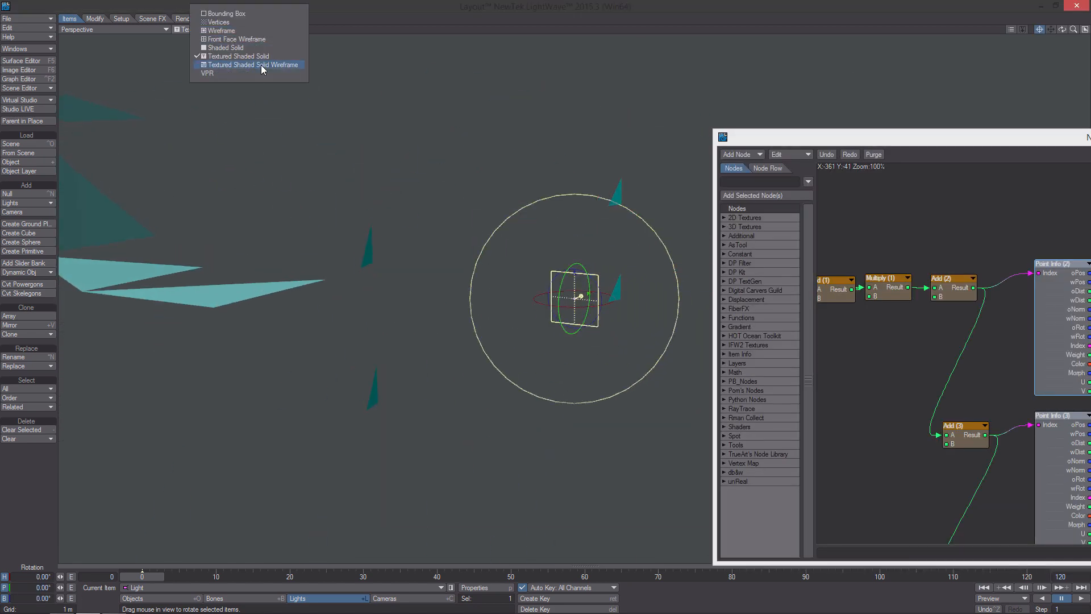
click(261, 69)
alt+drag(397, 199, 682, 234)
alt+drag(1025, 142, 1039, 112)
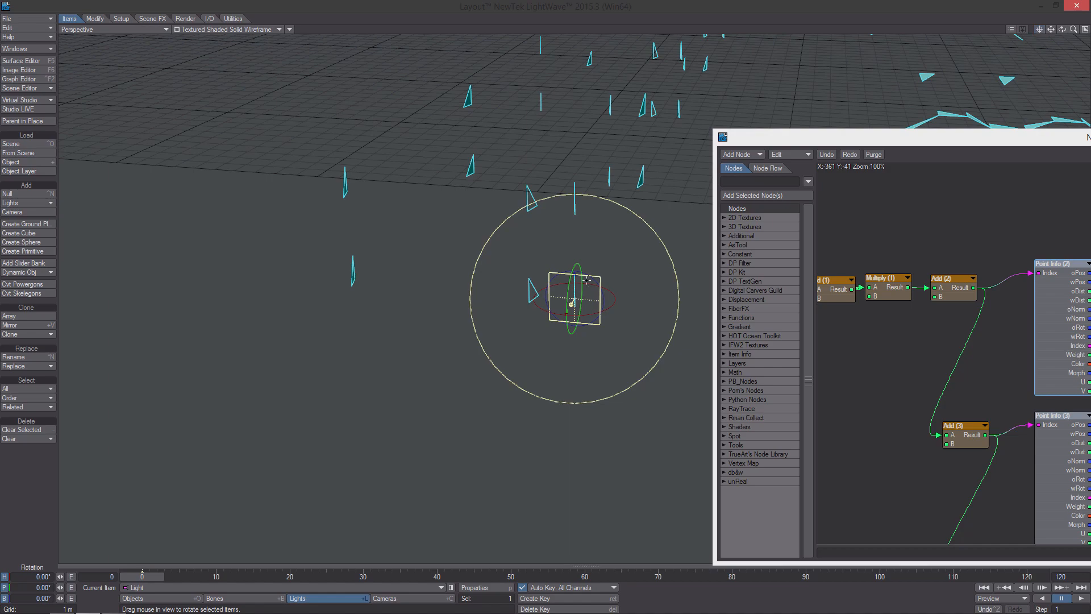
alt+drag(587, 280, 435, 297)
drag(875, 143, 658, 91)
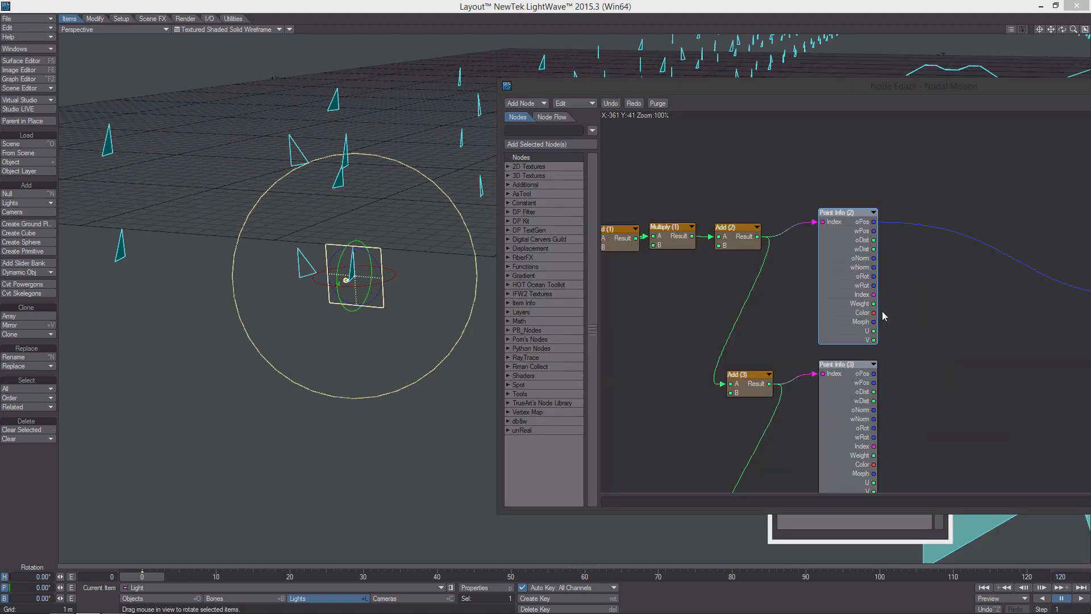
Step: Add a vector math Subtract node beside the Point Info nodes, duplicate it, and place the copy below
alt+drag(948, 362, 757, 323)
mouse_move(980, 251)
mouse_down()
mouse_move(1038, 212)
mouse_move(963, 264)
mouse_up()
right_click(819, 275)
mouse_move(866, 428)
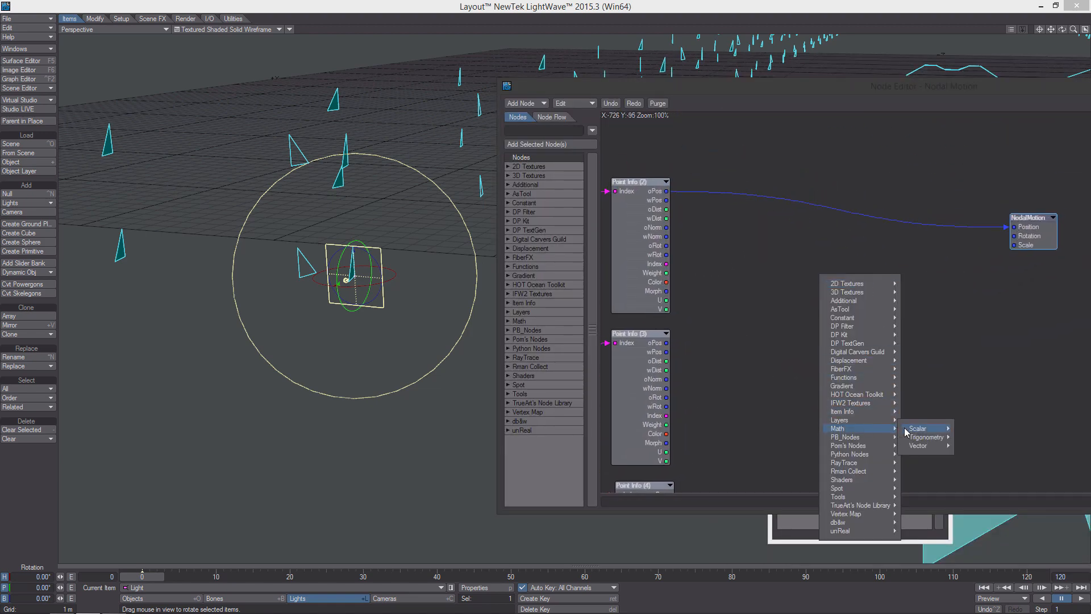
mouse_move(921, 445)
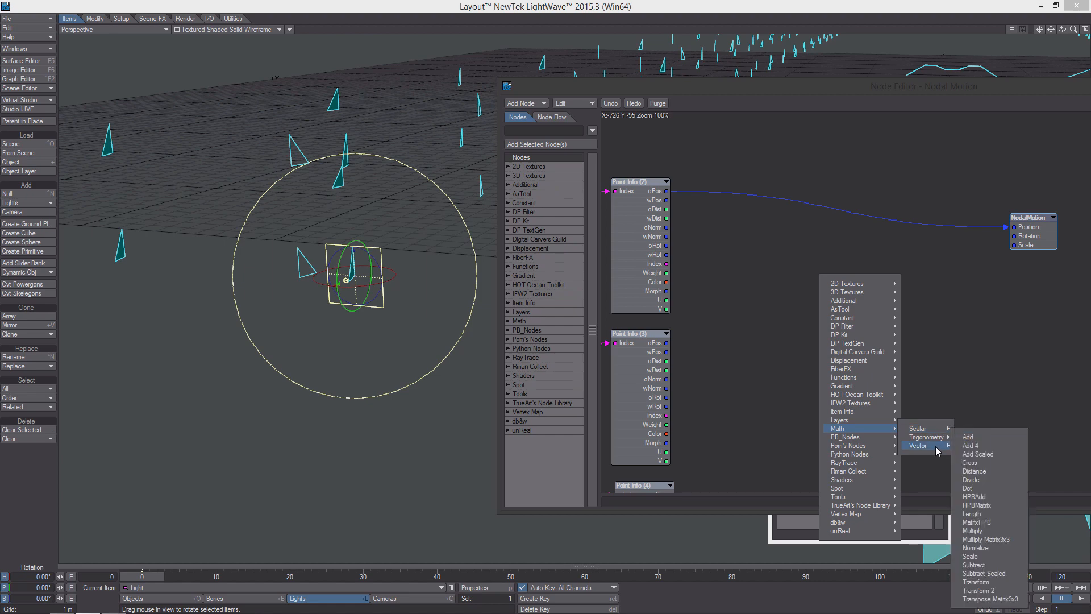
click(994, 565)
drag(973, 304, 833, 270)
key(ctrl+c)
key(ctrl+v)
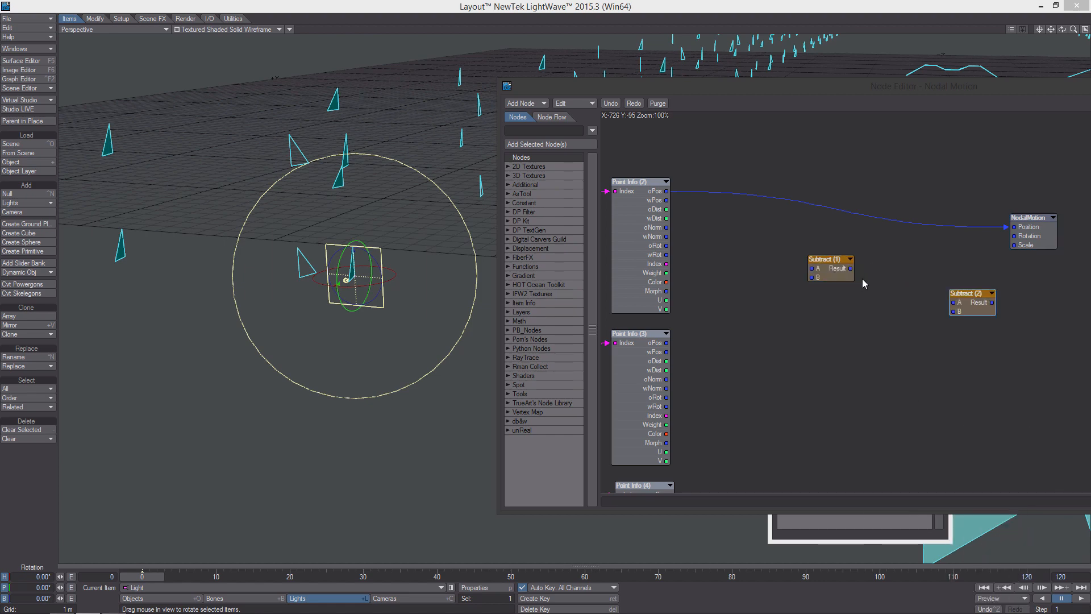
drag(962, 299, 772, 451)
middle_drag(773, 451, 796, 397)
Step: Connect Point Info (2)'s oPos to both Subtract nodes' A, and oPos of Point Info (3) and (4) to B of Subtract (1) and (2)
drag(690, 137, 835, 214)
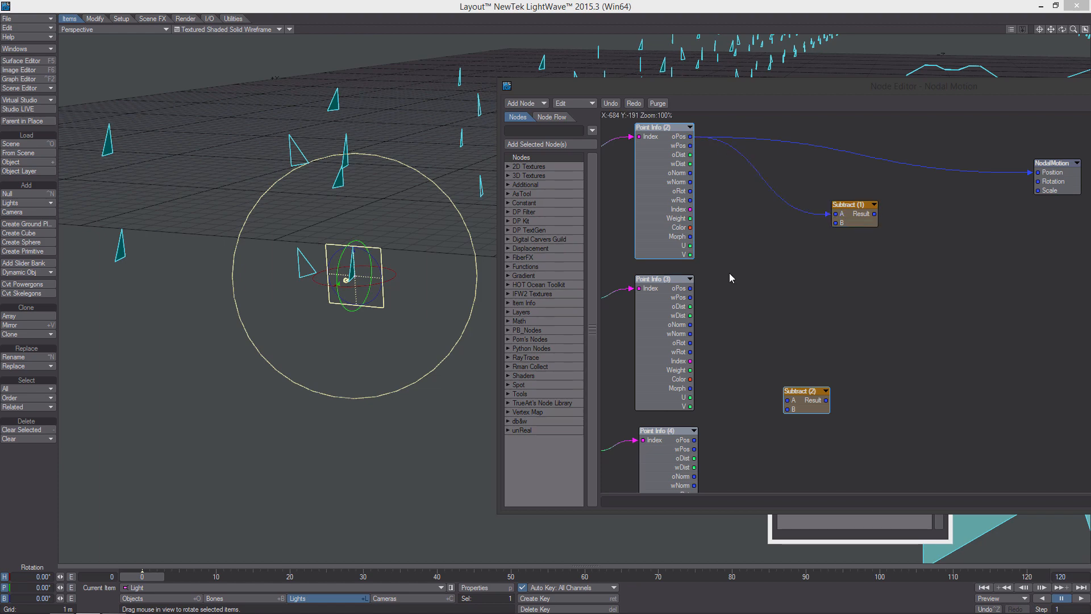
drag(691, 288, 834, 222)
drag(691, 137, 788, 400)
drag(693, 440, 800, 409)
middle_drag(802, 400, 737, 406)
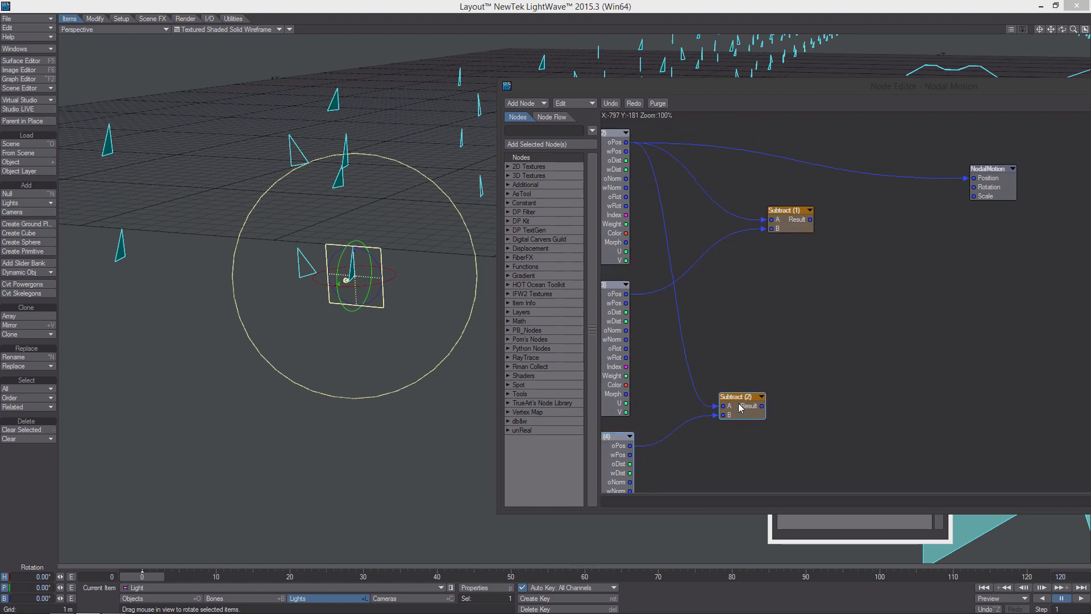
drag(738, 405, 794, 380)
Step: Add a vector math Cross node and place it just beyond the two Subtract nodes
right_click(858, 271)
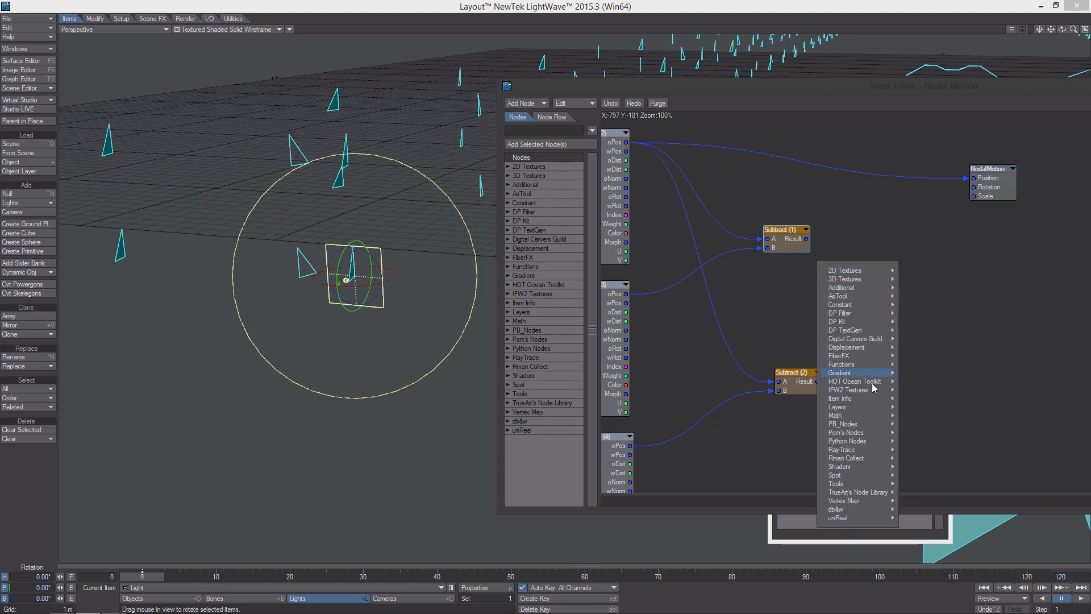
mouse_move(858, 416)
mouse_move(922, 433)
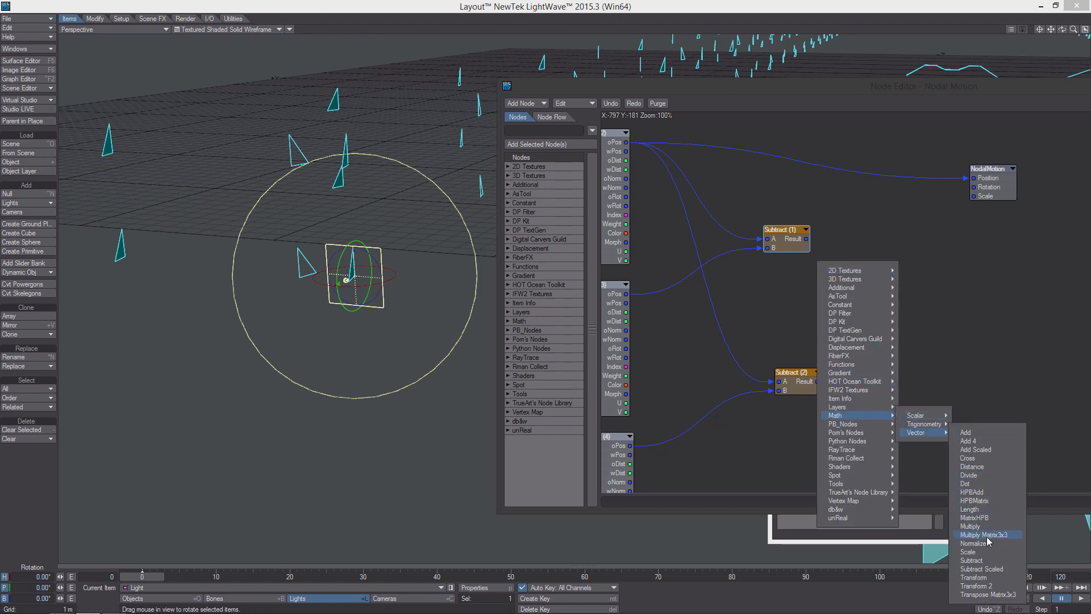
click(990, 457)
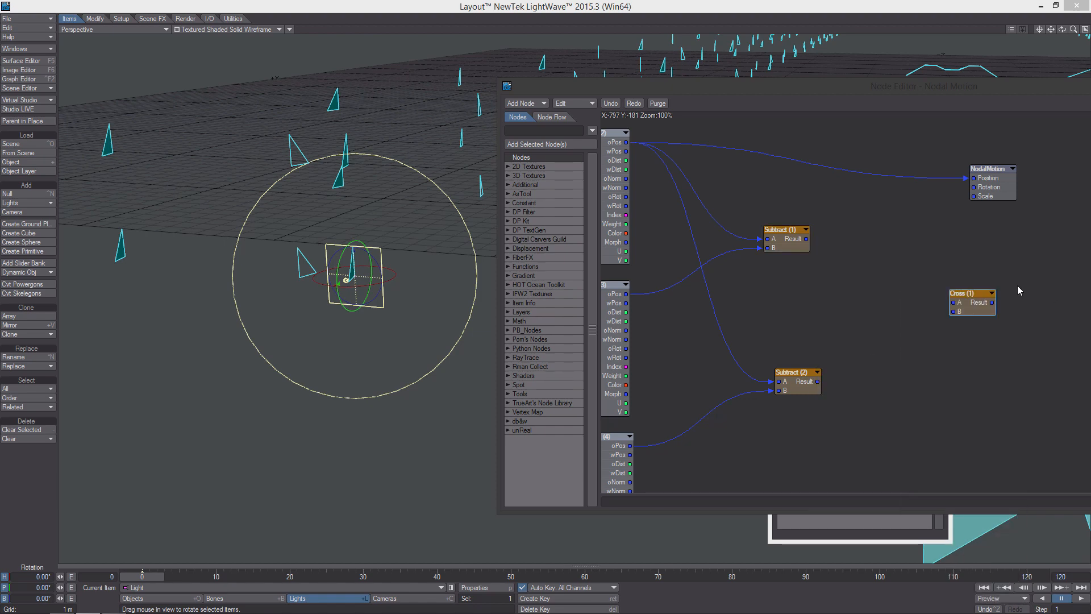
drag(973, 294, 877, 304)
Step: Add a vector math MatrixHPB node next to the Cross (1) node
right_click(806, 292)
mouse_move(821, 439)
mouse_move(881, 455)
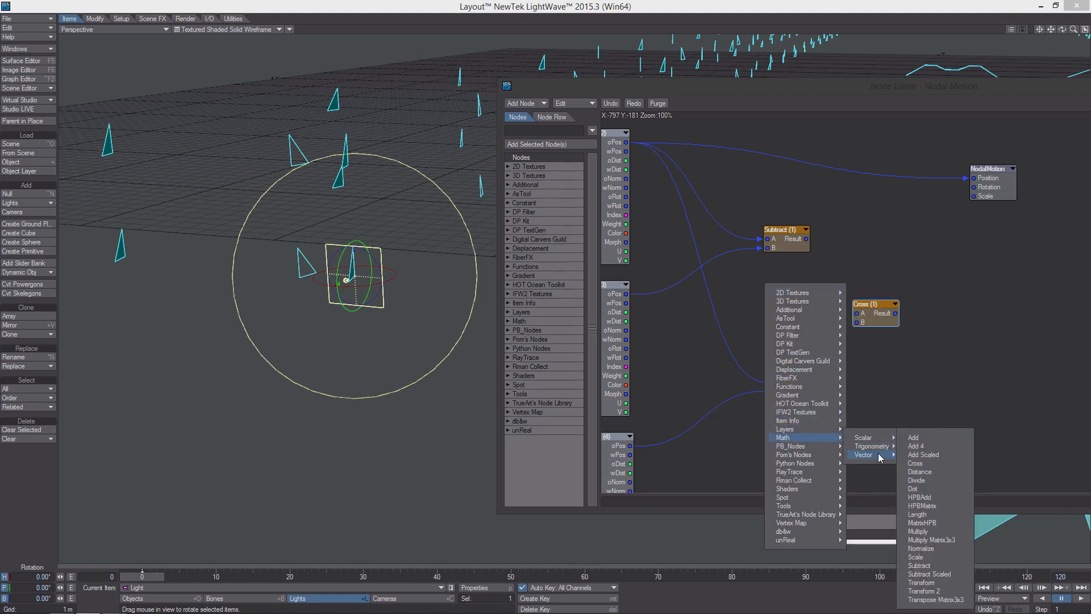
click(943, 523)
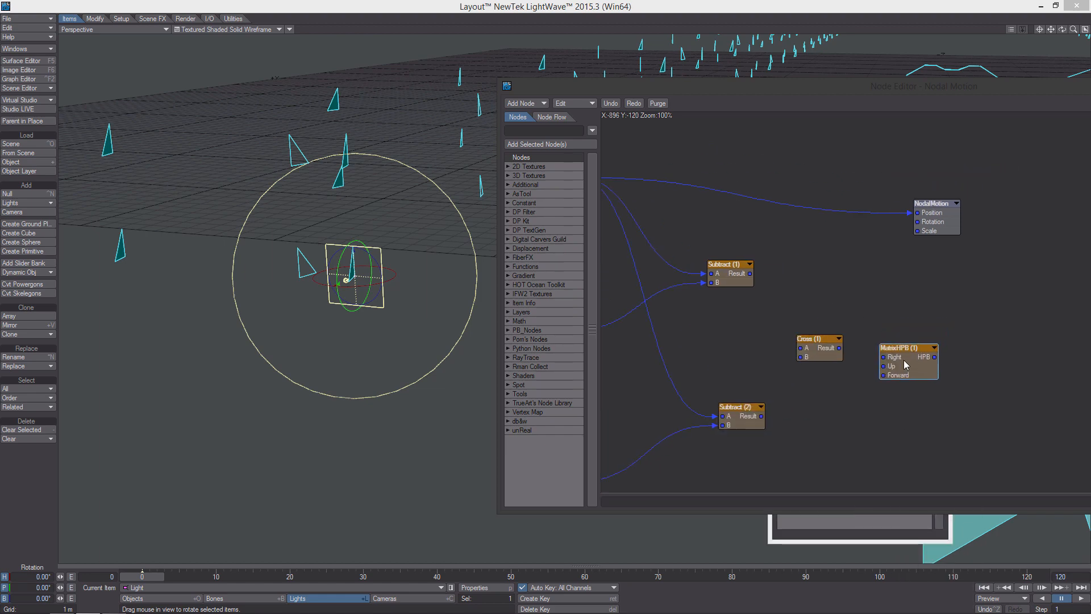
middle_drag(887, 281, 944, 269)
Step: Connect the Results of Subtract (1) and Subtract (2) to A and B of Cross (1)
drag(712, 88, 609, 72)
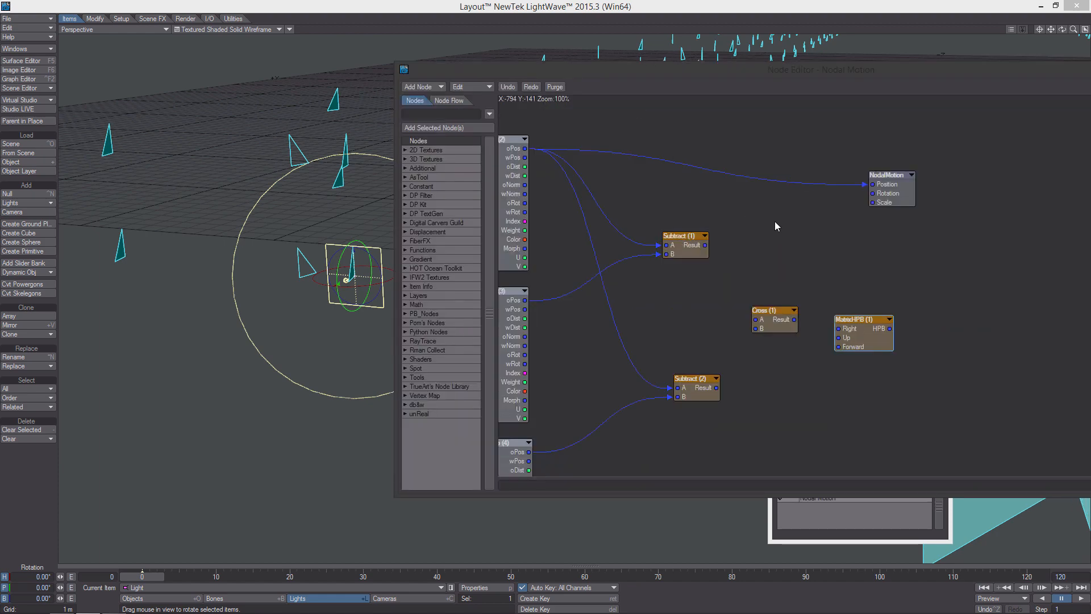
drag(743, 248, 786, 324)
drag(755, 392, 795, 333)
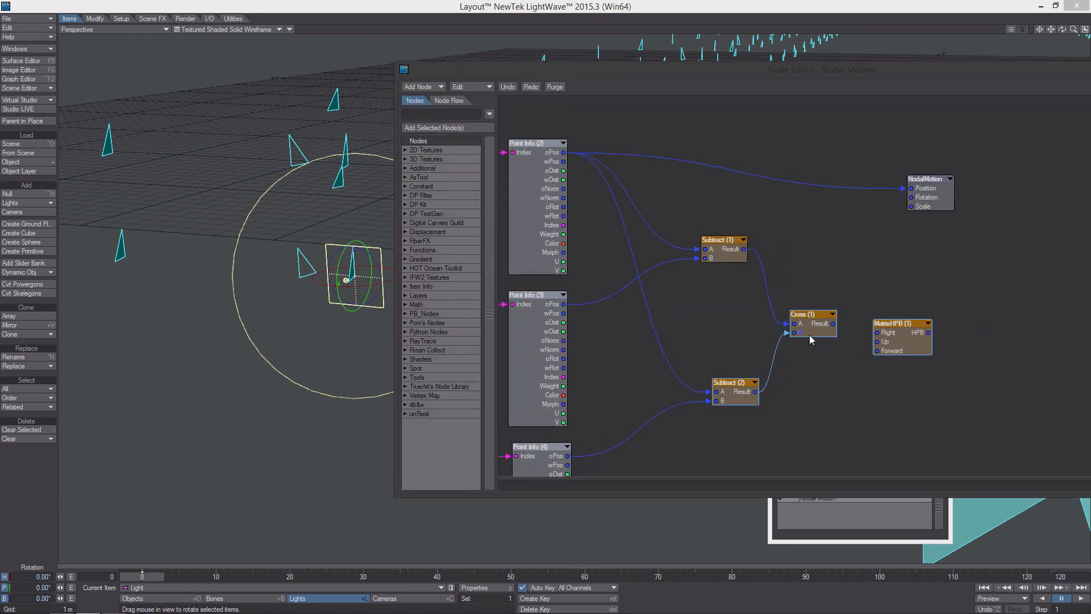
middle_drag(822, 318, 918, 325)
Step: Connect Subtract (2), Subtract (1) and Cross (1) to MatrixHPB (1)'s Right, Up and Forward, and its HPB to NodalMotion's Rotation
middle_drag(628, 295, 604, 312)
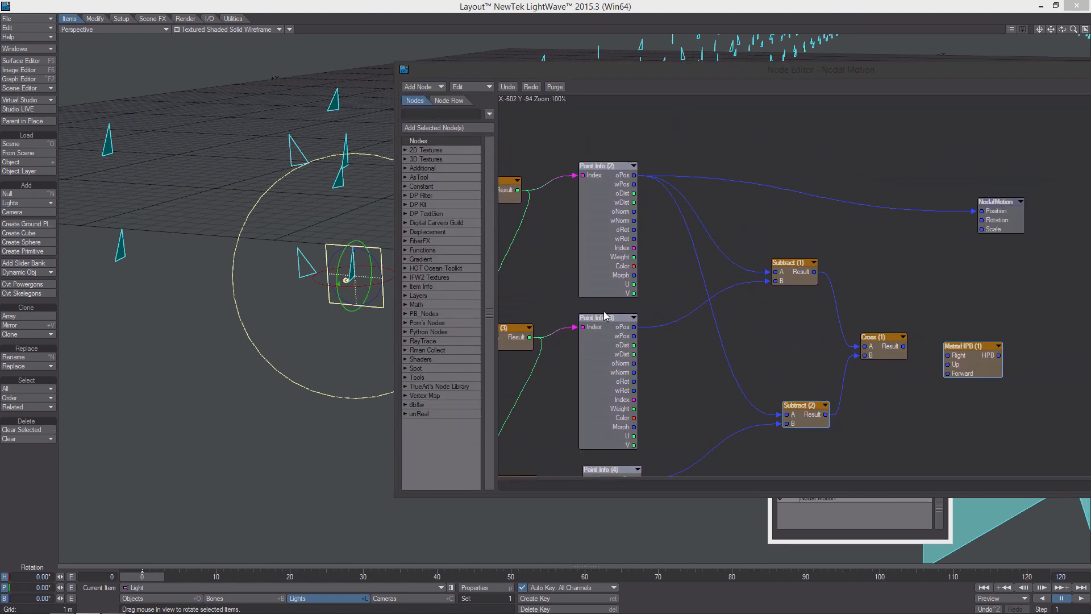
middle_drag(858, 311, 761, 321)
drag(808, 357, 862, 381)
drag(728, 430, 908, 234)
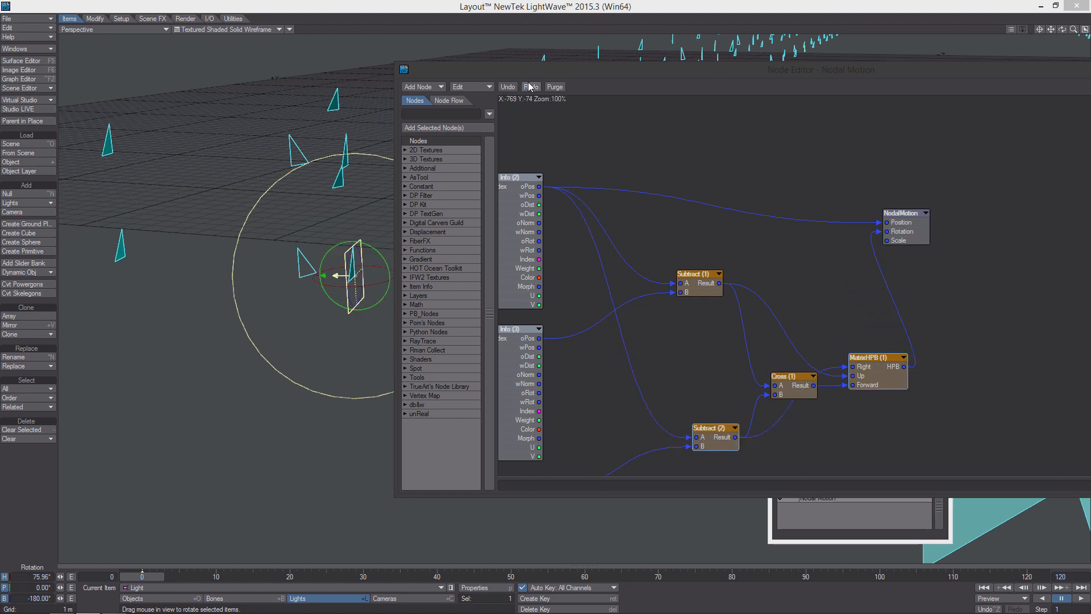
Step: Swap the Cross (1) inputs so Subtract (2) feeds A and Subtract (1) feeds B, checking the light's direction
drag(567, 69, 622, 65)
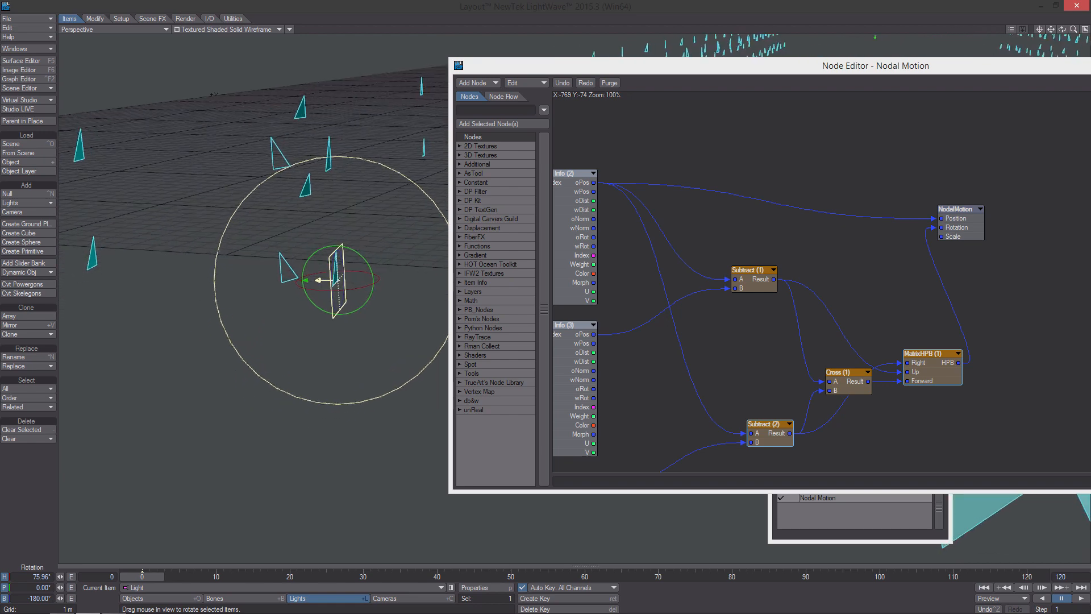
mouse_move(825, 392)
mouse_down()
mouse_move(829, 381)
mouse_move(837, 391)
mouse_up()
mouse_move(325, 243)
alt+mouse_down()
mouse_move(369, 230)
mouse_move(339, 227)
alt+mouse_up()
alt+drag(682, 261, 649, 185)
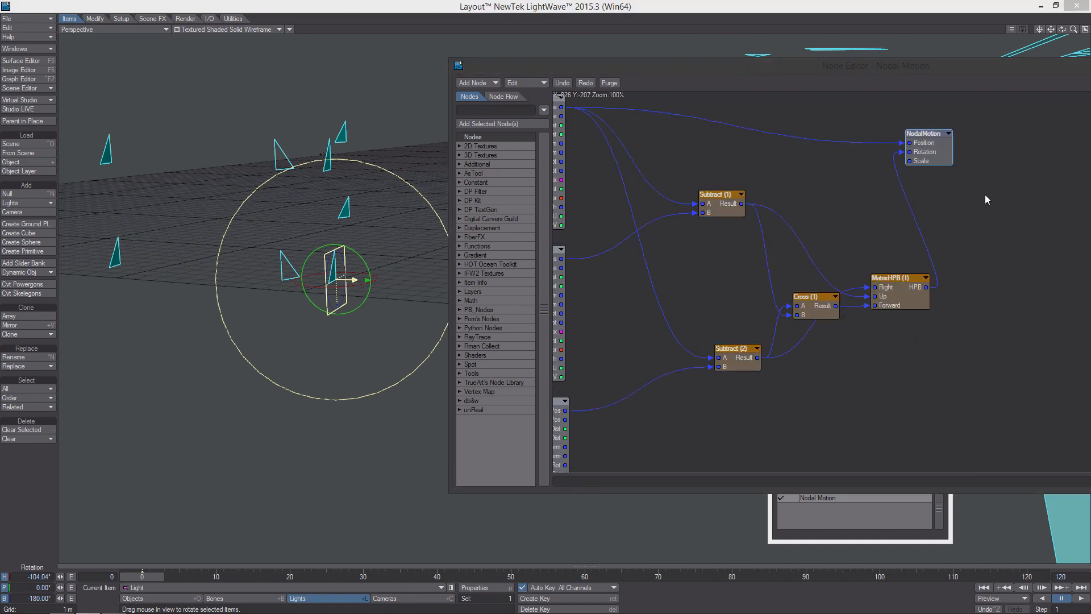
Step: Rearrange the NodalMotion, Cross (1), MatrixHPB (1) and Subtract (2) nodes into a clearer layout
drag(985, 195, 1012, 209)
drag(809, 309, 789, 295)
drag(881, 297, 903, 277)
alt+drag(775, 333, 757, 292)
drag(715, 314, 694, 312)
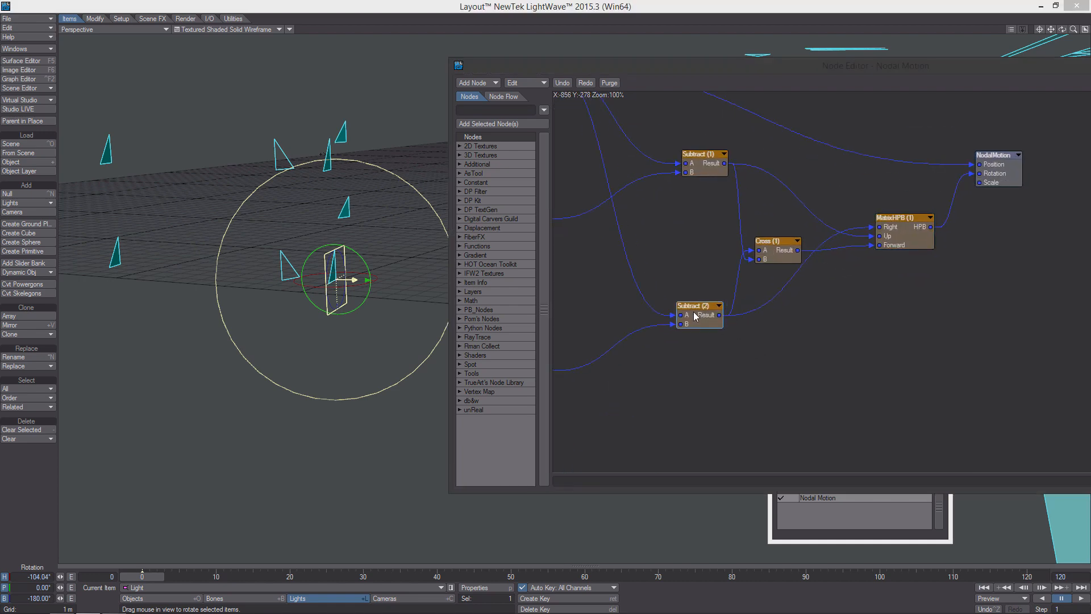
Step: Add a vector math Length node and place it beside Subtract (1)
right_click(783, 320)
mouse_move(789, 463)
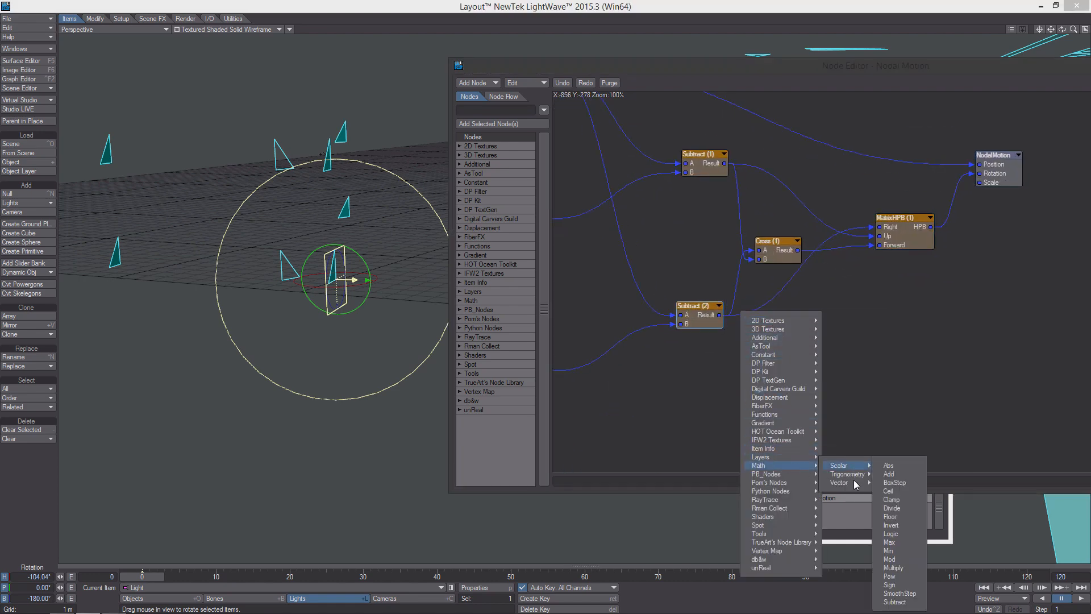
mouse_move(856, 483)
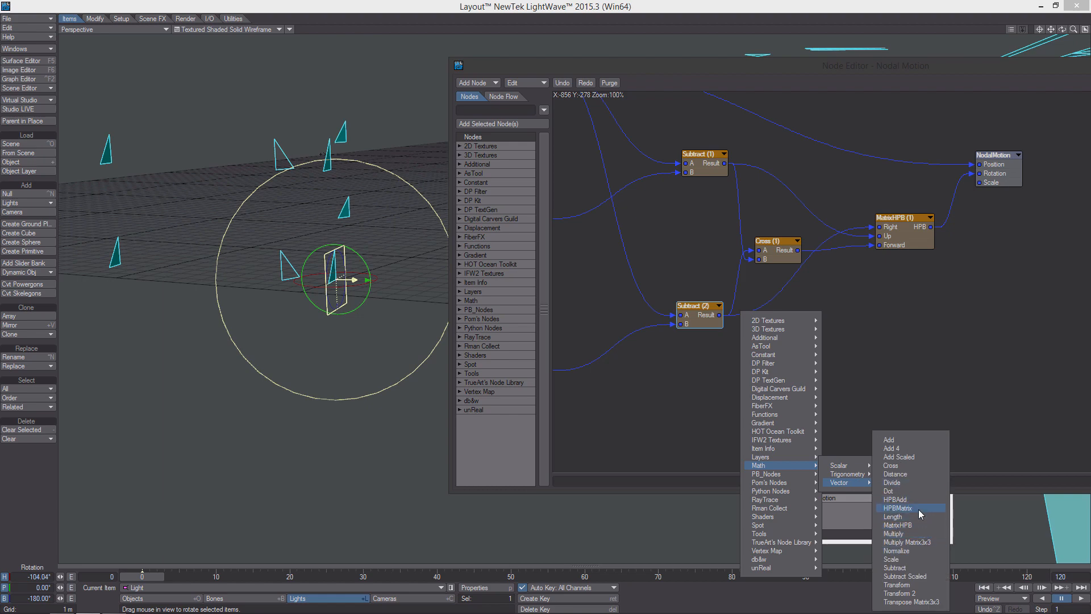
middle_drag(830, 410, 813, 440)
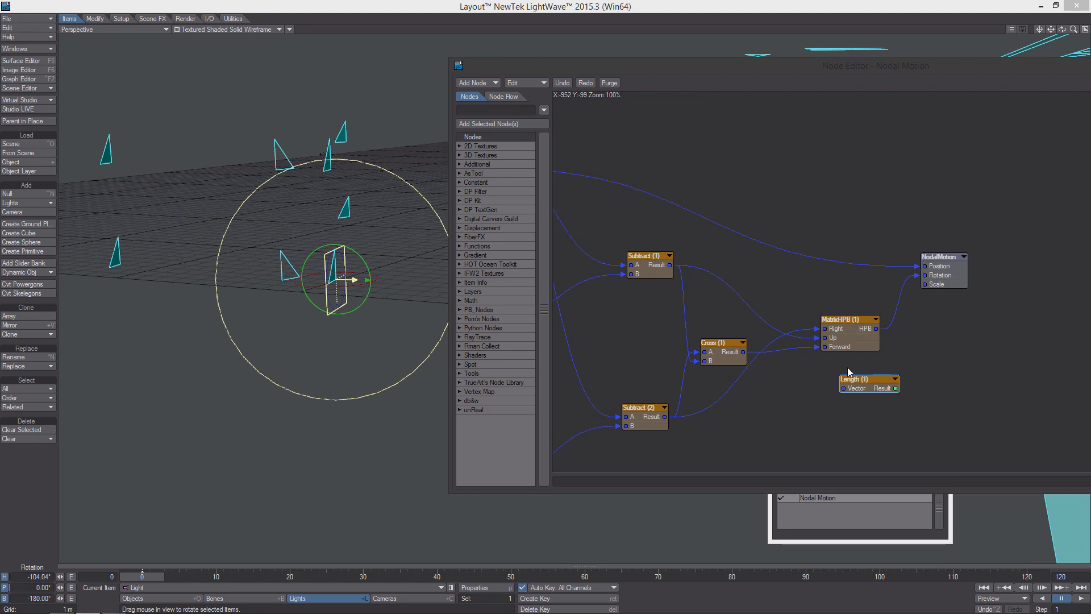
drag(870, 377, 751, 257)
middle_drag(751, 257, 772, 223)
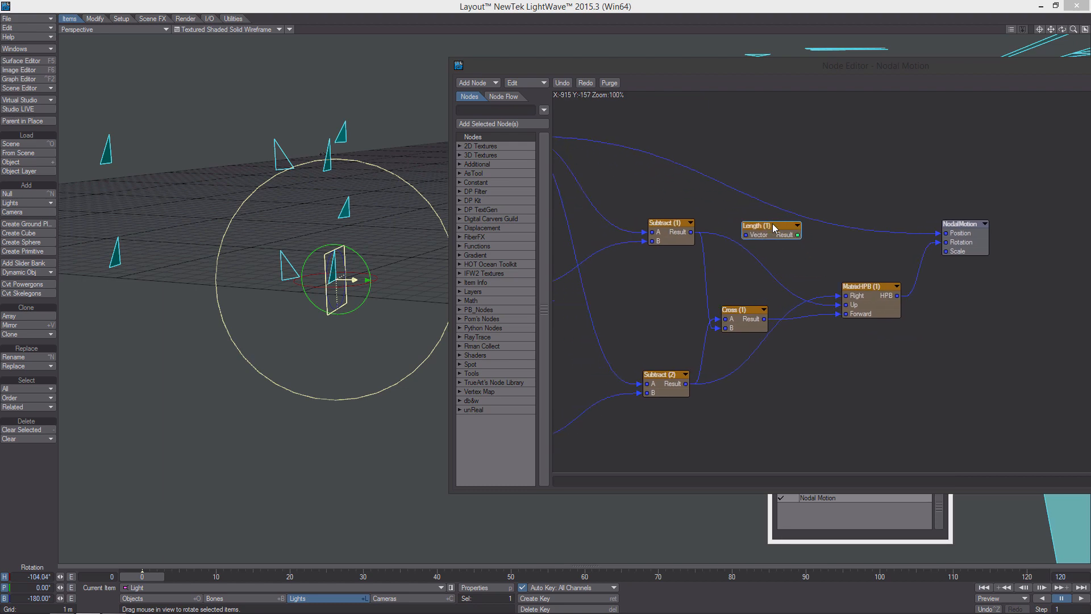
Step: Add a Make Vector node below MatrixHPB (1), check its X, Y and Z values, and move NodalMotion farther out
right_click(801, 262)
mouse_move(833, 480)
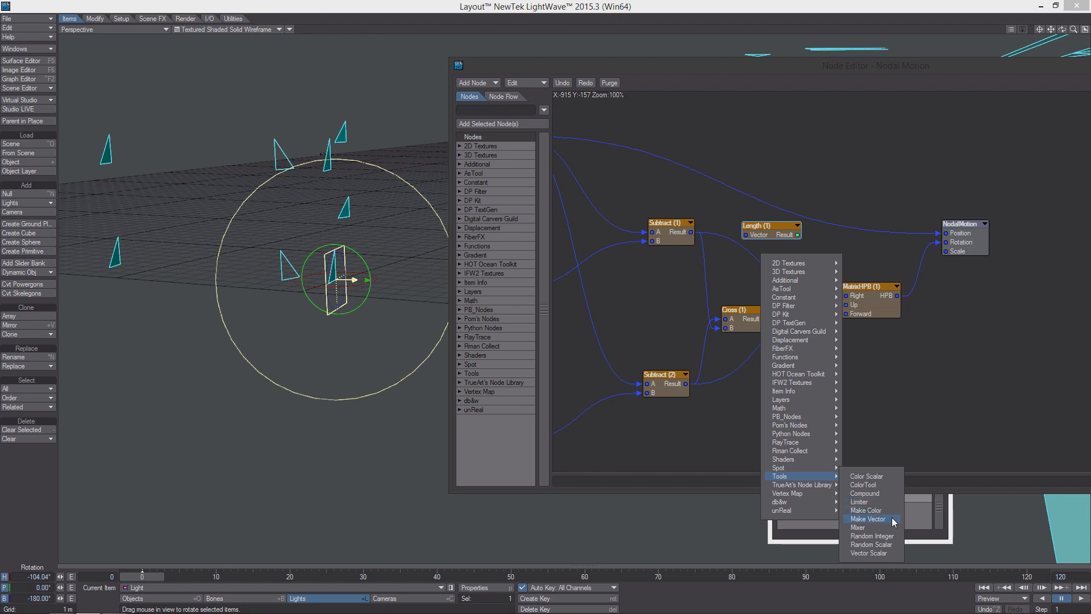
click(892, 518)
drag(918, 295, 923, 423)
double_click(923, 423)
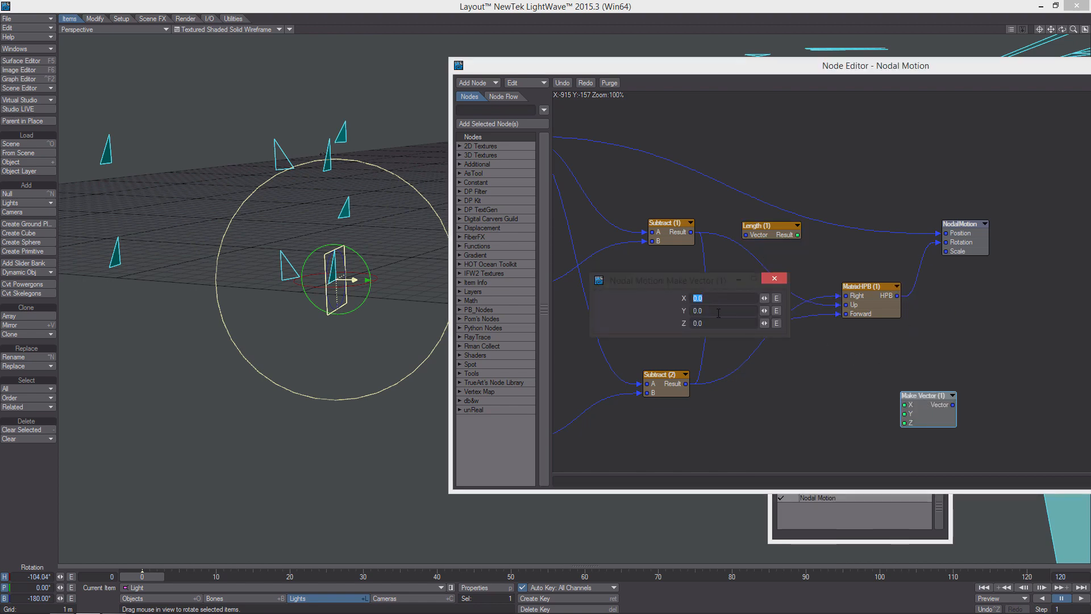
click(773, 278)
middle_drag(940, 258, 896, 241)
drag(911, 208, 941, 212)
middle_drag(854, 327, 897, 350)
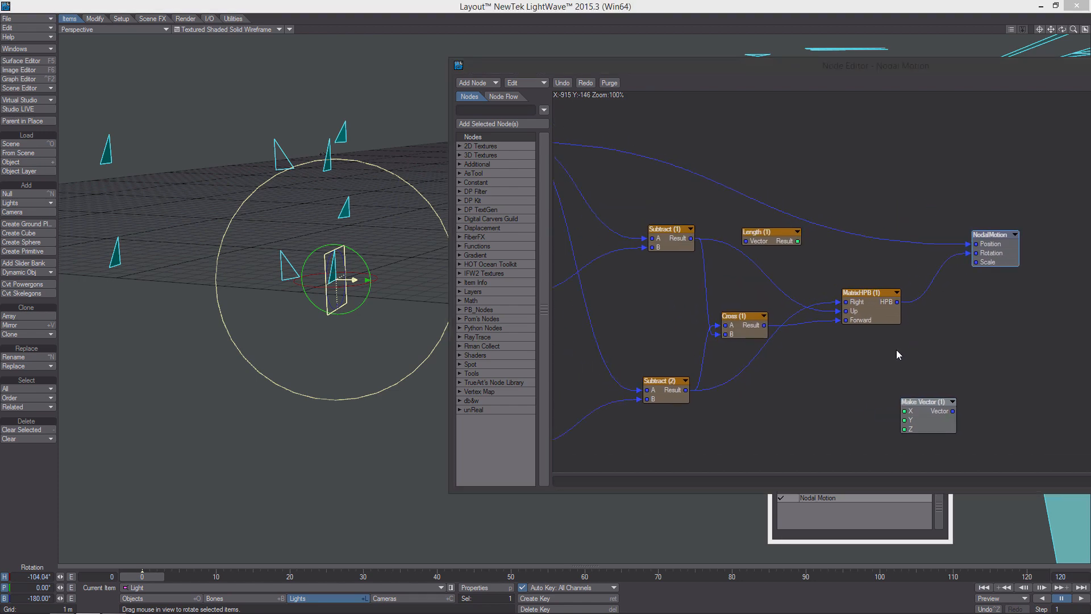
Step: Duplicate the Length node beside Subtract (2), then wire Subtract (1) into Length (1) and Subtract (2) into Length (2)
drag(907, 405, 913, 390)
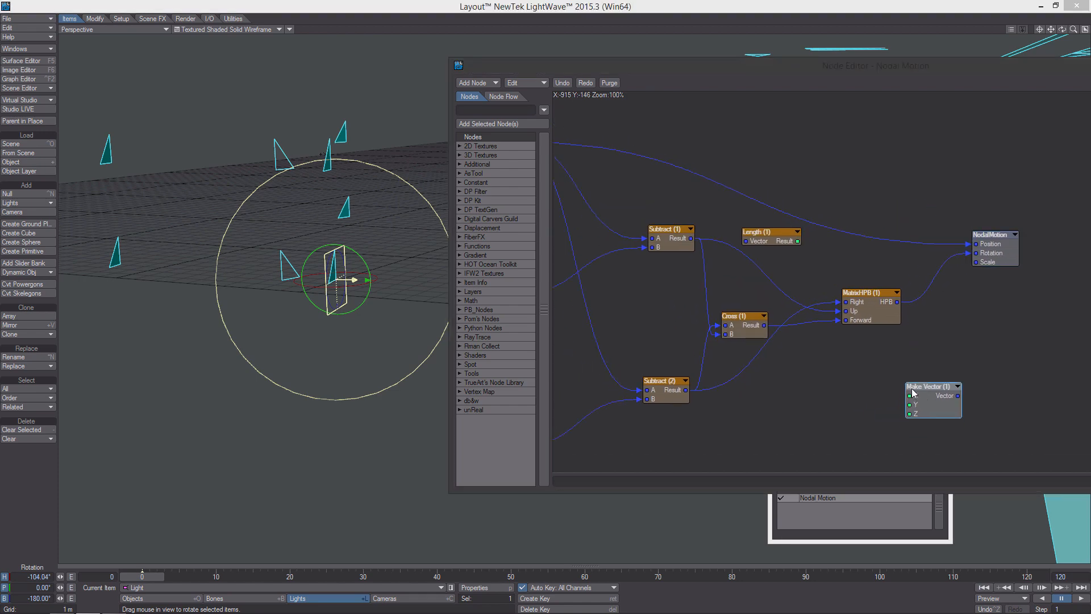
middle_drag(775, 234, 780, 234)
click(781, 234)
key(ctrl+c)
key(ctrl+v)
drag(916, 286, 809, 400)
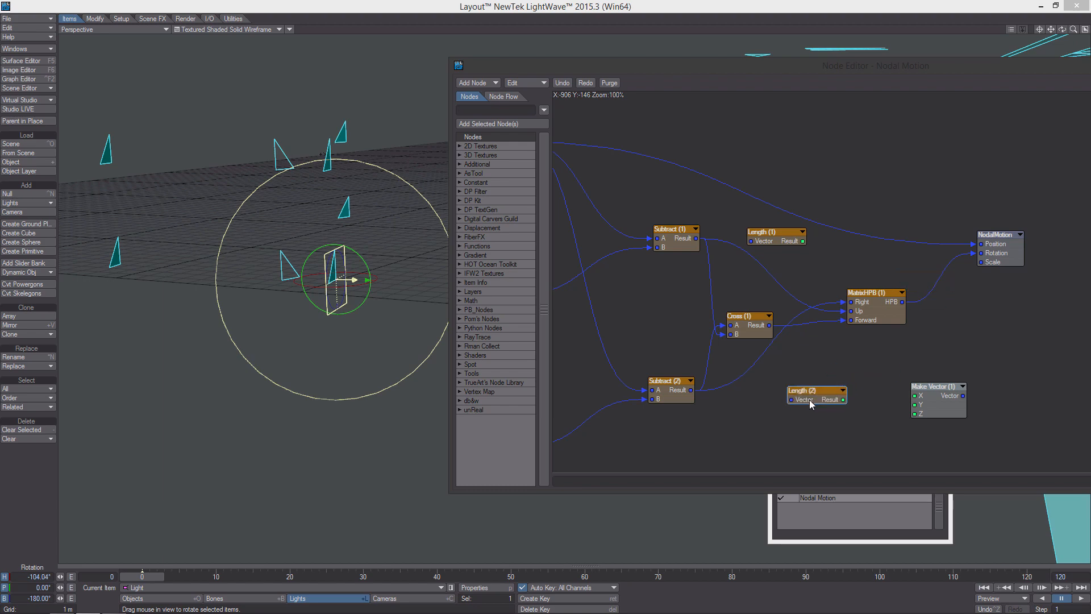
drag(694, 390, 783, 404)
drag(695, 238, 751, 241)
Step: Wire Length (2) to X and Length (1) to Y of Make Vector (1), and feed its vector into NodalMotion's Scale
middle_drag(768, 234, 734, 222)
click(908, 389)
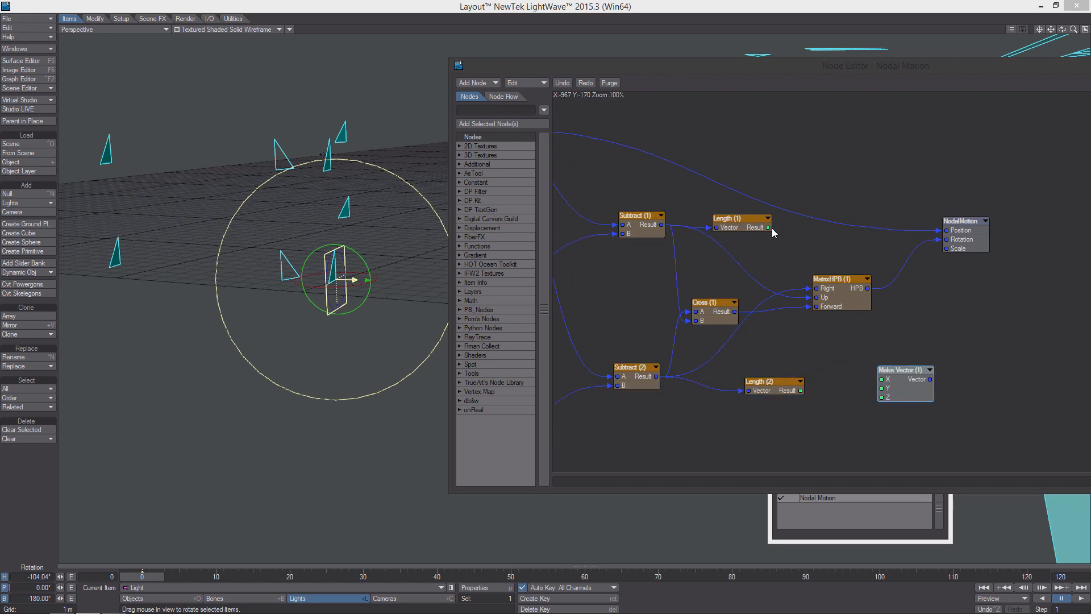
drag(769, 227, 881, 379)
drag(800, 390, 945, 248)
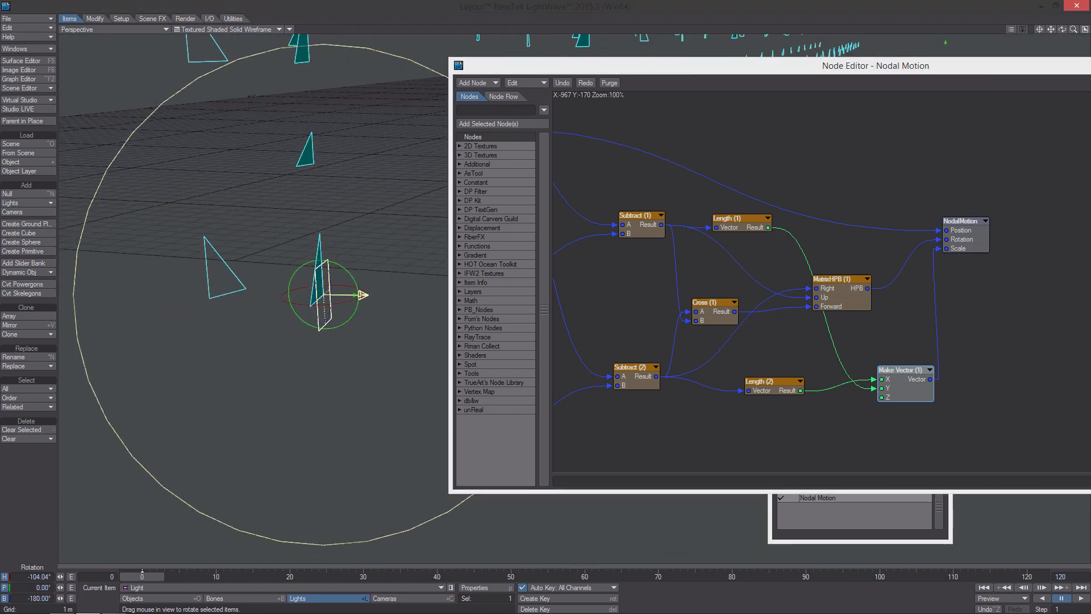
Step: Rearrange the NodalMotion, MatrixHPB (1) and Make Vector (1) nodes into a clearer layout and check the scaled light in the viewport
drag(961, 238, 1000, 289)
drag(854, 304, 875, 302)
middle_drag(875, 302, 907, 329)
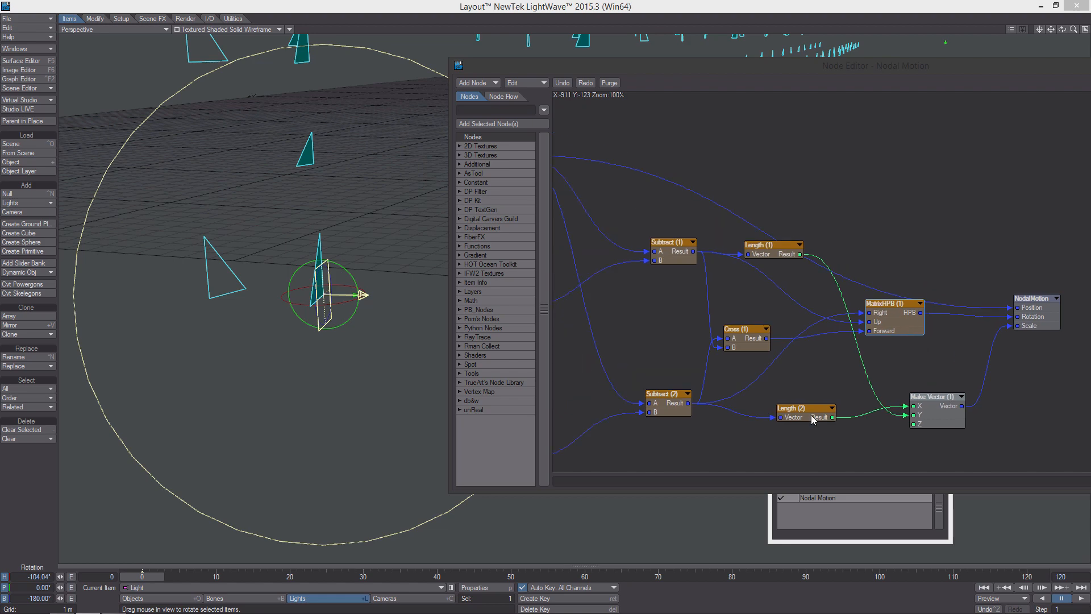
drag(932, 396, 932, 379)
alt+drag(390, 290, 366, 284)
Step: Add a vector math Add 4 node above the network and connect the first point's oPos output to its Vec 1
middle_drag(816, 245, 848, 279)
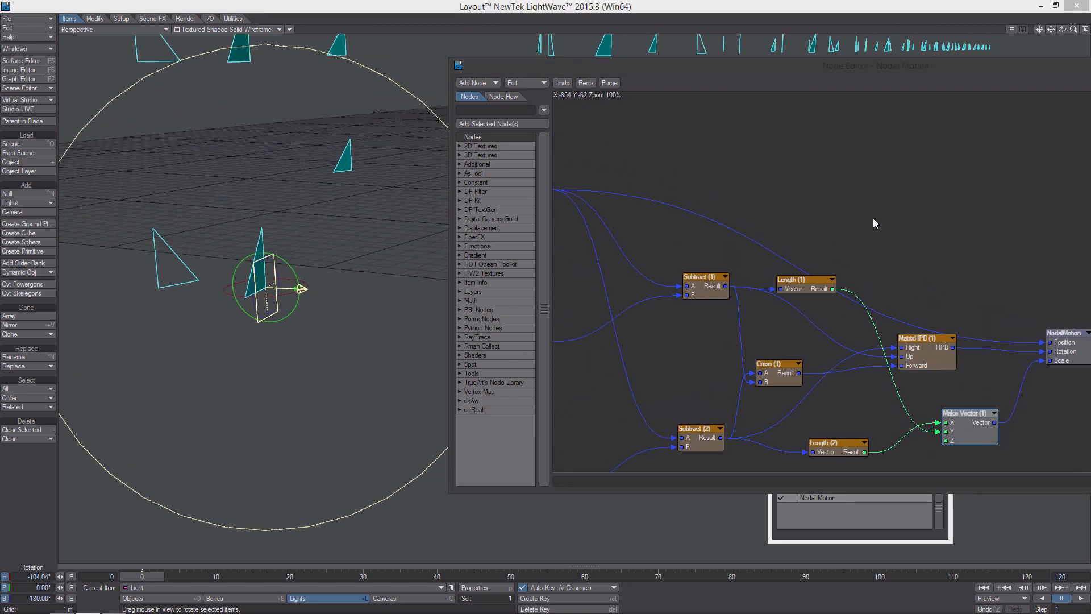
right_click(804, 164)
mouse_move(830, 315)
mouse_move(908, 334)
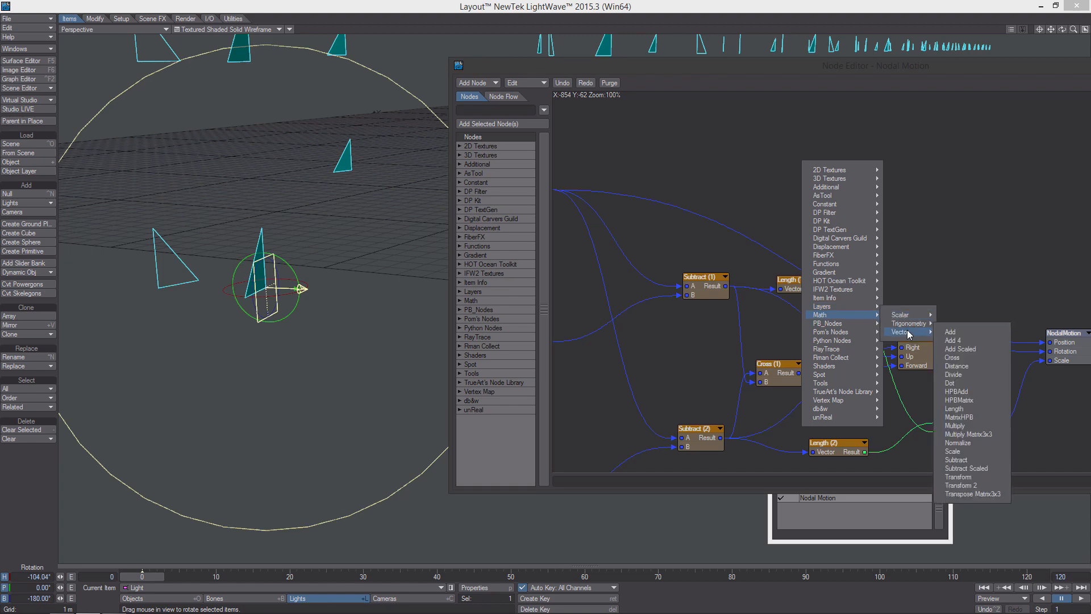
mouse_move(985, 611)
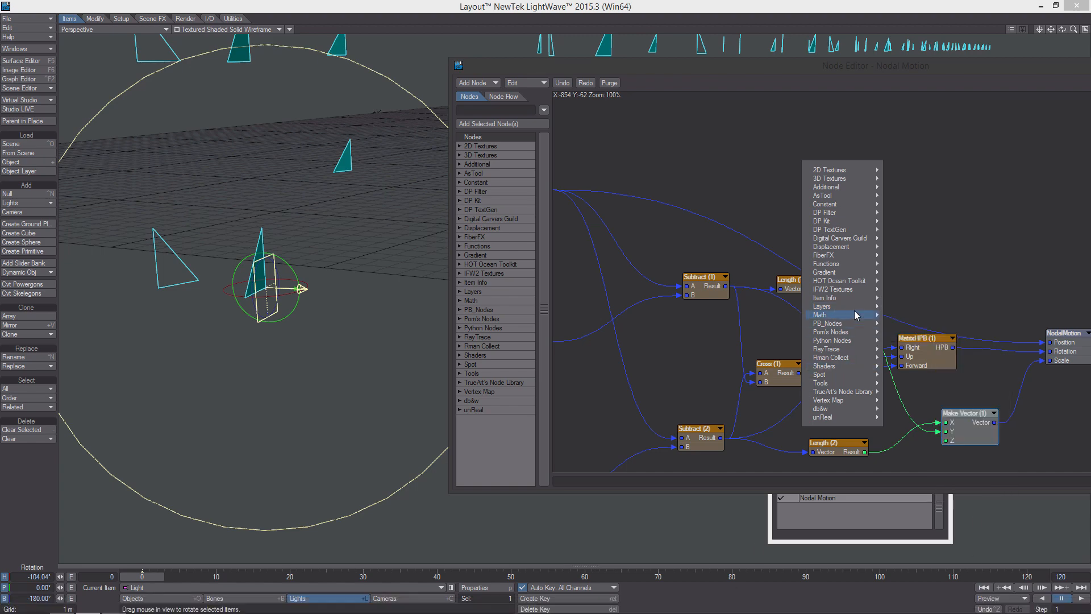
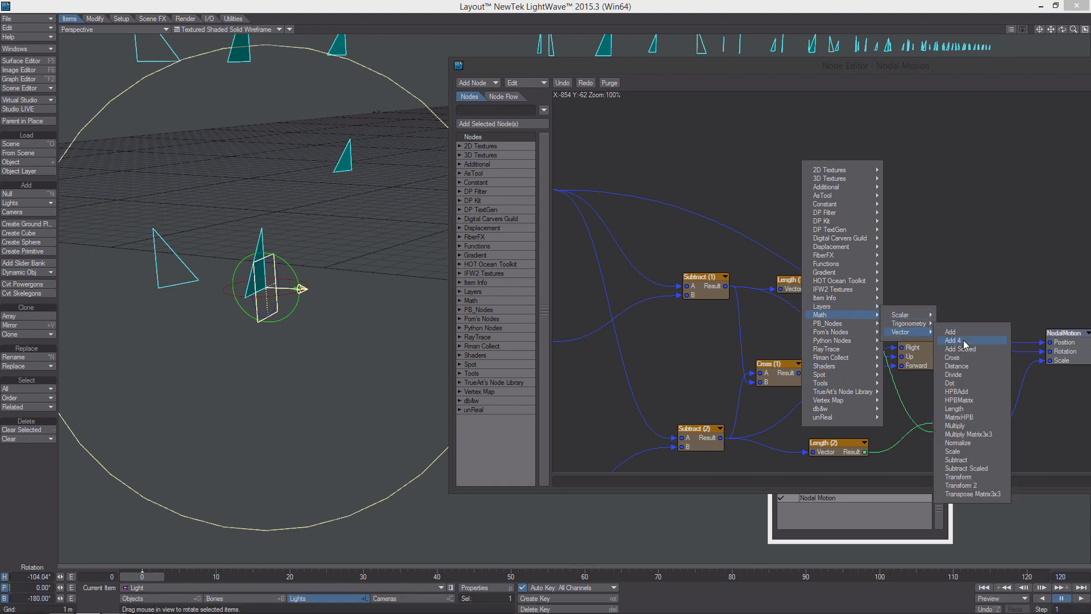
click(964, 341)
middle_drag(954, 270, 902, 277)
drag(859, 298, 917, 242)
middle_drag(917, 241, 977, 252)
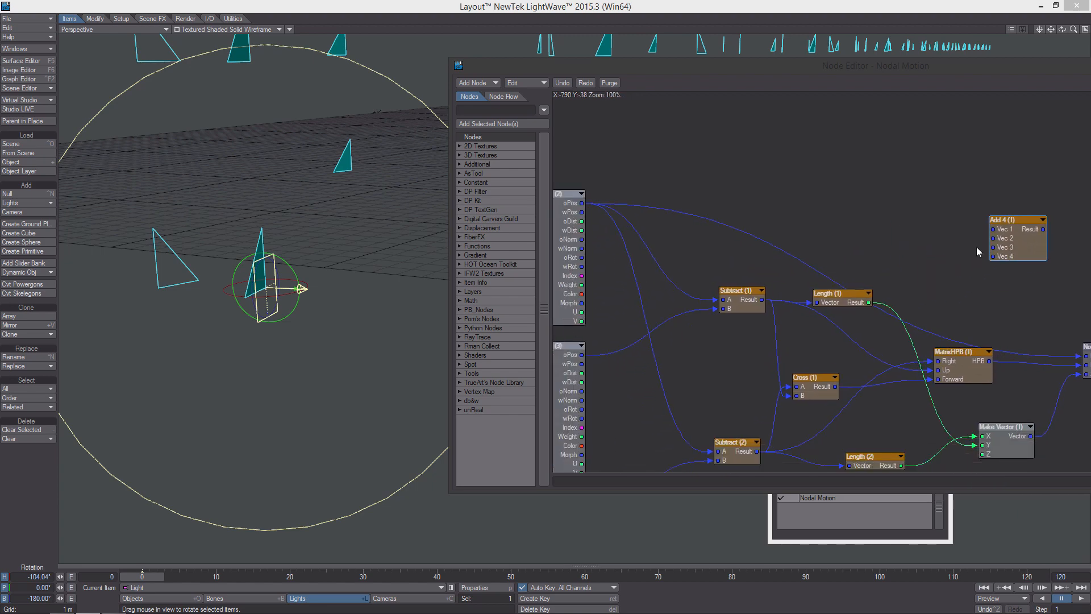
drag(581, 204, 995, 228)
middle_drag(1002, 225, 851, 194)
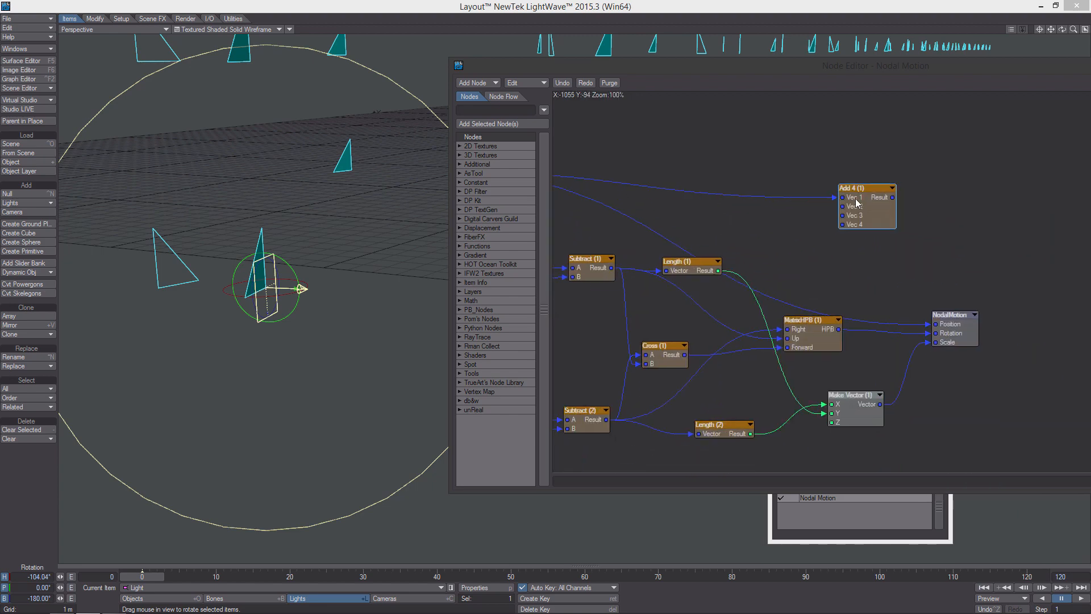
drag(860, 199, 934, 172)
Step: Add a vector math Scale node near Add 4 (1) and feed the Subtract (1) result into its Vector input
right_click(833, 197)
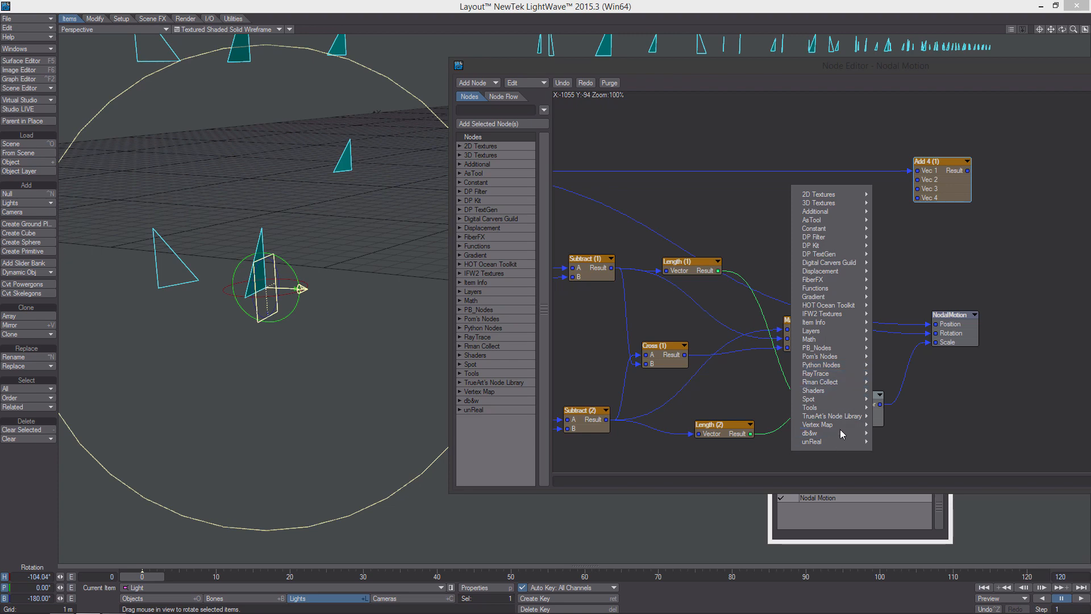
mouse_move(858, 340)
mouse_move(904, 357)
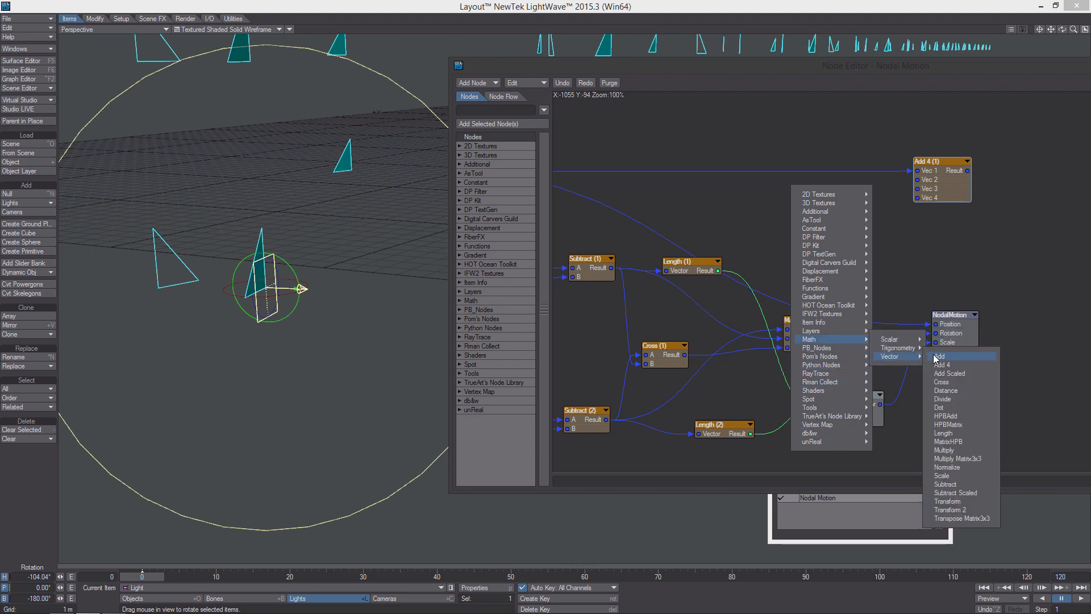
click(965, 475)
drag(929, 287, 855, 262)
middle_drag(856, 261, 953, 257)
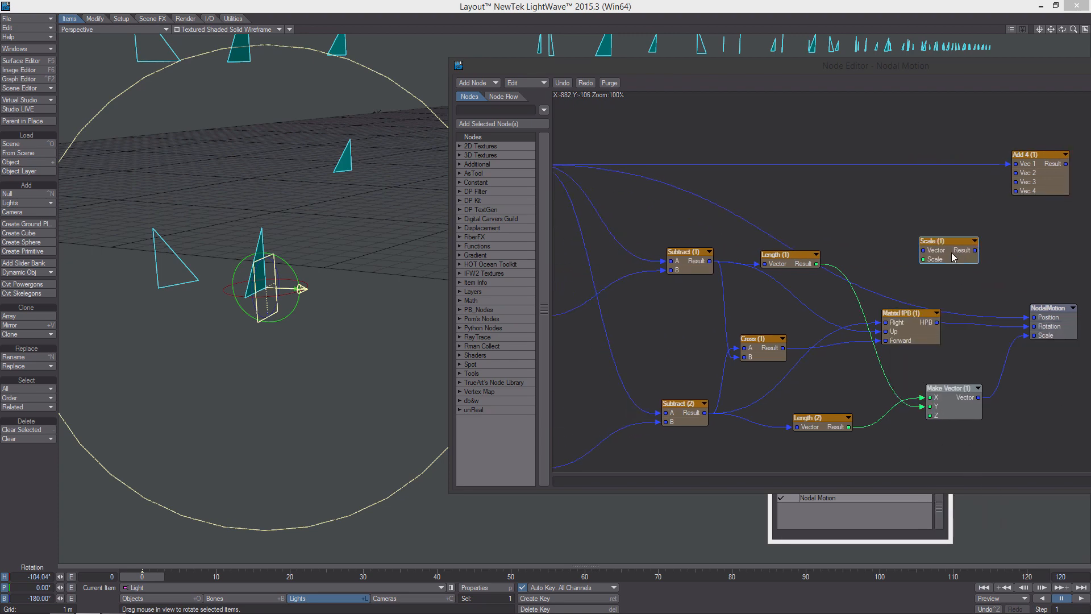
drag(712, 265, 923, 250)
drag(941, 251, 924, 219)
Step: Duplicate the Scale node below Length (2) and feed the Subtract (2) result into its Vector input
key(ctrl+v)
drag(929, 274, 916, 450)
middle_drag(916, 450, 874, 395)
drag(662, 357, 848, 391)
drag(866, 391, 853, 409)
mouse_move(880, 362)
middle_down()
mouse_move(867, 389)
mouse_move(874, 381)
middle_up()
Step: Set Scale (1) to -50%, wire it into Vec 2 of Add 4 (1), and connect the sum to NodalMotion's Position
double_click(879, 180)
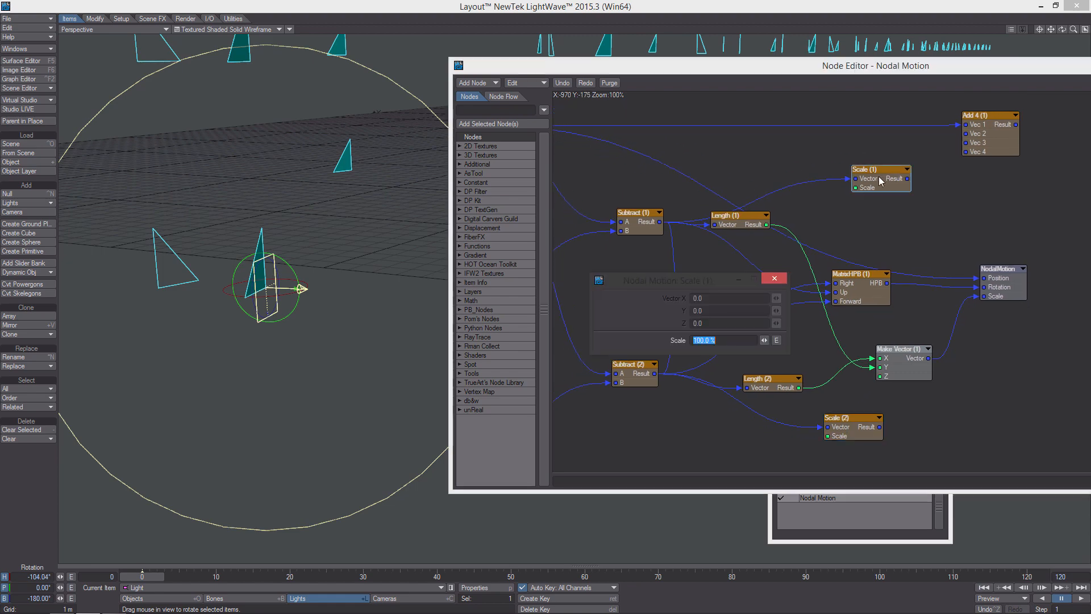
text(-50)
key(Return)
drag(908, 179, 977, 134)
middle_drag(985, 158, 912, 187)
drag(943, 154, 944, 306)
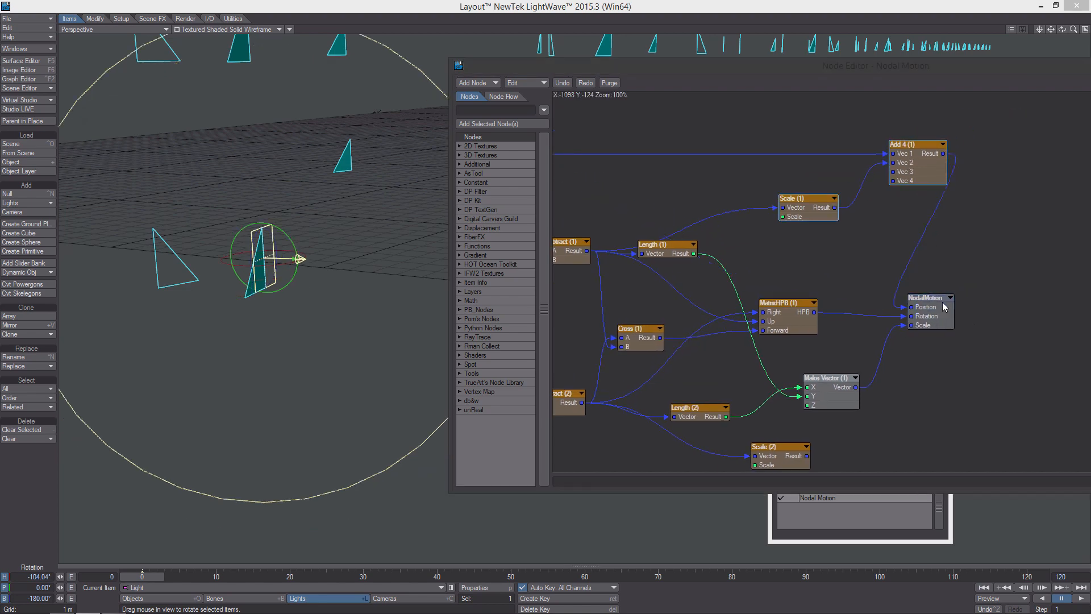
Step: Set Scale (2) to -50% and wire its result into Vec 3 of Add 4 (1)
middle_drag(874, 259, 918, 240)
double_click(826, 436)
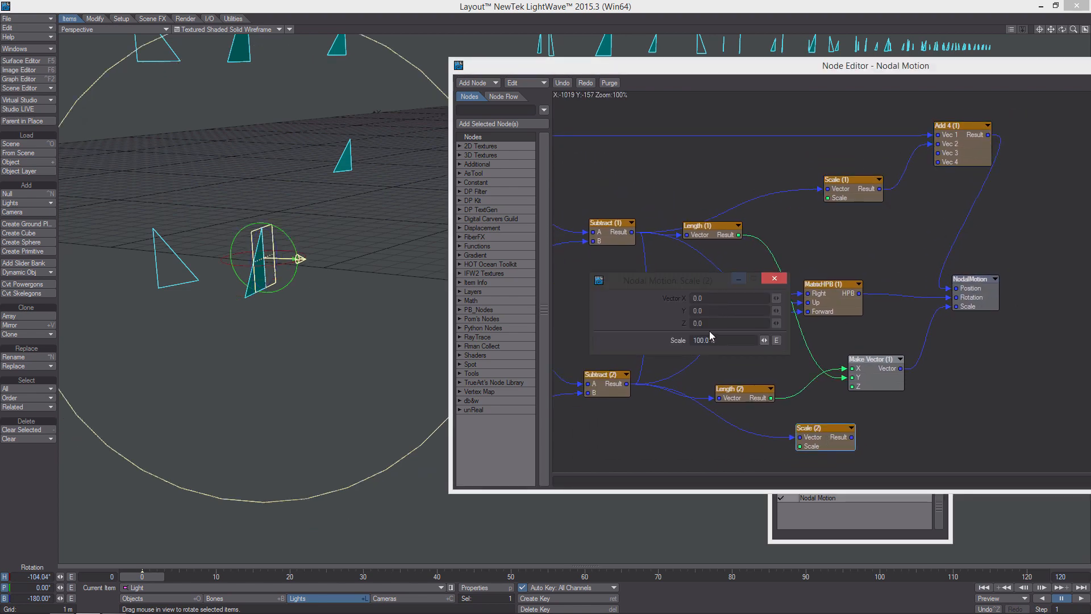
text(-50)
key(Return)
drag(852, 437, 947, 156)
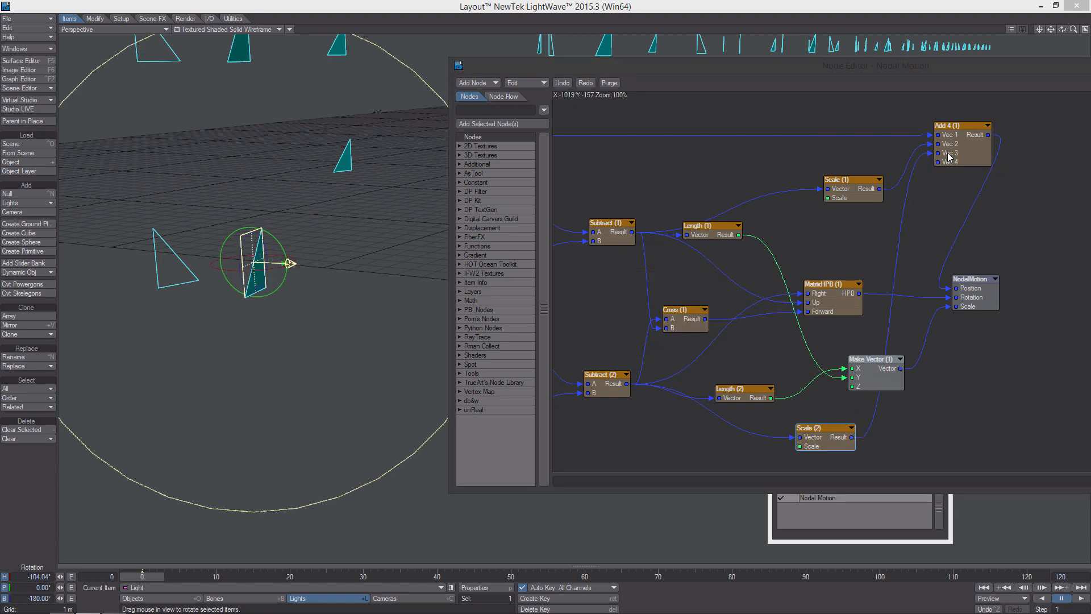
Step: Check the light's placement in the viewport, then close the Scale settings, node editor and motion options
drag(611, 67, 854, 118)
drag(1062, 29, 994, 54)
drag(617, 281, 371, 278)
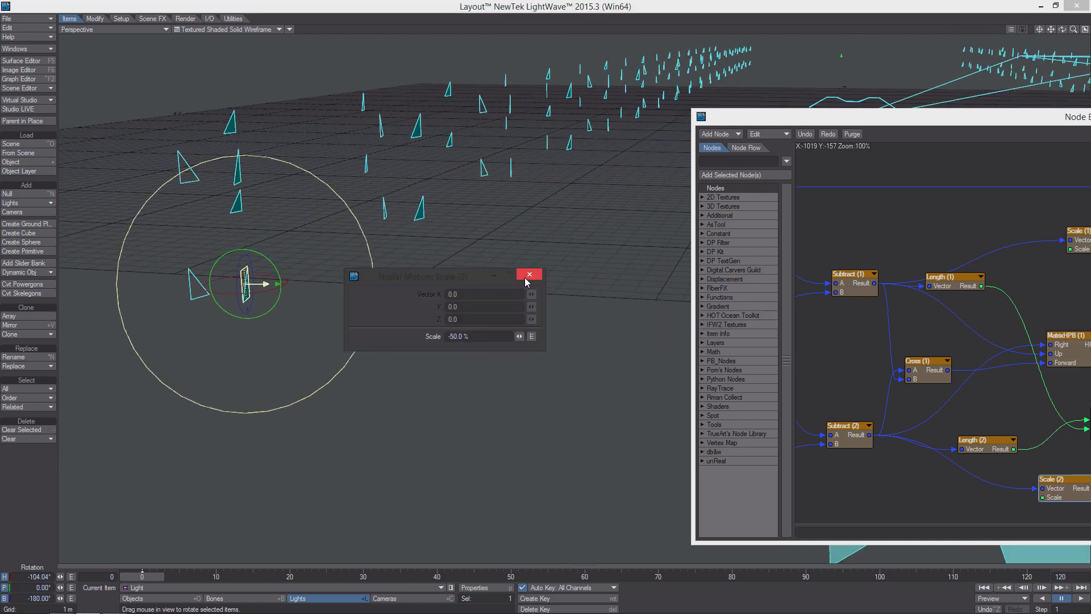
click(526, 278)
drag(823, 121, 441, 123)
drag(941, 126, 539, 148)
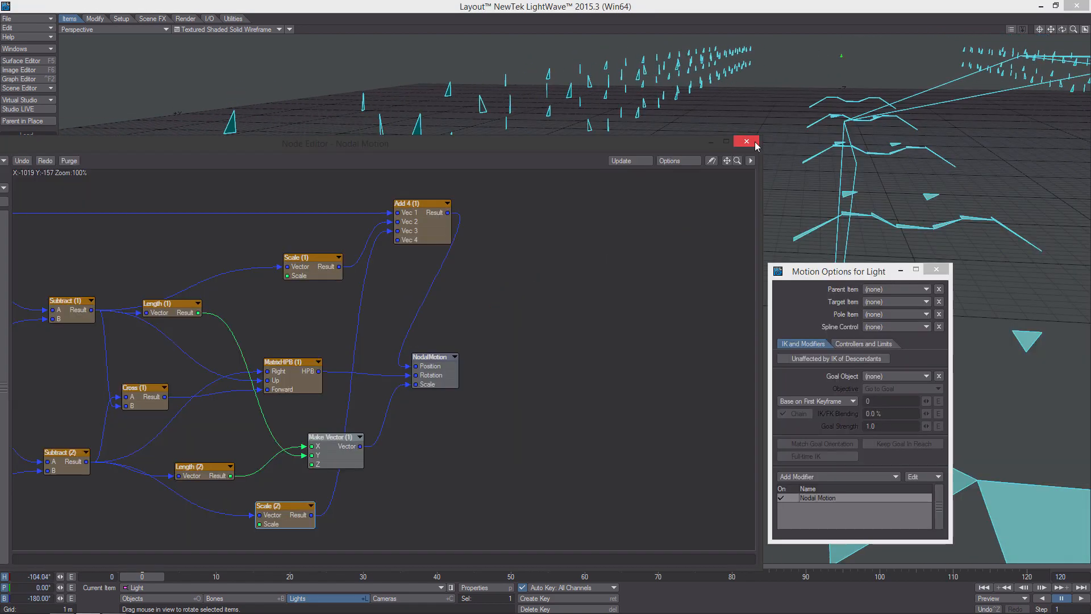
click(749, 142)
click(942, 268)
Step: Check the helper object's polygon count in its properties
alt+drag(756, 190, 700, 192)
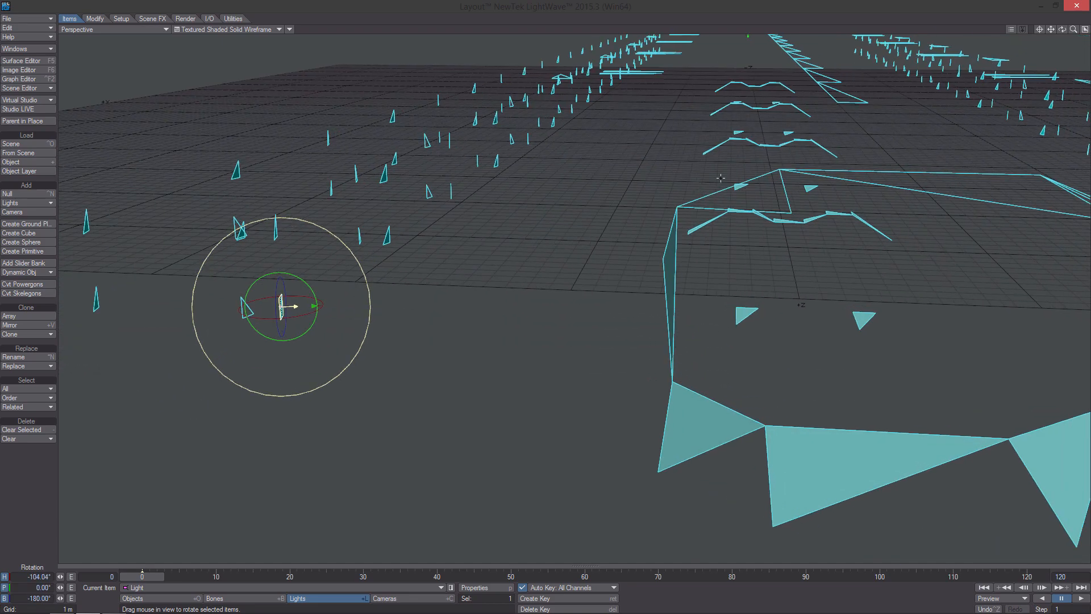
key(c)
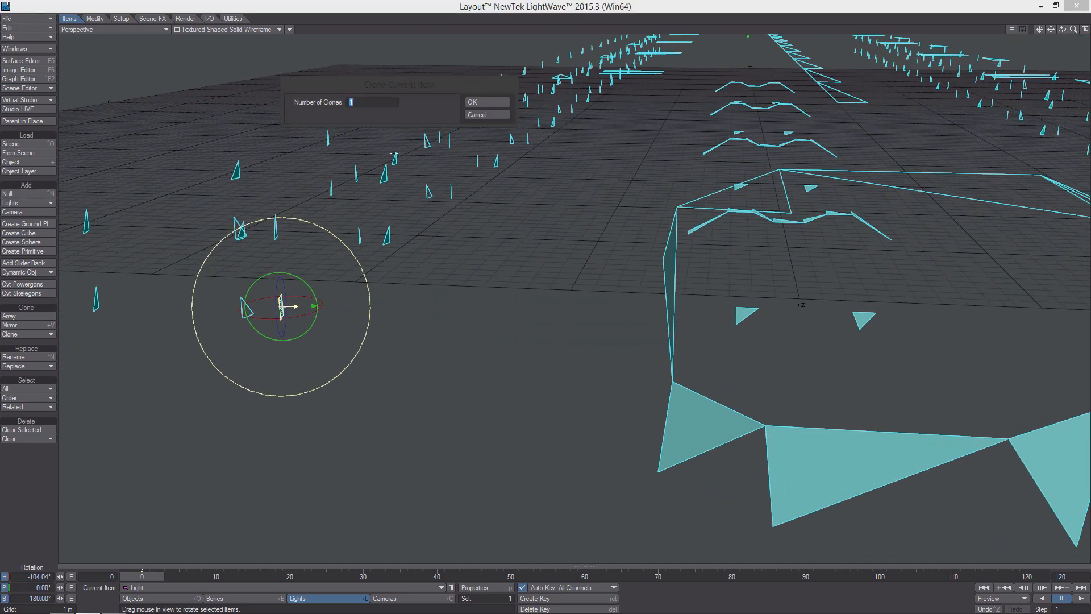
click(487, 114)
key(shift+o)
key(p)
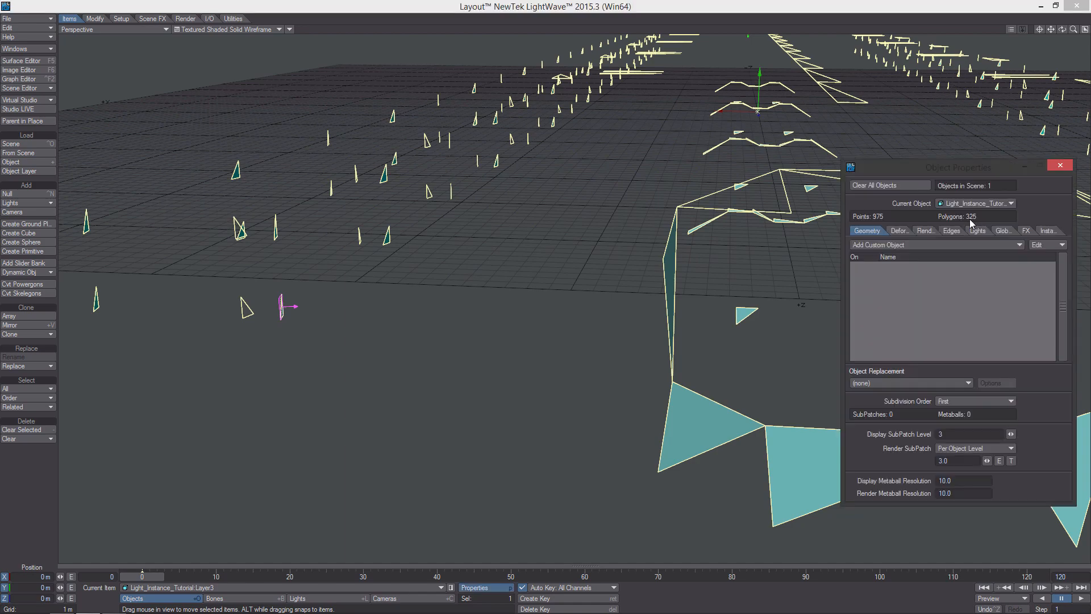
click(1058, 167)
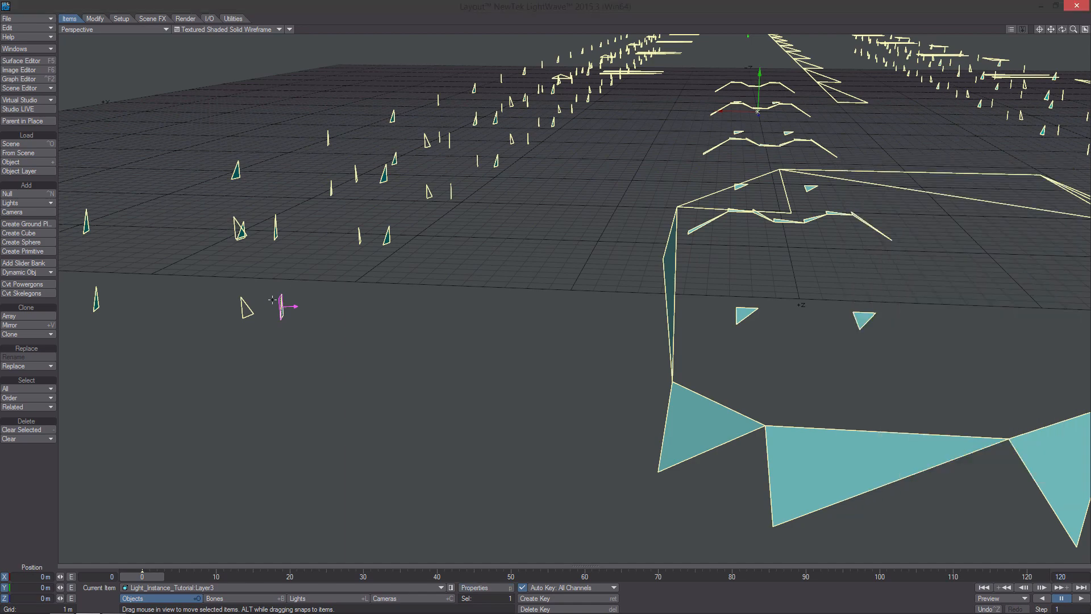
Step: Select the area light and create 324 clones of it
click(280, 301)
key(ctrl+c)
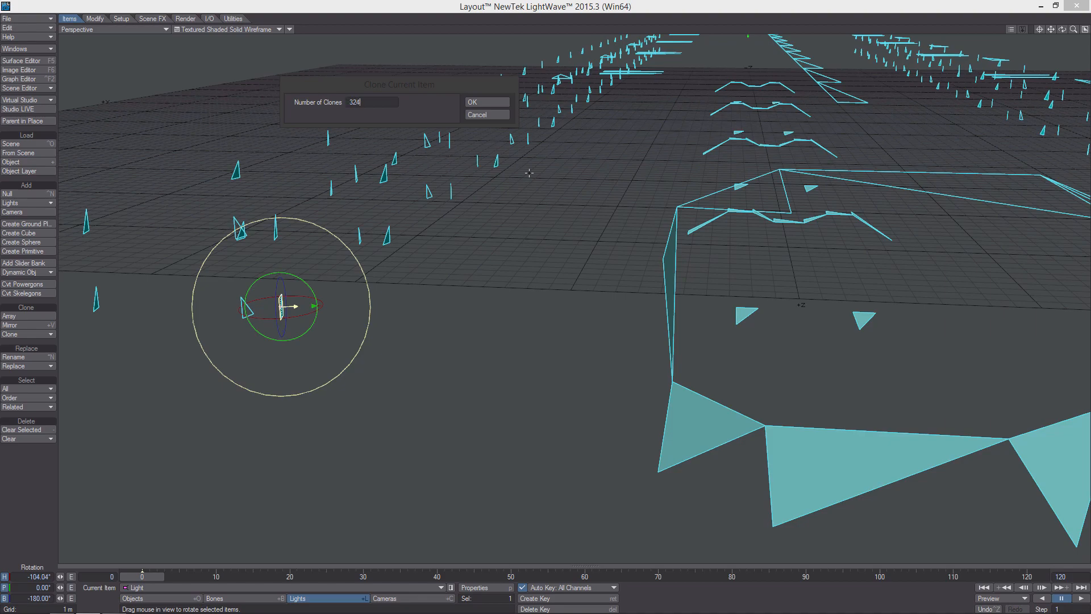
click(498, 108)
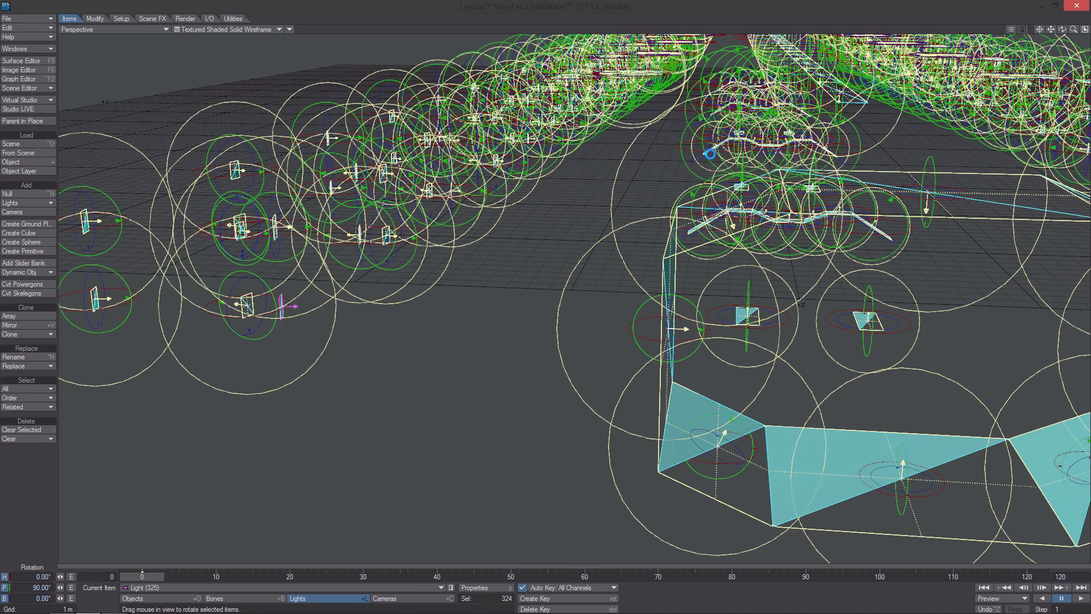
Step: Switch to bone selection to hide the light handles and examine how the cloned lights align with the helper triangles
mouse_move(512, 227)
ctrl+alt+mouse_down()
mouse_move(398, 227)
mouse_move(401, 199)
mouse_move(483, 188)
mouse_move(500, 222)
mouse_move(591, 228)
mouse_move(688, 199)
mouse_move(512, 273)
mouse_move(398, 244)
mouse_move(386, 227)
ctrl+alt+mouse_up()
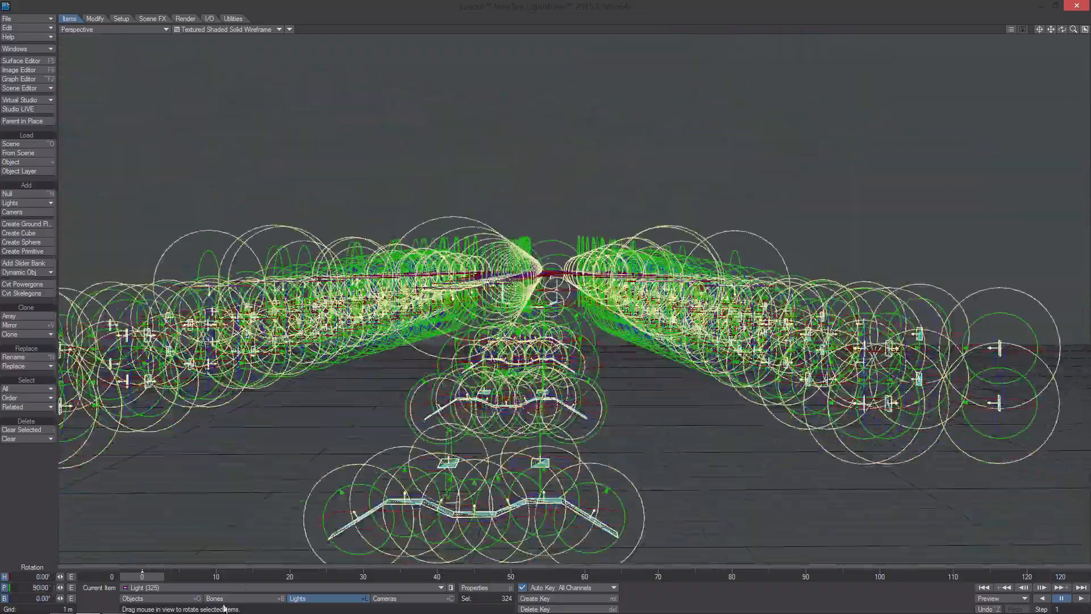
click(225, 600)
mouse_move(341, 398)
alt+mouse_down()
mouse_move(341, 318)
mouse_move(358, 267)
mouse_move(426, 318)
mouse_move(512, 352)
mouse_move(517, 398)
mouse_move(522, 329)
mouse_move(543, 331)
alt+mouse_up()
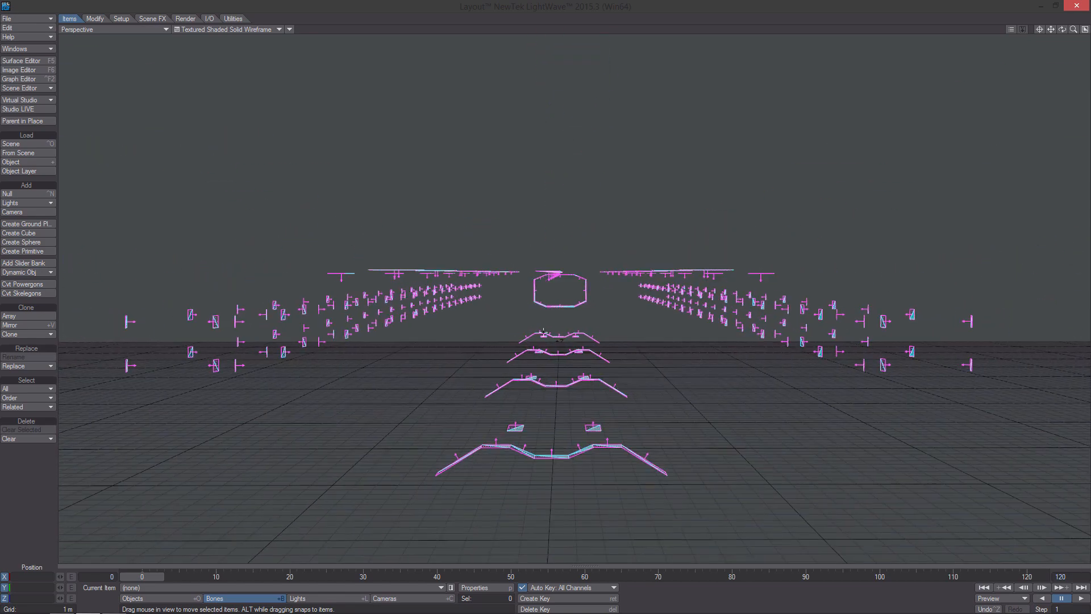
Step: Clear all the cloned lights from the scene, leaving only the original light
click(318, 598)
key(minus)
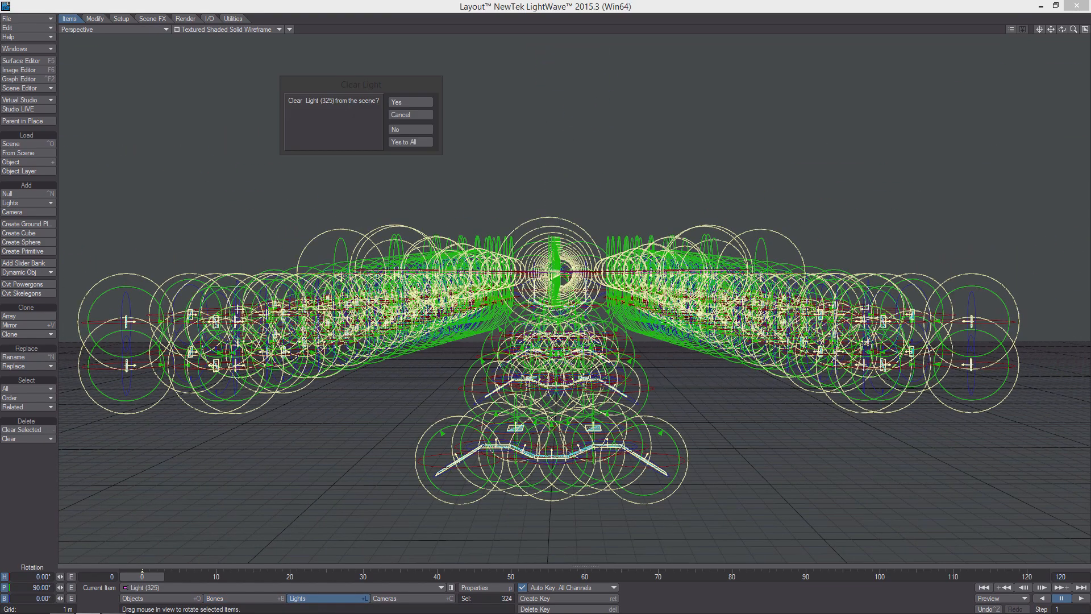
click(405, 143)
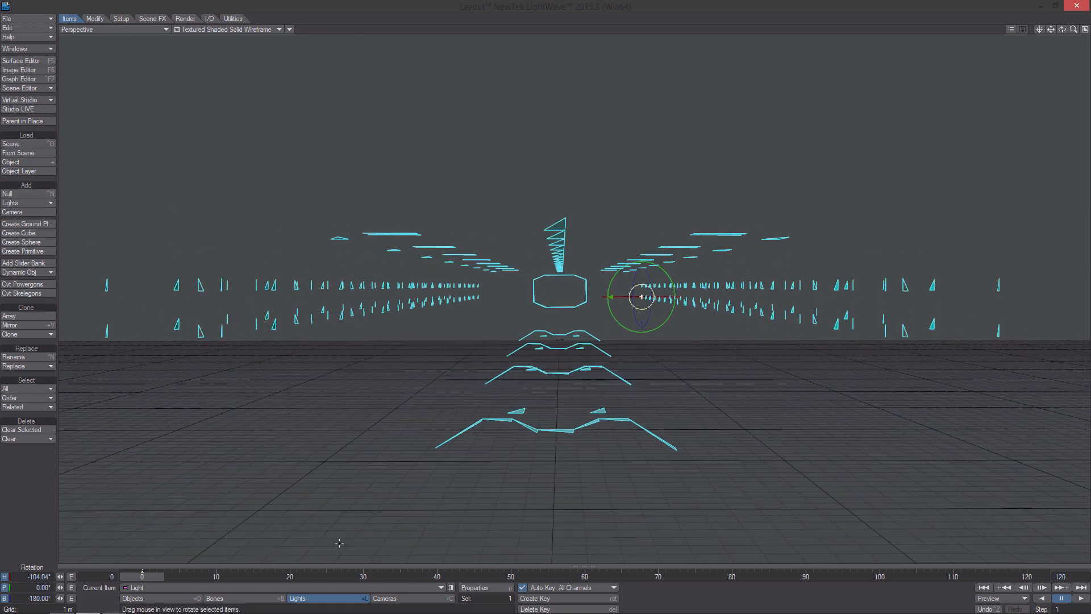
Step: Open the light's color channels in the Graph Editor and add a Node Channel Filter modifier to Light.Color.R
key(p)
alt+drag(644, 313, 688, 287)
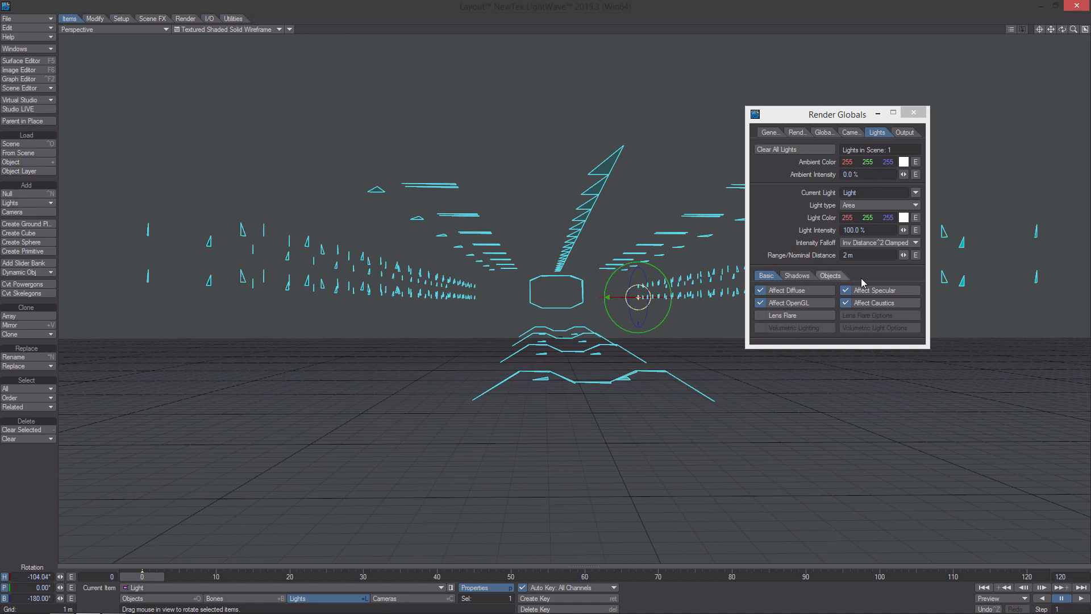
click(916, 219)
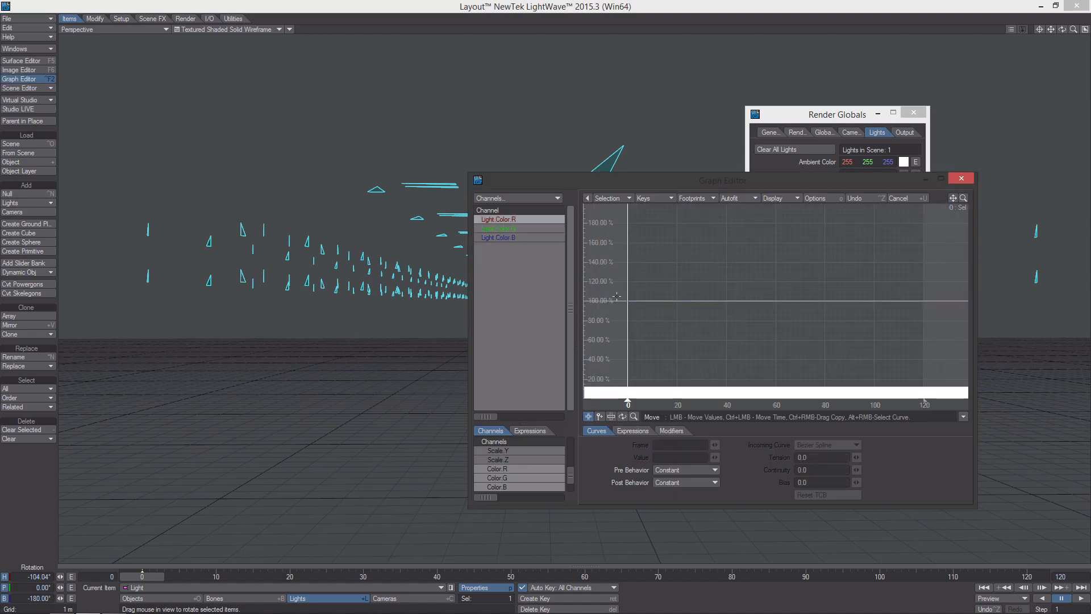
click(672, 431)
click(657, 446)
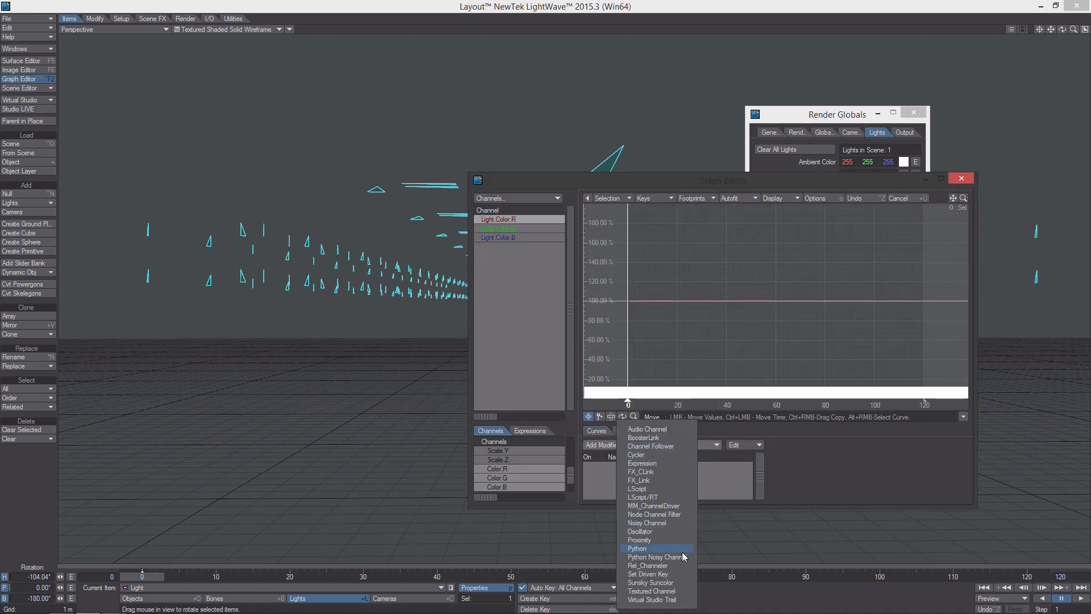
click(680, 515)
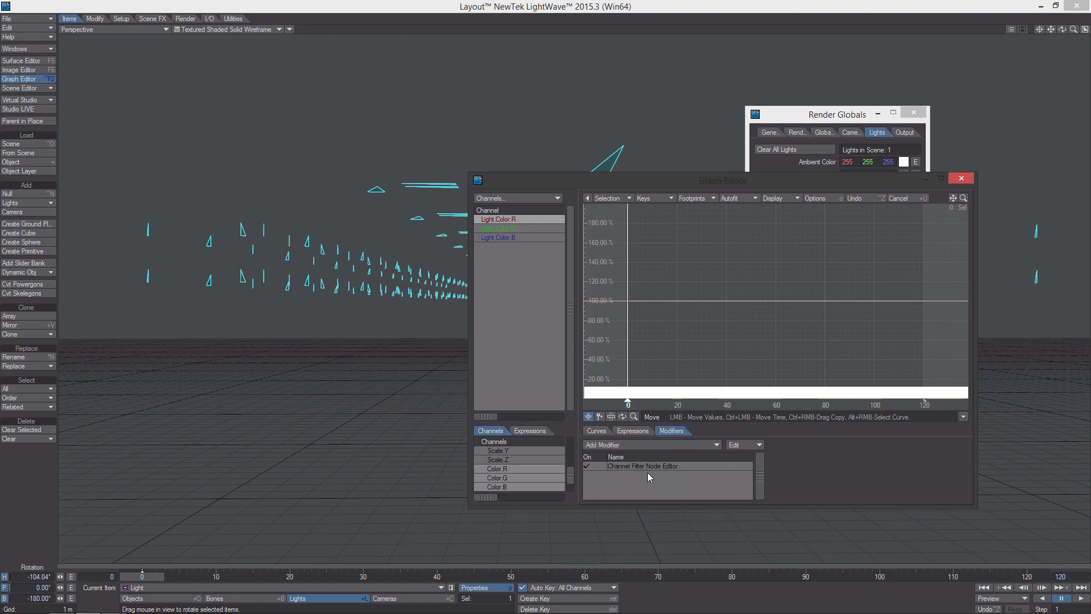
double_click(647, 472)
right_click(430, 324)
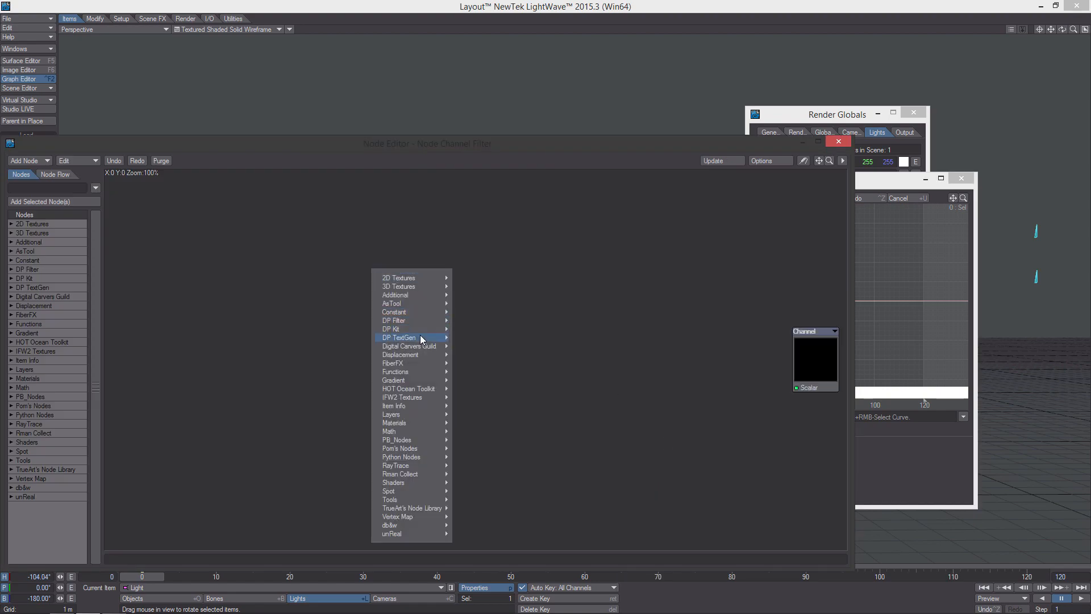
click(716, 254)
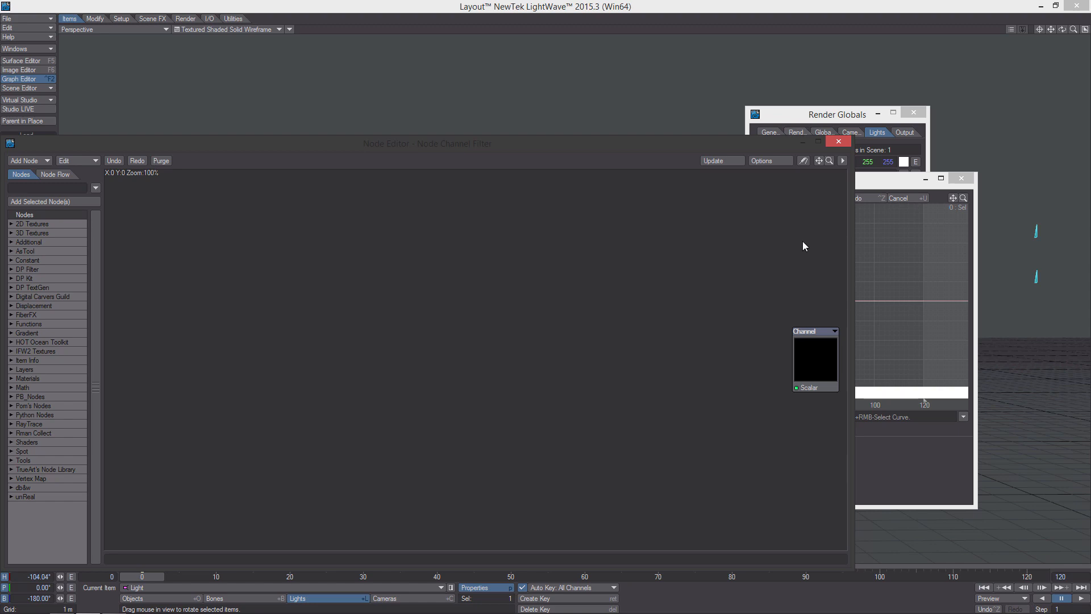
Step: Copy the chain from Point Info (1) through Point Info (2) out of the Nodal Motion graph and paste it into the Light.Color.R channel filter
key(m)
double_click(823, 500)
alt+drag(118, 244, 700, 344)
drag(230, 241, 576, 369)
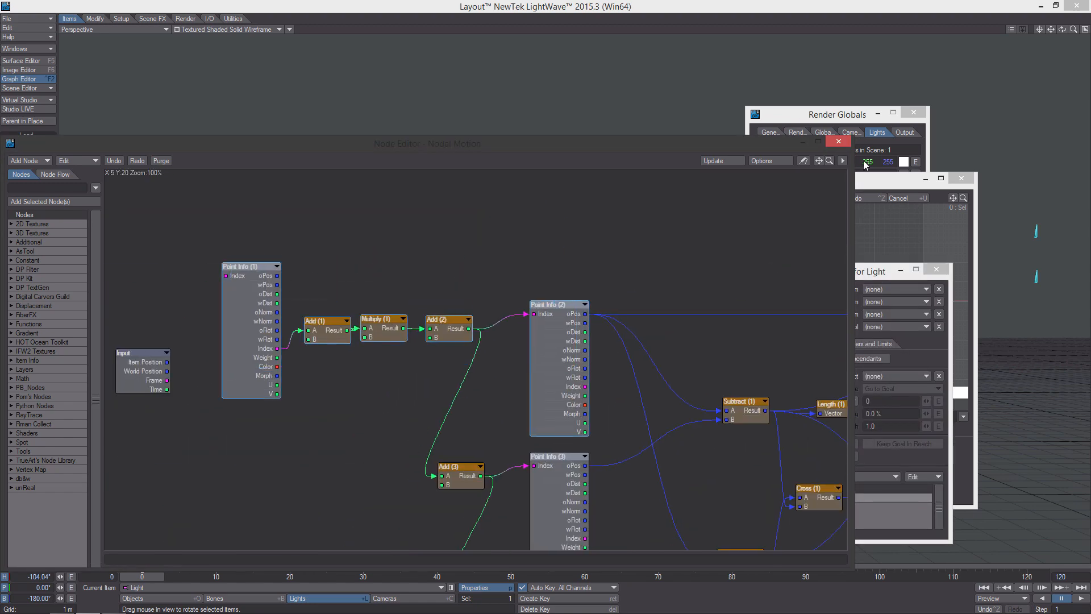
click(840, 144)
double_click(639, 465)
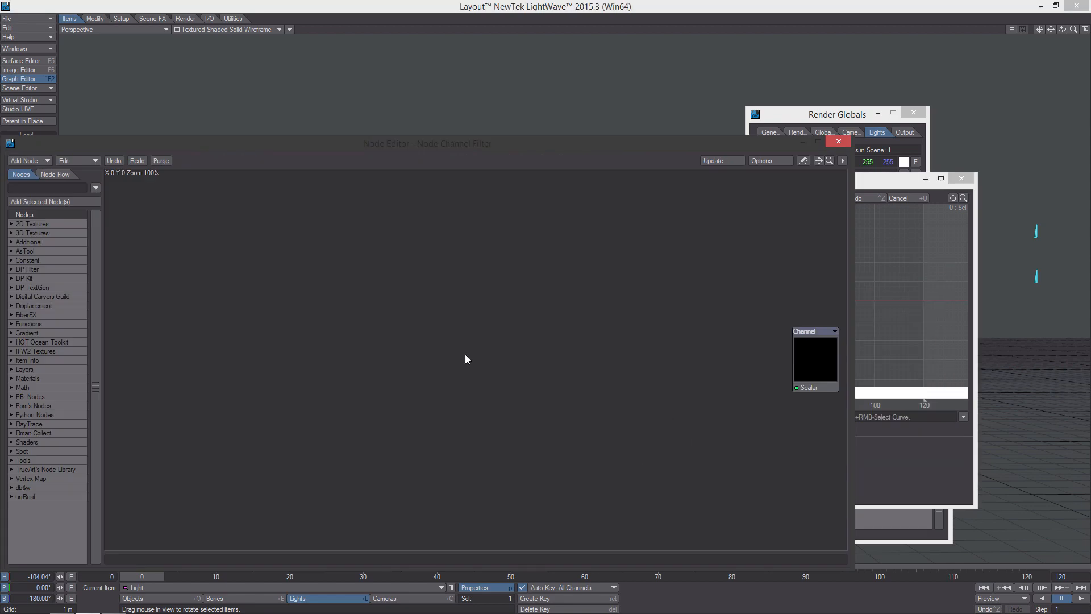
key(ctrl+v)
alt+drag(434, 283, 488, 276)
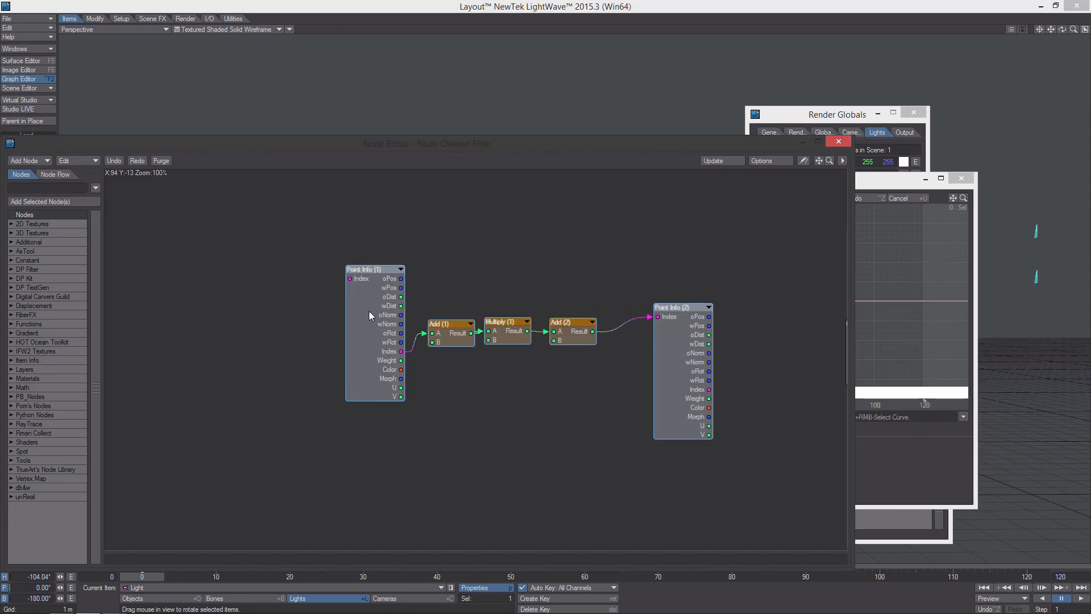
Step: Set the Color Map of the pasted Point Info (2) node to Light_Color
double_click(370, 312)
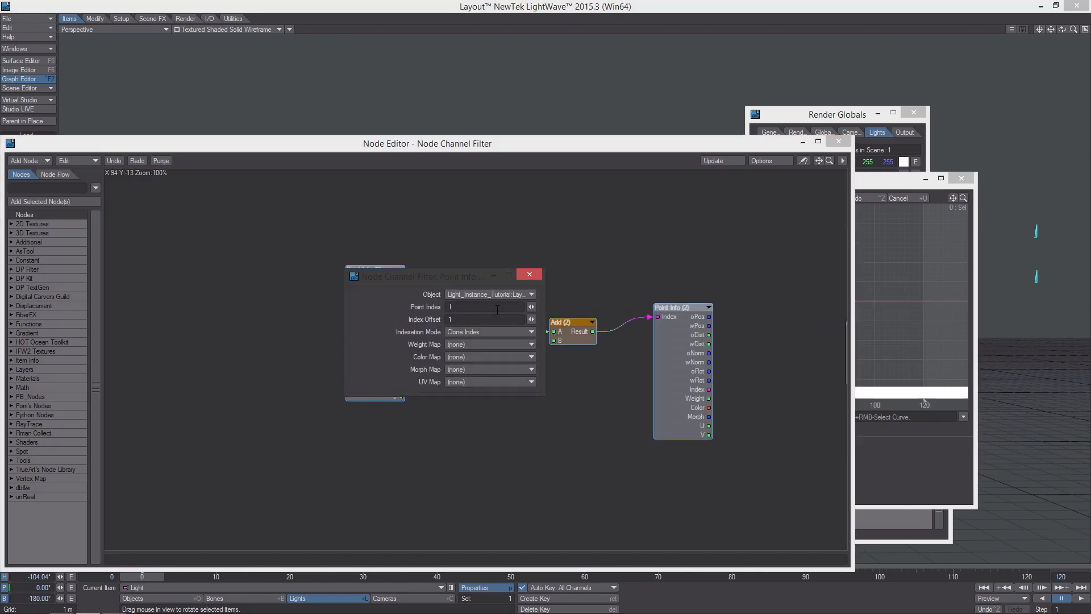
click(527, 275)
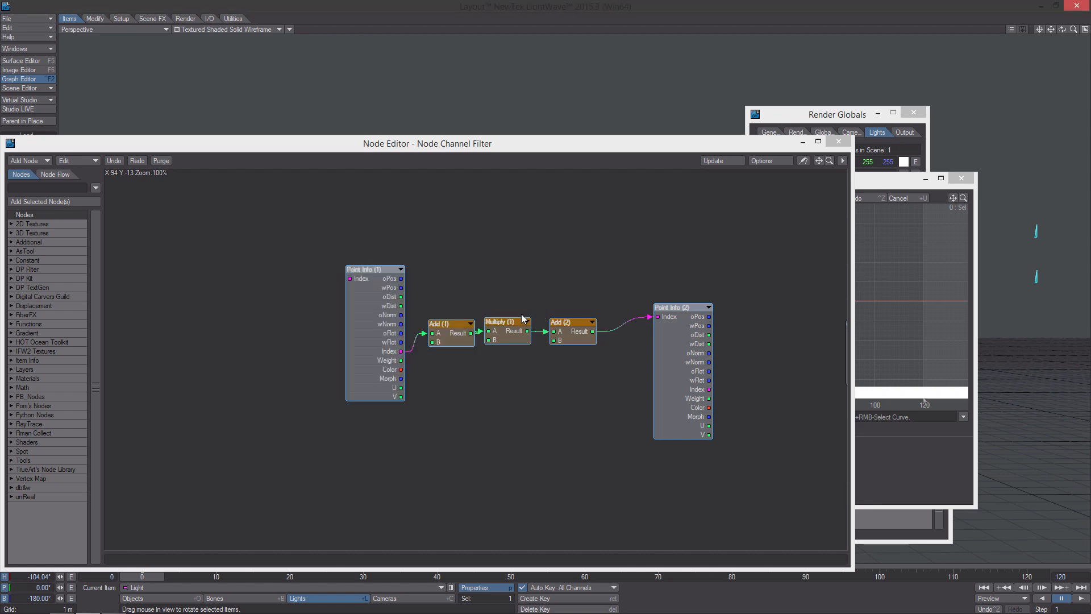
alt+drag(683, 335, 611, 321)
drag(612, 321, 571, 337)
double_click(571, 336)
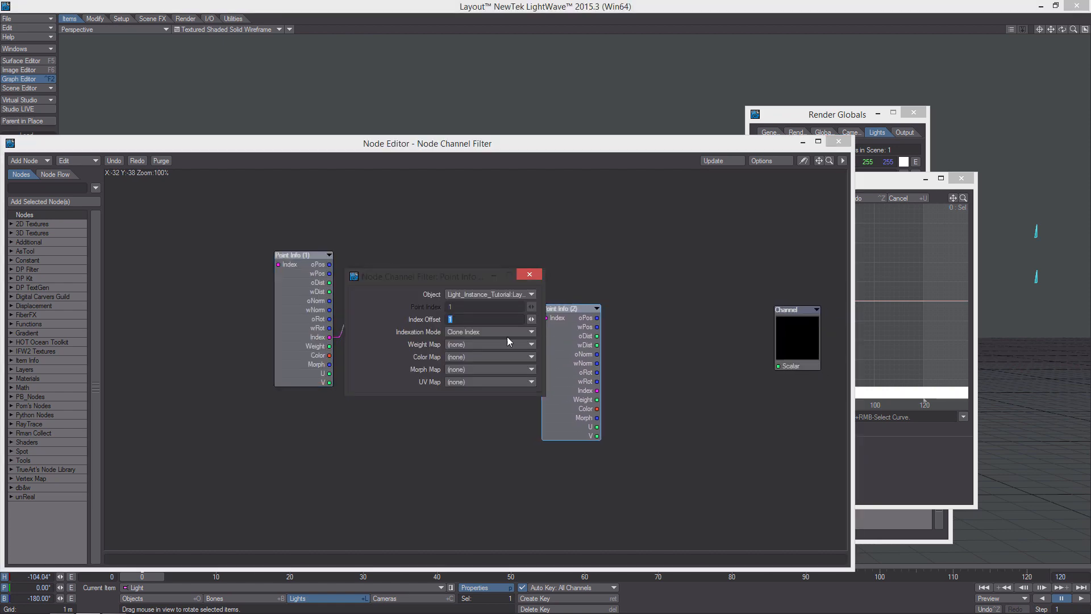
click(446, 356)
click(480, 365)
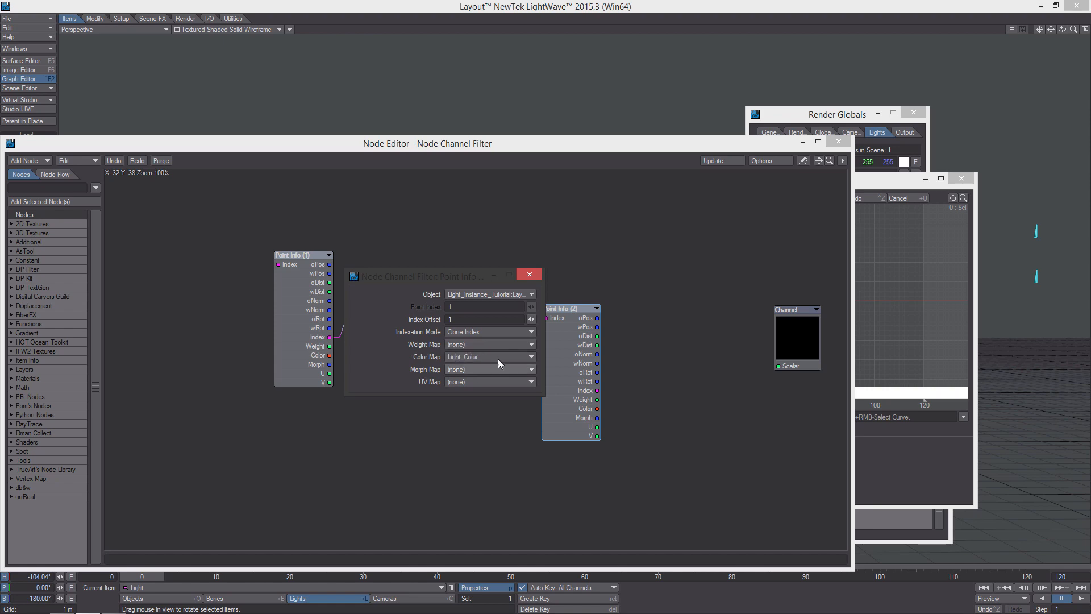
click(530, 275)
Step: Add a Color Scalar node and place it between Point Info (2) and the Channel node
alt+drag(474, 254, 395, 236)
drag(496, 340, 498, 307)
right_click(580, 307)
mouse_move(597, 530)
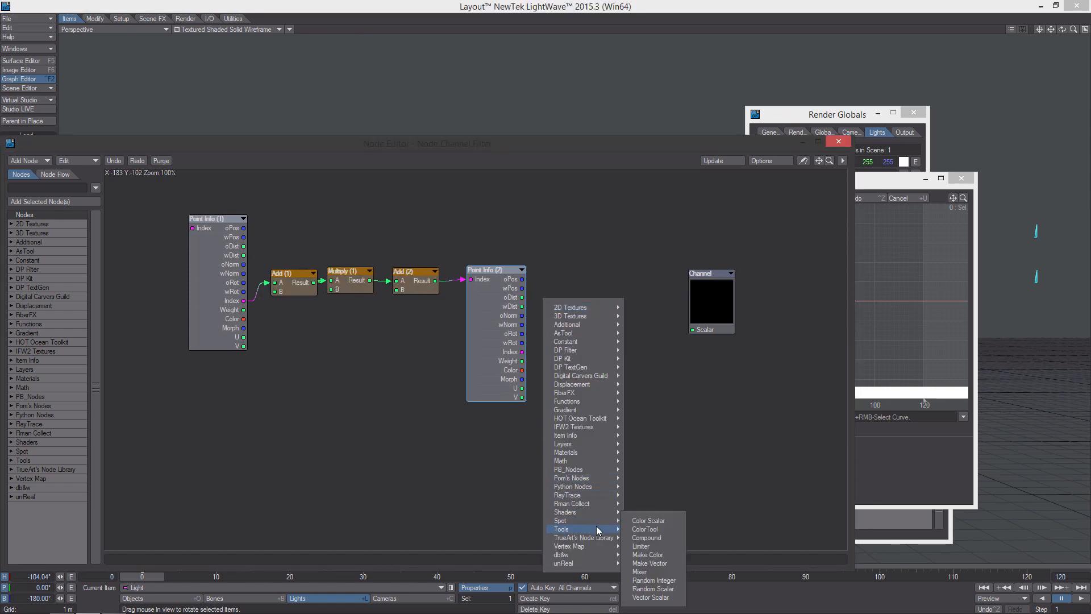
mouse_move(587, 461)
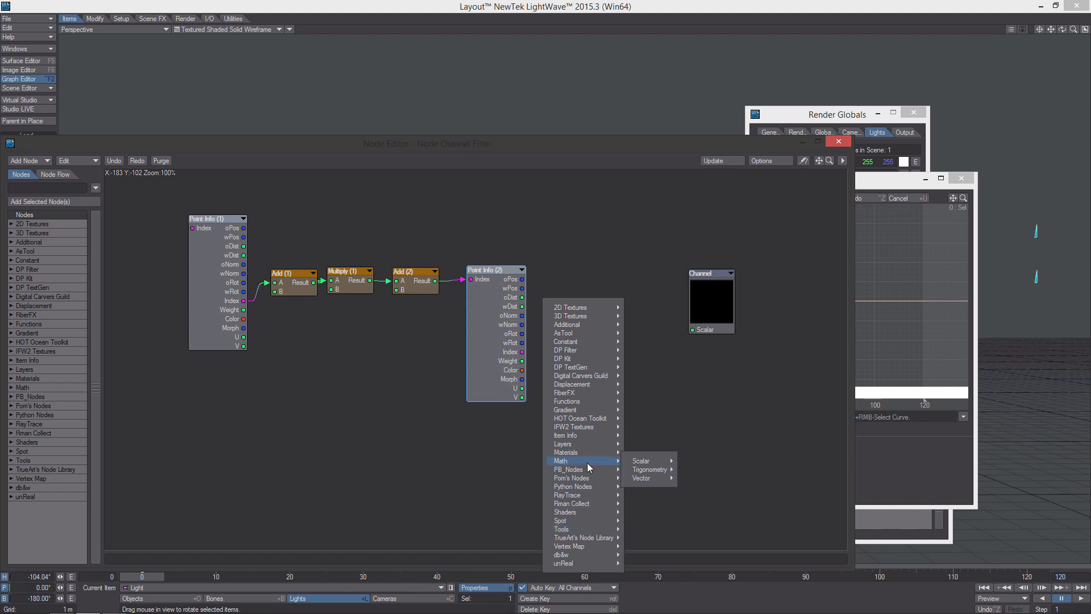
mouse_move(656, 481)
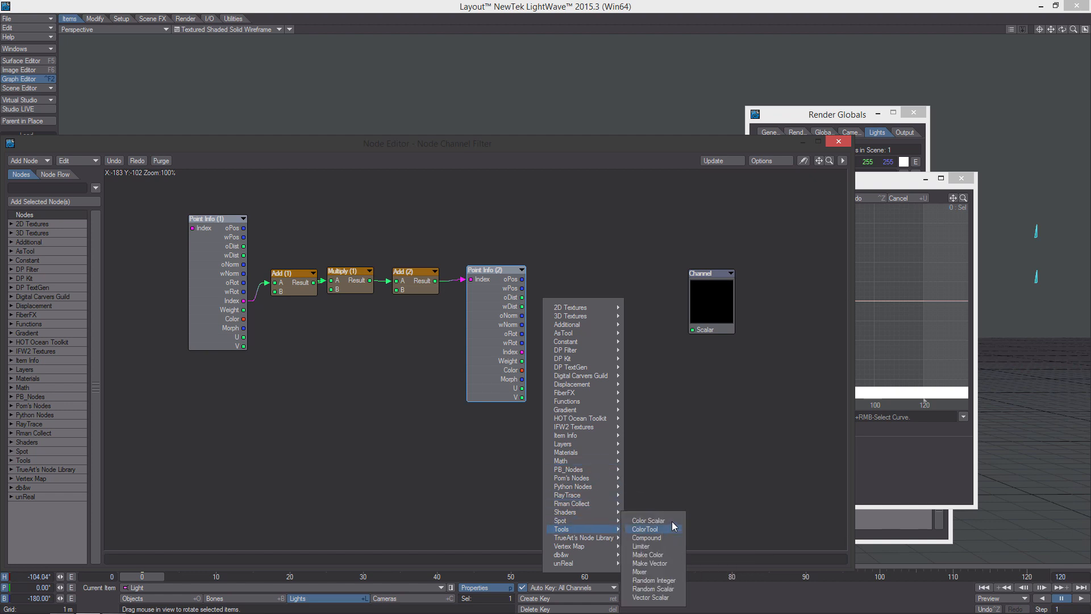
click(672, 520)
drag(476, 362, 603, 358)
Step: Set the Color Scalar mode to Red Channel and wire Point Info (2)'s Color through it into the Channel's Scalar input
double_click(602, 358)
click(520, 298)
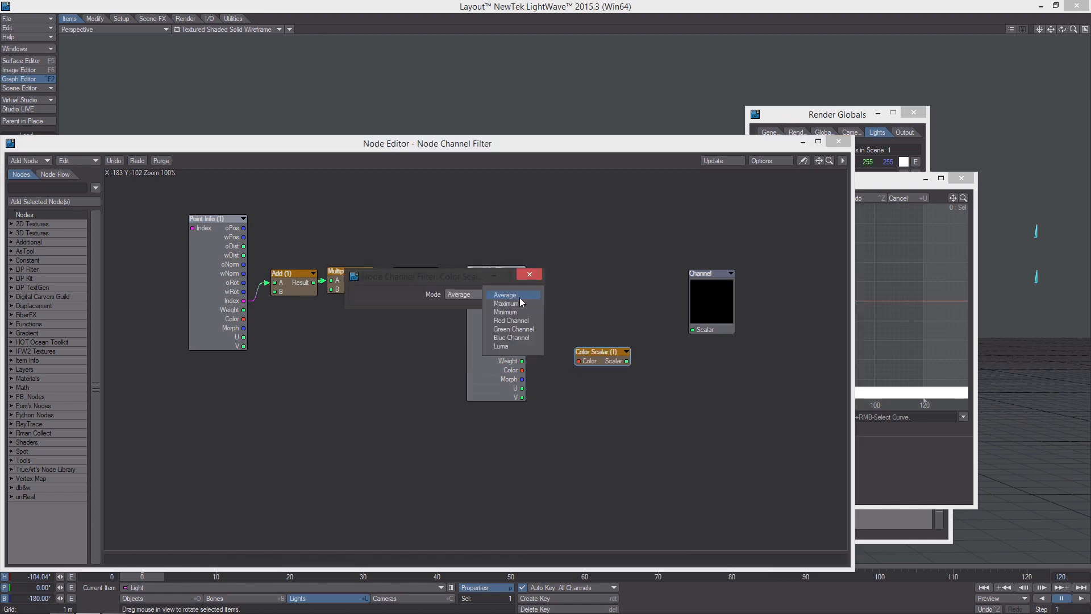
click(505, 312)
click(529, 275)
drag(521, 370, 692, 329)
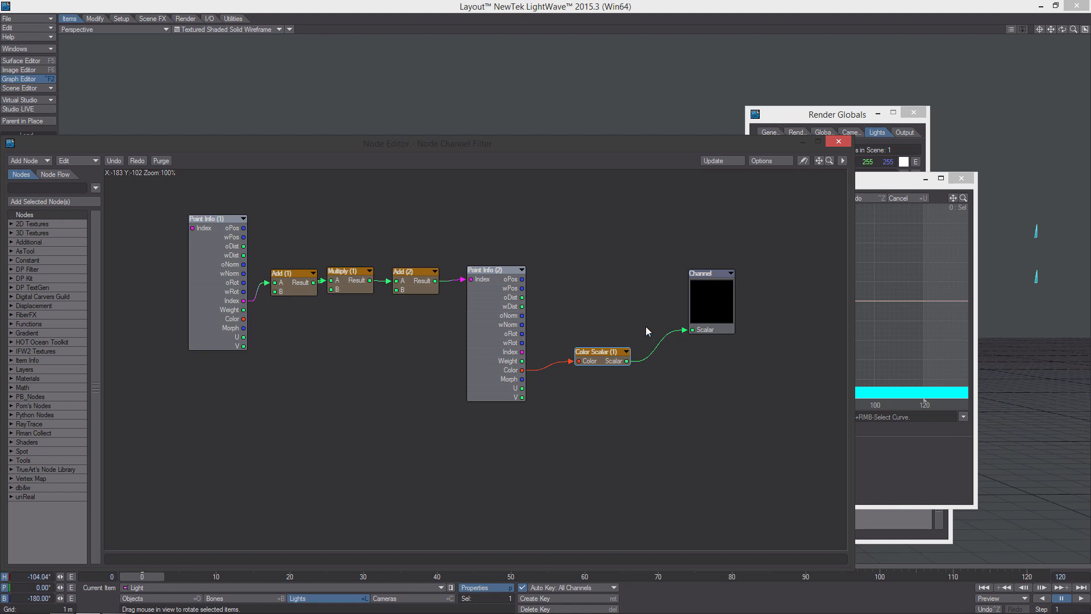
click(839, 141)
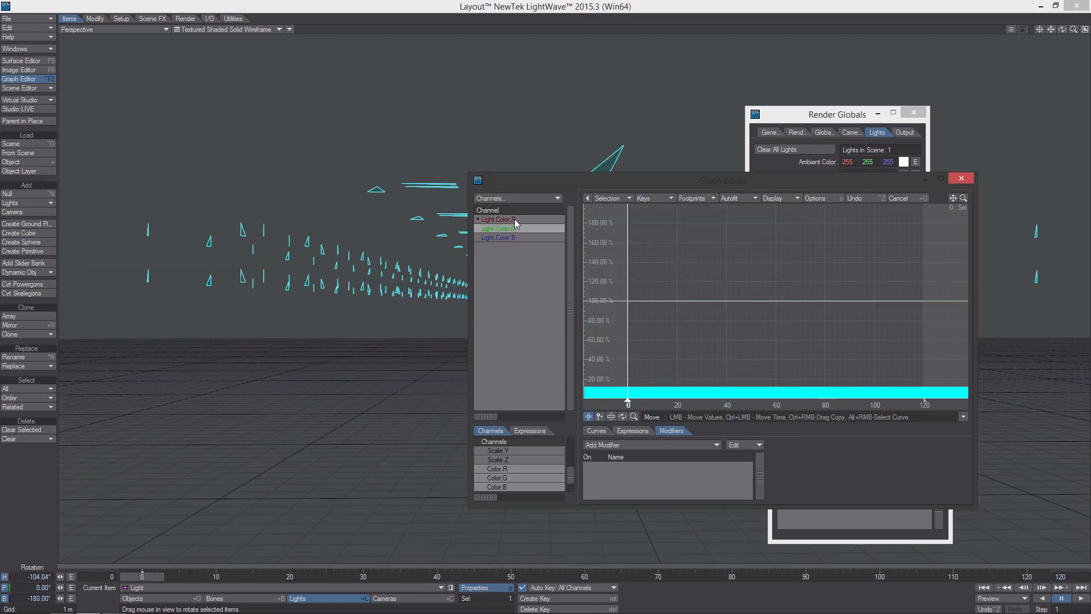
Step: Delete the existing keys from the Light.Color.R, Light.Color.G and Light.Color.B curves
click(515, 220)
click(513, 238)
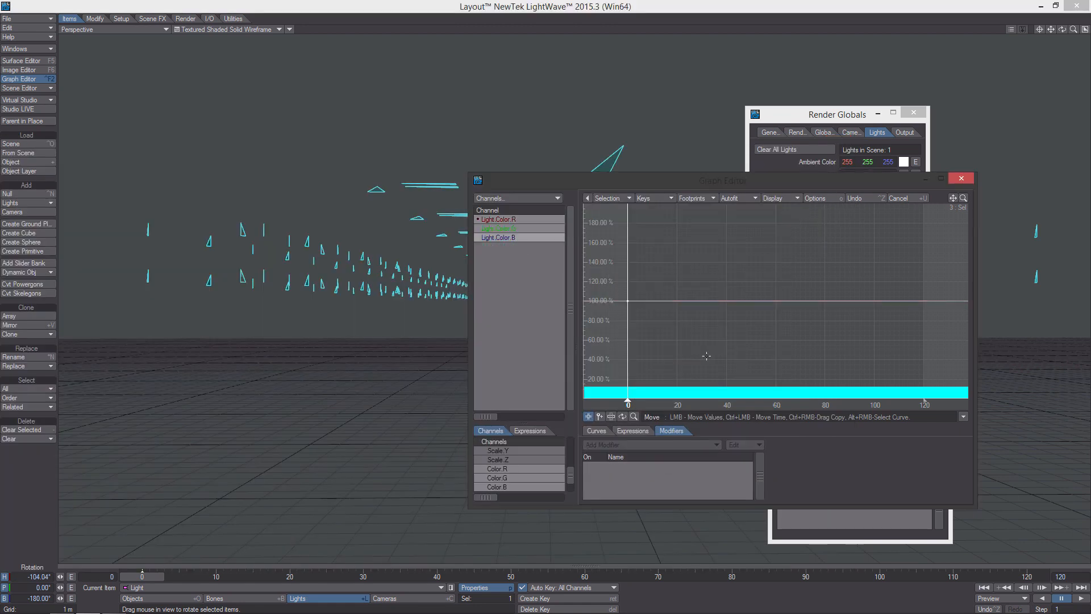
key(Delete)
Step: Copy the Channel Filter Node Editor modifier from Light.Color.R and paste it onto Light.Color.G
click(530, 228)
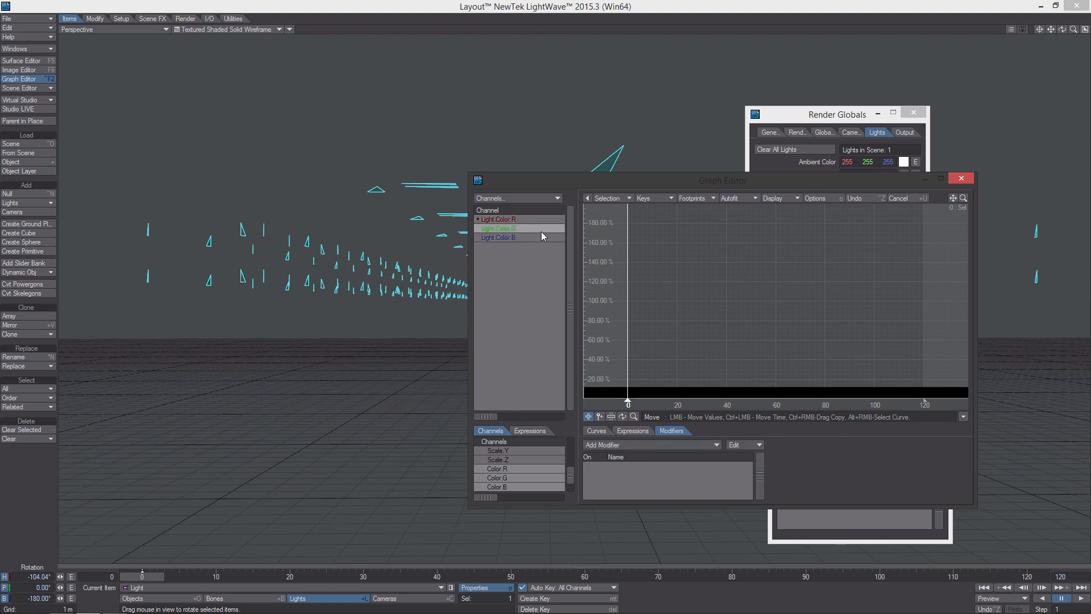
click(534, 220)
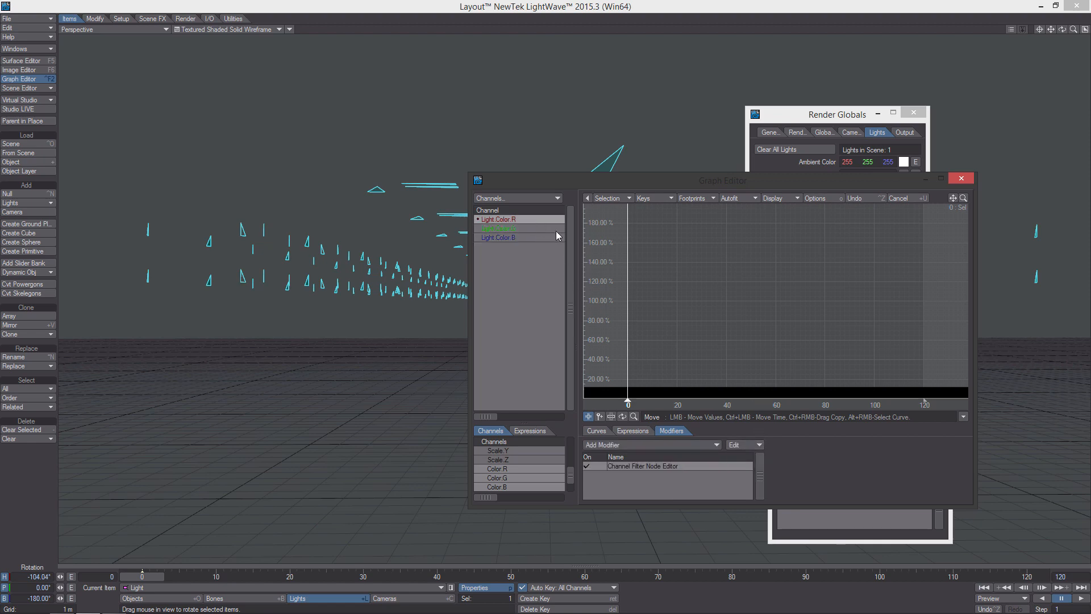
click(745, 445)
Step: Set the Color Scalar mode to Green Channel in the Light.Color.G node graph
double_click(660, 466)
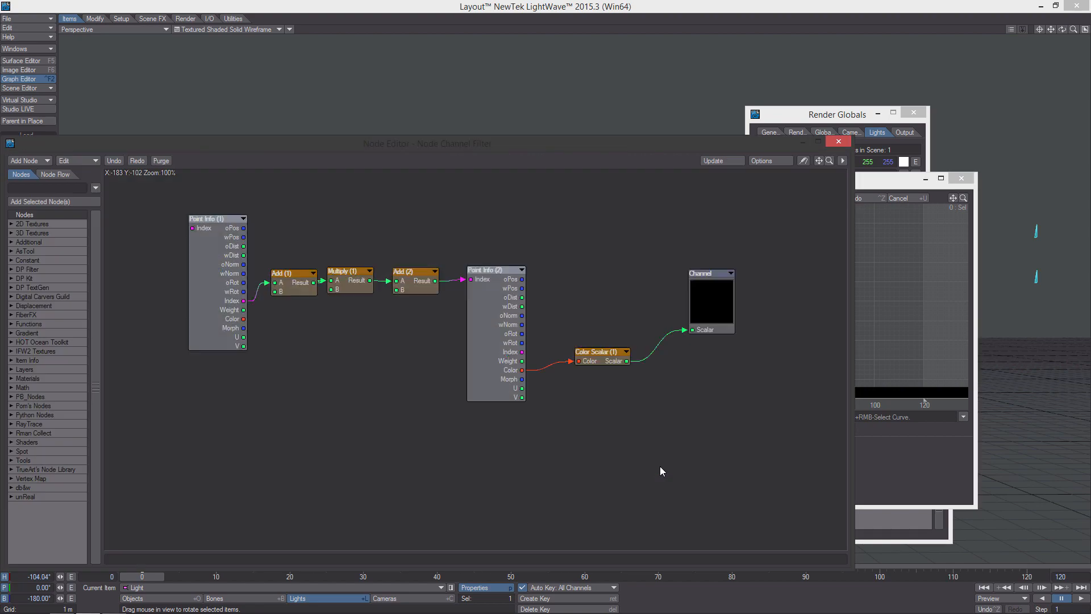
double_click(586, 360)
click(482, 306)
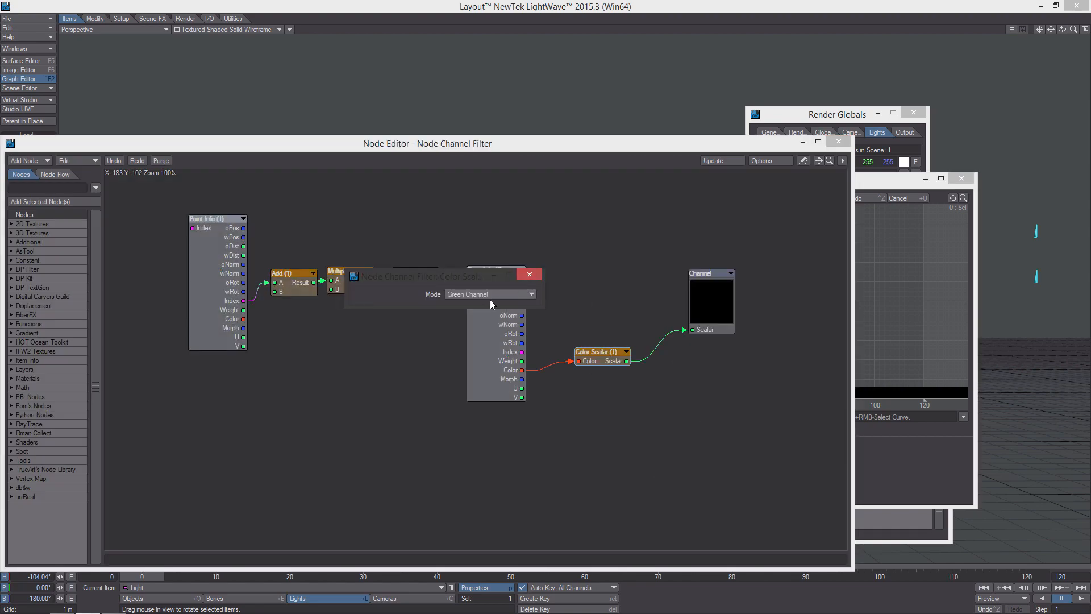
click(529, 274)
click(838, 143)
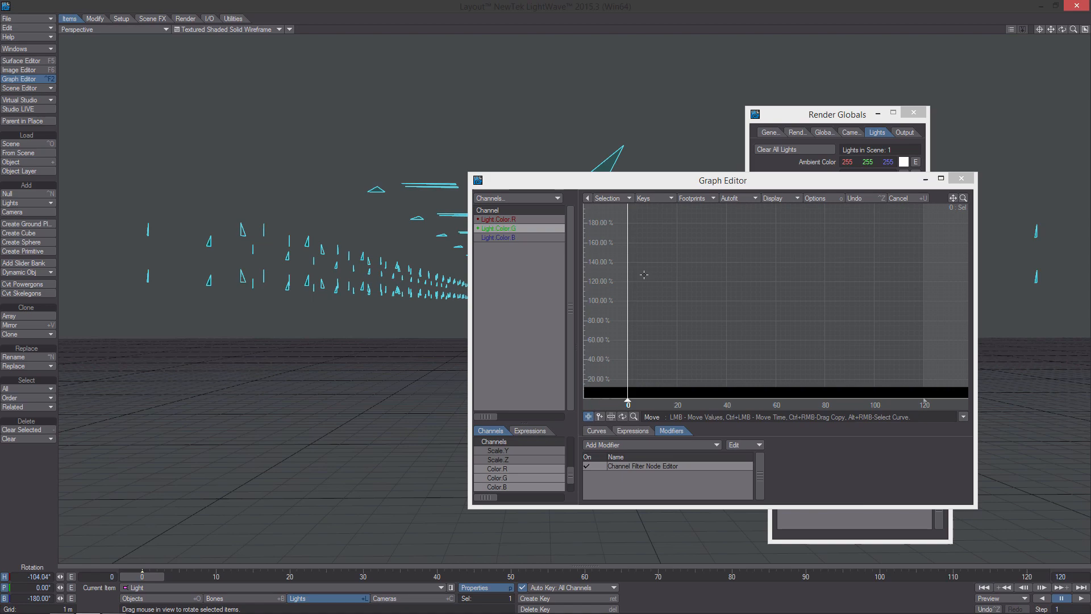
Step: Paste the copied Channel Filter Node Editor modifier onto Light.Color.B
click(528, 237)
click(758, 444)
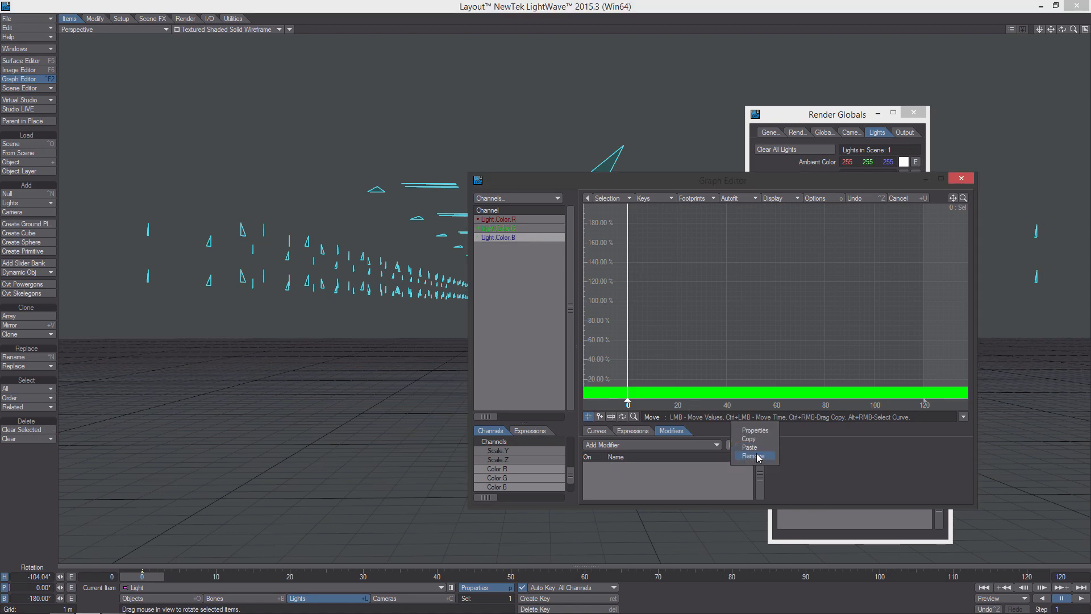
click(756, 448)
Step: Set the Color Scalar mode to Blue Channel in the Light.Color.B node graph and check the Point Info (1) settings
double_click(697, 465)
double_click(603, 354)
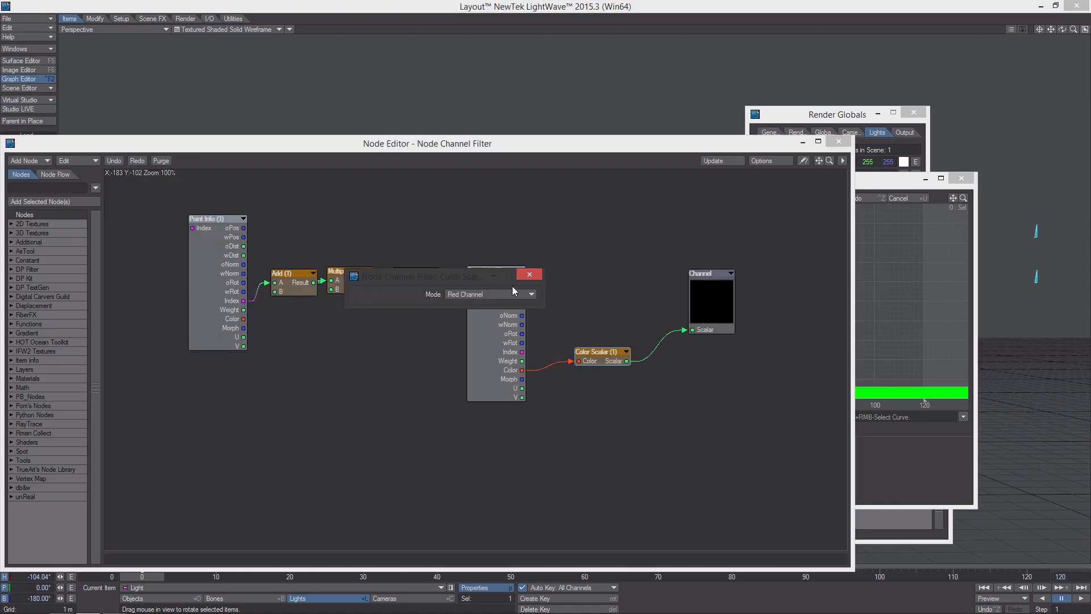
click(512, 293)
click(500, 309)
click(529, 276)
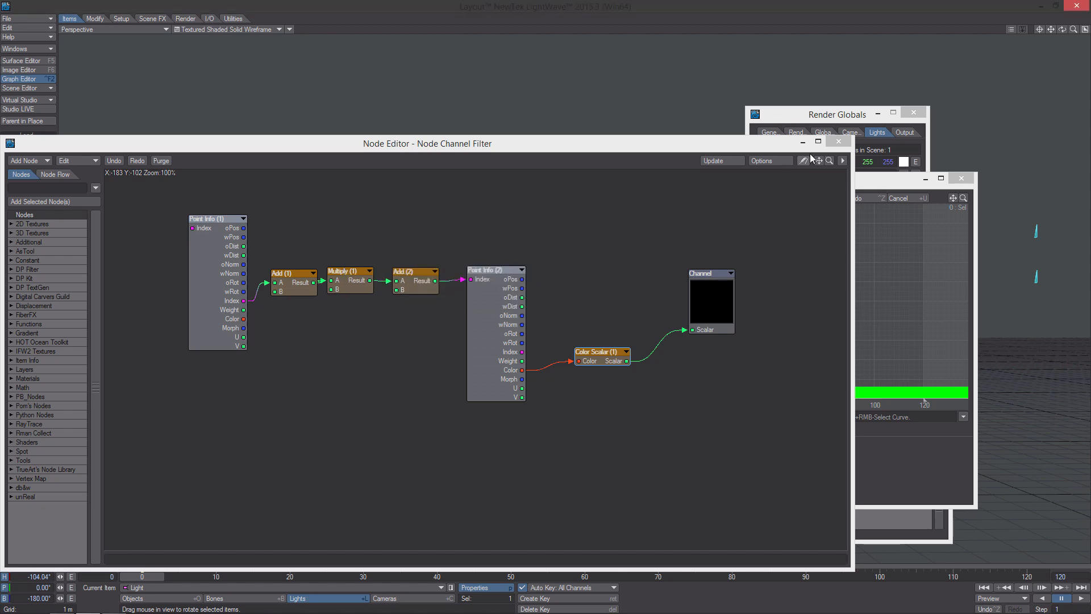
double_click(203, 290)
click(529, 275)
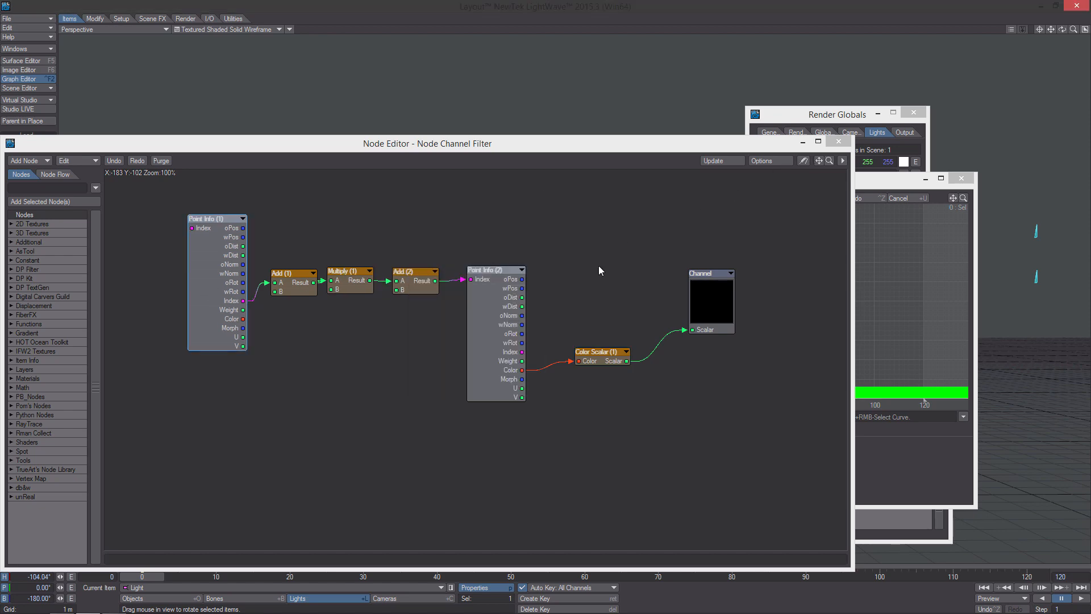
click(839, 142)
Step: Refresh the scene and close the Graph Editor to check the light's node-driven color
mouse_move(149, 577)
mouse_down()
mouse_move(186, 577)
mouse_move(146, 576)
mouse_up()
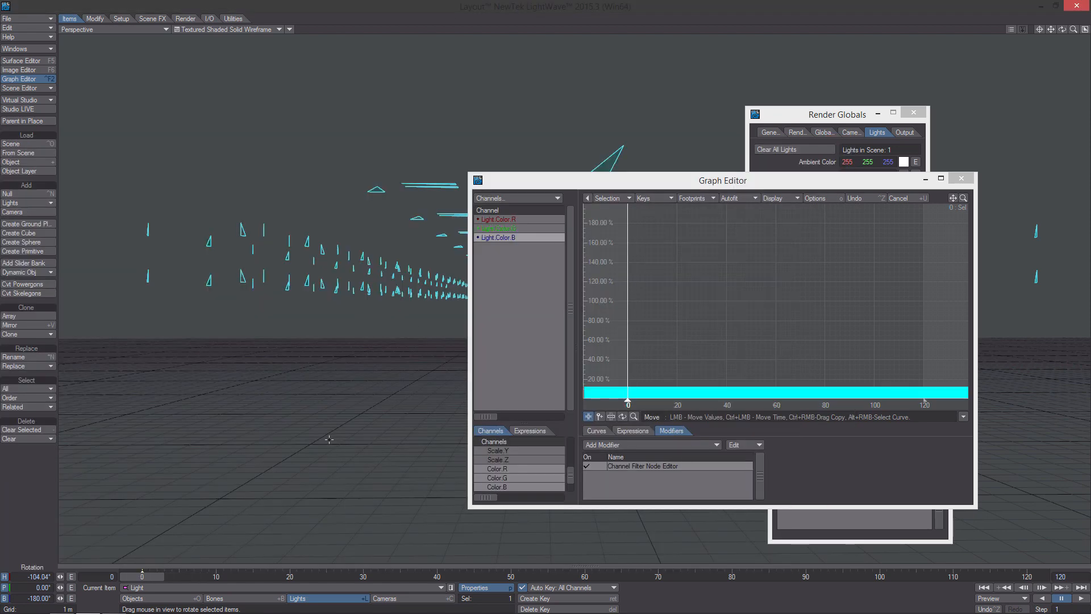
drag(551, 183, 668, 193)
alt+drag(474, 234, 455, 273)
drag(721, 196, 476, 196)
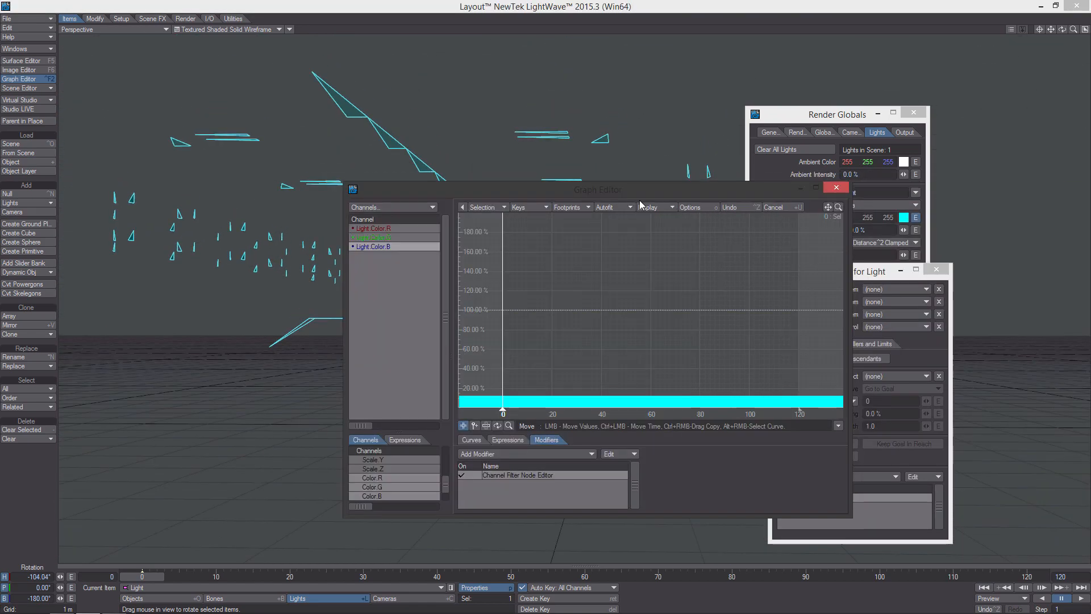
click(837, 189)
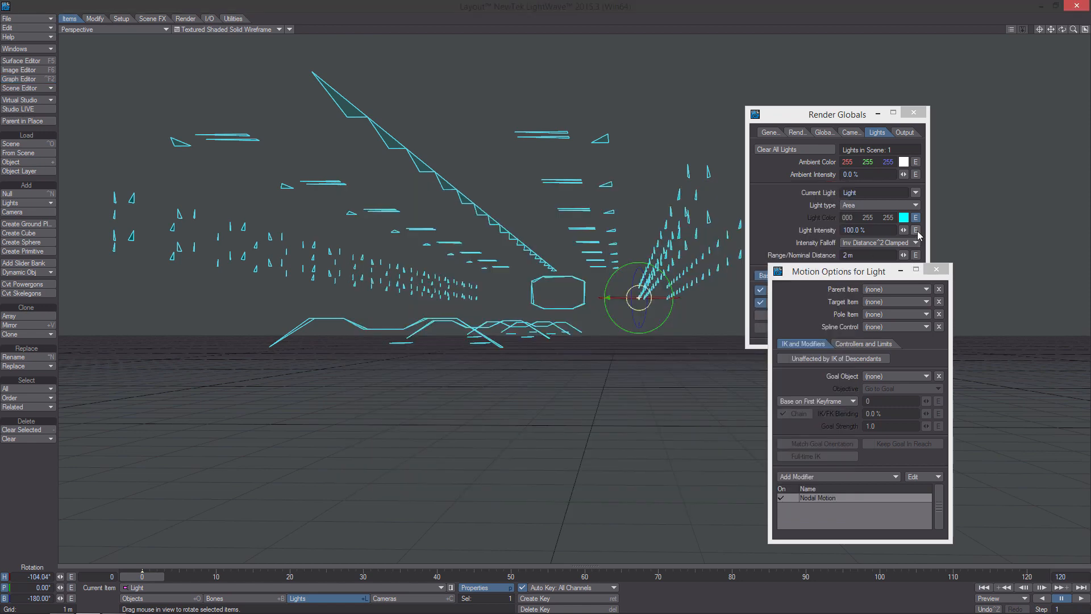
Step: Open the Light Intensity envelope, paste the channel filter modifier onto it and open its node graph
click(915, 230)
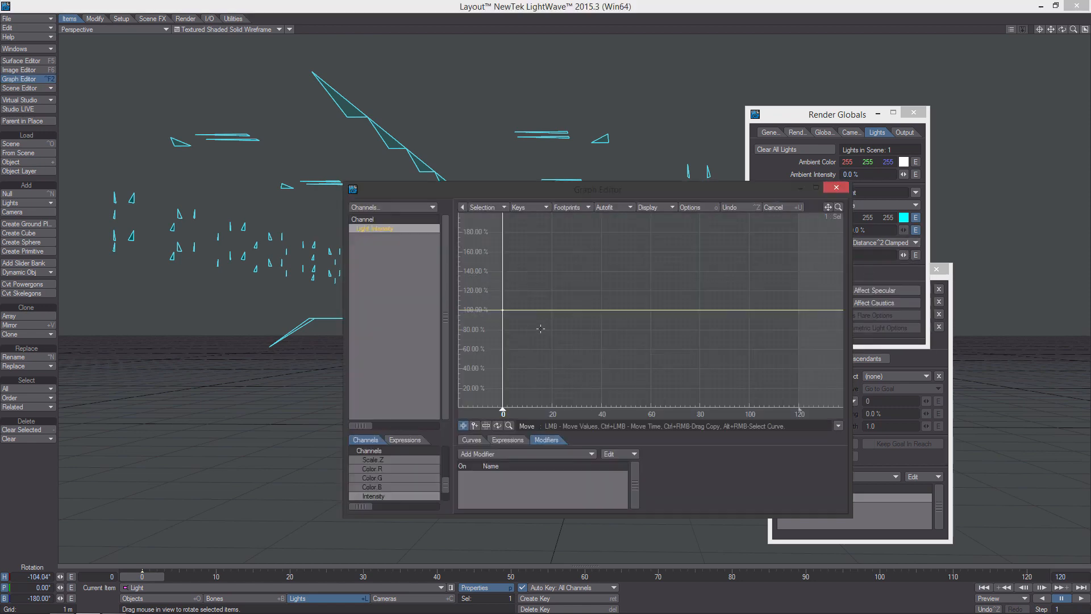
click(614, 453)
double_click(545, 475)
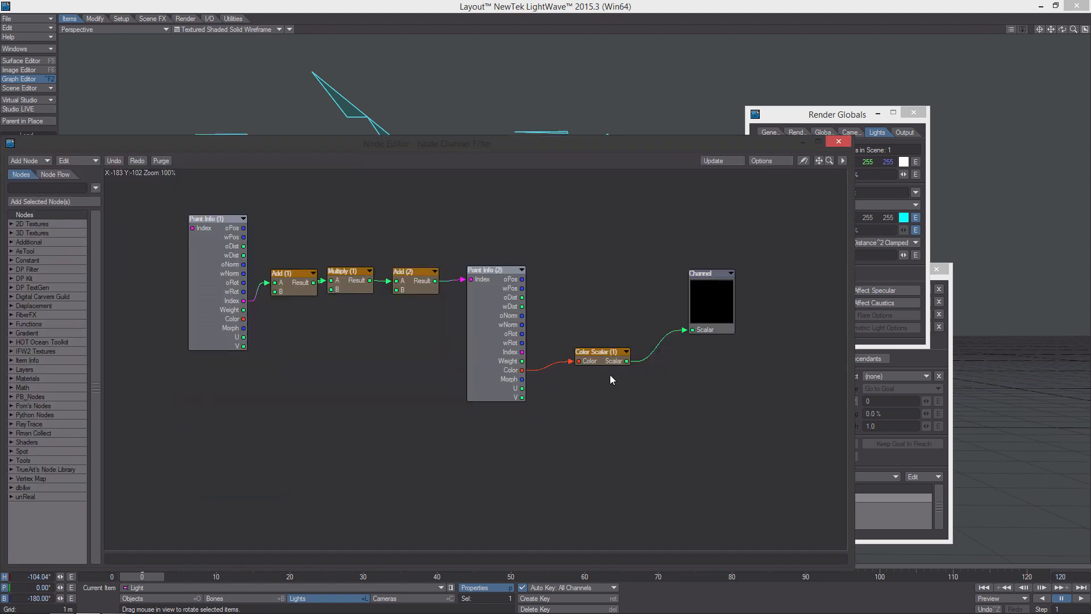
Step: Disconnect the Color Scalar node from Point Info (2) and switch that Point Info node from the Light_Color map to a weight map
drag(533, 360, 524, 358)
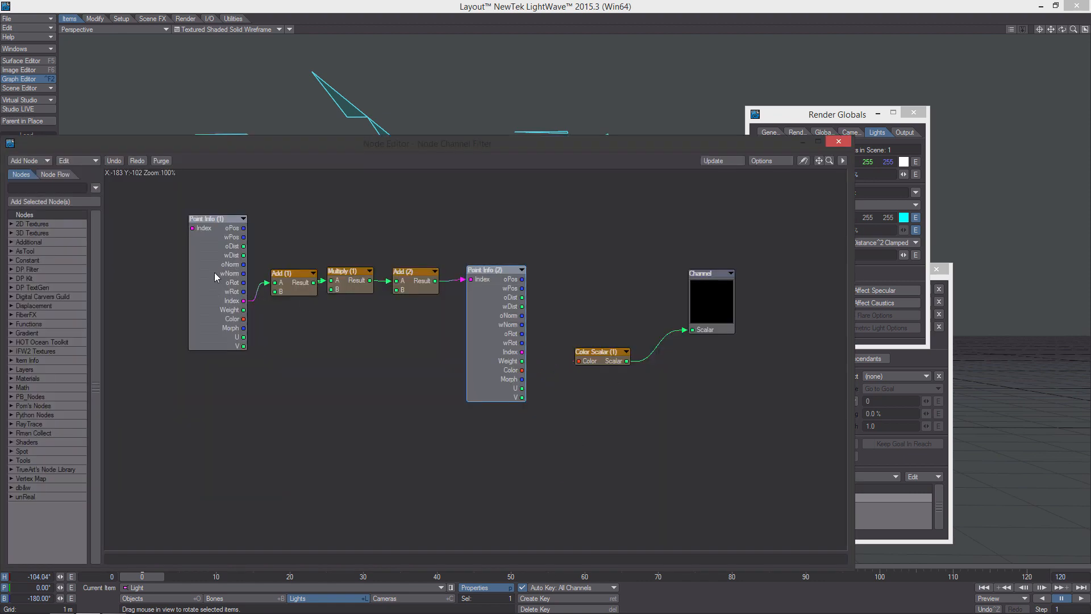
double_click(215, 271)
click(528, 276)
double_click(483, 325)
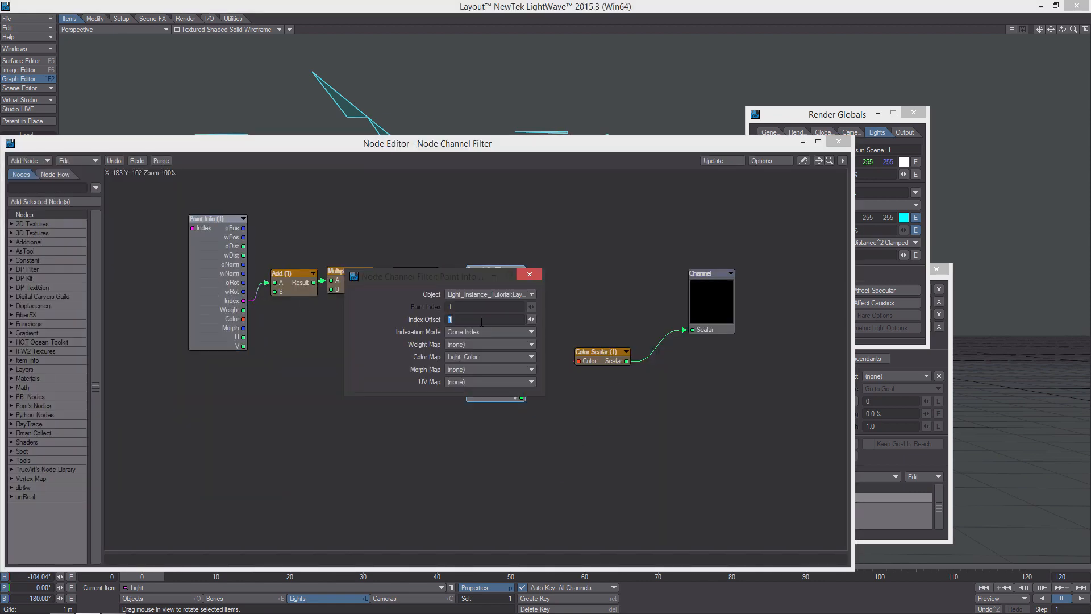
click(483, 356)
click(475, 348)
click(489, 345)
click(483, 354)
click(533, 273)
Step: Delete the Color Scalar node and connect Point Info (2)'s Weight output to the Channel's Scalar input
drag(638, 373, 597, 349)
key(Delete)
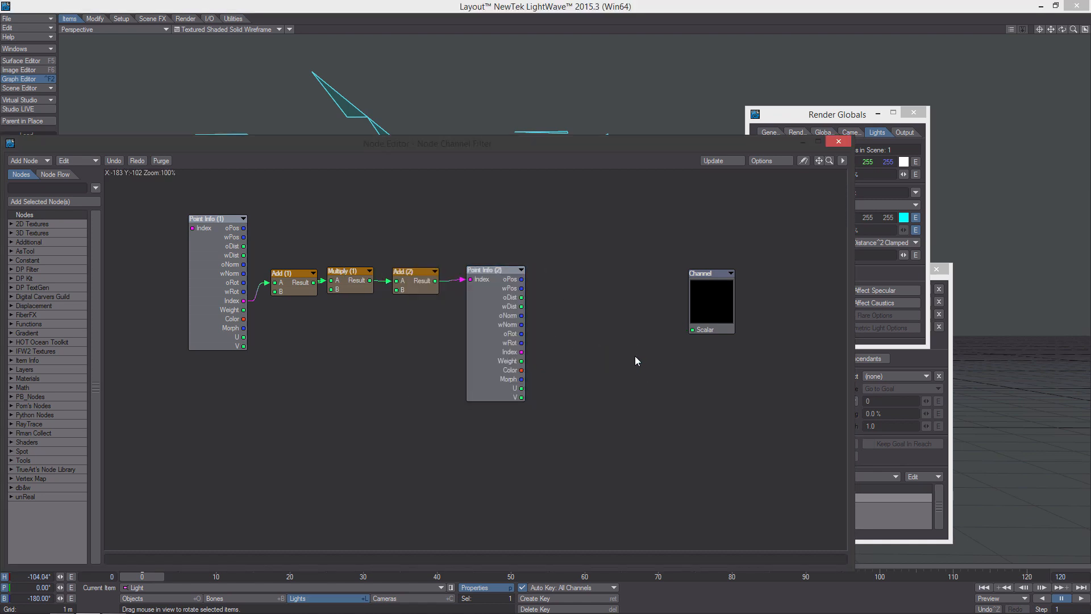
double_click(496, 355)
click(530, 275)
drag(521, 361, 692, 330)
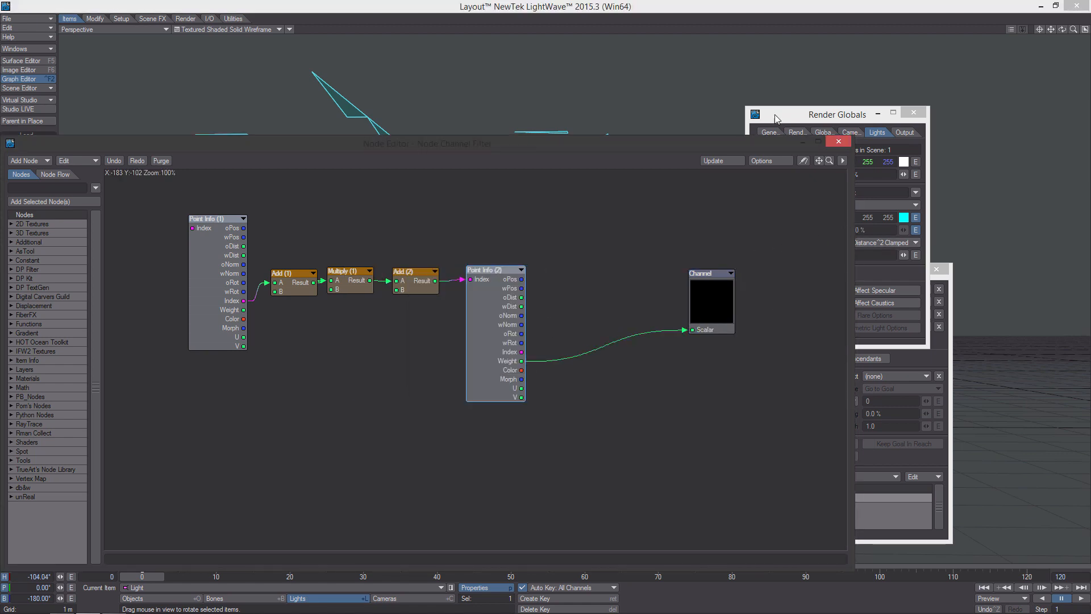
drag(769, 142, 677, 149)
click(780, 205)
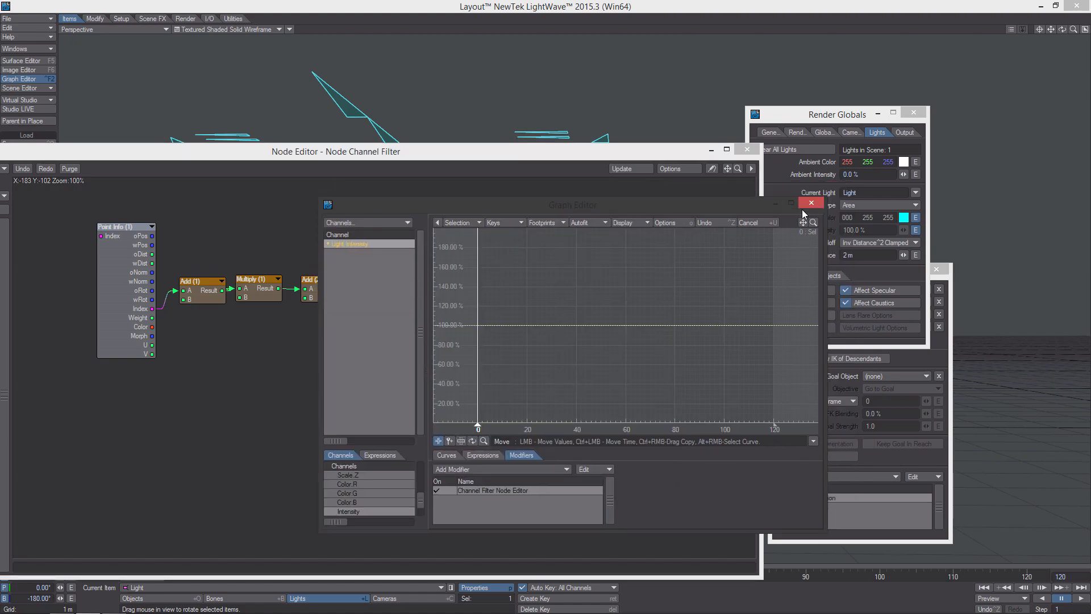
Step: Close the Graph Editor and Node Editor windows and clone the area light 324 times
click(810, 203)
click(747, 150)
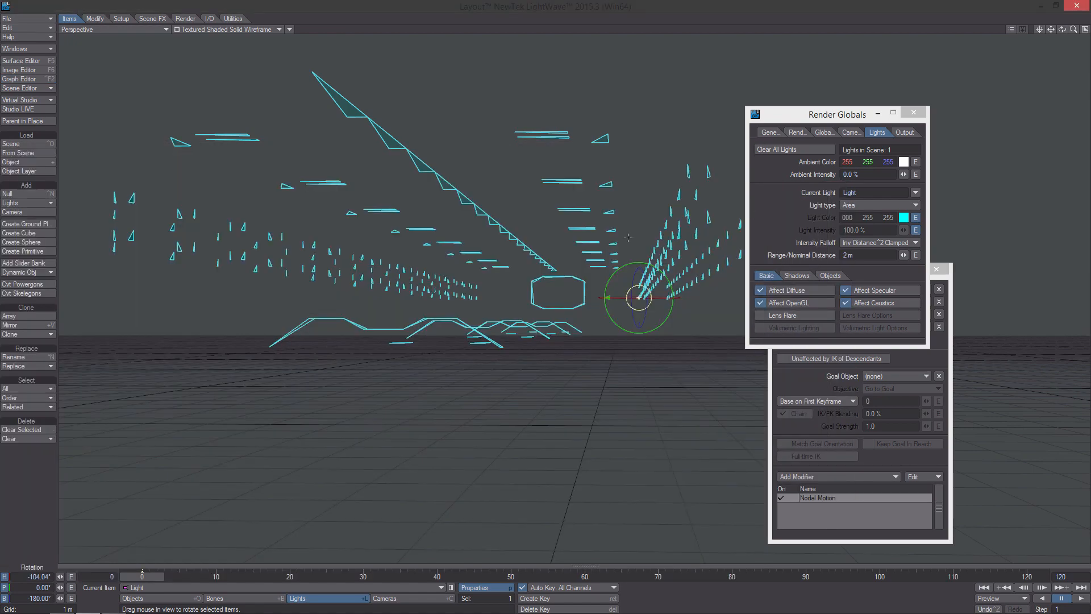
mouse_move(628, 237)
alt+shift+mouse_down()
mouse_move(653, 279)
mouse_move(691, 255)
mouse_move(651, 280)
mouse_move(613, 248)
alt+shift+mouse_up()
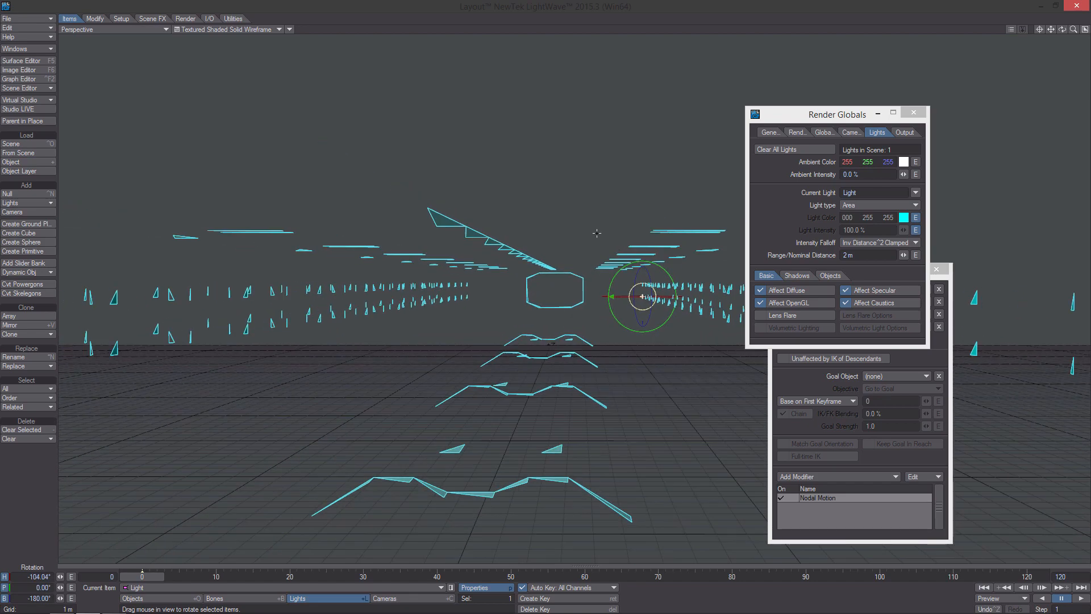
key(ctrl+c)
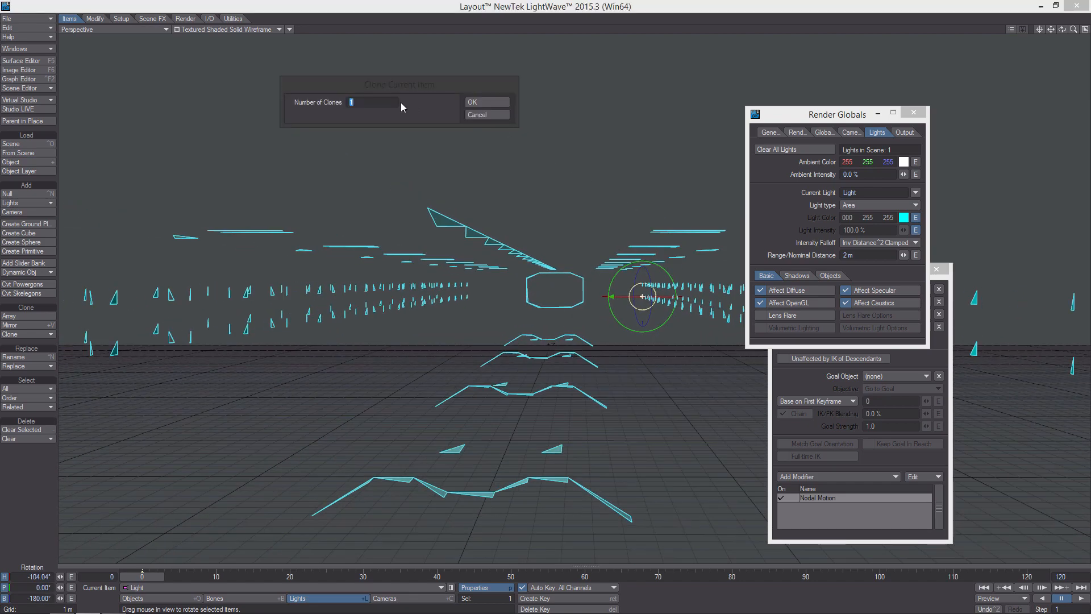
text(2)
click(367, 100)
text(32)
key(Return)
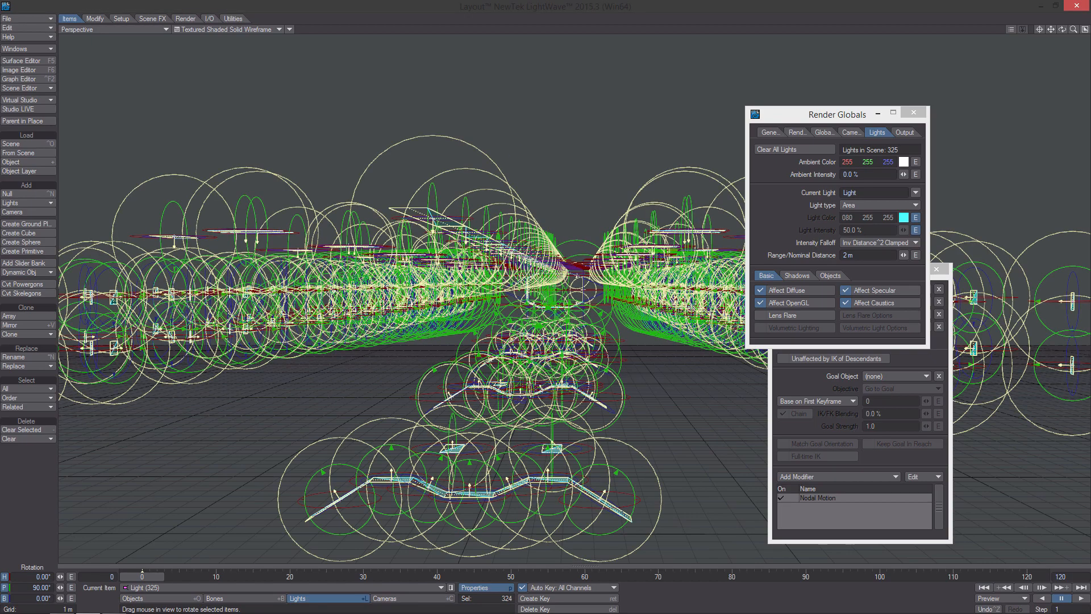
Step: Examine the cloned lights on the hangar helper triangles from different angles and clear the light selection
alt+drag(512, 319, 532, 270)
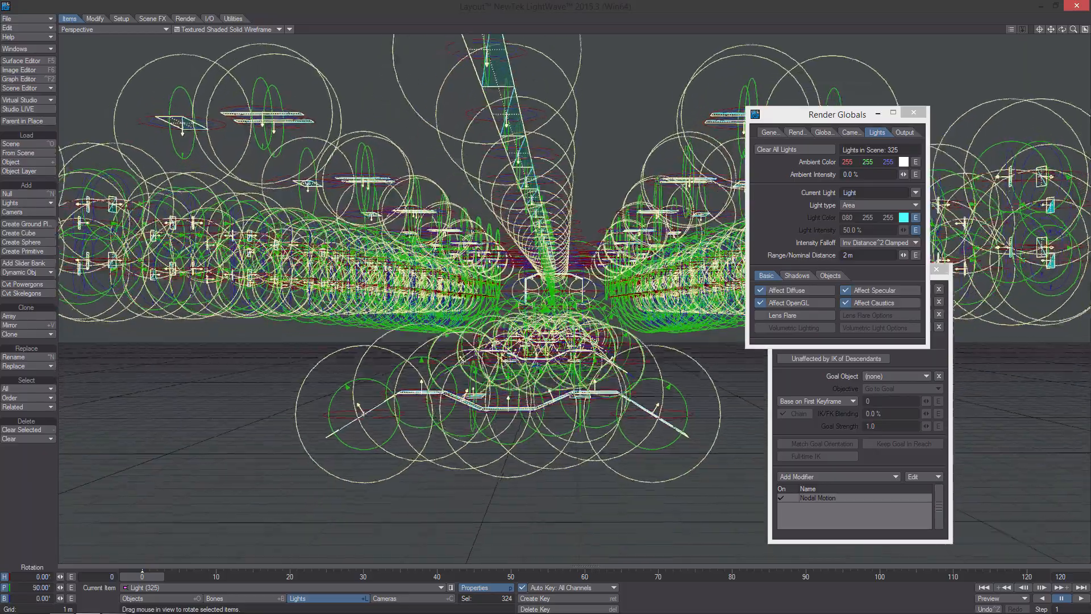
alt+drag(390, 449, 398, 476)
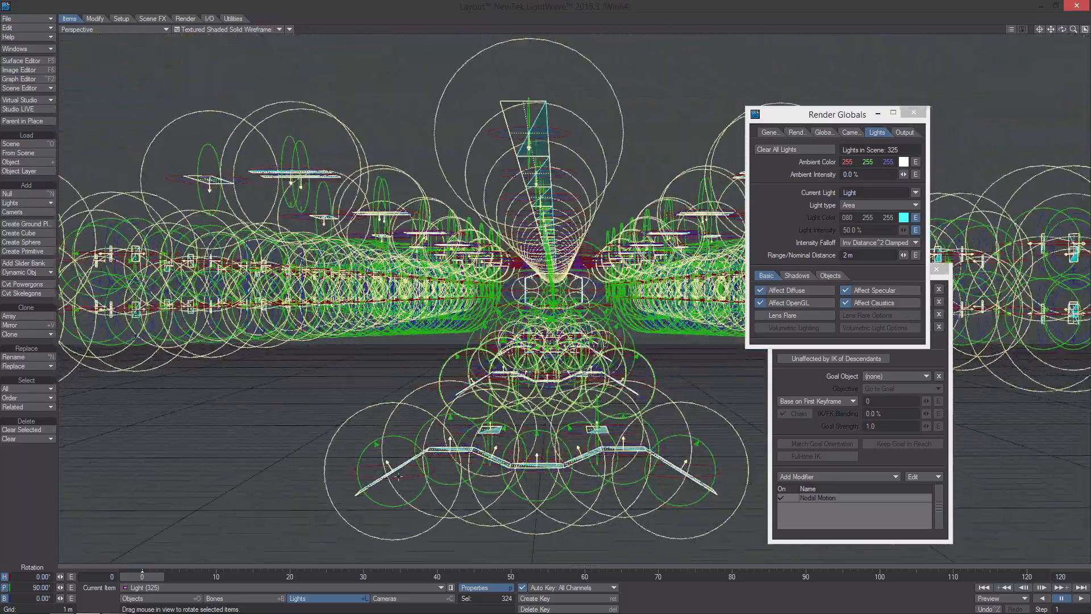
click(241, 598)
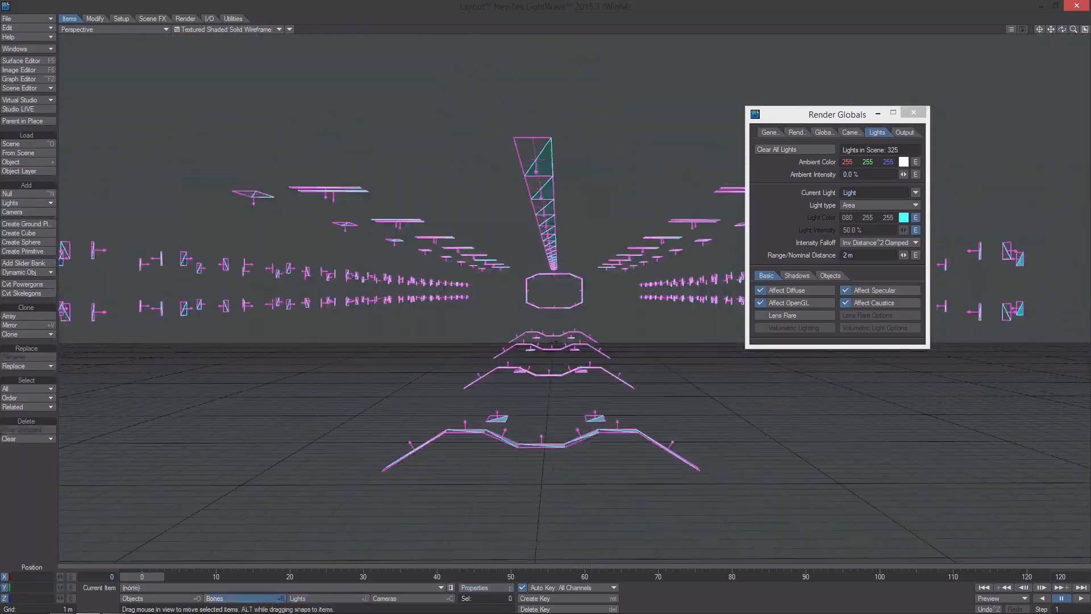
Step: In the Scene Editor, set Light_Instance_Tutorial Layer3 to Wireframe display with a Dark Blue item color
click(25, 48)
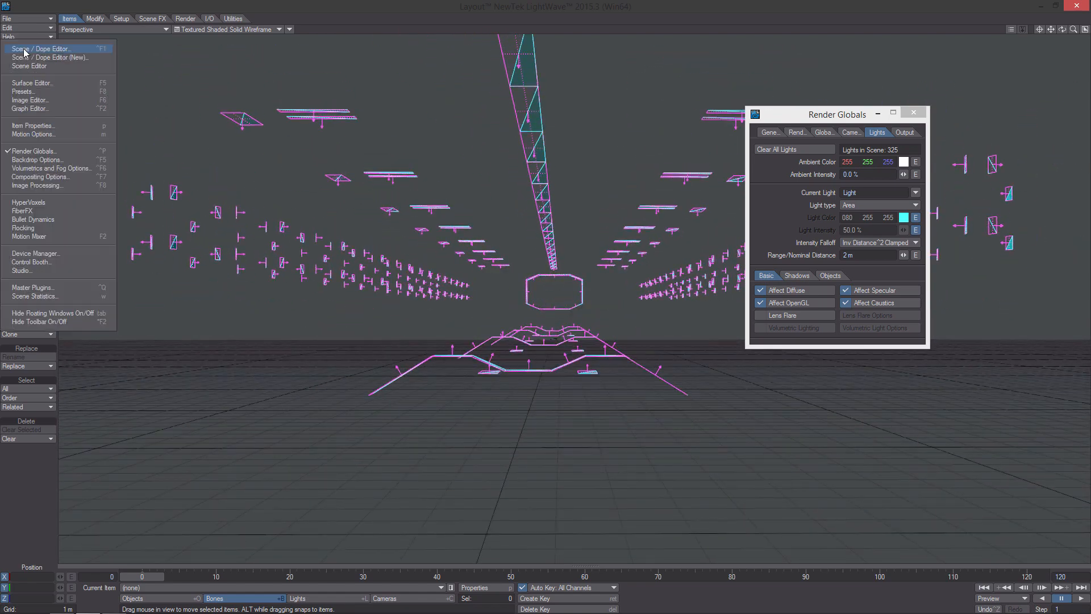
click(34, 51)
drag(260, 274, 257, 514)
click(78, 503)
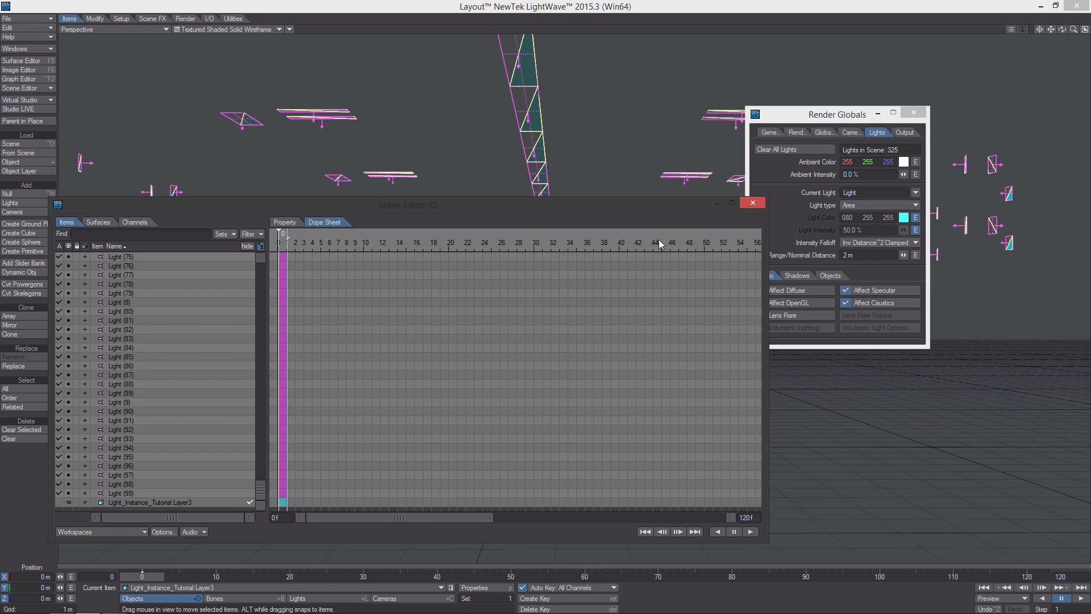
click(68, 502)
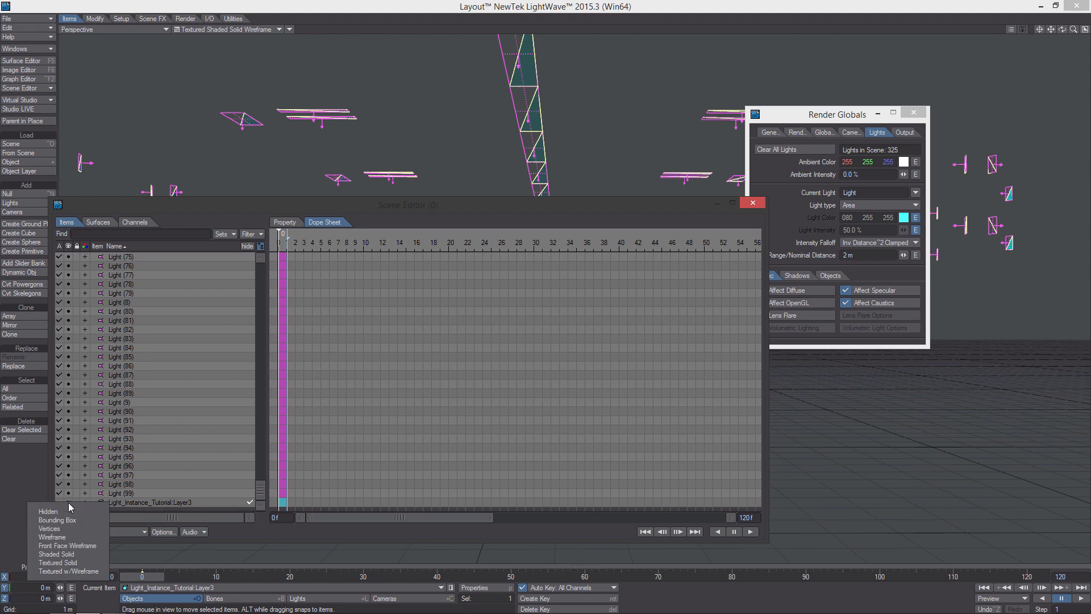
click(74, 537)
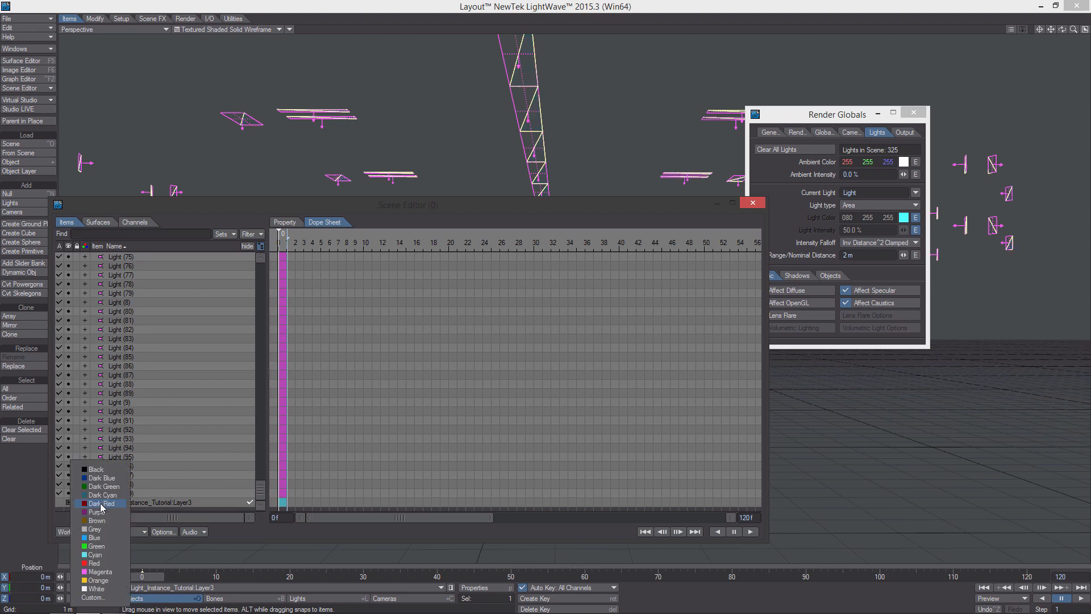
click(103, 504)
click(108, 478)
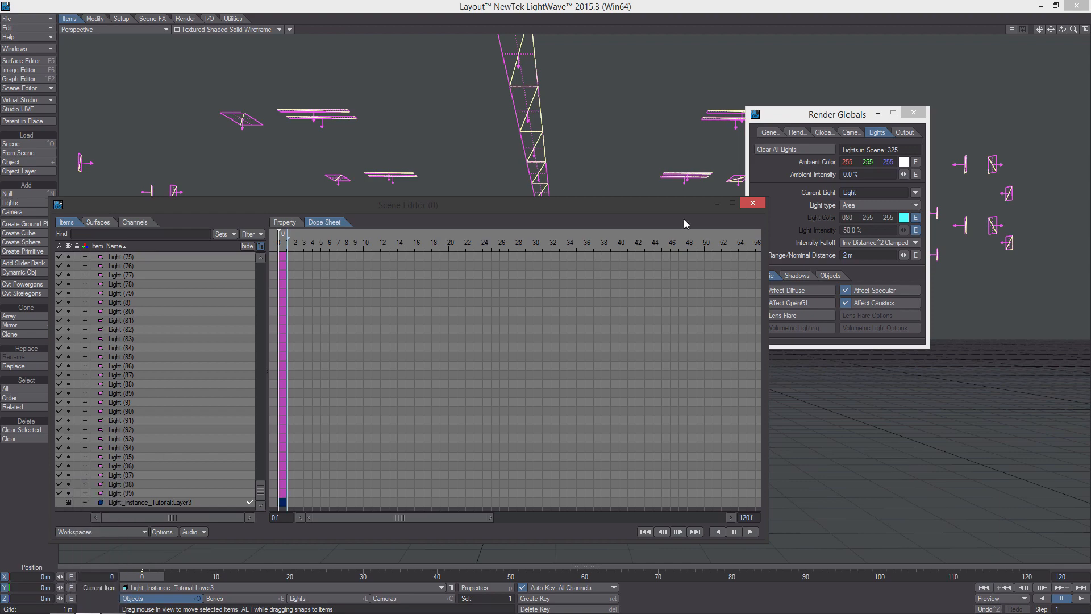
click(753, 203)
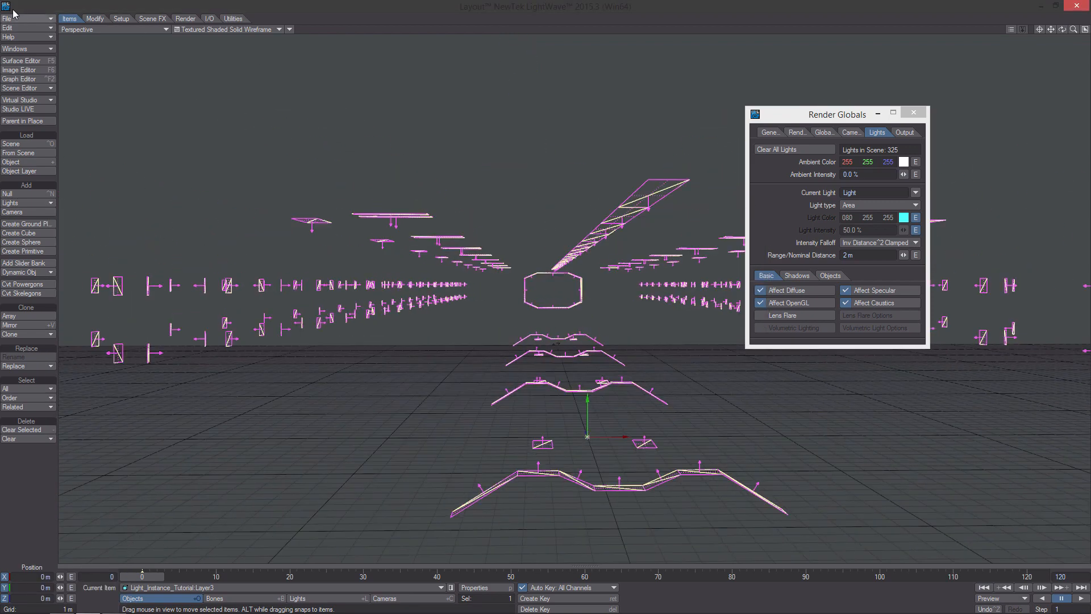
Step: Load layer 1 of Light_Instance_Tutorial.lwo into the scene
click(27, 18)
mouse_move(37, 21)
click(165, 61)
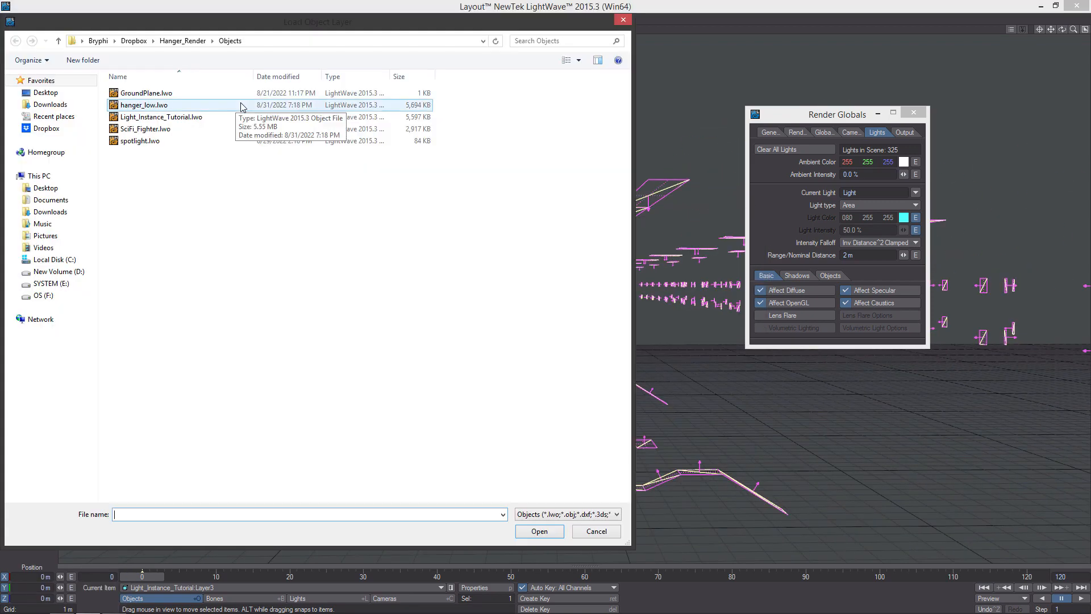
double_click(202, 106)
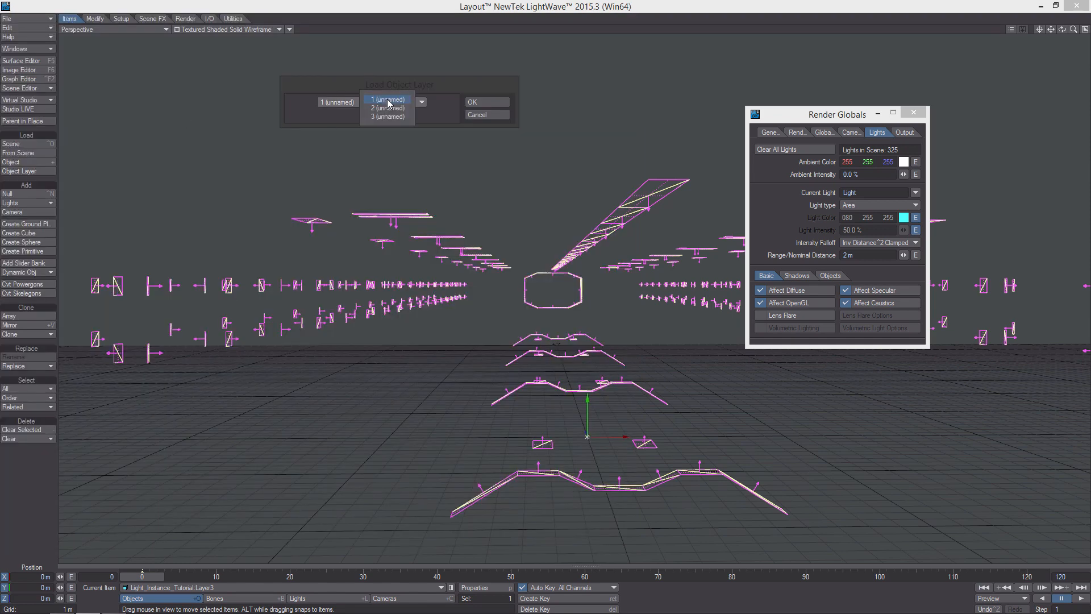
click(471, 104)
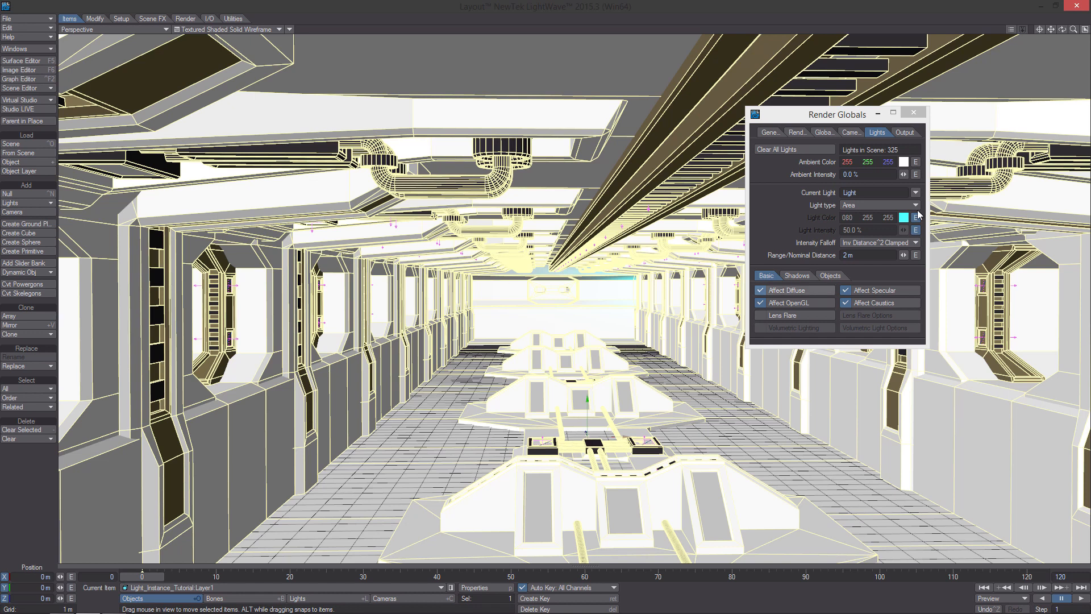
Step: Close Render Globals, switch to the camera view and move the camera inside the hangar to about X 6.885 m, Y 2.675 m, Z -41.472 m
click(913, 112)
key(6)
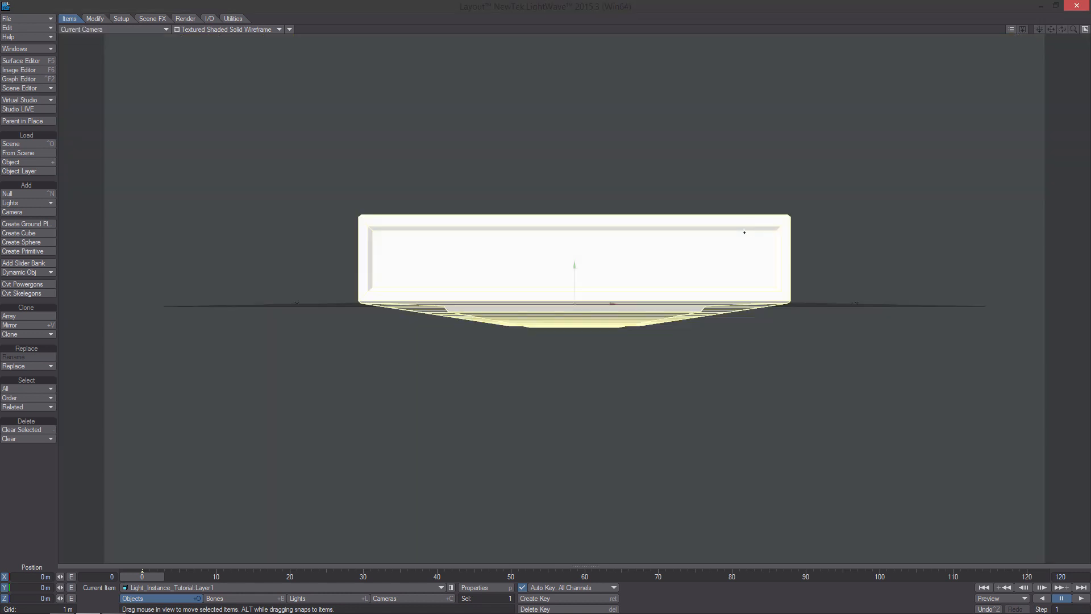
key(shift+c)
drag(663, 333, 676, 51)
drag(710, 505, 753, 398)
right_drag(691, 450, 679, 433)
drag(680, 433, 671, 548)
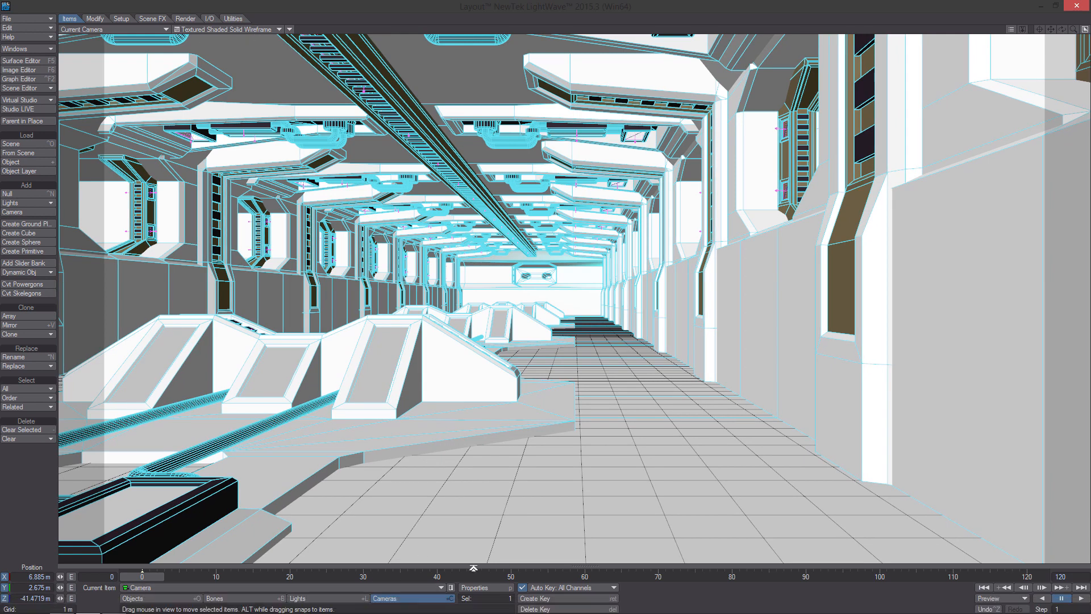
Step: Check the camera's adaptive sampling Threshold in its properties
click(485, 588)
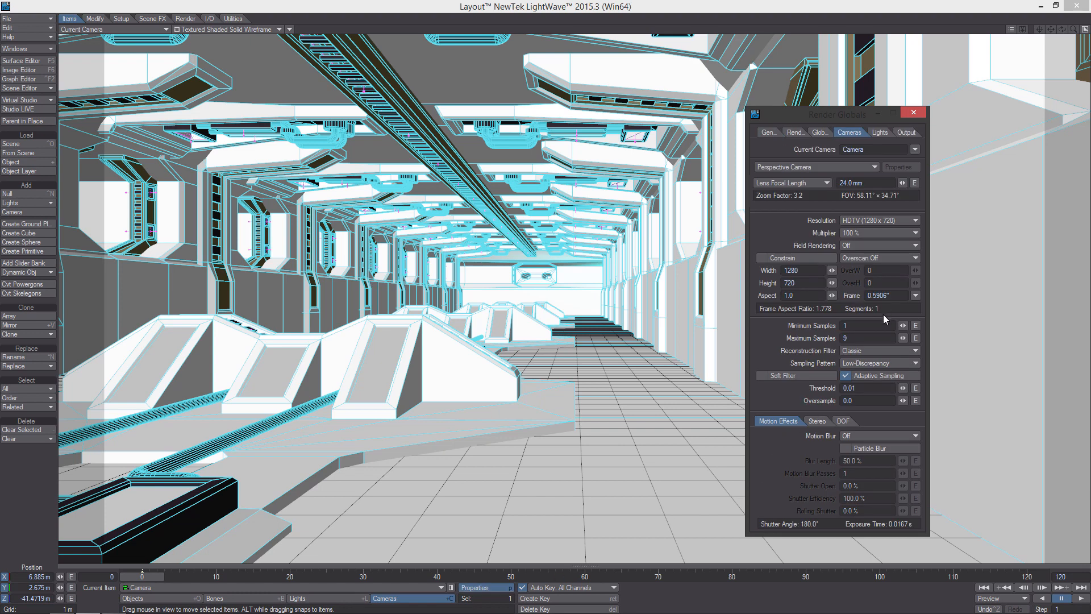
double_click(853, 391)
click(856, 389)
click(914, 113)
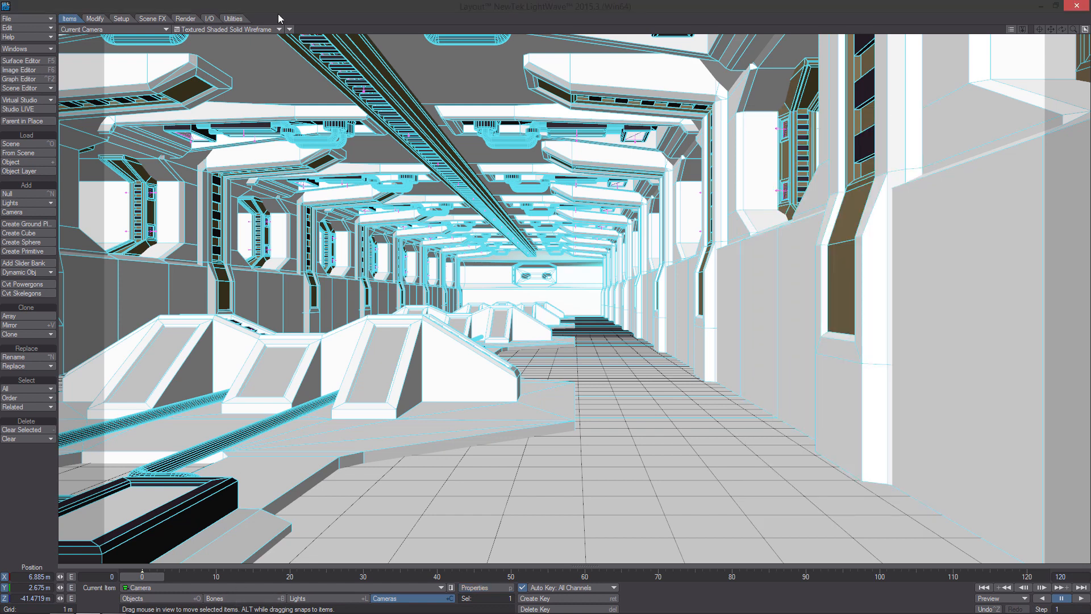
Step: Preview the hangar lighting through the camera with VPR and check the viewport's render options
click(243, 29)
click(236, 71)
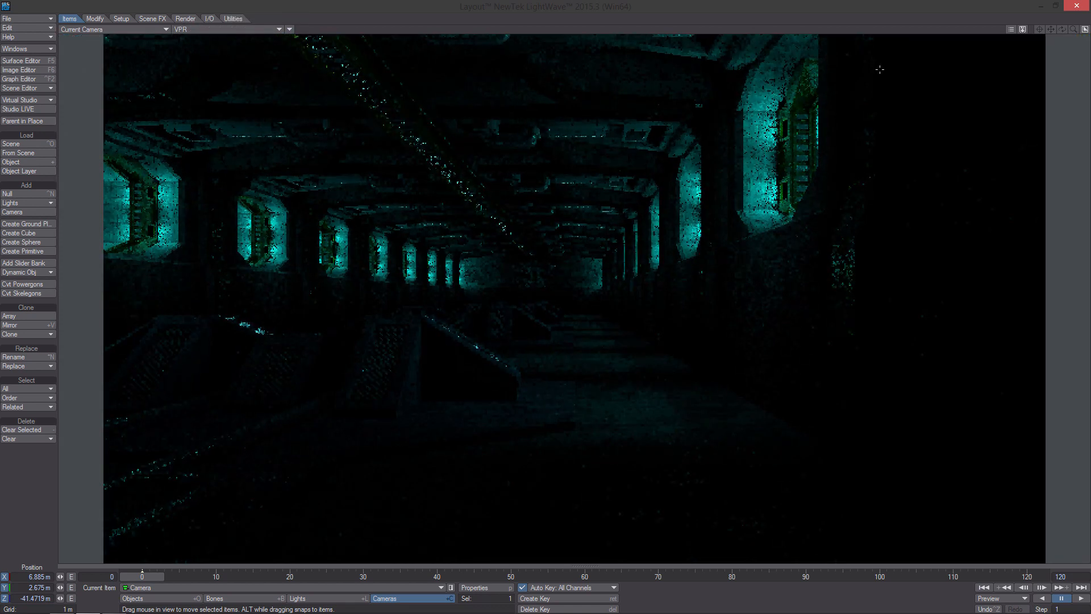
click(1011, 29)
click(152, 84)
click(214, 63)
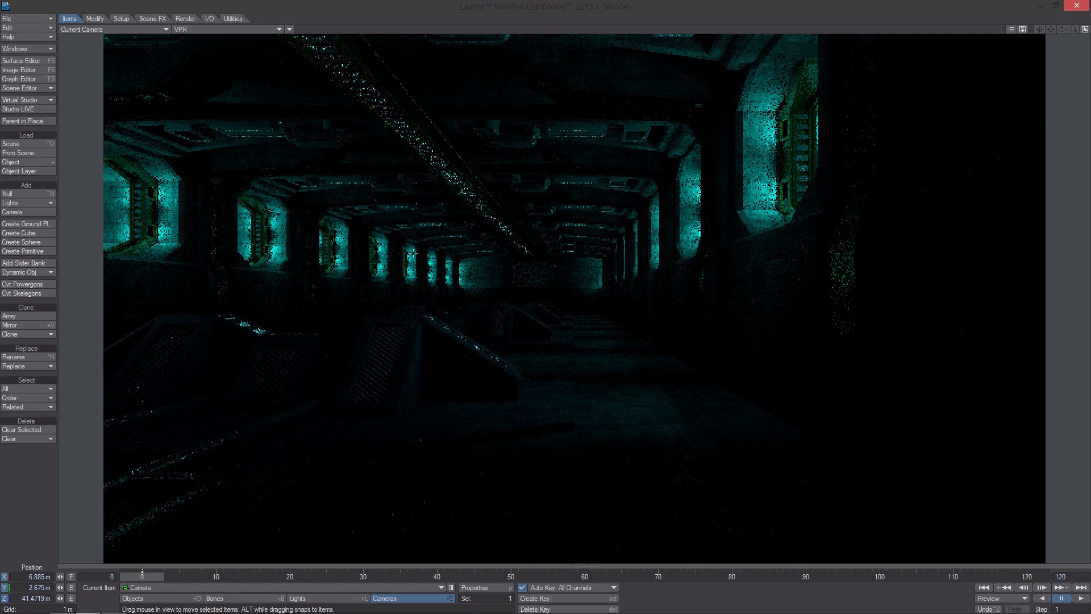
Step: Set the viewport style to Textured Shaded Solid and show the hangar in the Perspective view
click(237, 31)
click(260, 55)
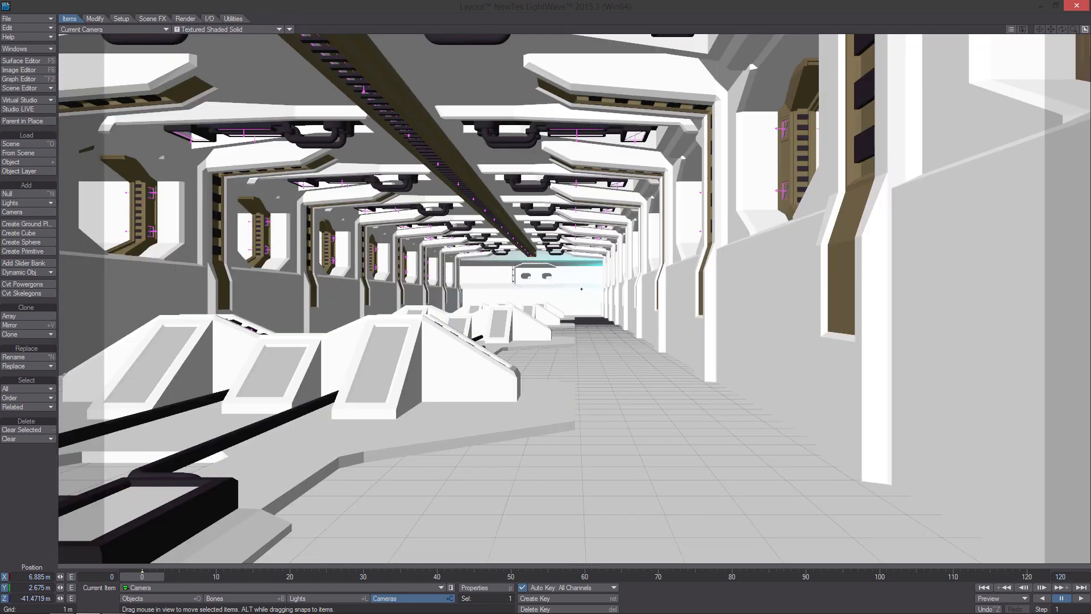
key(4)
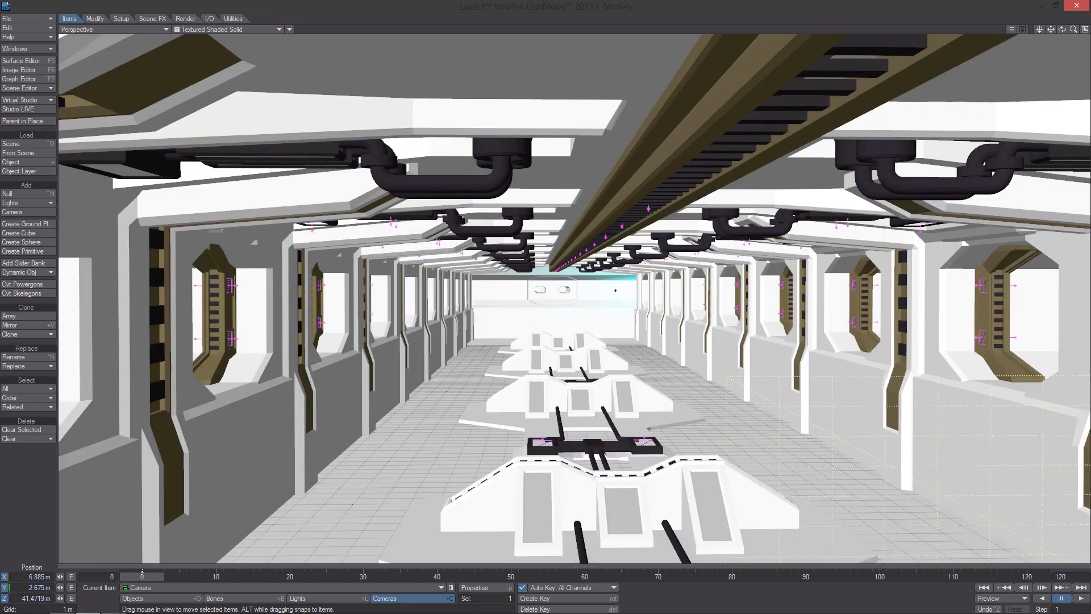
scroll(614, 290, down, 6)
mouse_move(614, 290)
alt+mouse_down()
mouse_move(574, 290)
mouse_move(631, 293)
alt+mouse_up()
alt+drag(630, 220, 635, 220)
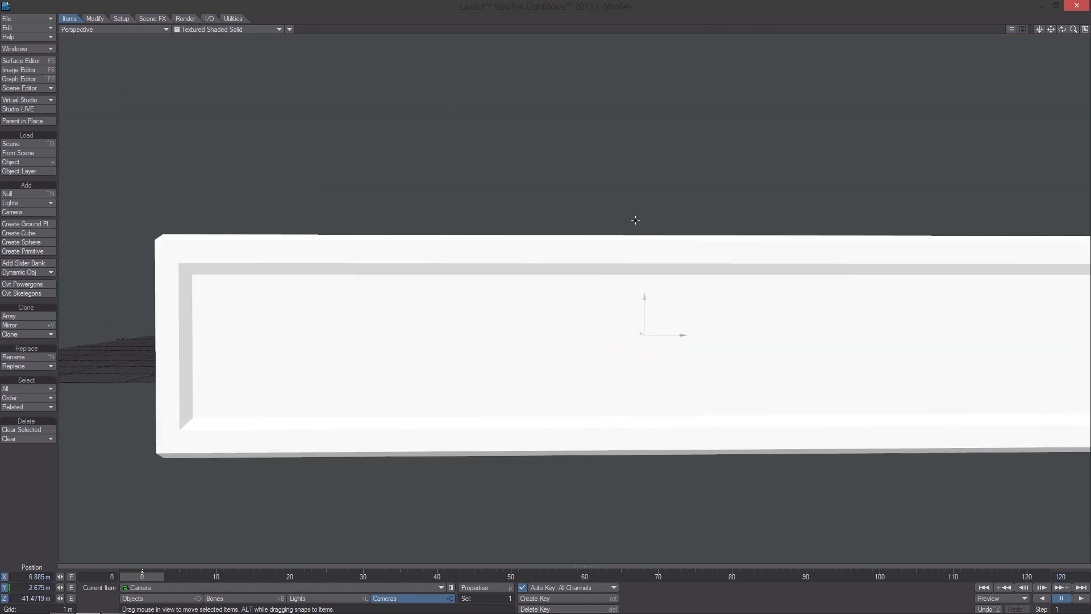
Step: Select the Light_Instance_Tutorial Layer3 object and fit the view to it
click(220, 30)
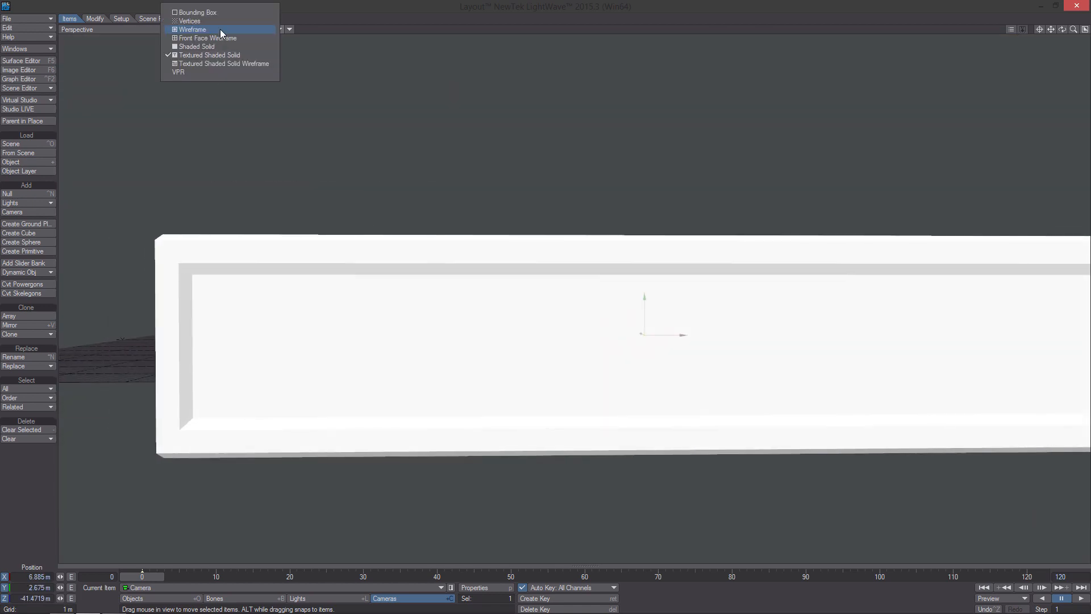
click(239, 148)
click(132, 598)
click(179, 588)
click(182, 580)
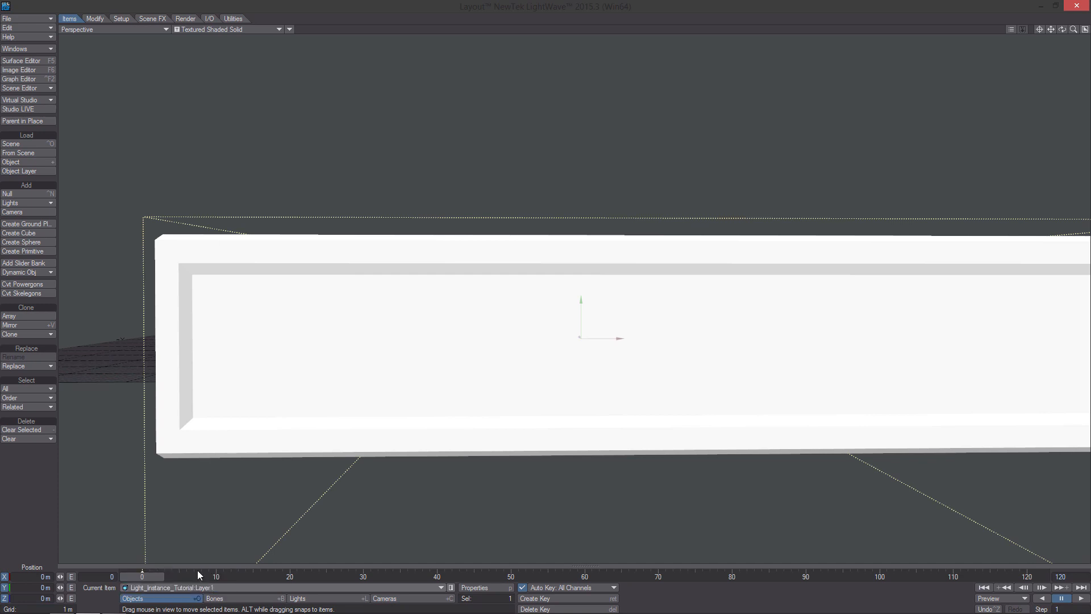
key(a)
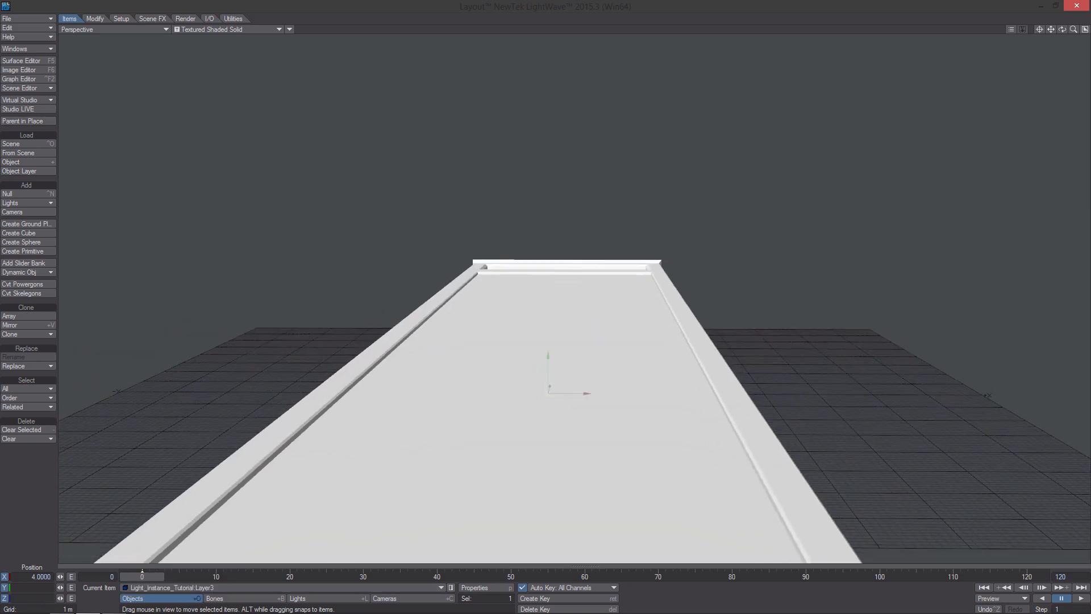
Step: Activate Paint Weights for the Layer3 object's Light_Intensity map and show its weighted points inside the hangar
click(95, 19)
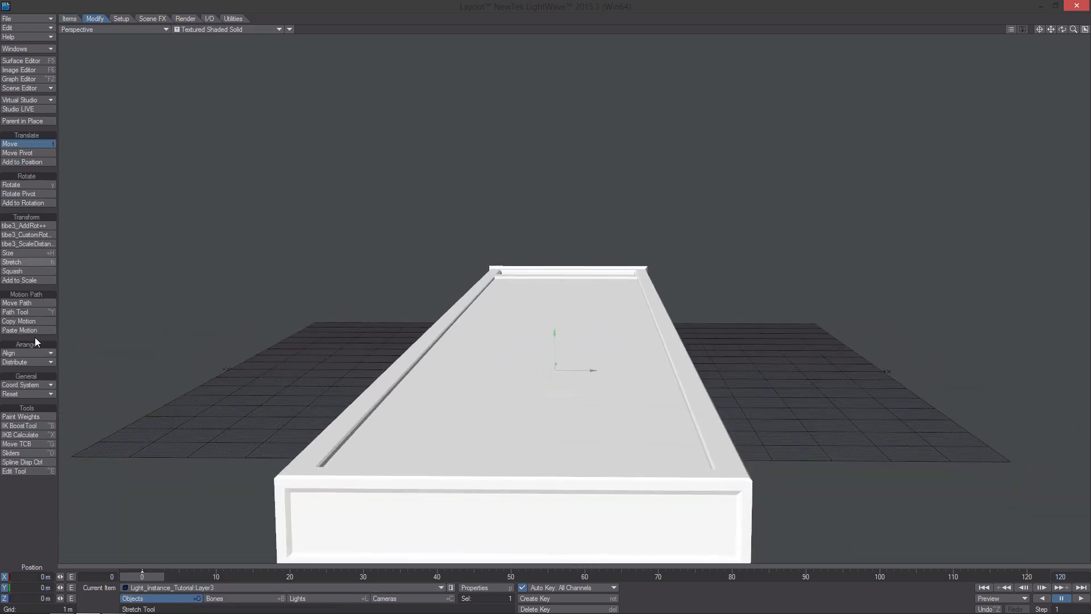
click(20, 416)
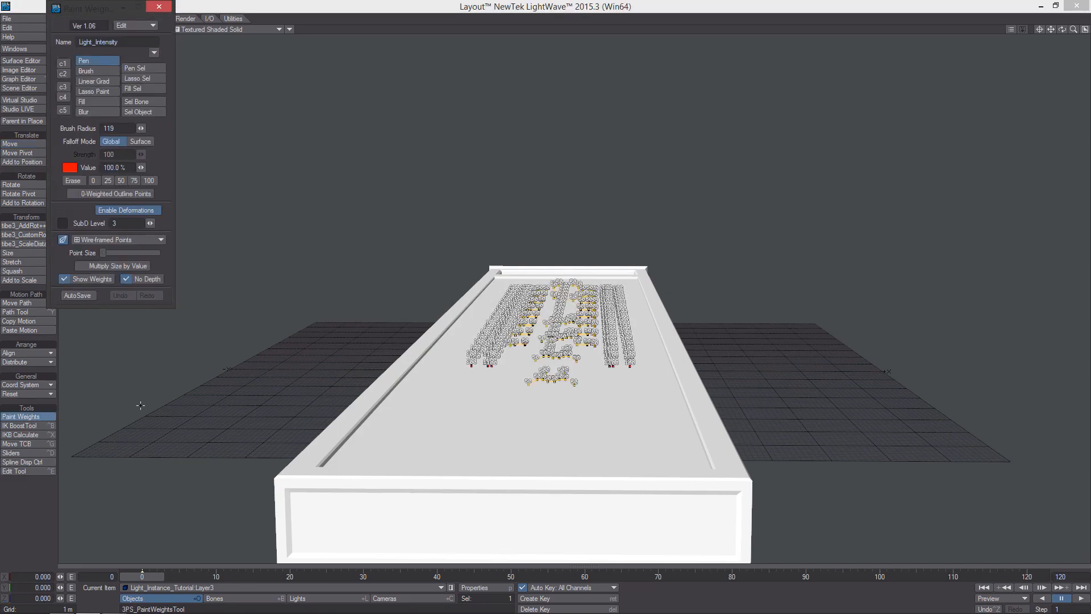
alt+drag(566, 392, 636, 314)
ctrl+alt+drag(552, 314, 544, 304)
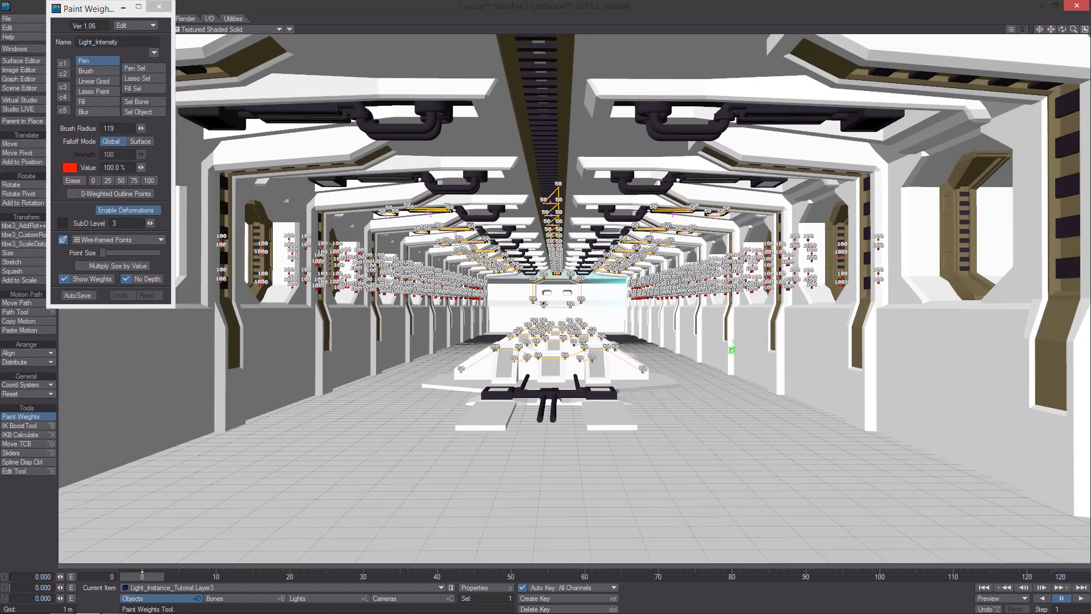
Step: Return to the multi-viewport layout and set the wireframe perspective viewport to a Back view framing the hangar's cross-section
click(1085, 29)
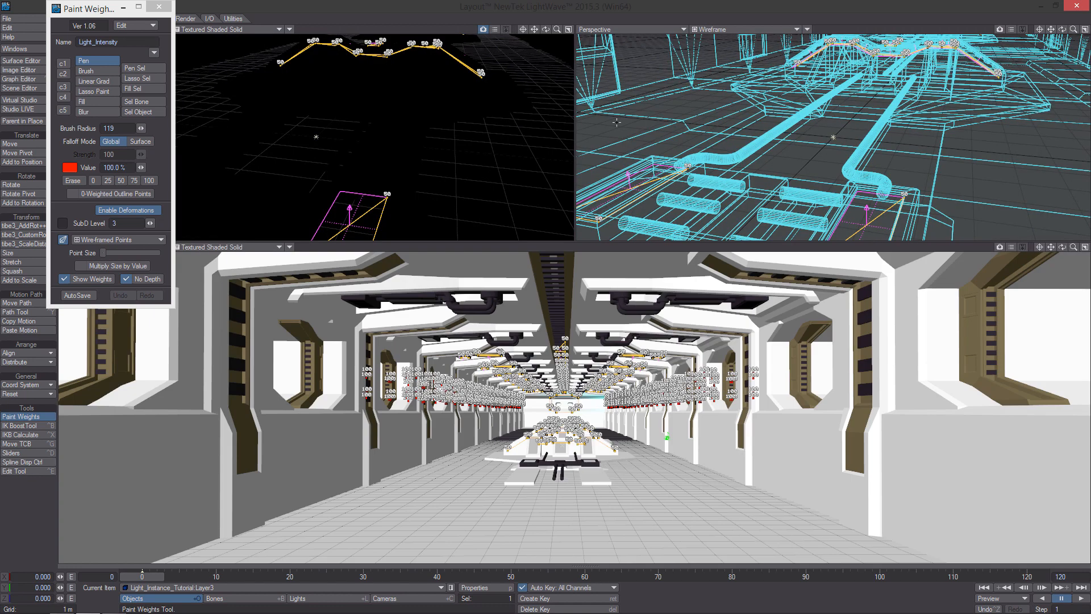
click(654, 29)
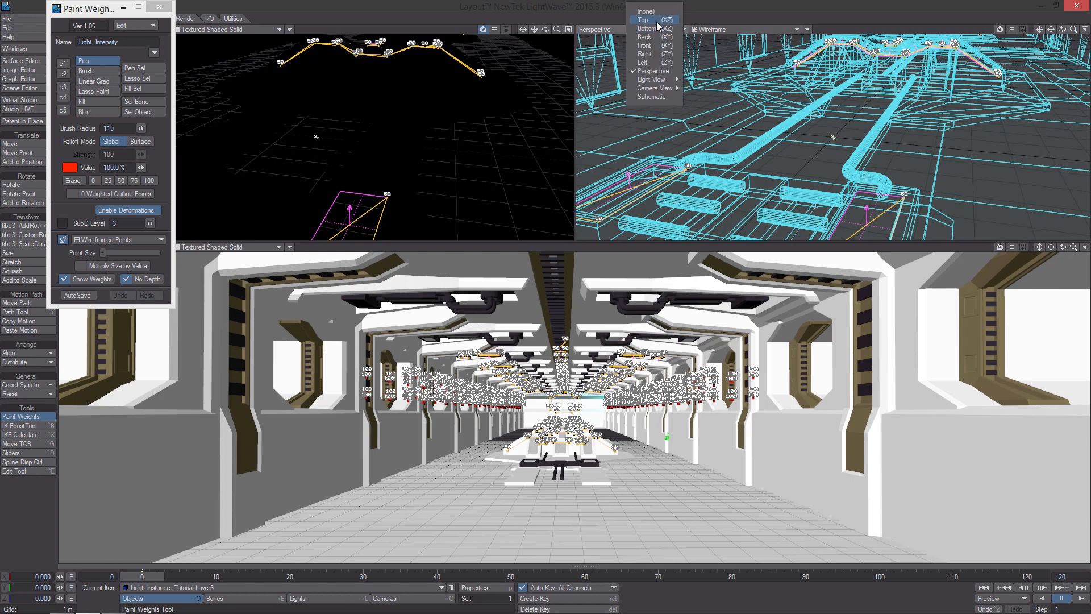
click(647, 37)
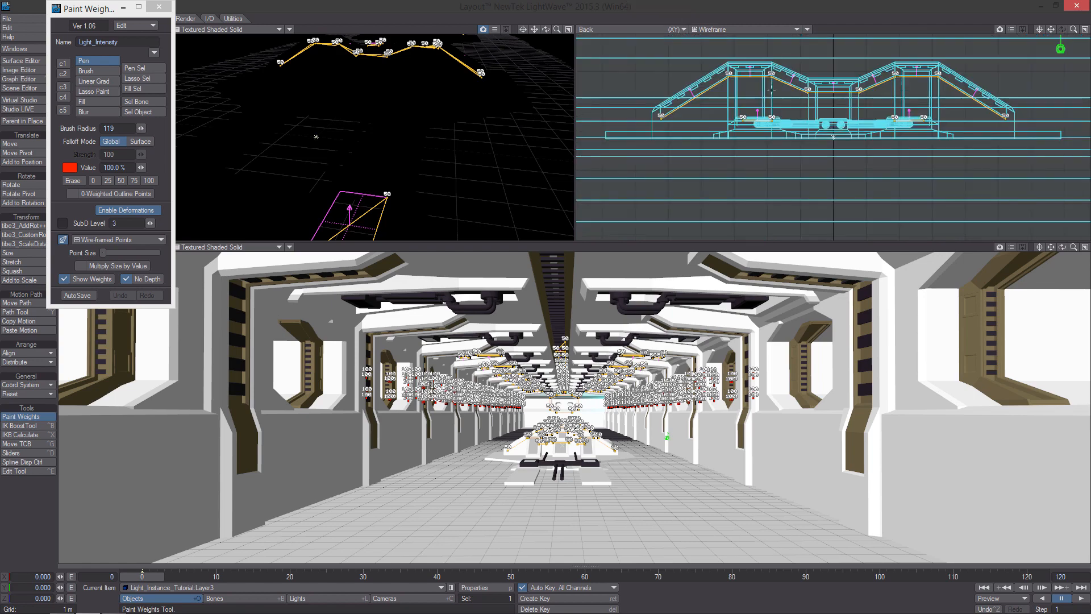
alt+drag(772, 90, 645, 122)
ctrl+alt+drag(795, 74, 831, 95)
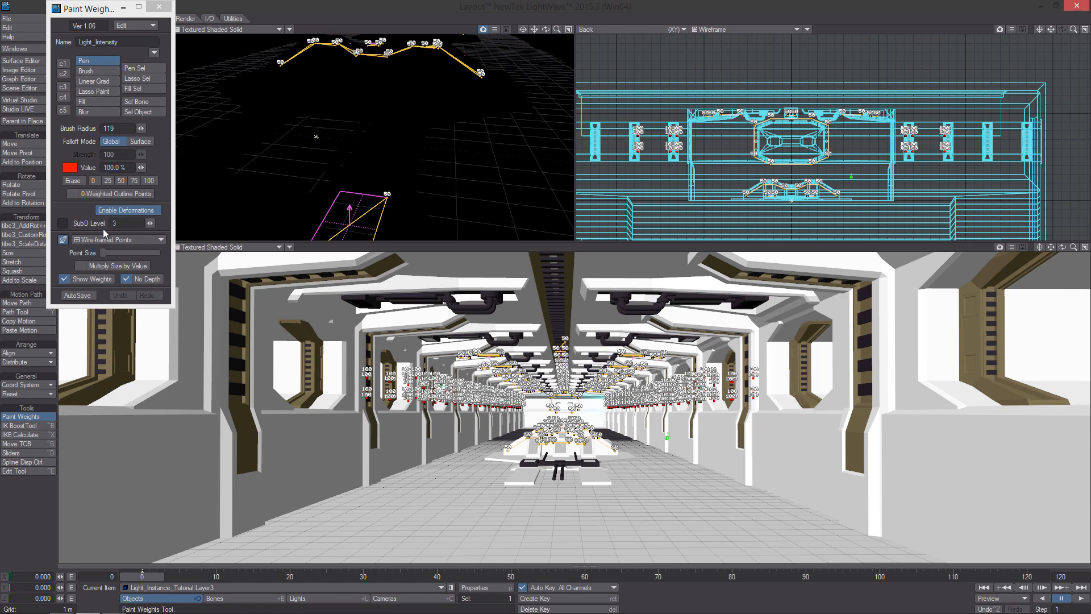
Step: Paint the Light_Intensity weights of the central ceiling and platform light points to 100% using a Pen brush of radius 93
click(95, 100)
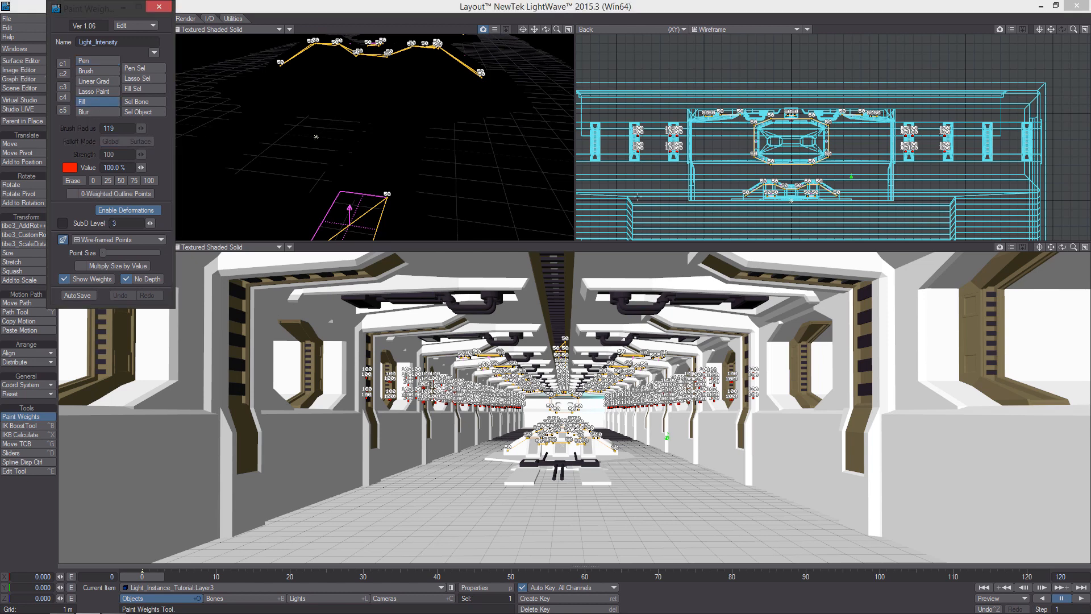
click(775, 169)
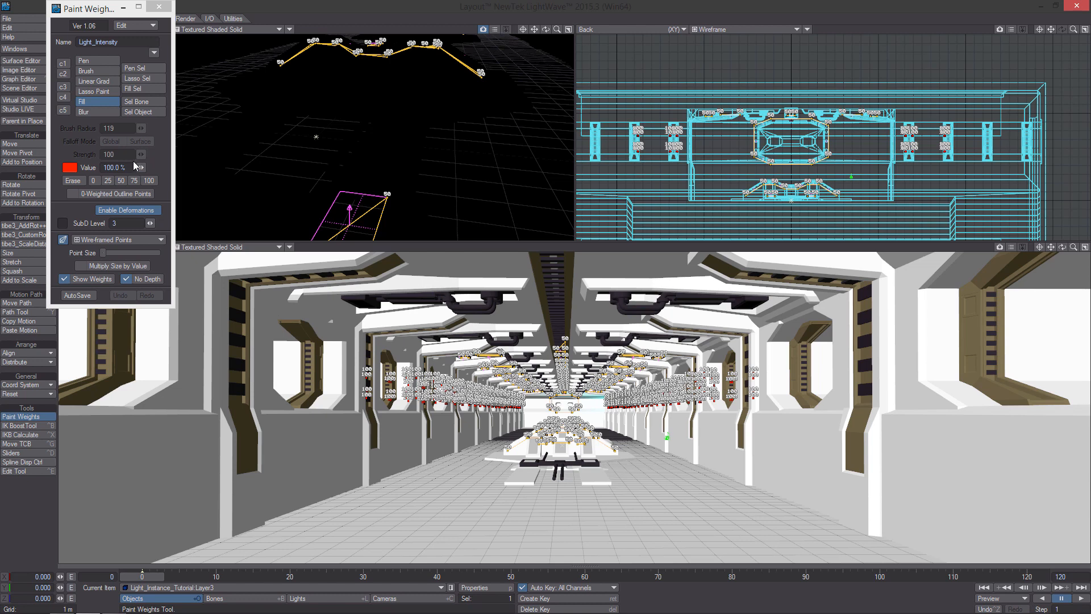
click(102, 64)
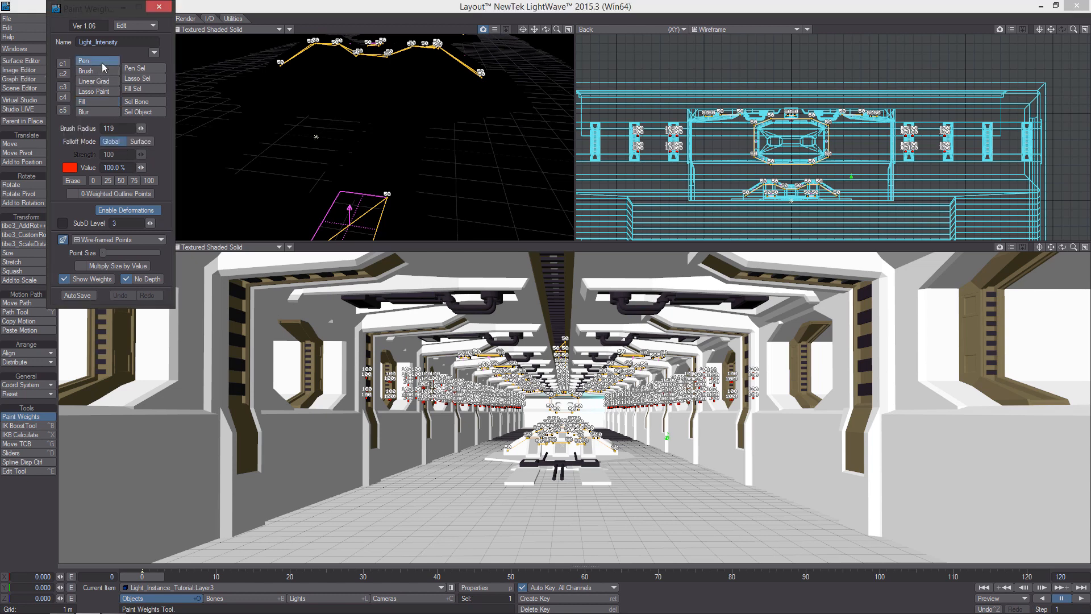
right_drag(655, 167, 640, 167)
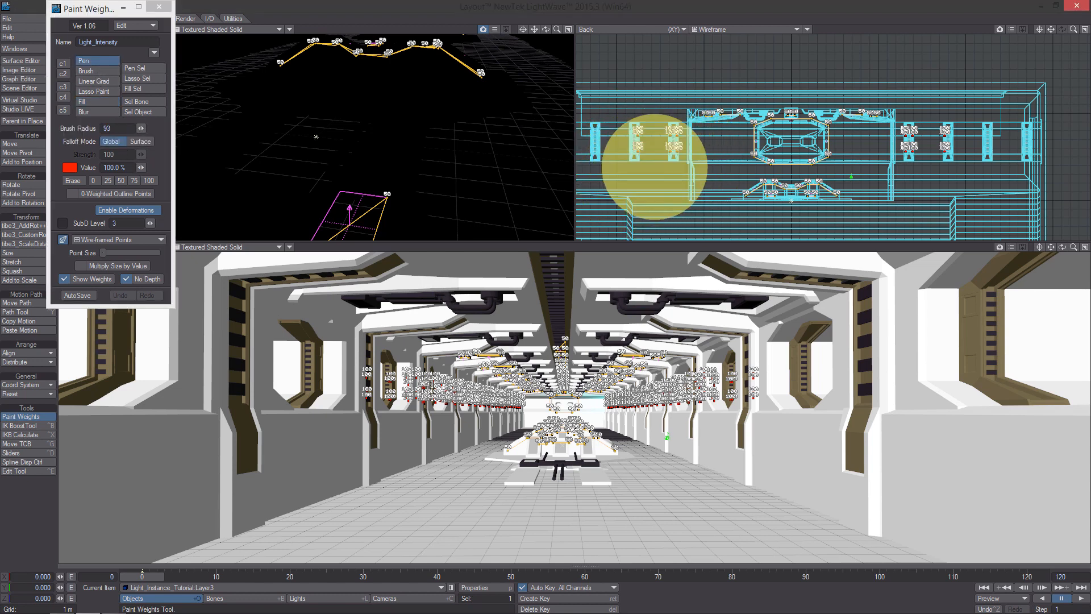
mouse_move(786, 187)
mouse_down()
mouse_move(807, 108)
mouse_move(835, 108)
mouse_move(772, 108)
mouse_up()
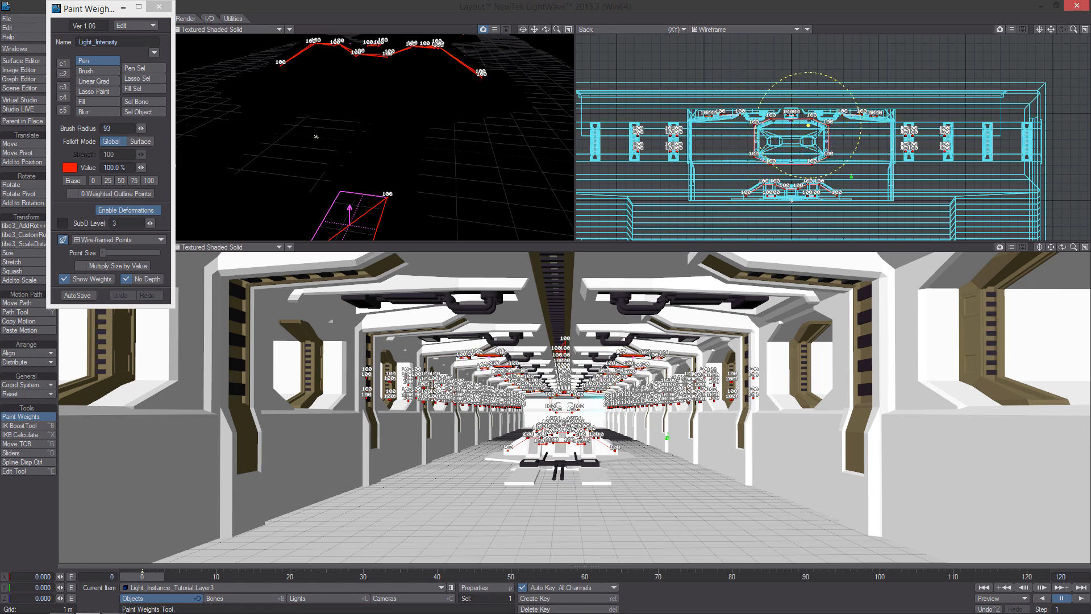
mouse_move(795, 163)
mouse_down()
mouse_move(837, 119)
mouse_move(741, 122)
mouse_move(809, 154)
mouse_up()
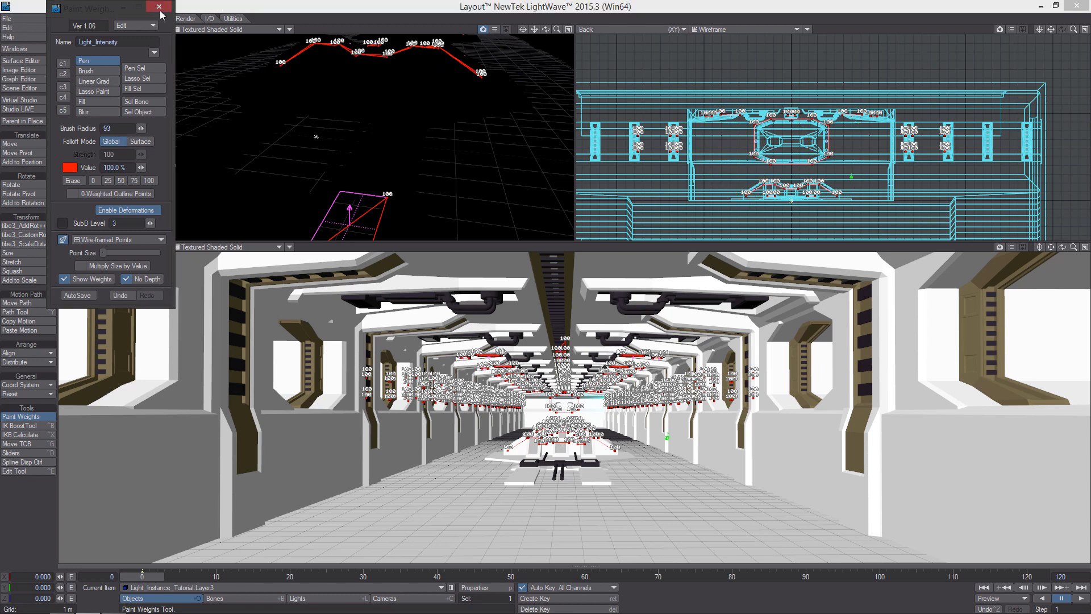
click(159, 6)
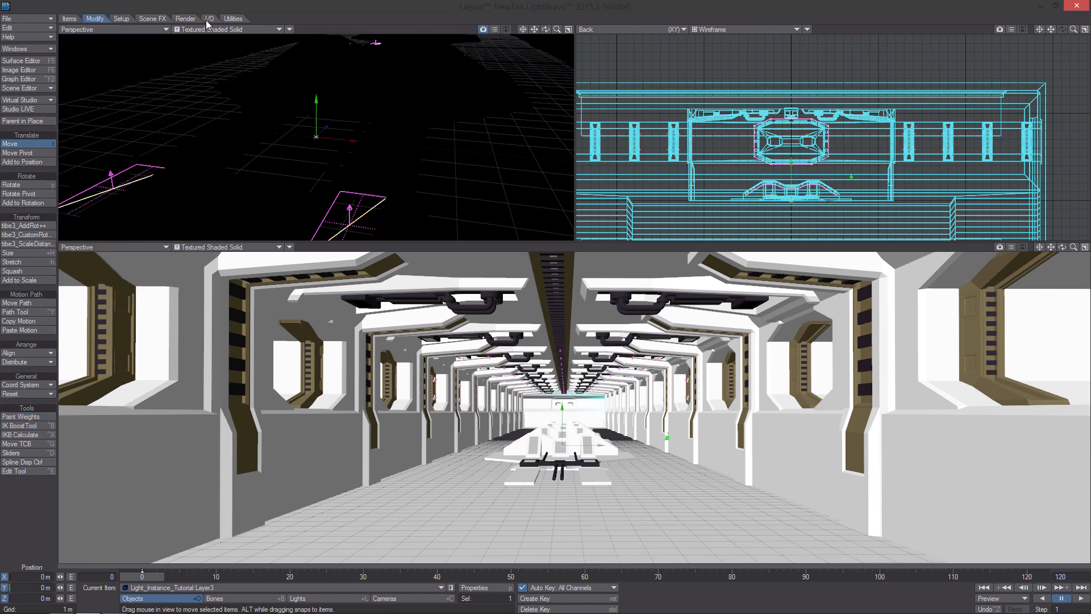
Step: Enlarge the Perspective viewport to a single view, switch it to the current camera and preview it with VPR
click(569, 29)
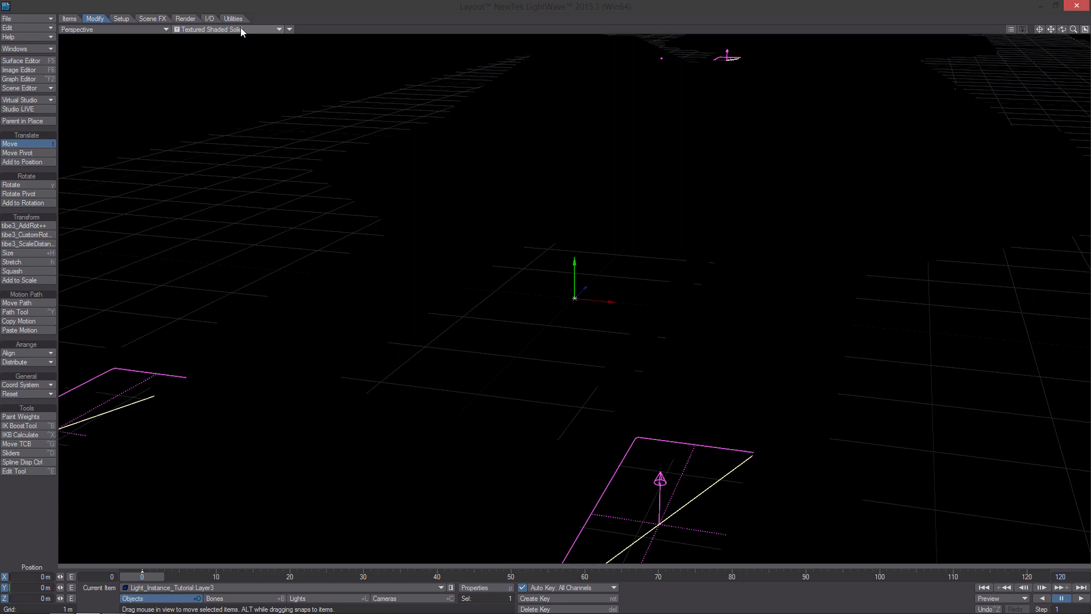
key(6)
click(241, 28)
click(233, 71)
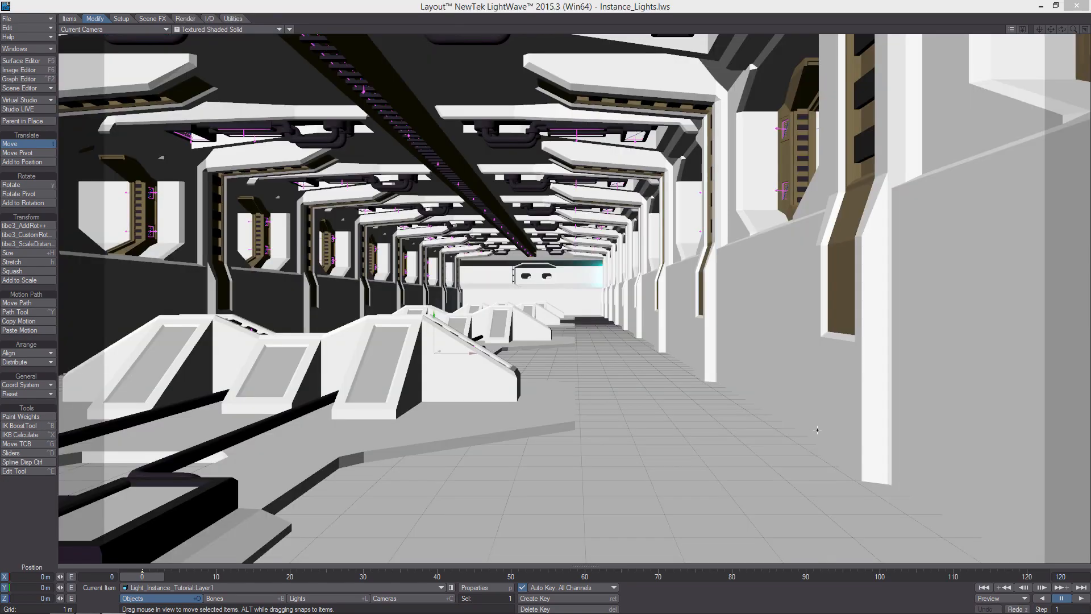
Step: Load layer 2 of Light_Instance_Tutorial.lwo into the scene
click(34, 19)
mouse_move(43, 23)
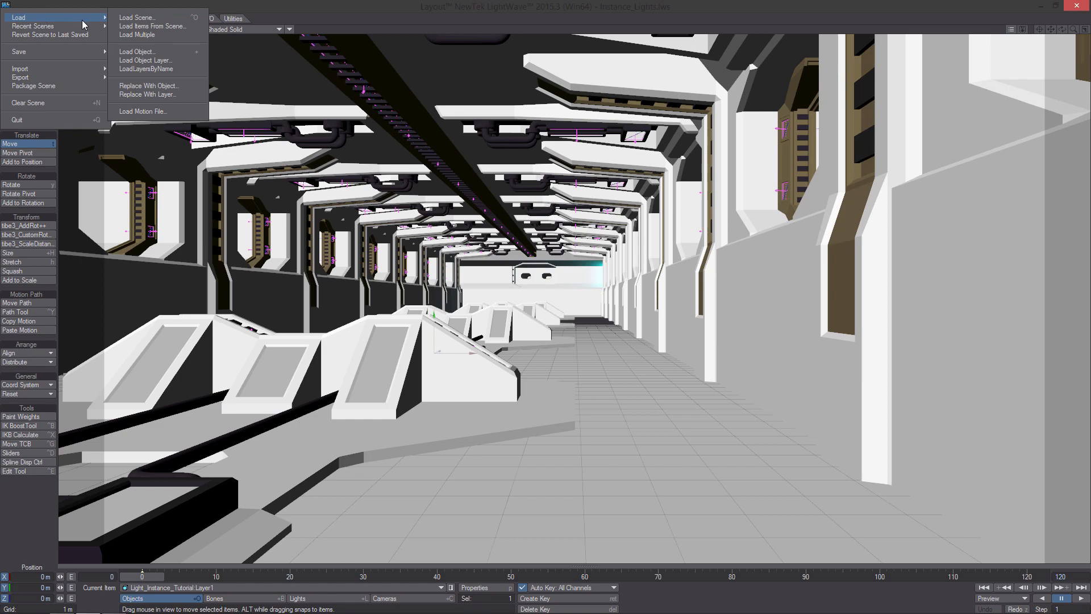
click(146, 60)
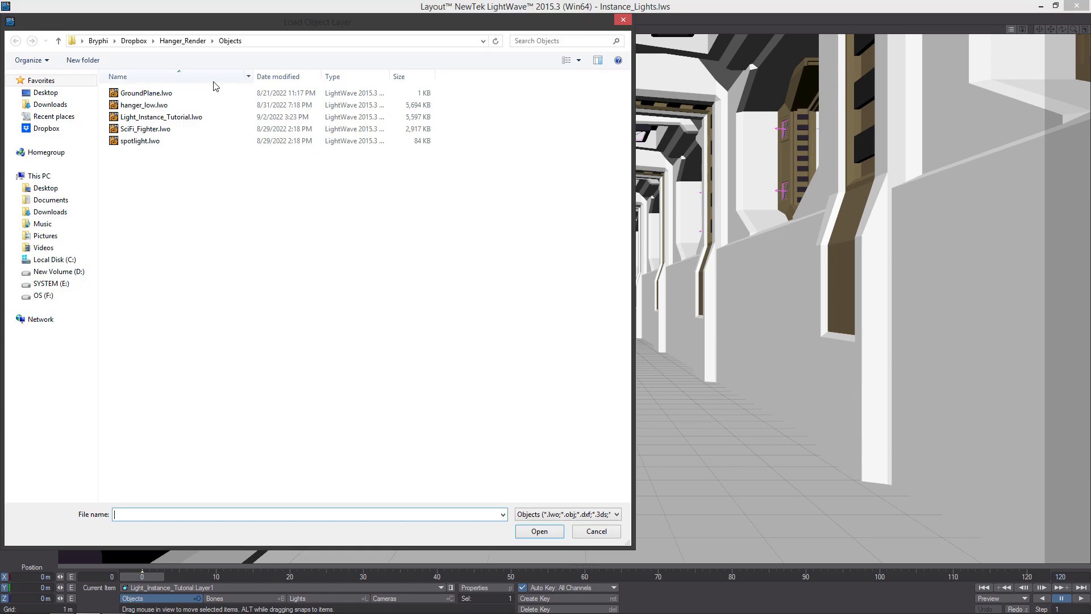
double_click(341, 116)
click(364, 103)
click(341, 116)
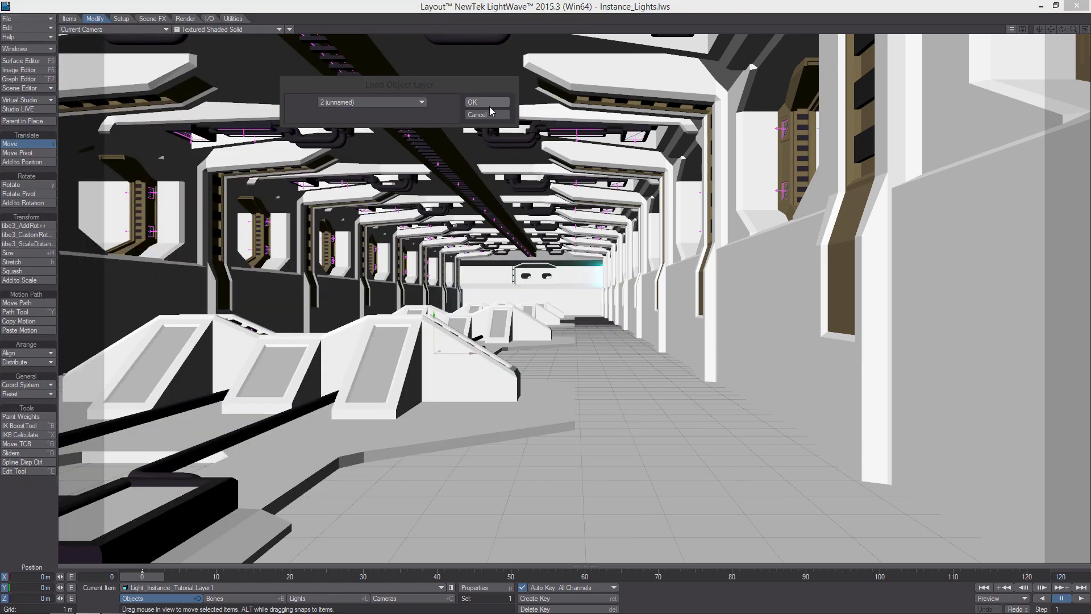
click(487, 101)
Step: Move the camera forward in the hangar to about Z -20.2 m and rotate it to about 3.1° heading and 0.3° pitch
key(shift+c)
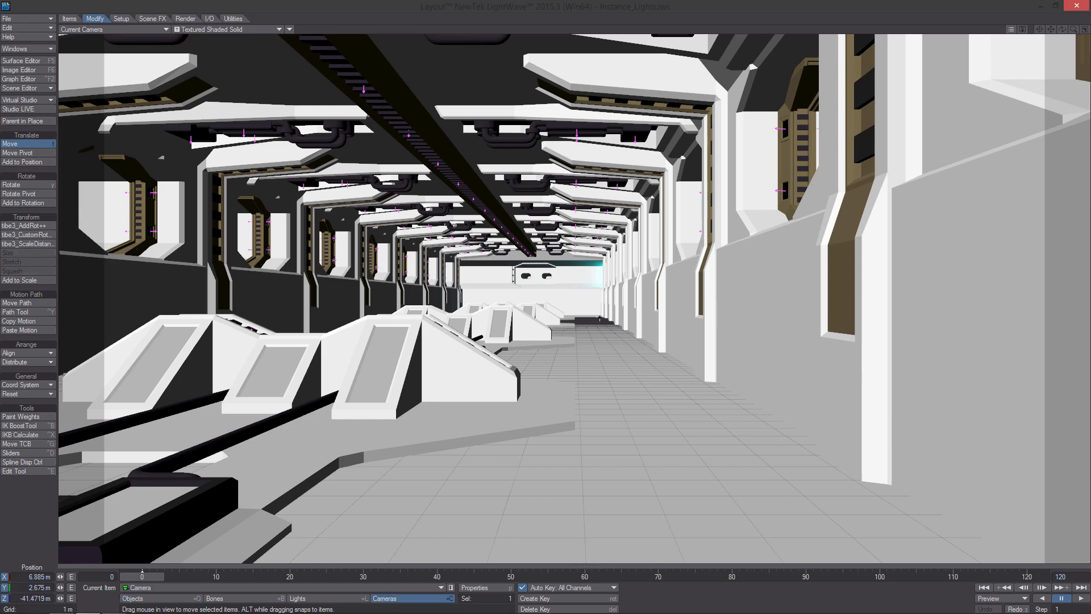
drag(613, 362, 625, 234)
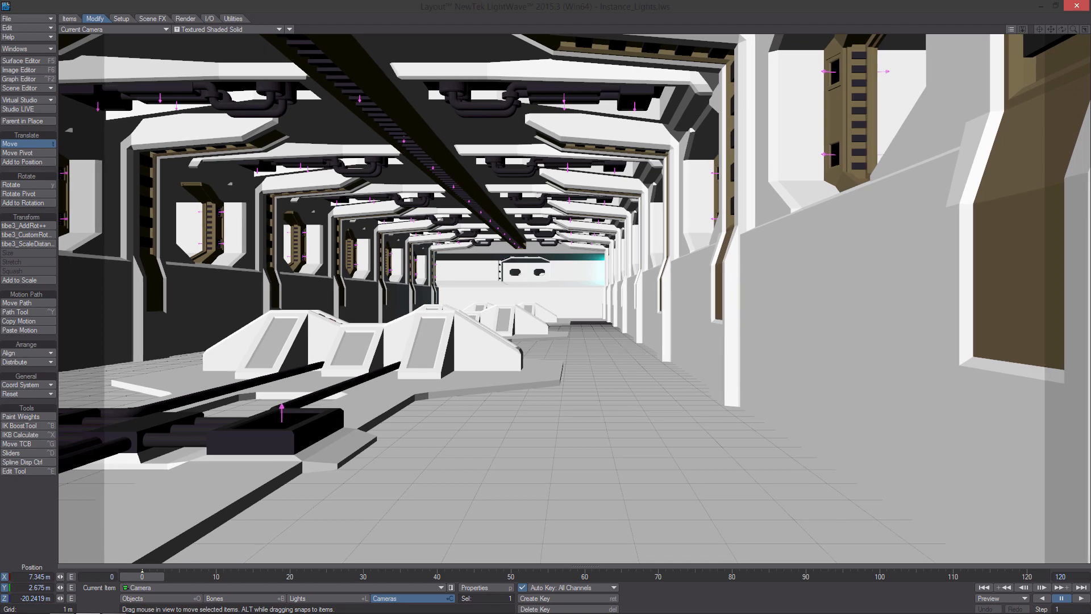
drag(628, 427, 609, 428)
key(y)
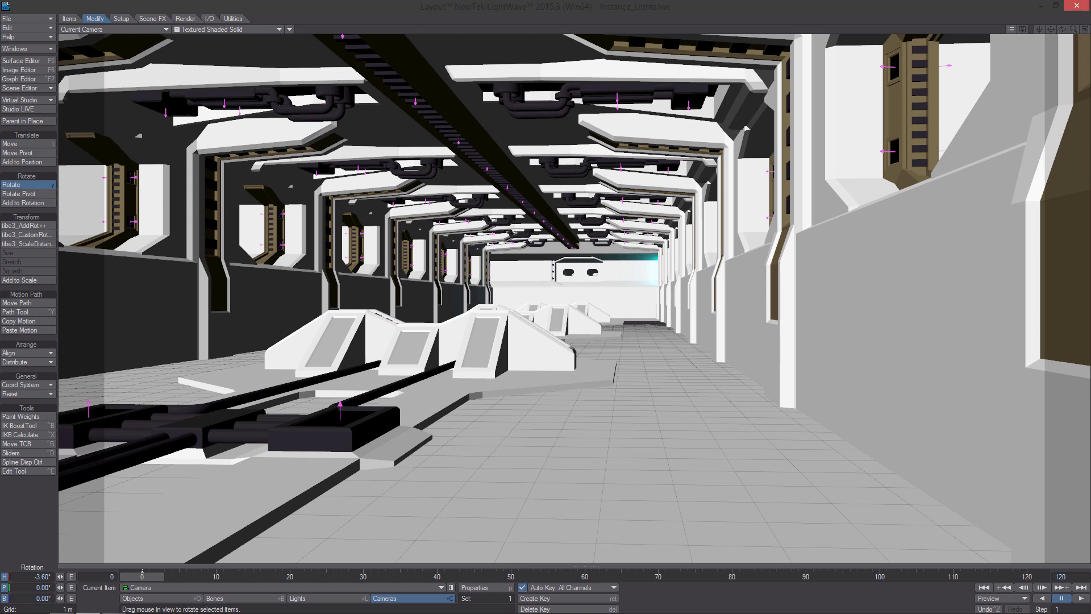
drag(519, 421, 557, 423)
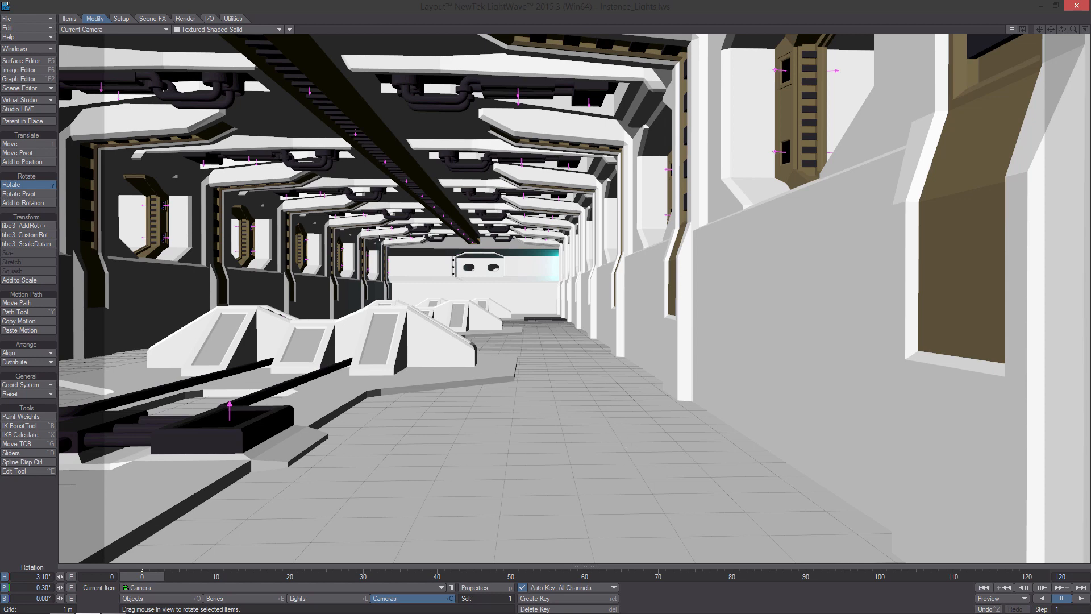
key(t)
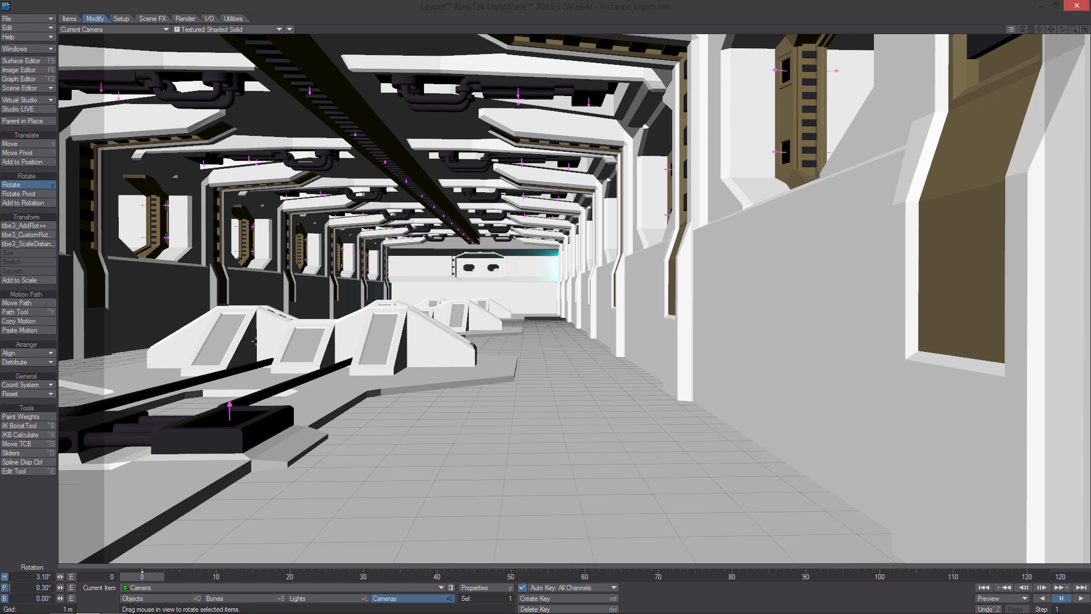
Step: Preview the camera view with VPR and set the Layer2 object to Unseen by Radiosity with Cast Shadow off
click(162, 598)
click(486, 587)
mouse_move(796, 189)
mouse_down()
mouse_move(873, 200)
mouse_move(917, 228)
mouse_up()
click(235, 29)
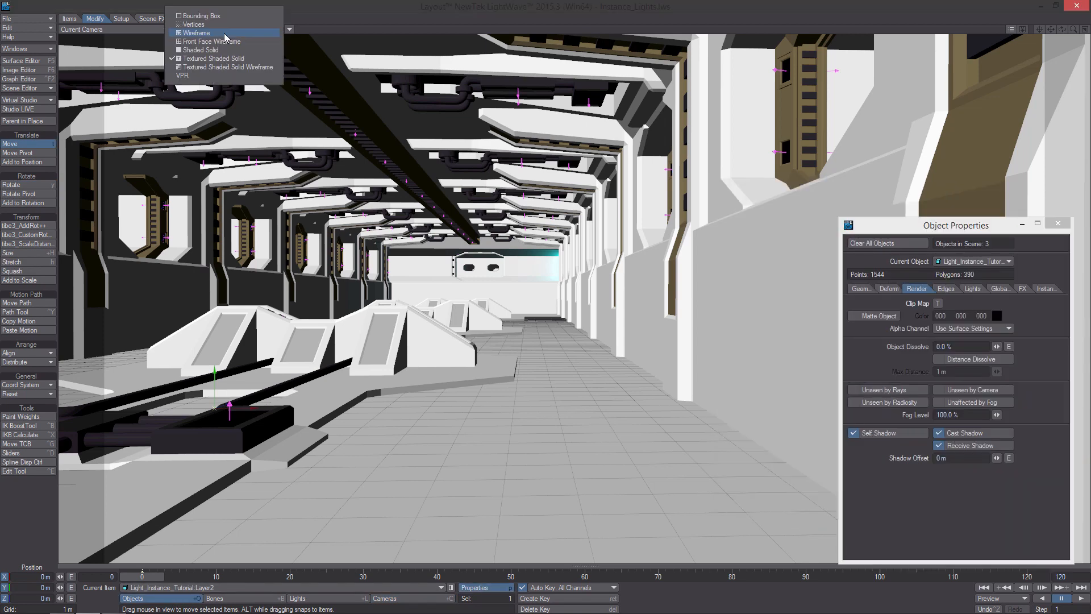
click(230, 74)
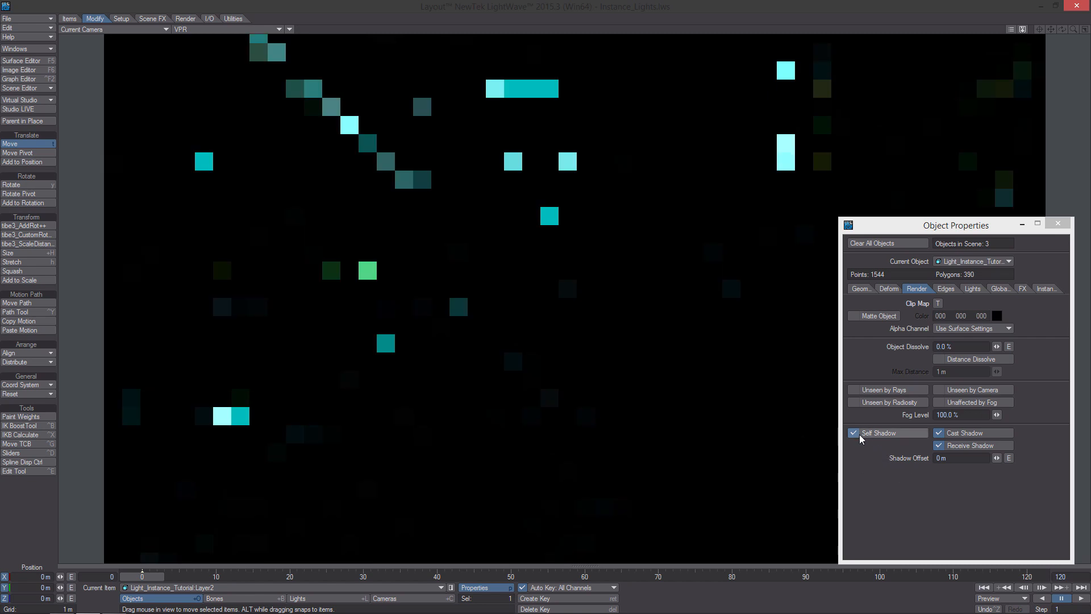
click(864, 403)
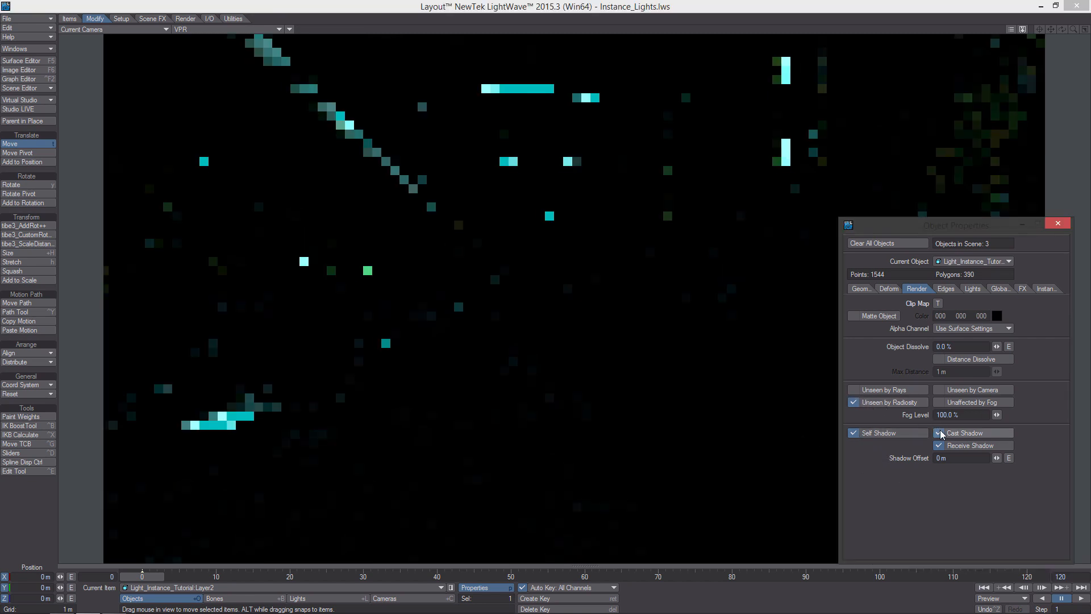
click(947, 435)
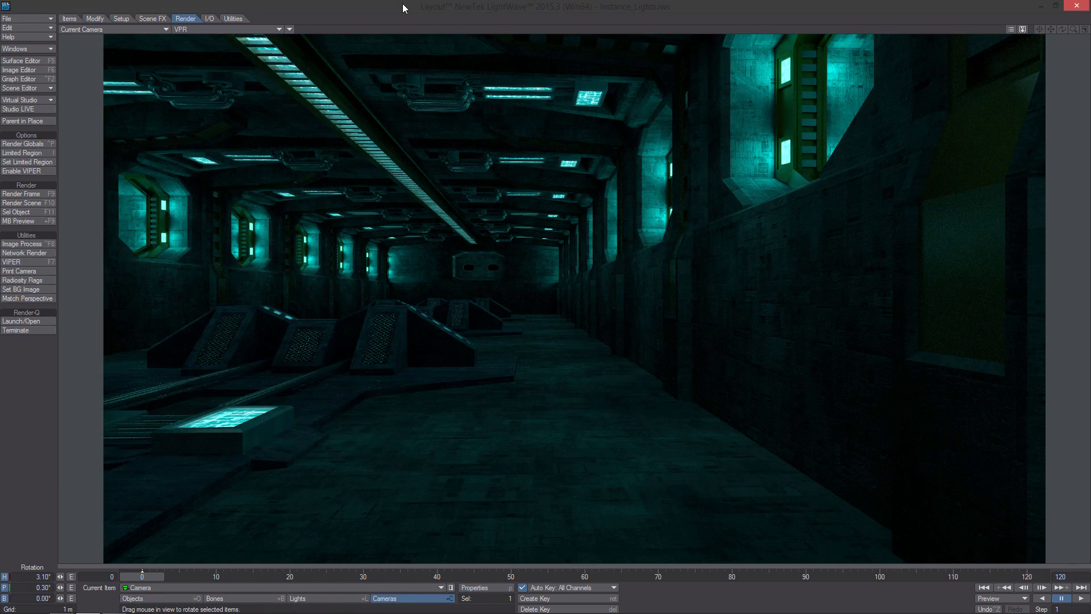
Step: Return to a Textured Shaded Solid Perspective view of the hangar and open the Scene Editor
click(250, 29)
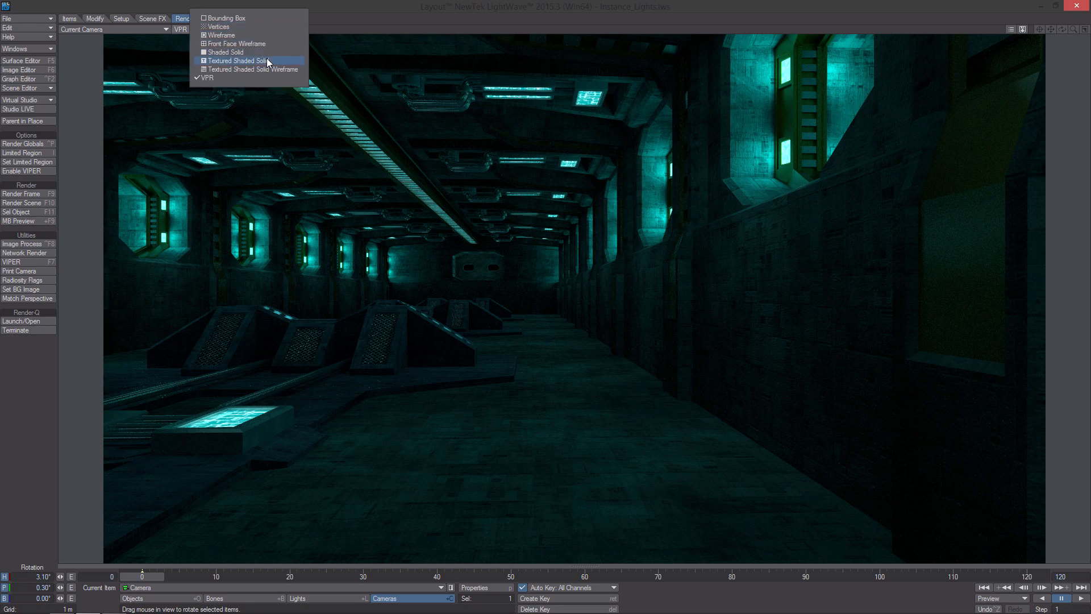
click(267, 58)
key(4)
scroll(594, 281, down, 6)
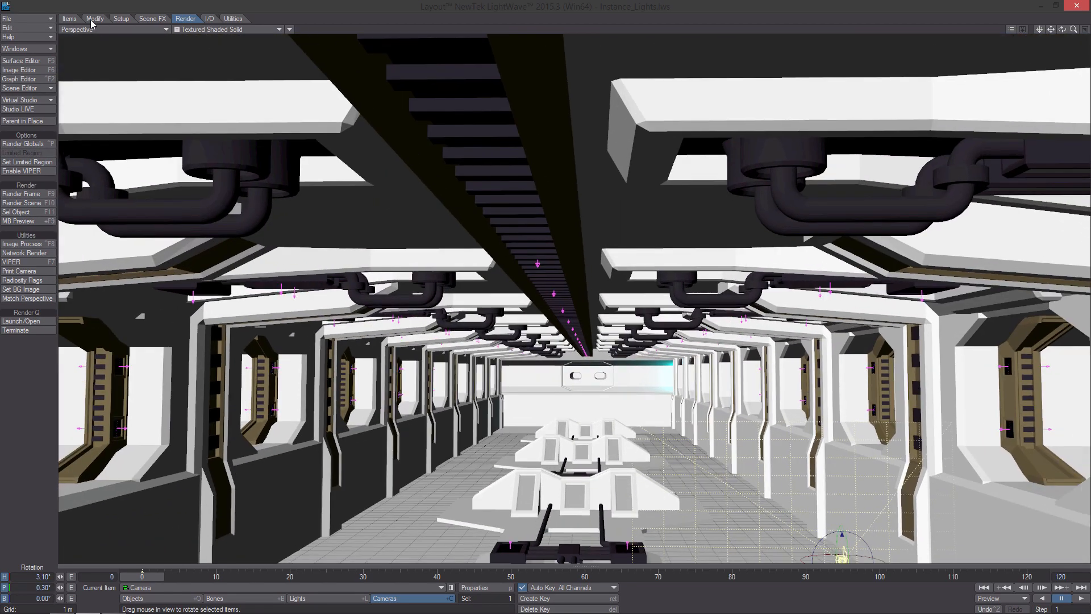
click(74, 20)
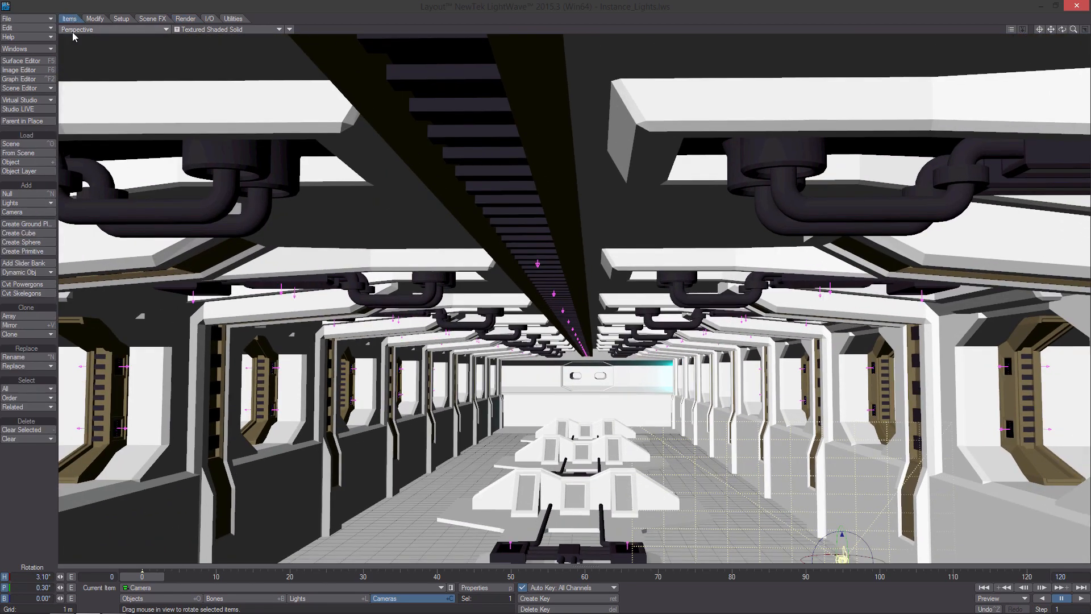
click(39, 50)
click(38, 50)
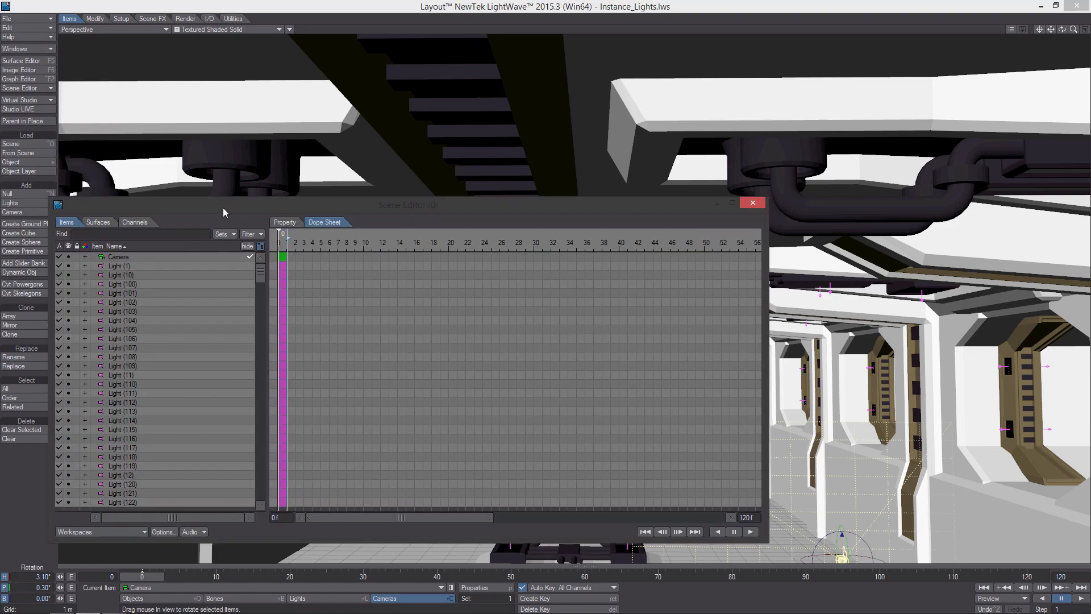
Step: Select all the lights in the Scene Editor and parent them to the Light_Instance_Tutorial Layer1 object with Parent in Place enabled
drag(223, 209, 671, 191)
click(608, 250)
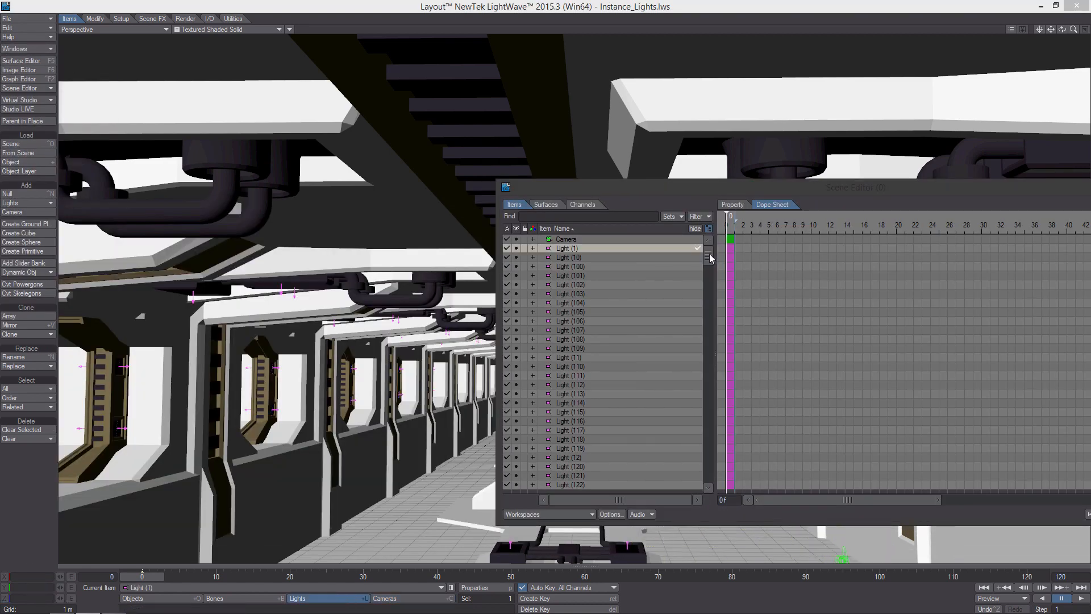
scroll(600, 449, down, 20)
shift+click(598, 455)
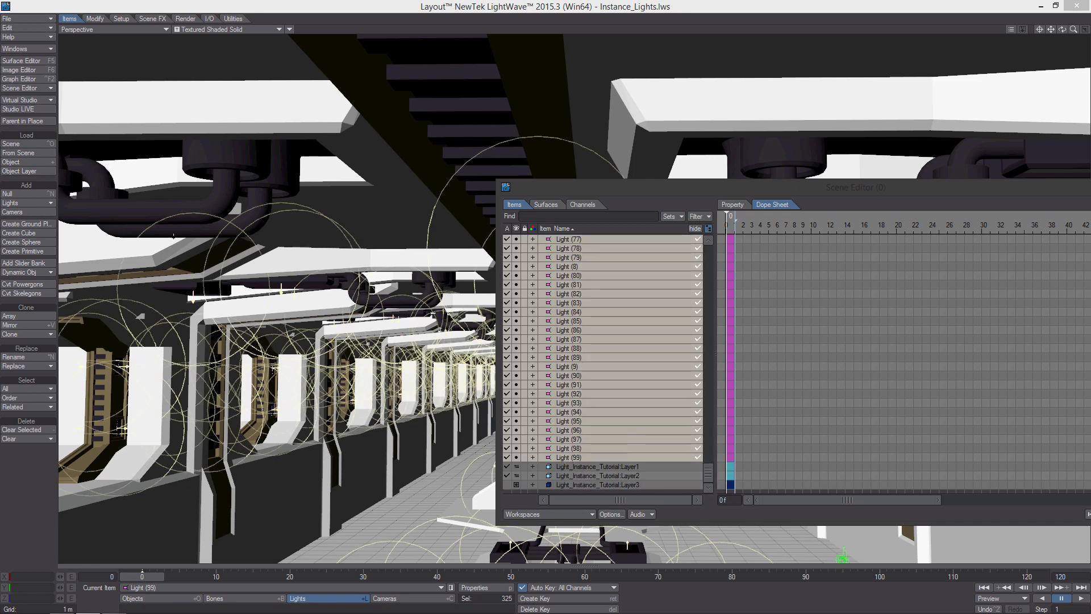
click(48, 122)
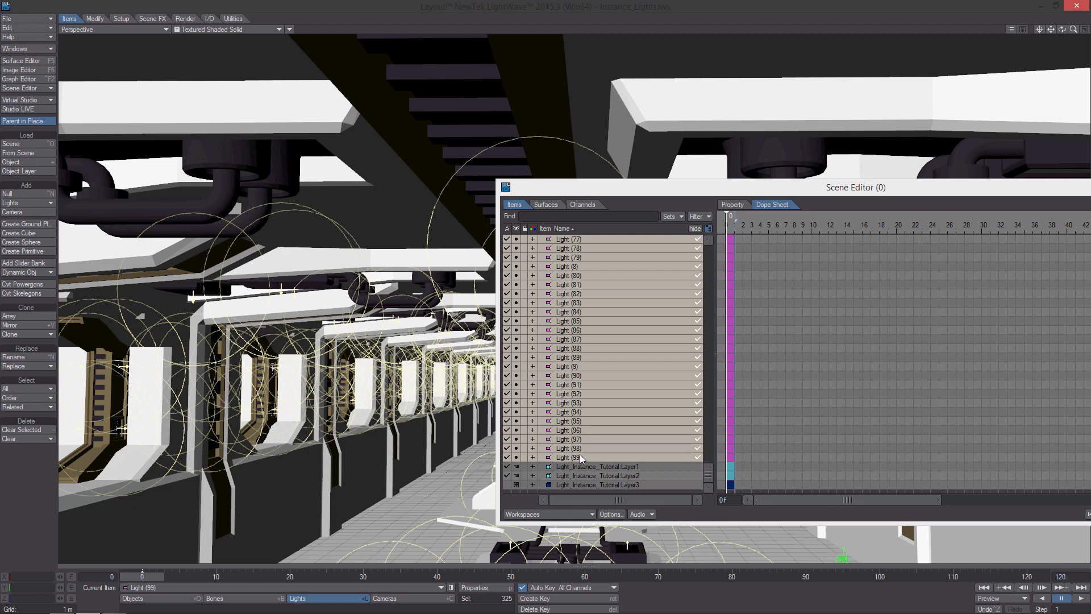
drag(581, 454, 604, 464)
Step: Parent the Layer2 object to Layer1 as well, collapse the Layer1 hierarchy and close the Scene Editor
drag(711, 261, 708, 472)
click(602, 476)
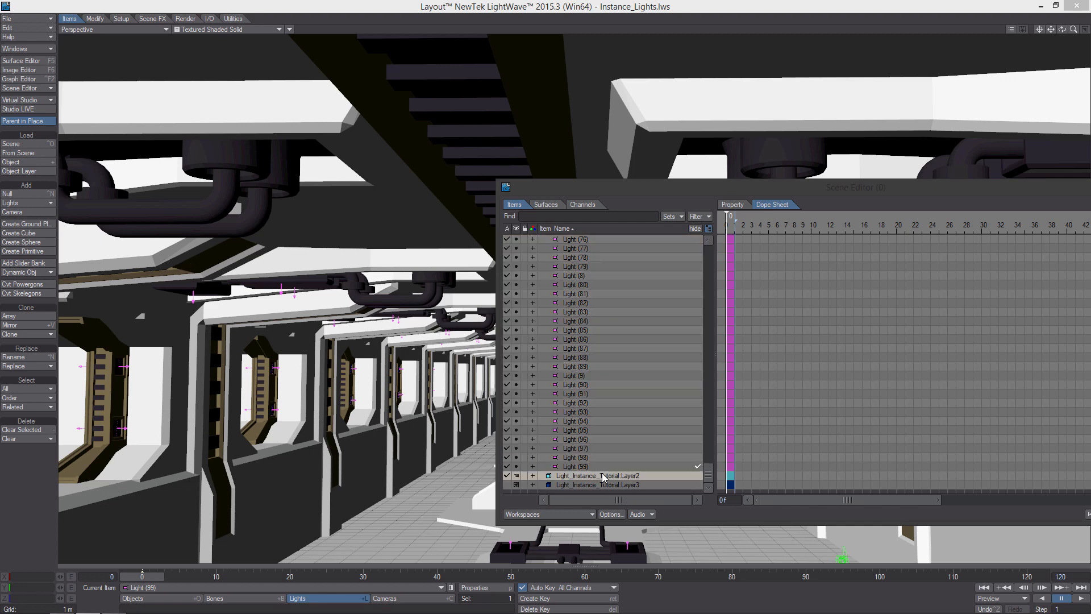
drag(710, 477, 708, 256)
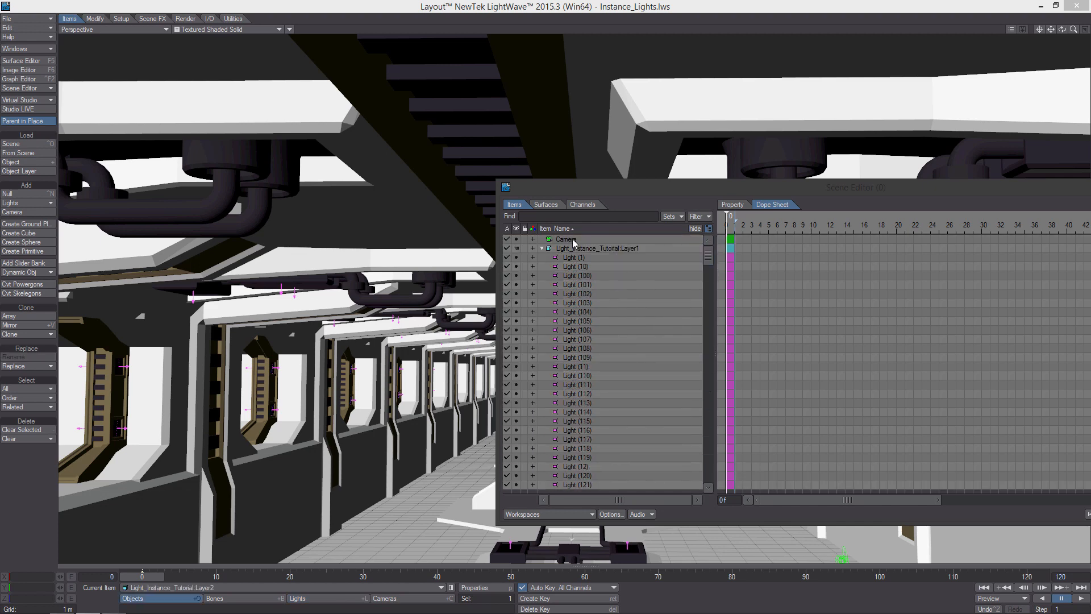
click(541, 249)
drag(575, 259, 581, 249)
click(541, 249)
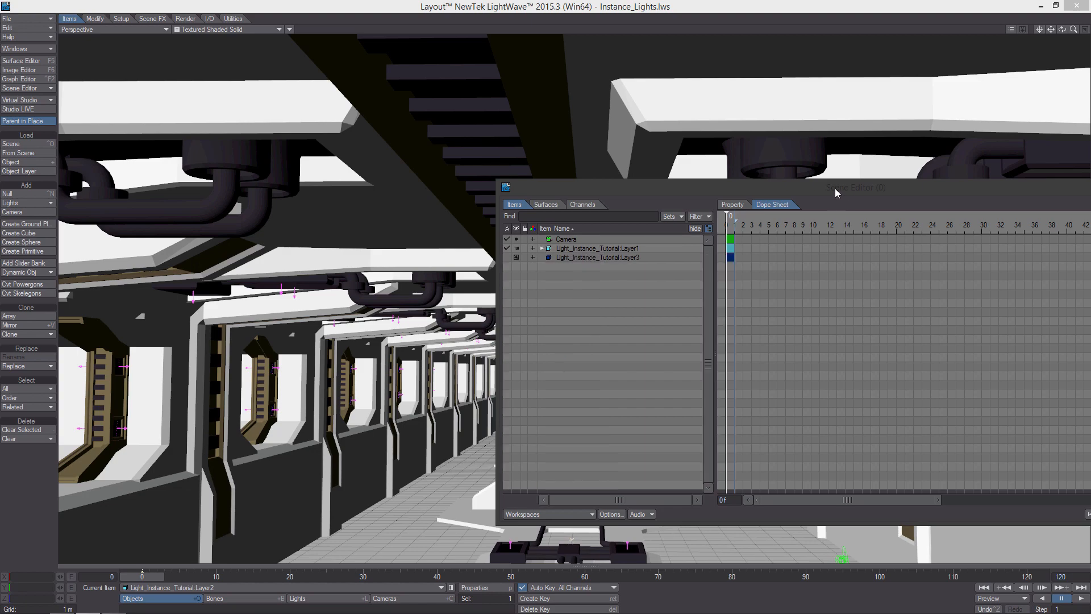
drag(835, 189, 494, 211)
click(863, 208)
Step: Make the Light_Instance_Tutorial Layer1 object the current item
scroll(767, 279, down, 3)
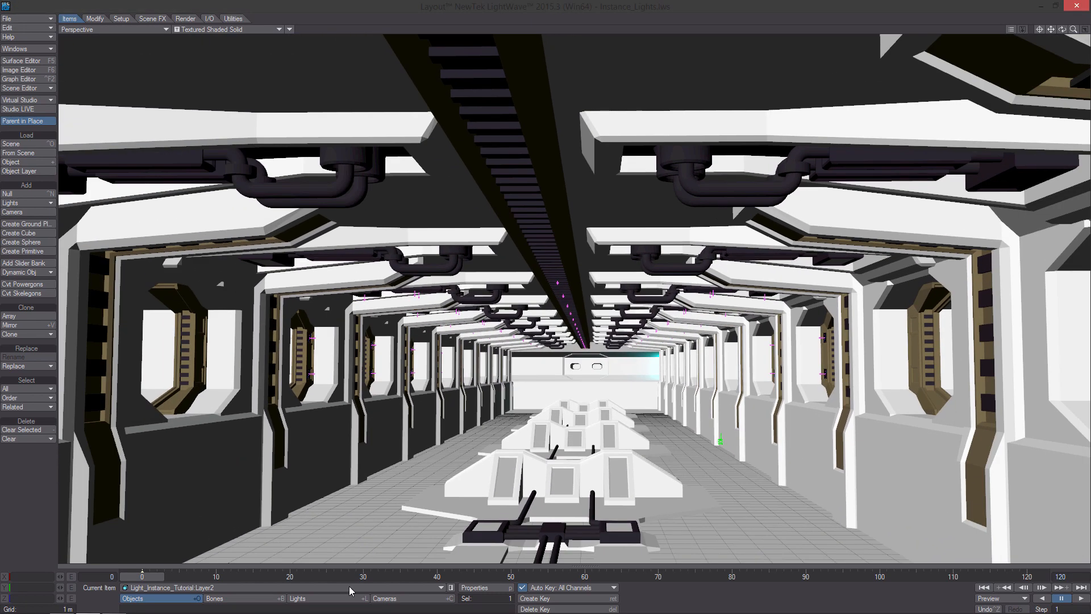
click(345, 589)
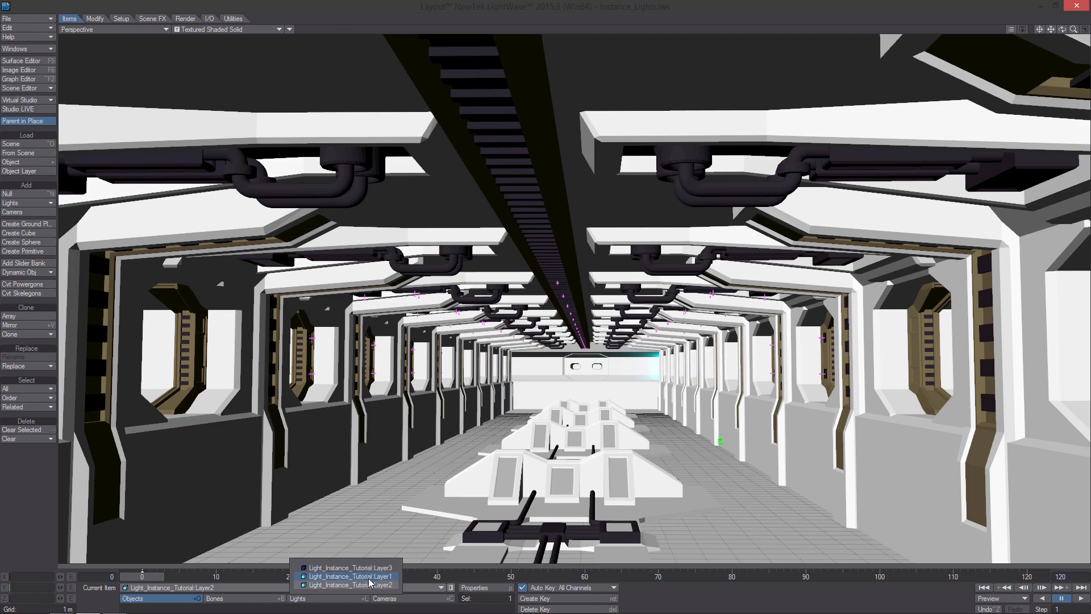
click(370, 578)
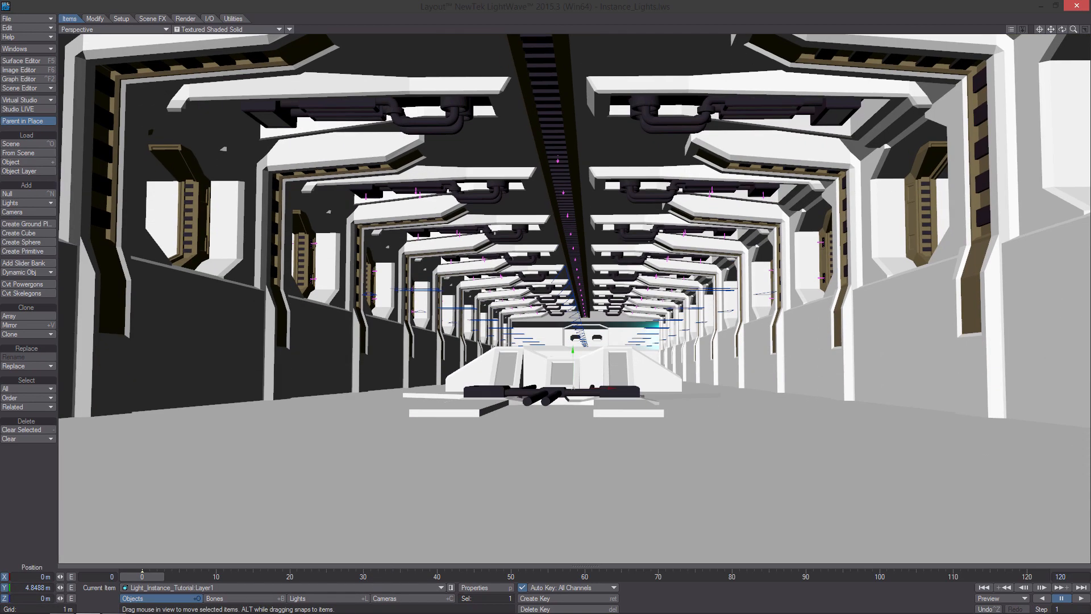
Step: Try raising the Layer1 object to about Y 5 m and rotating it to test the parenting, and undo both changes
mouse_move(573, 350)
mouse_down()
mouse_move(573, 483)
mouse_move(573, 245)
mouse_move(573, 347)
mouse_up()
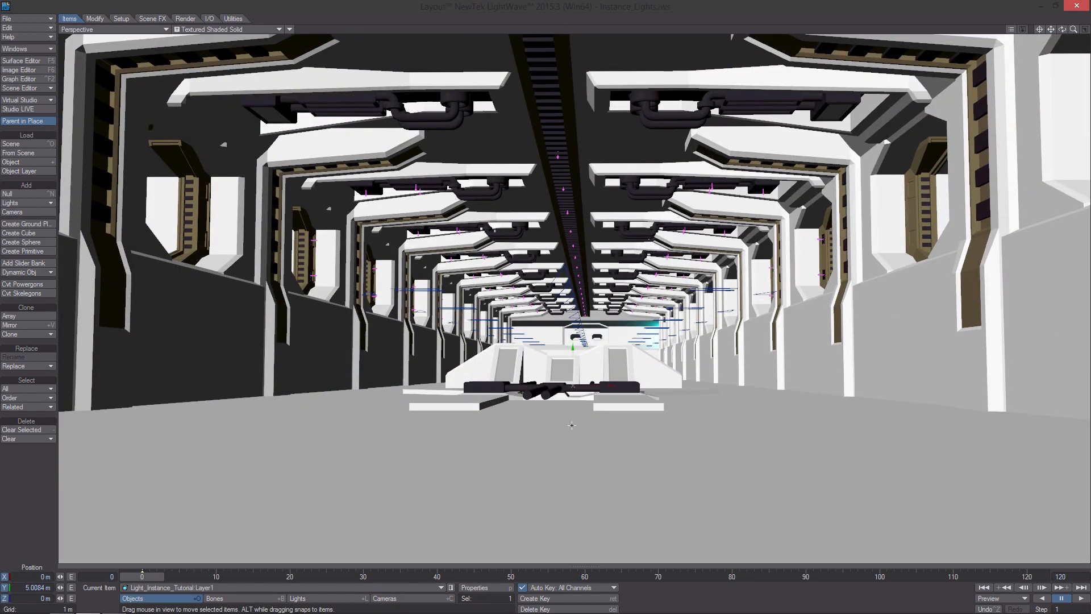
key(y)
mouse_move(572, 386)
mouse_down()
mouse_move(480, 386)
mouse_move(702, 385)
mouse_move(557, 386)
mouse_move(576, 386)
mouse_up()
key(ctrl+z)
key(ctrl+z)
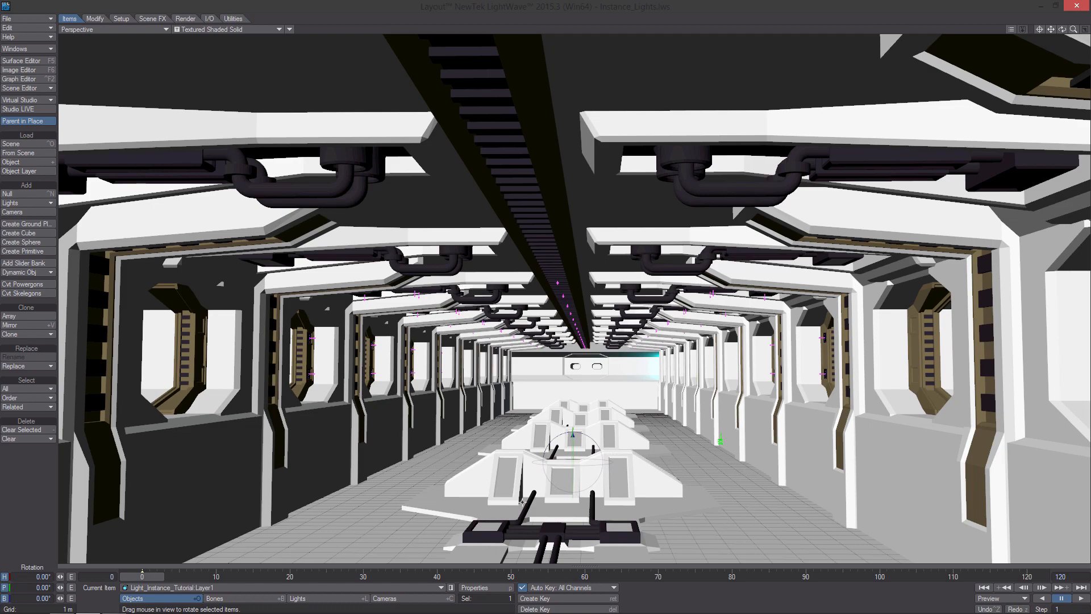
key(t)
mouse_move(145, 578)
mouse_down()
mouse_move(335, 578)
mouse_move(142, 576)
mouse_up()
alt+drag(568, 319, 500, 312)
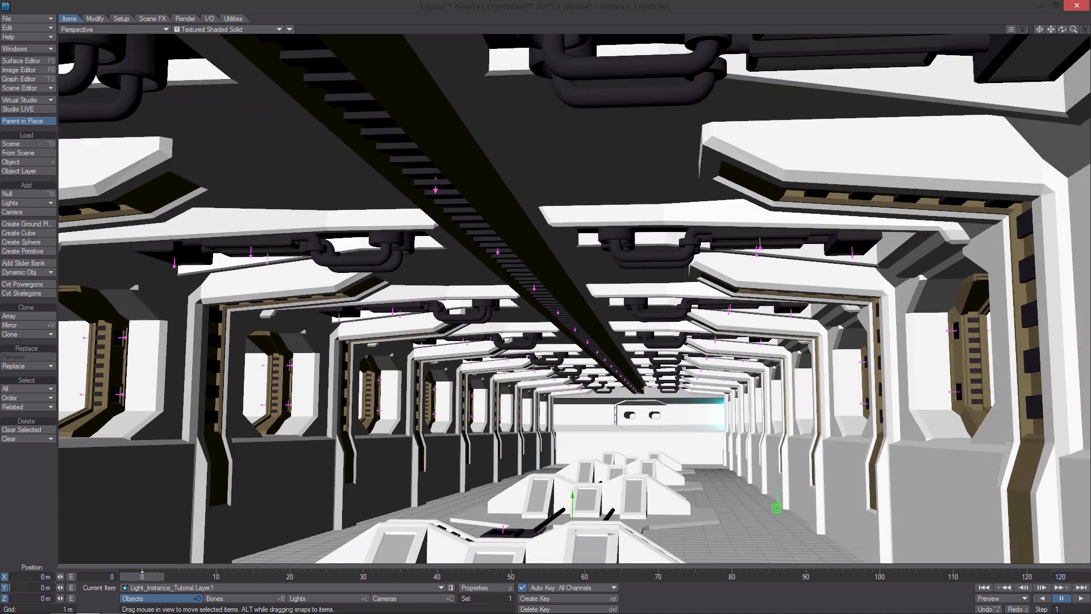